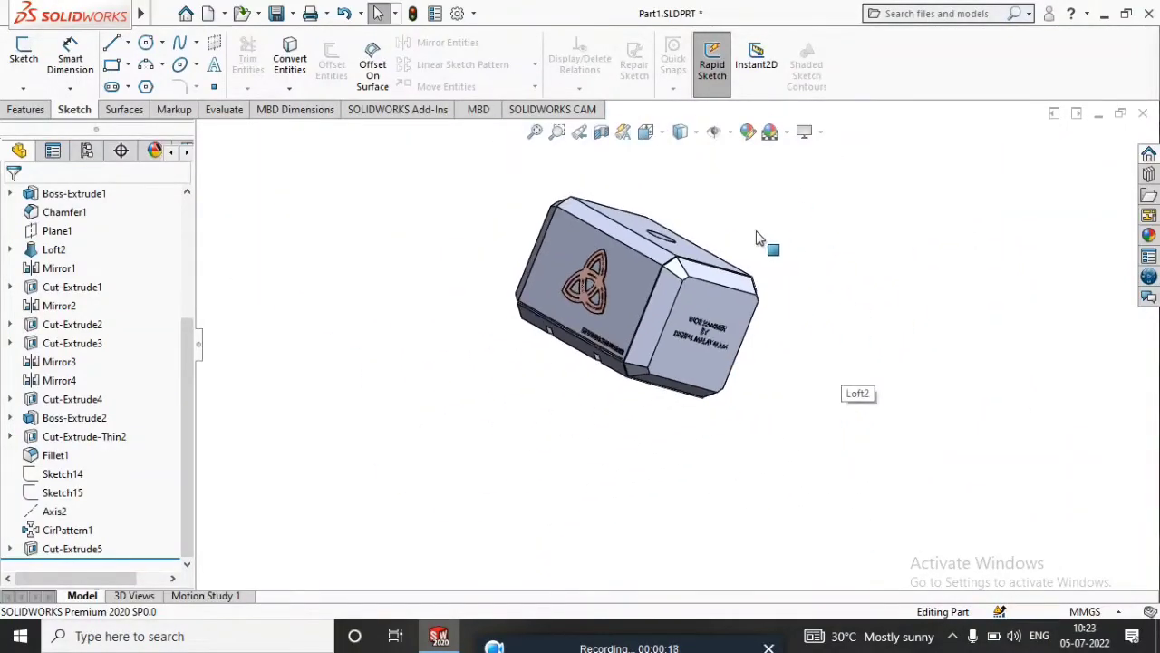
Step: Create a new part and start a sketch on the Front Plane
click(227, 13)
click(237, 31)
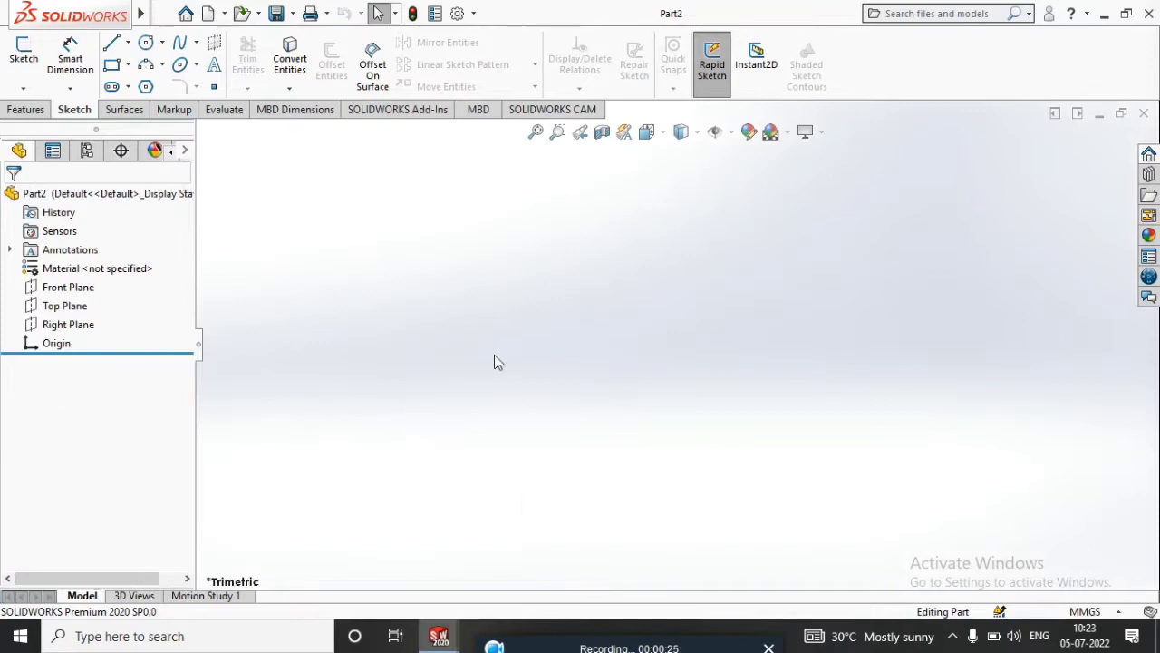
click(78, 286)
right_click(757, 353)
click(872, 309)
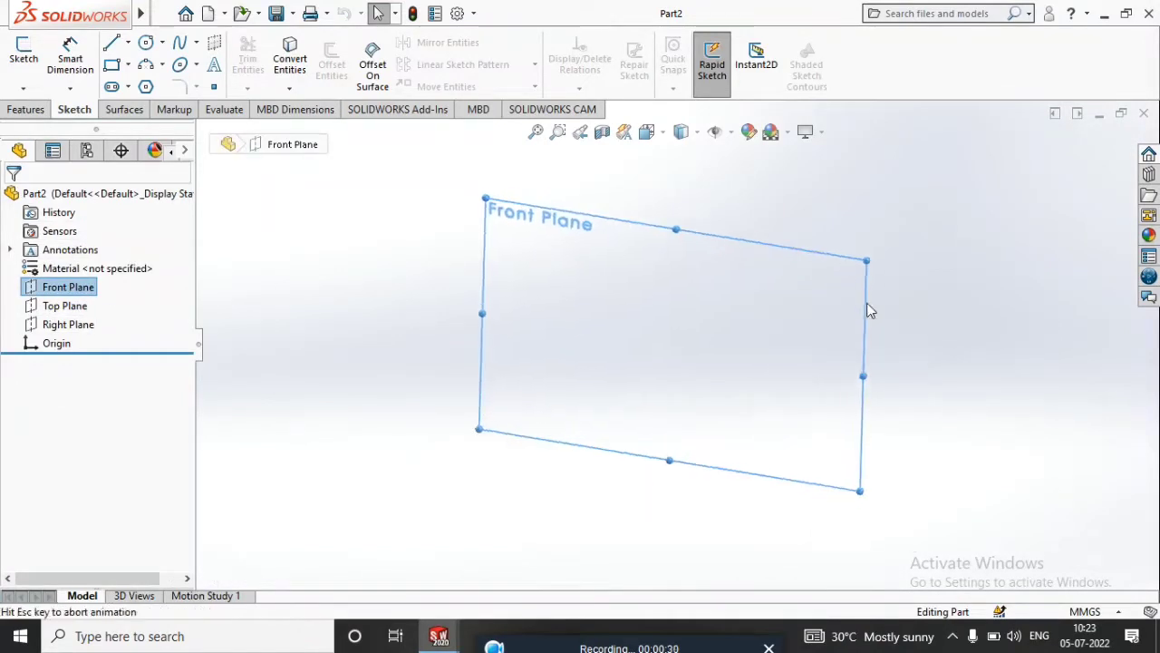
right_click(721, 320)
click(764, 307)
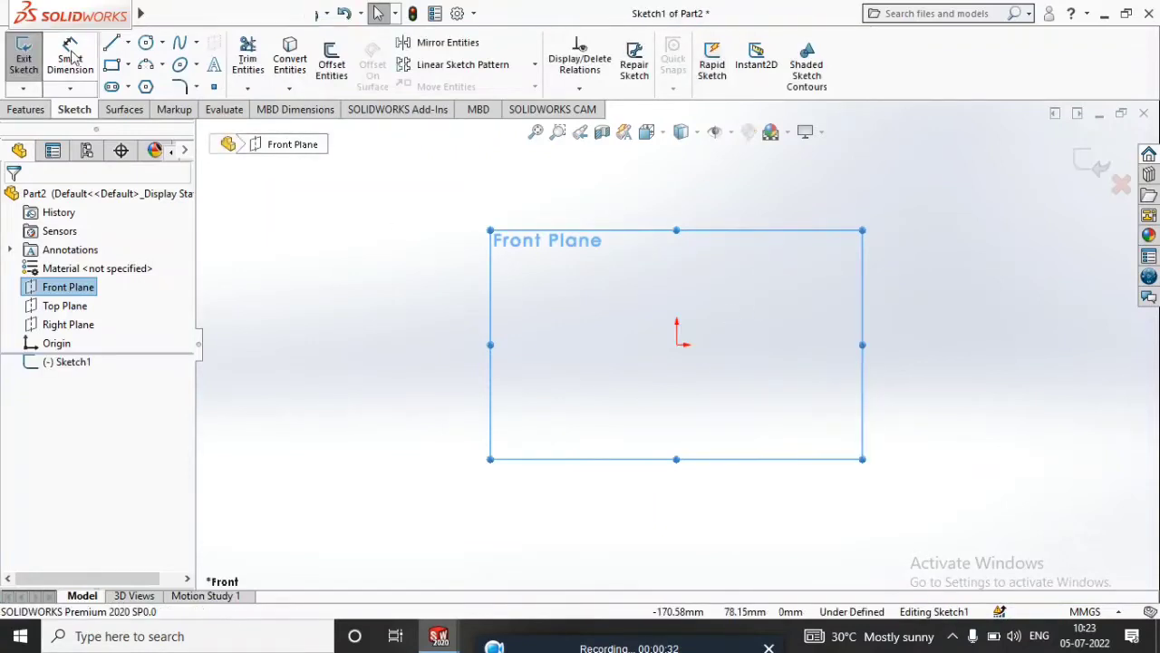
Step: Sketch a center rectangle about 207 mm wide, centered on the origin
click(128, 64)
click(163, 106)
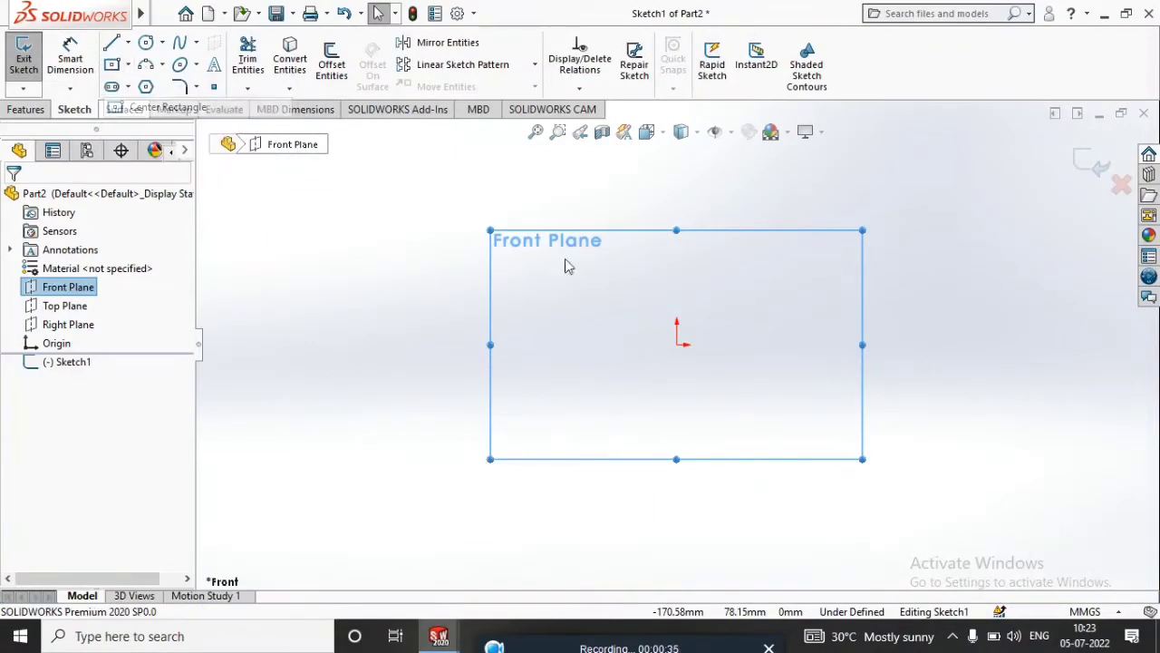
click(677, 345)
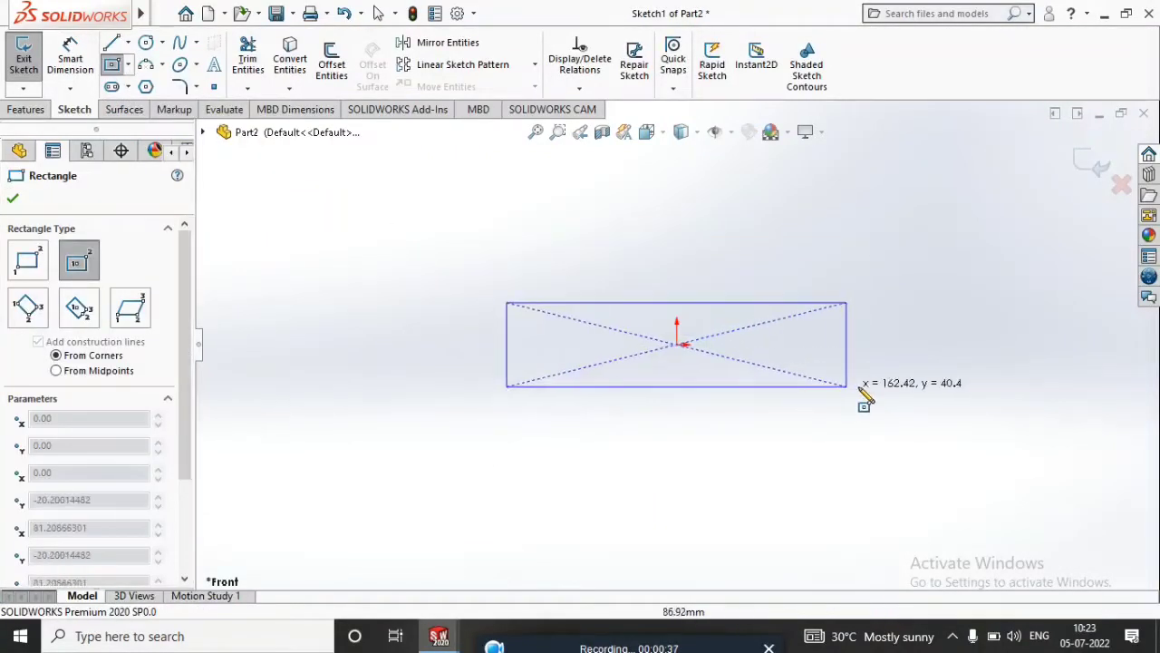
click(894, 240)
Step: Dimension the rectangle to 200 mm wide and 150 mm high
click(70, 59)
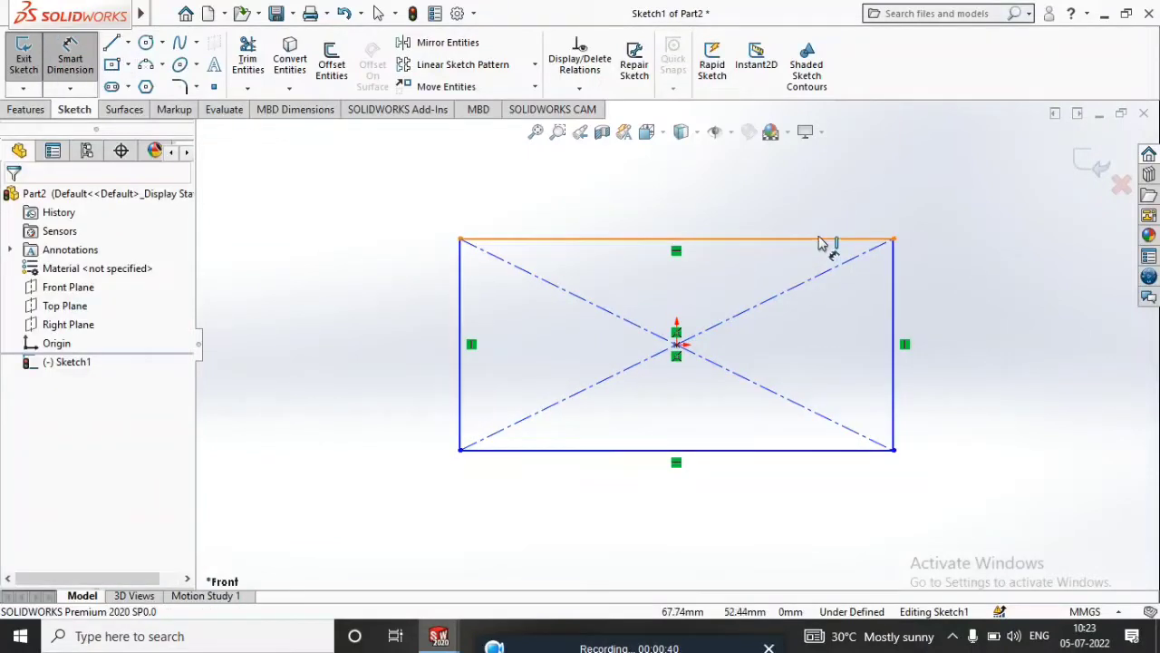
click(823, 240)
click(815, 198)
text(200)
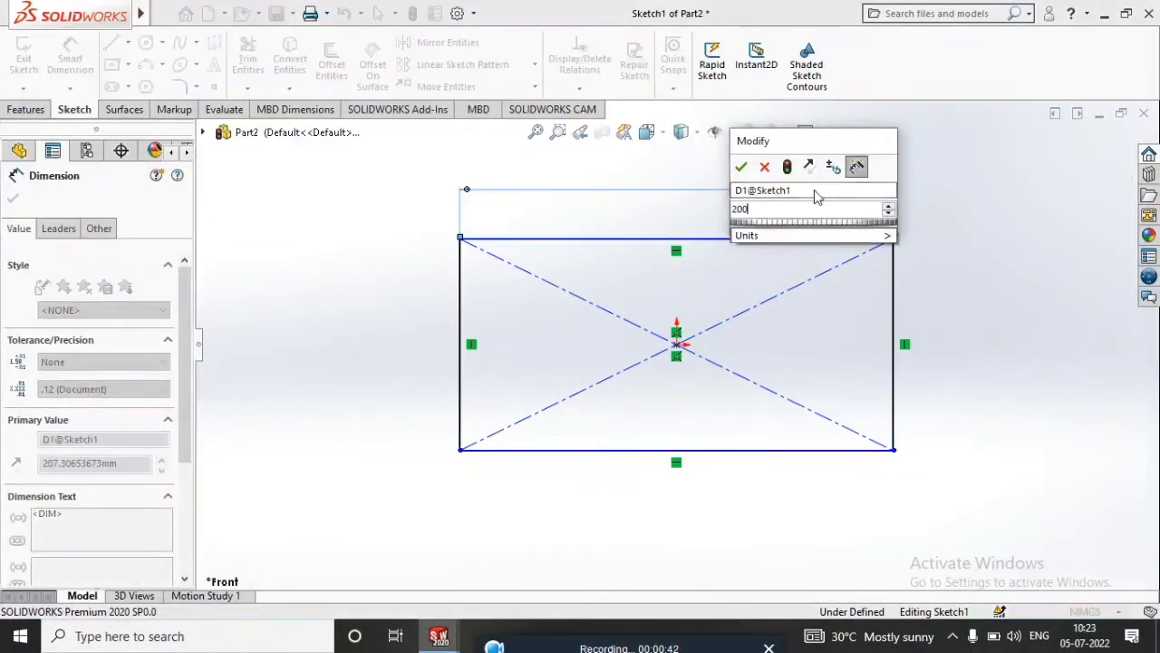
key(Return)
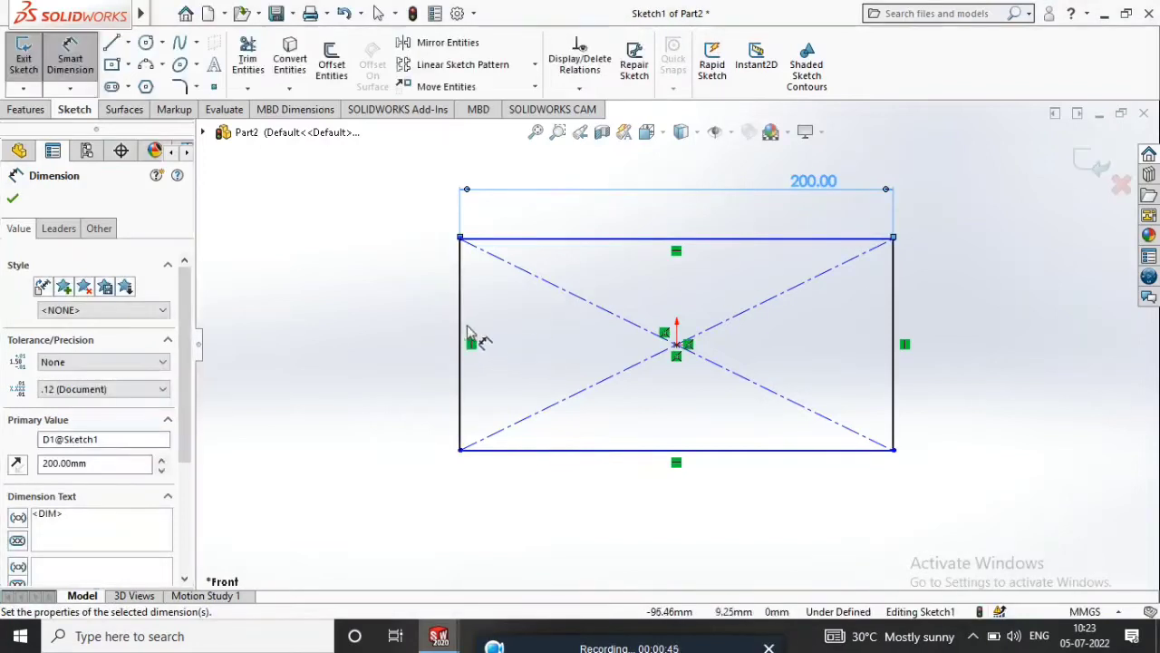
click(463, 329)
click(413, 342)
key(Return)
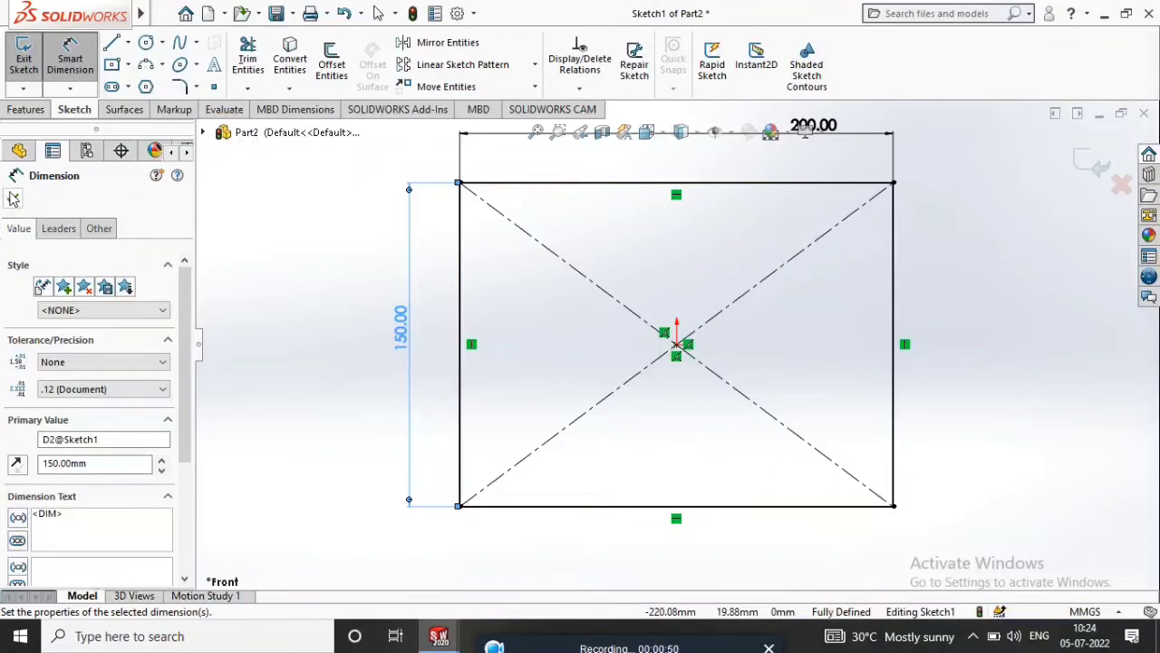
click(13, 199)
Step: Extrude the rectangle as a boss with the Mid Plane end condition and a depth of 150 mm
click(26, 110)
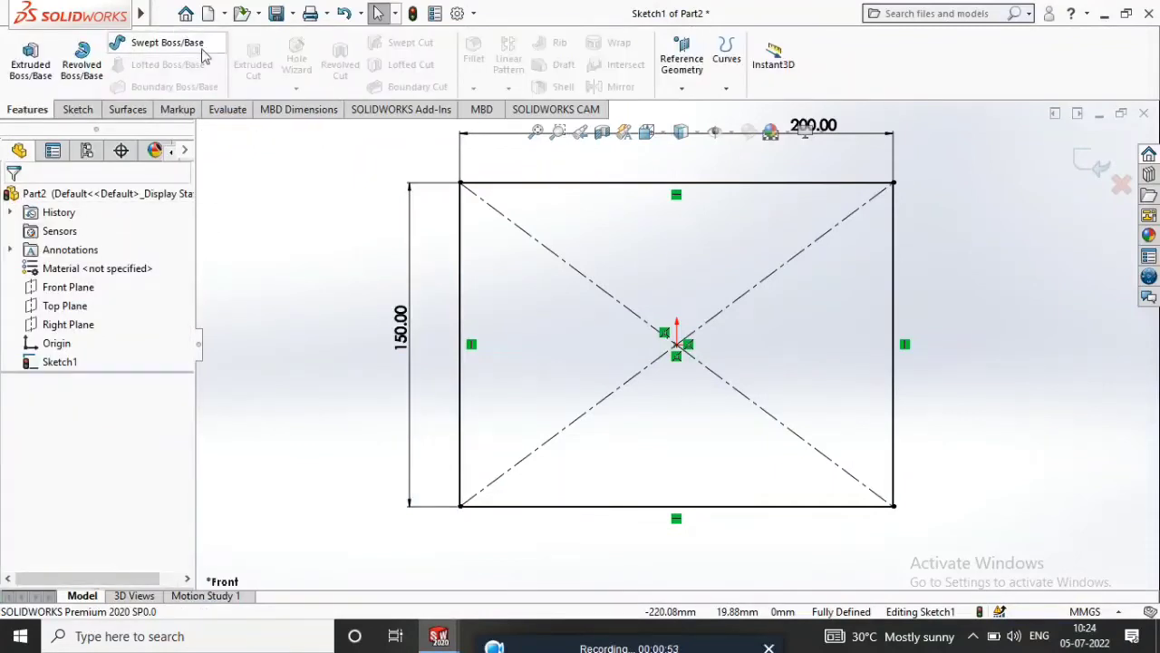
click(30, 56)
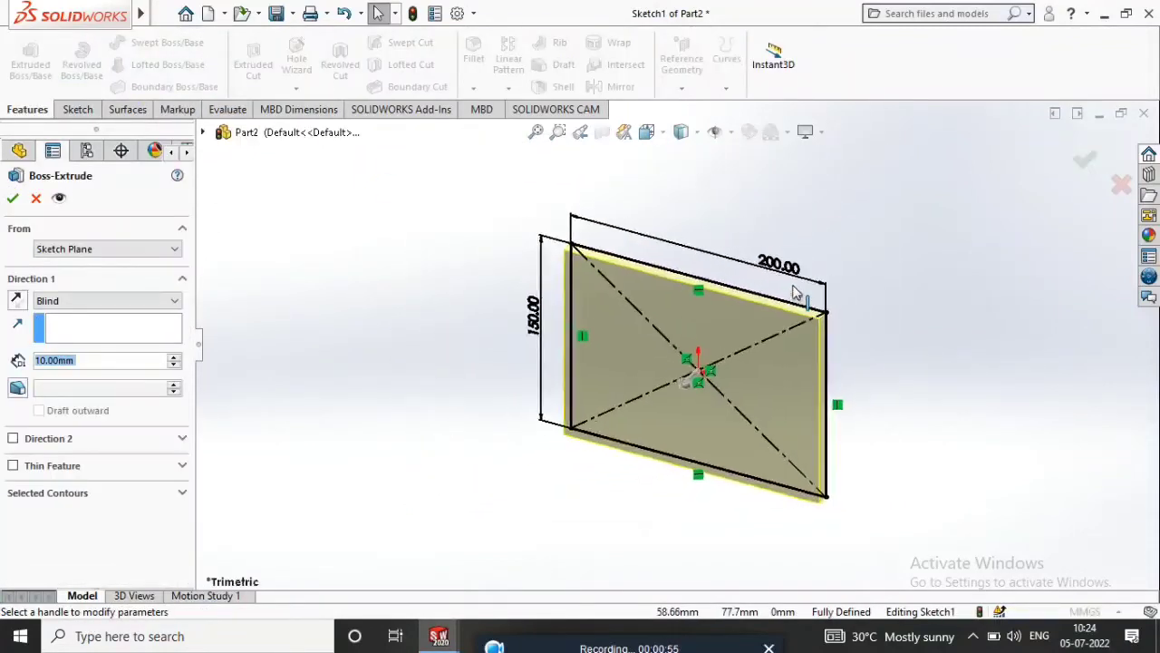
click(67, 303)
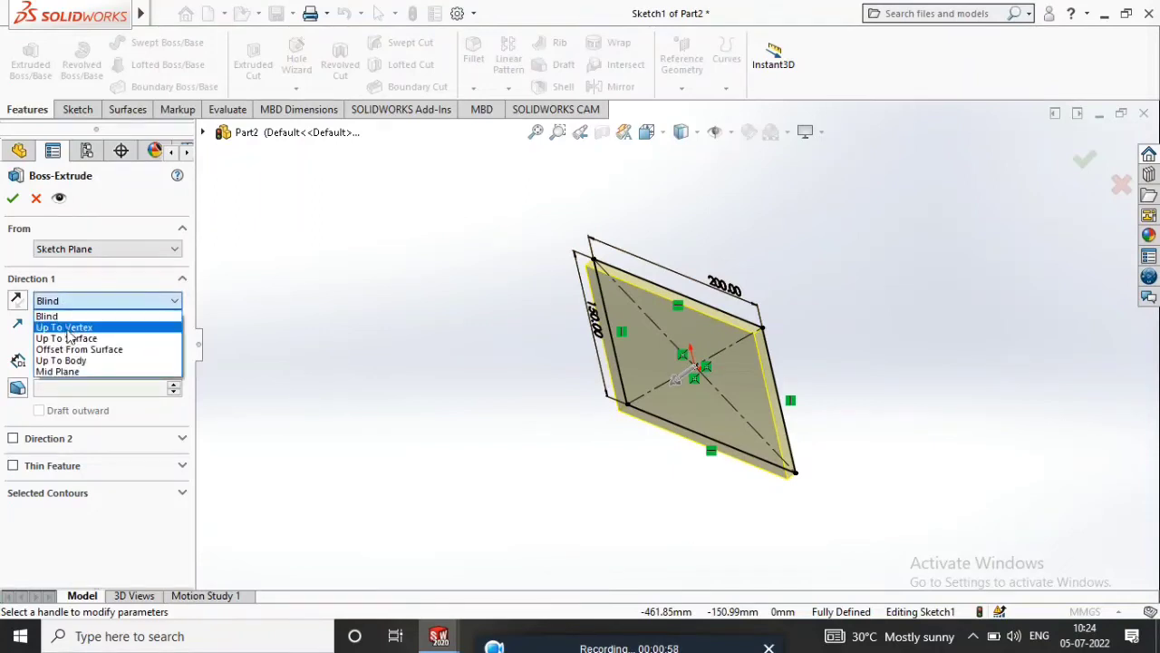
click(91, 381)
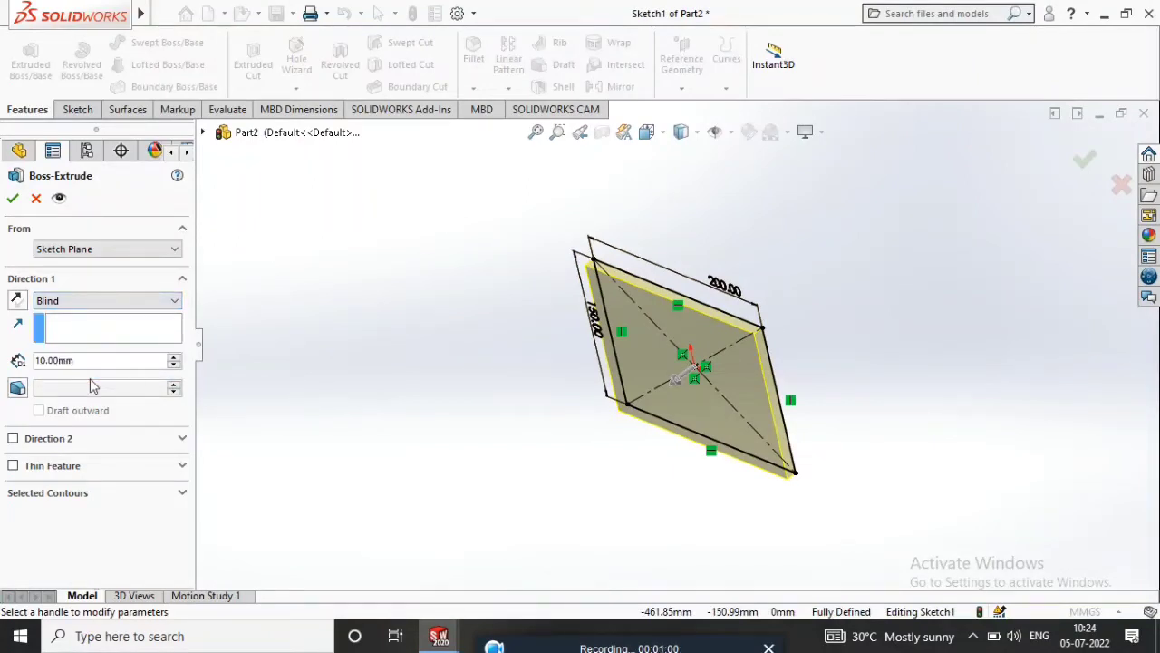
click(101, 301)
click(75, 371)
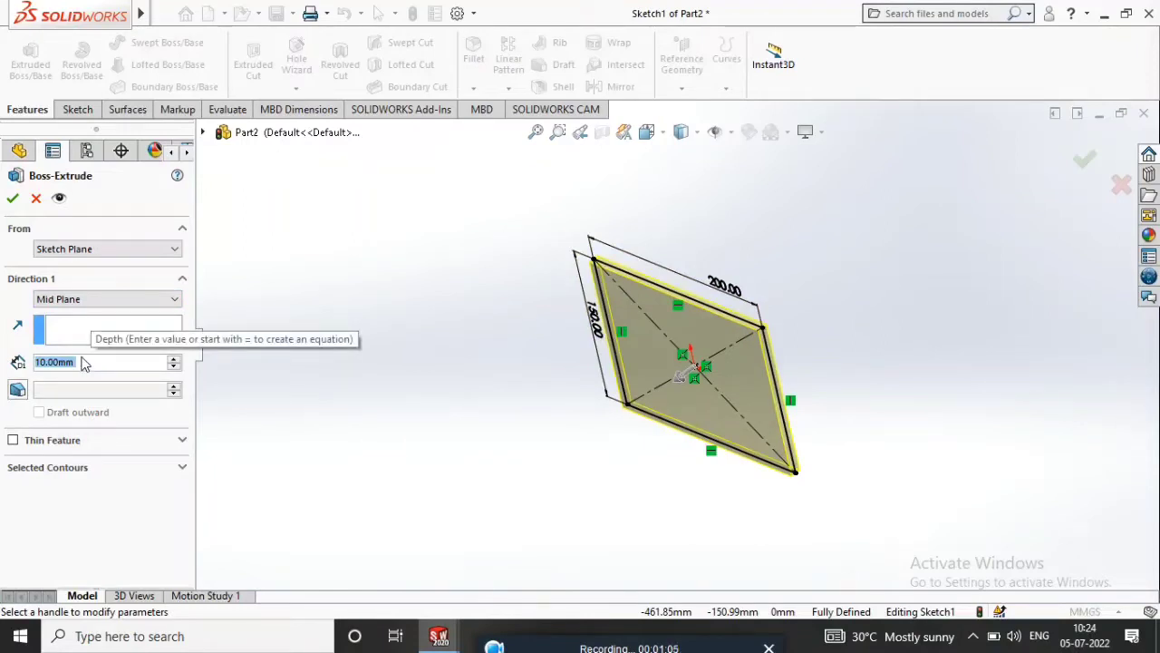
text(150)
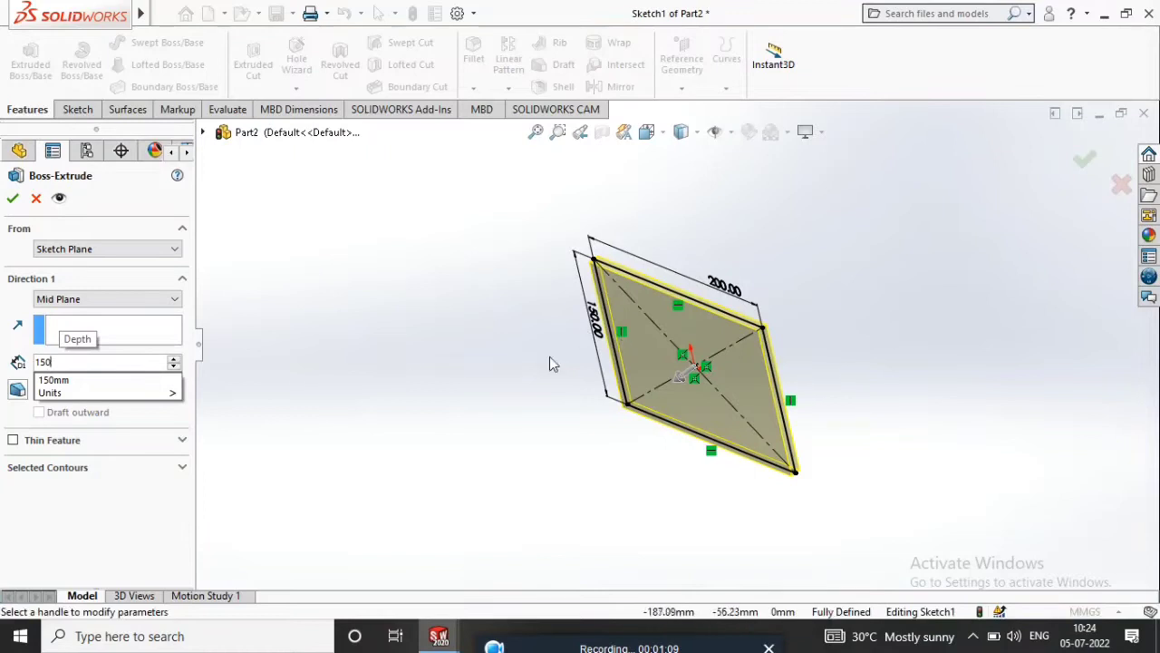
key(Return)
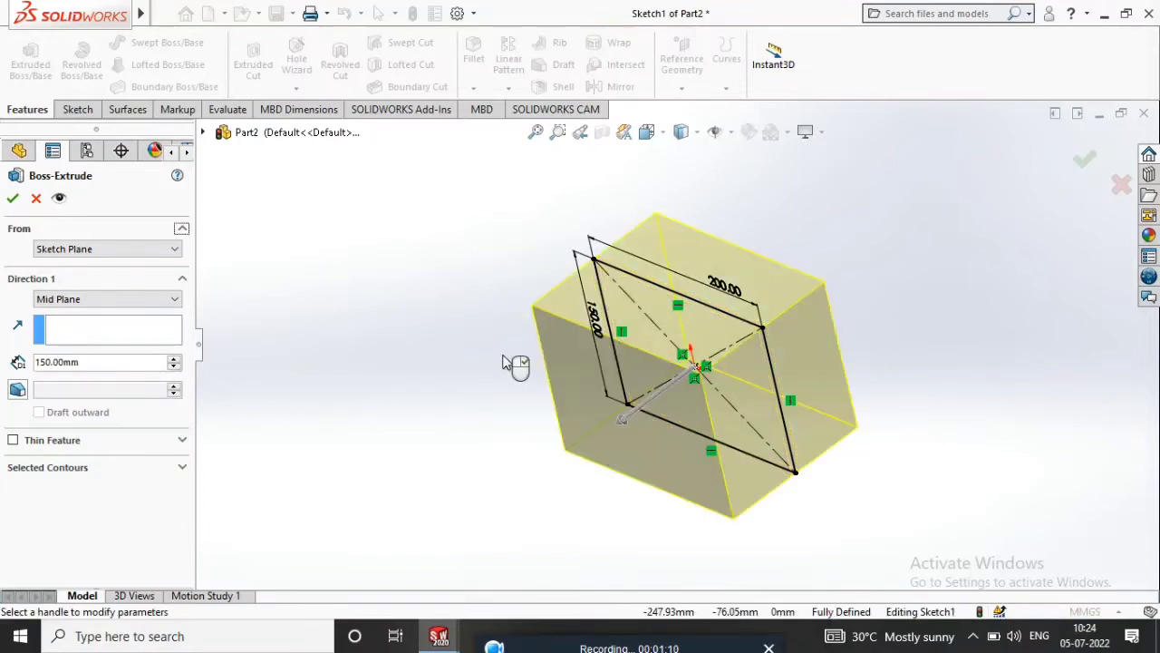
click(12, 199)
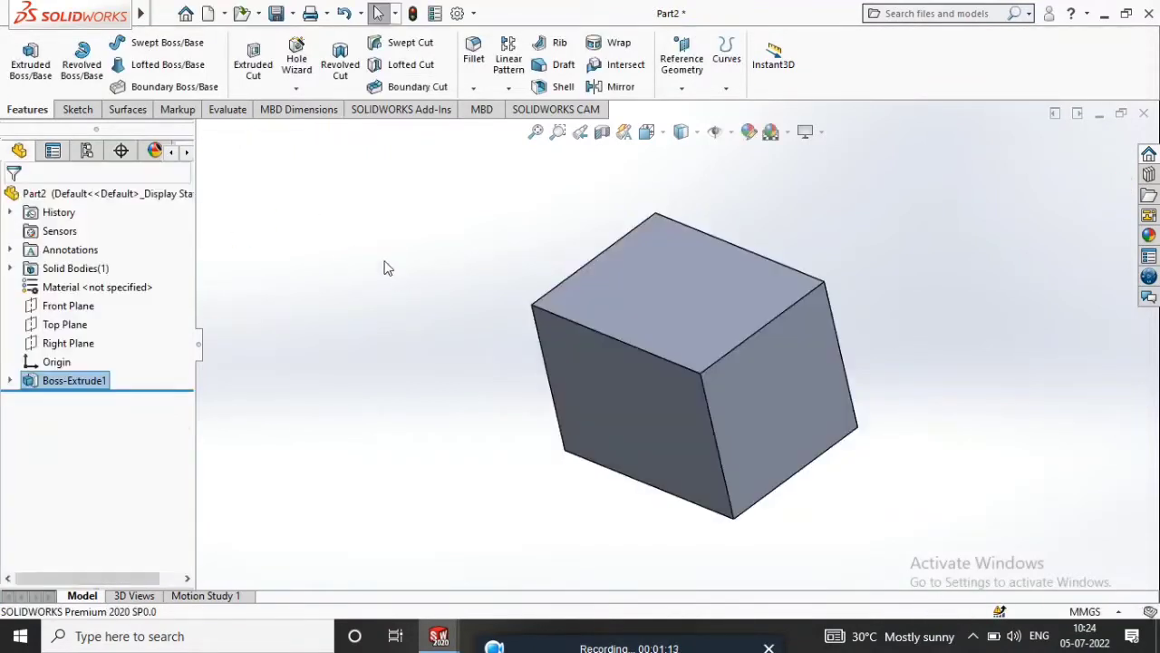
Step: Start a chamfer with a 15 mm distance and select three of the block's 200 mm long edges
click(473, 90)
click(487, 127)
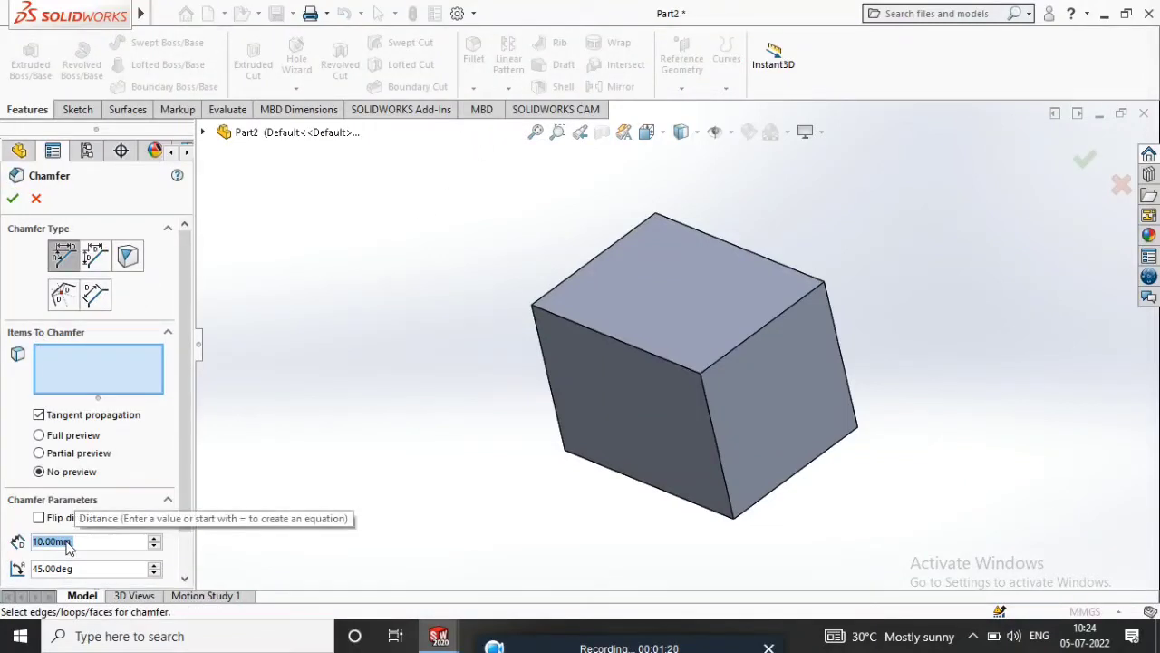
text(15)
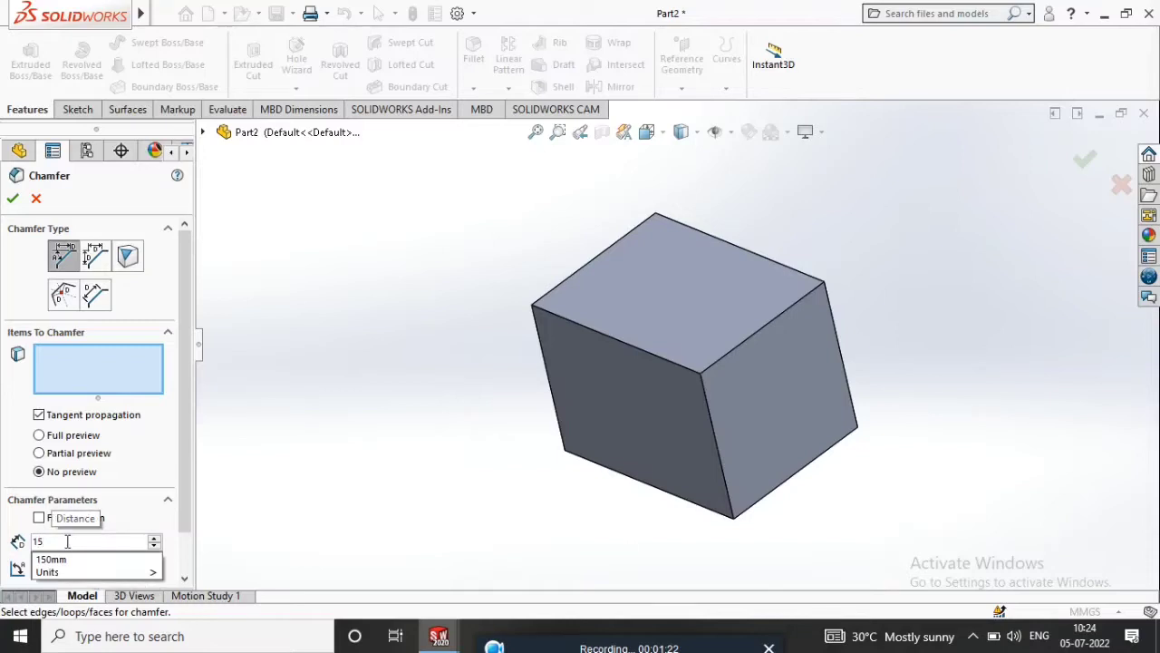
click(573, 322)
middle_drag(757, 238, 667, 311)
click(734, 262)
click(740, 395)
middle_drag(739, 395, 706, 303)
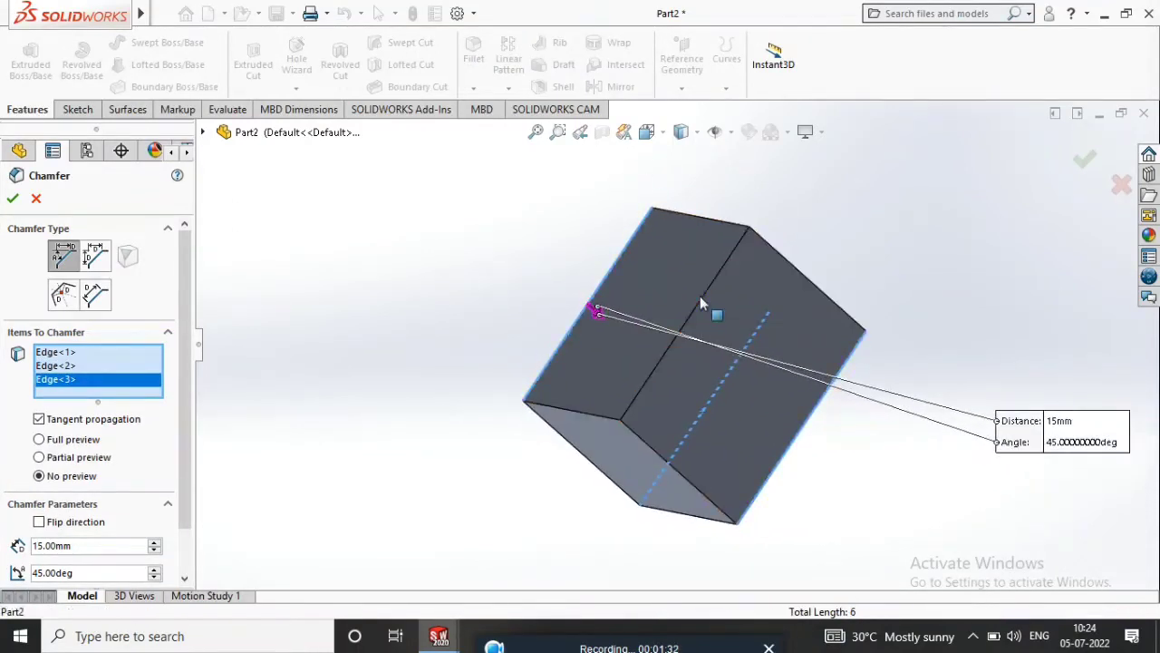
Step: Add the fourth long edge of the block, without any face, to the selection and apply the 15 mm × 45° chamfer
click(701, 302)
right_click(104, 400)
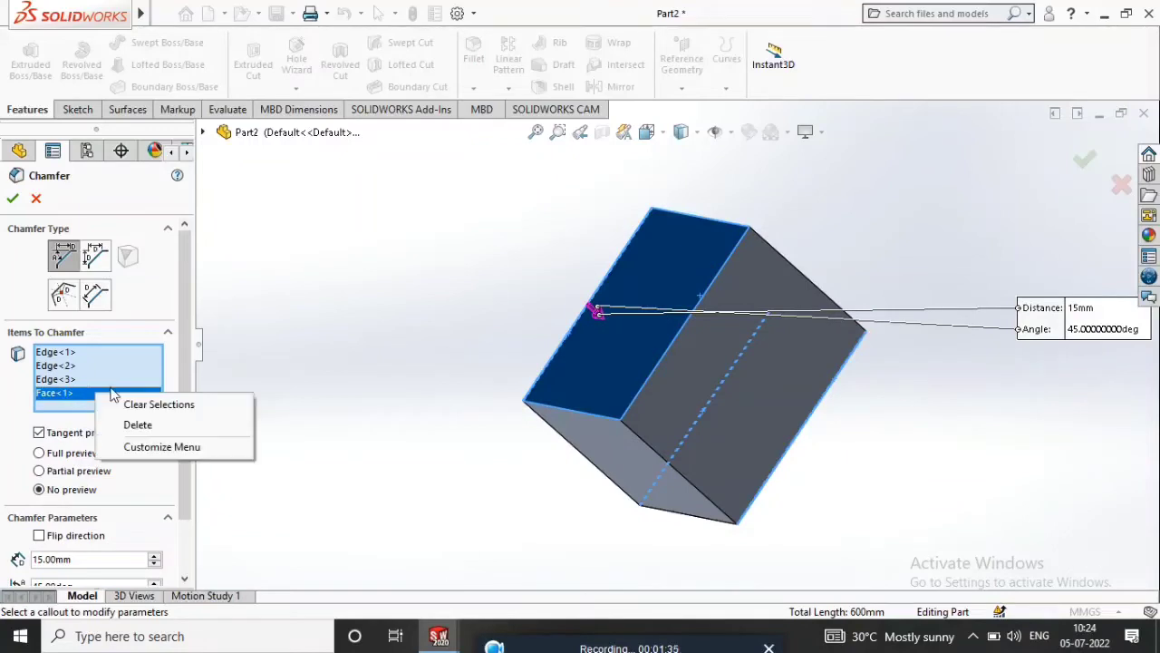
click(131, 422)
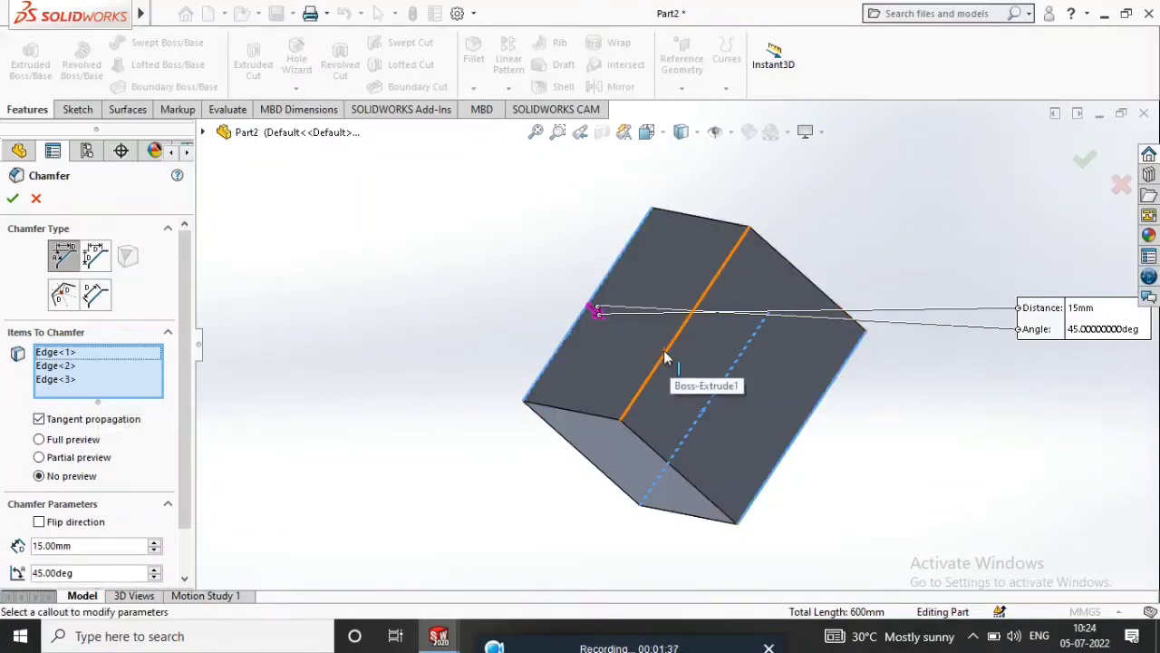
click(665, 360)
scroll(699, 420, down, 4)
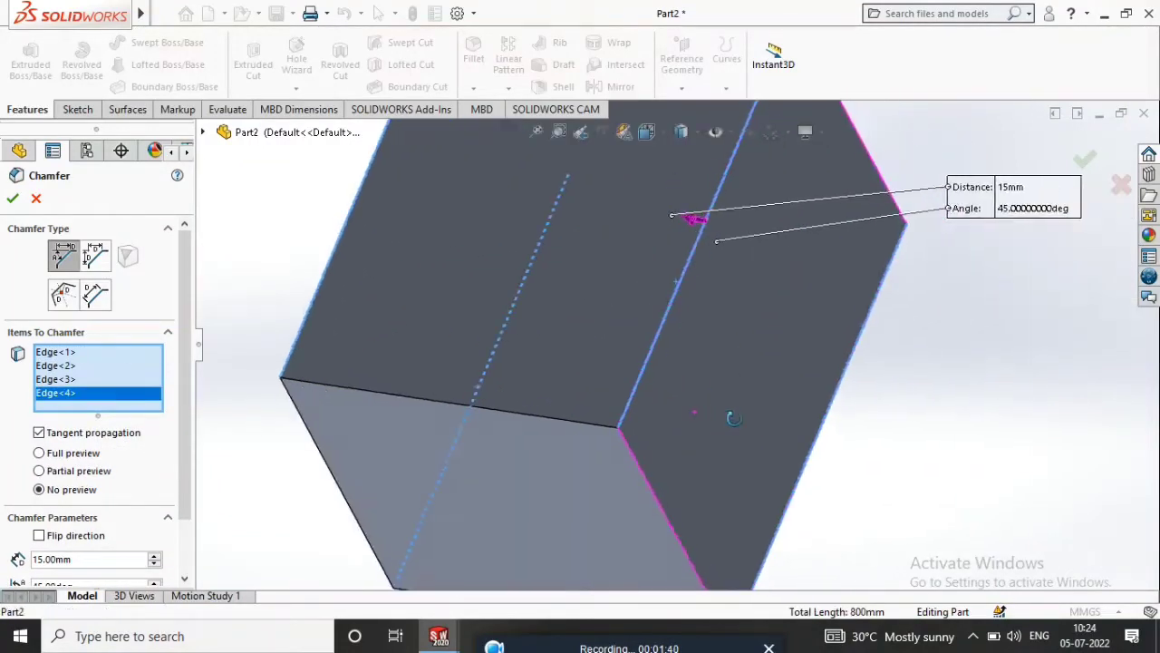
click(16, 198)
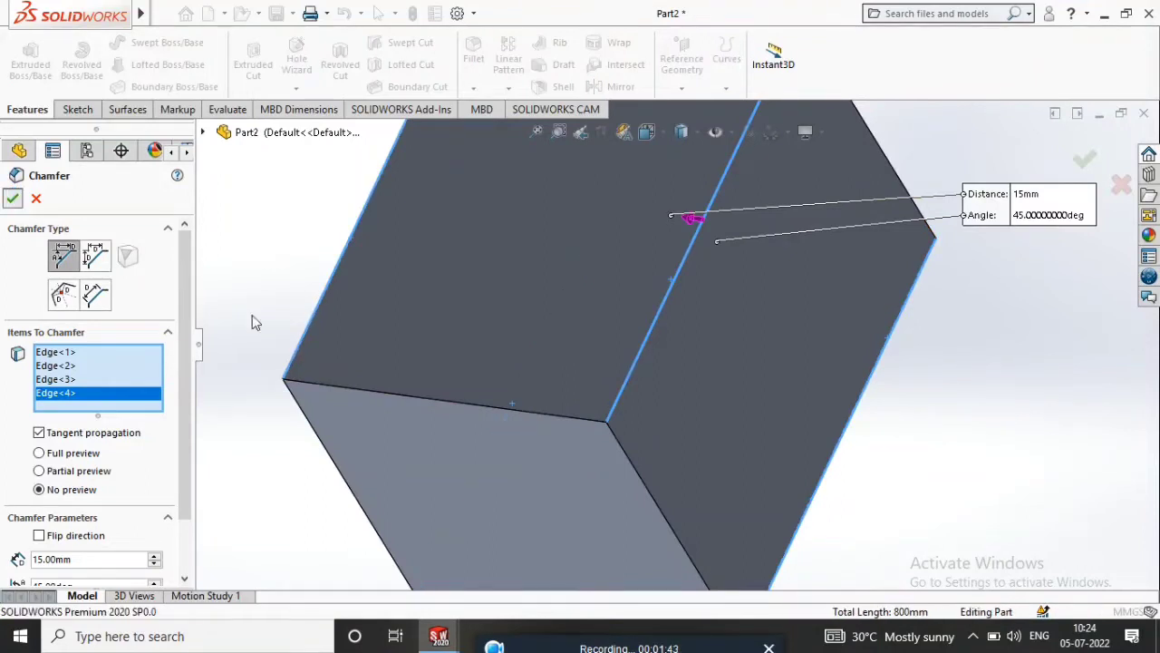
Step: Change the viewport scene to a plain white background
scroll(634, 363, up, 3)
middle_drag(709, 363, 669, 361)
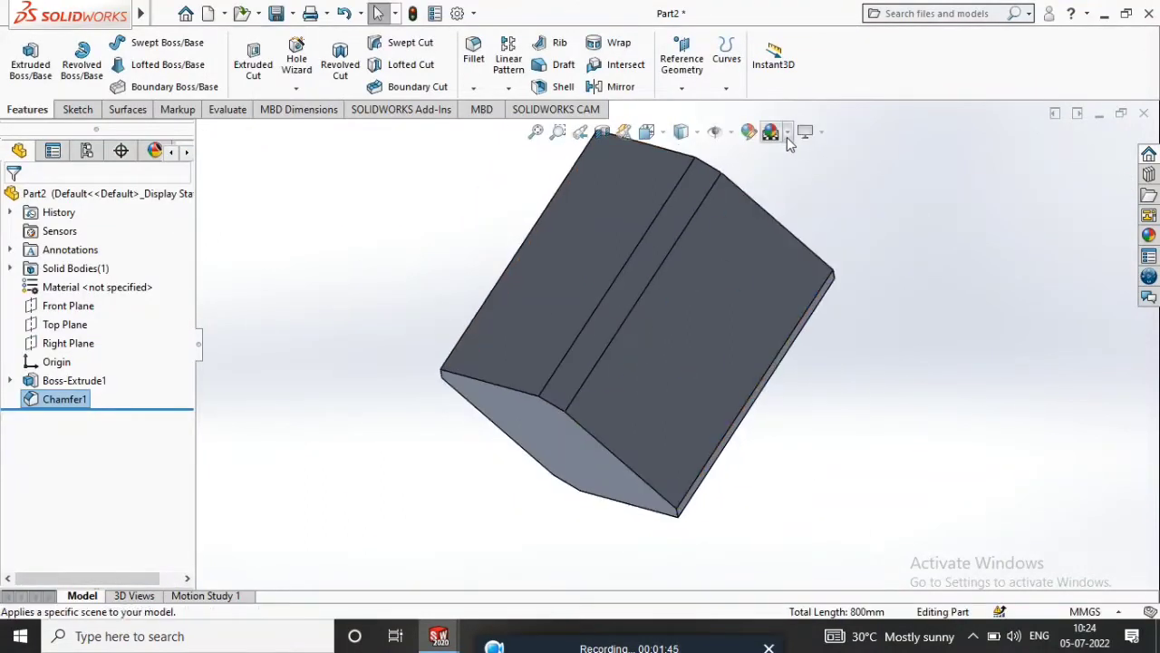
click(787, 133)
click(798, 173)
Step: Start a sketch on the block's octagonal end face
middle_drag(550, 370, 675, 254)
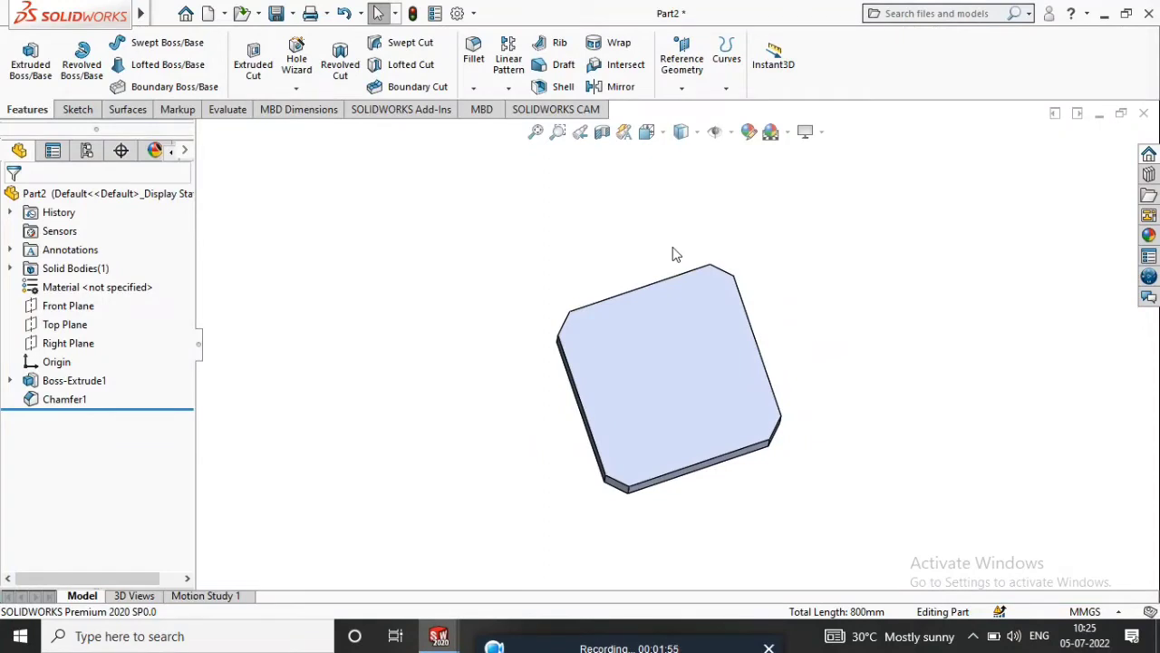
middle_drag(635, 306, 679, 336)
click(721, 365)
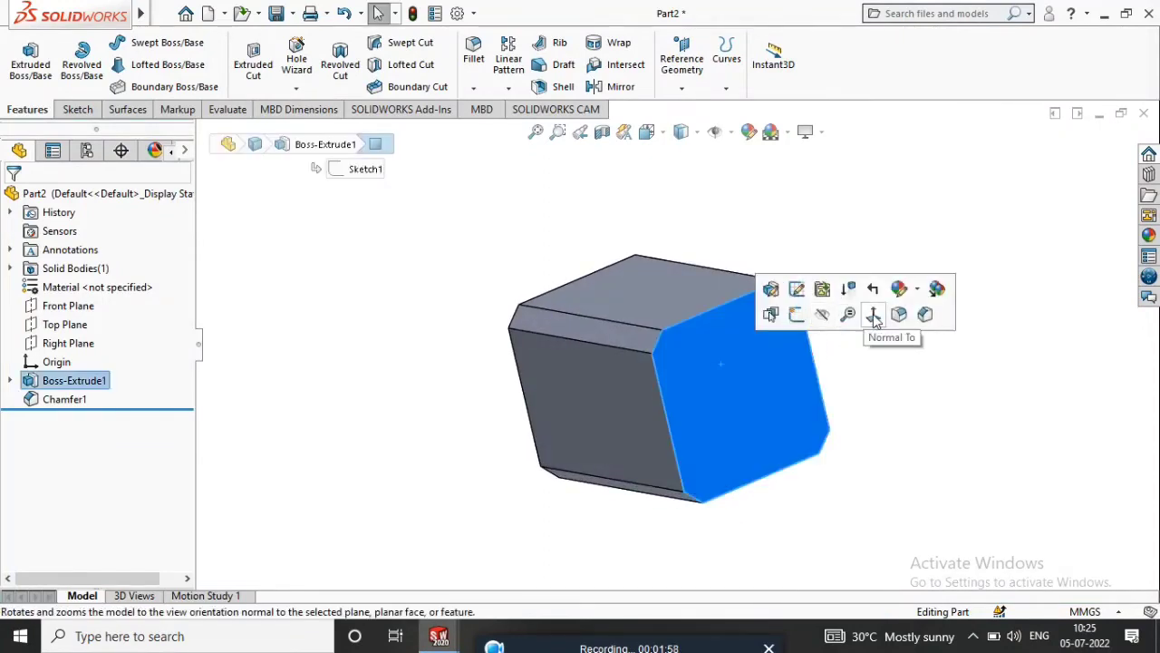
click(874, 315)
right_click(758, 349)
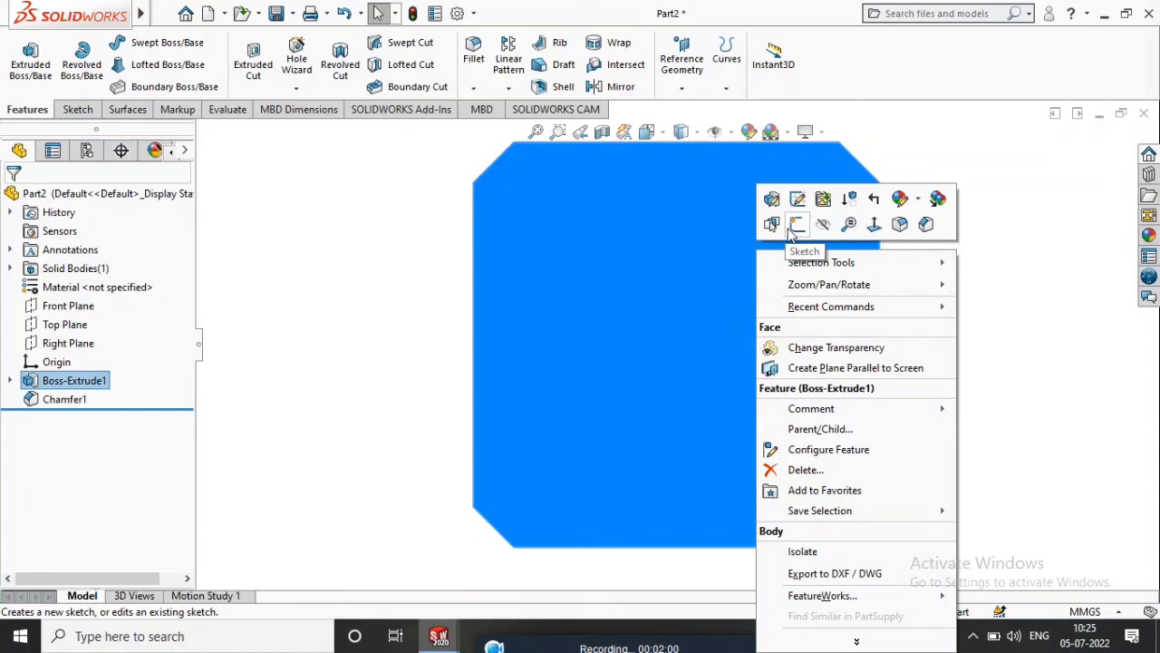
click(797, 225)
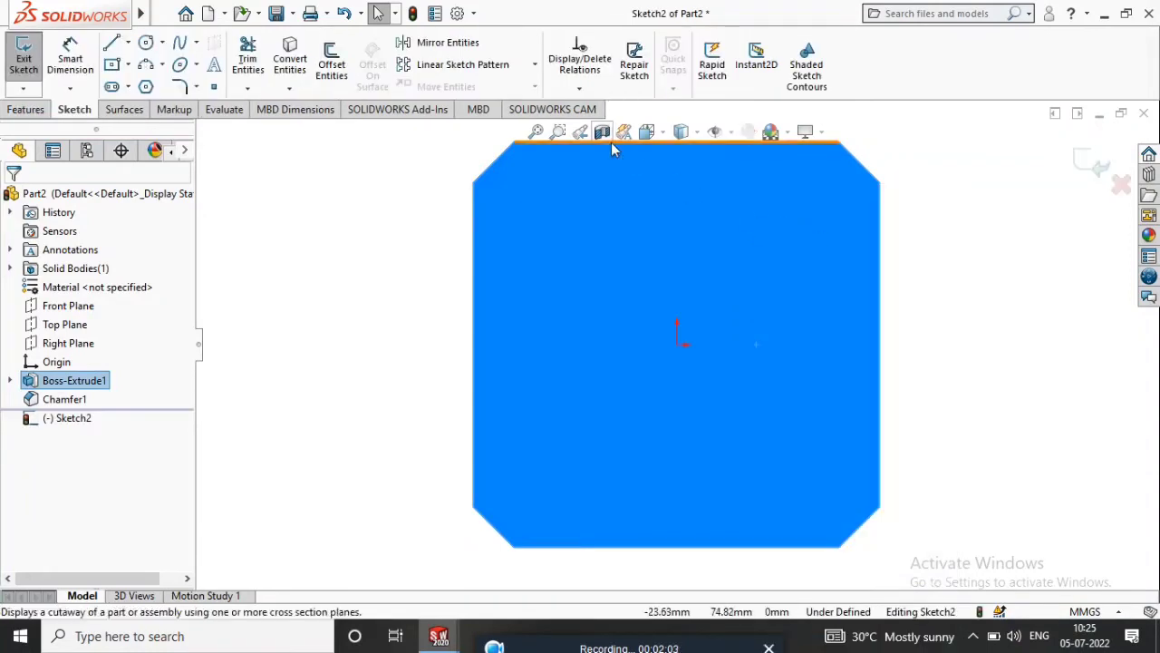
Step: Offset the end face's outline 1 mm inward in the sketch and exit the sketch
click(332, 62)
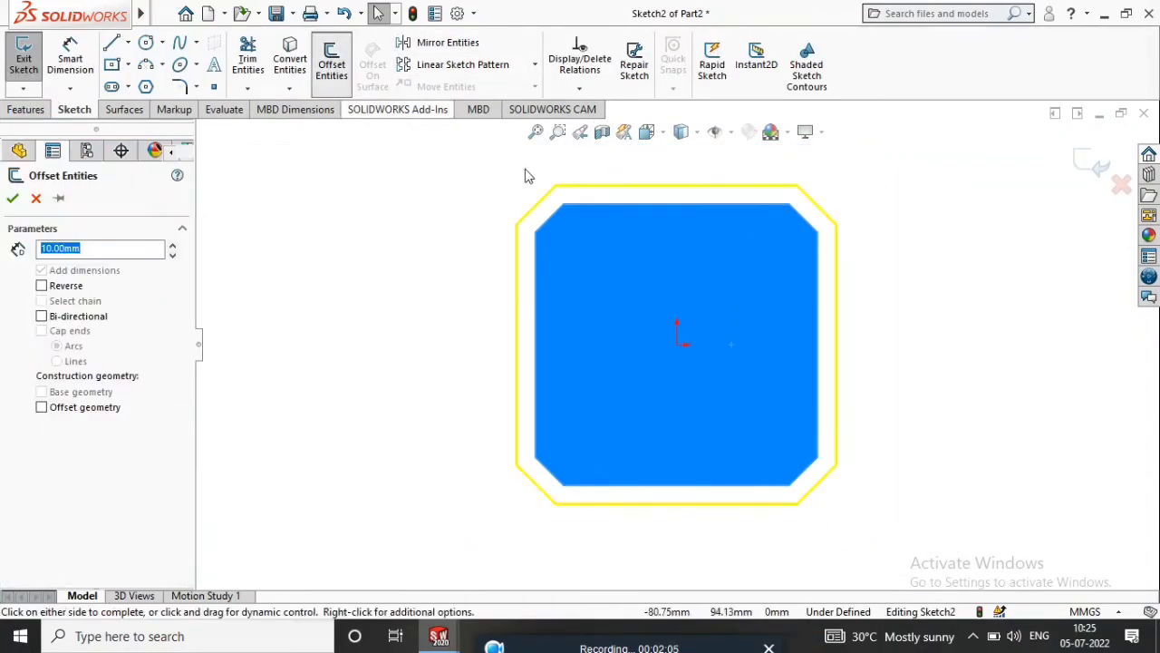
click(42, 285)
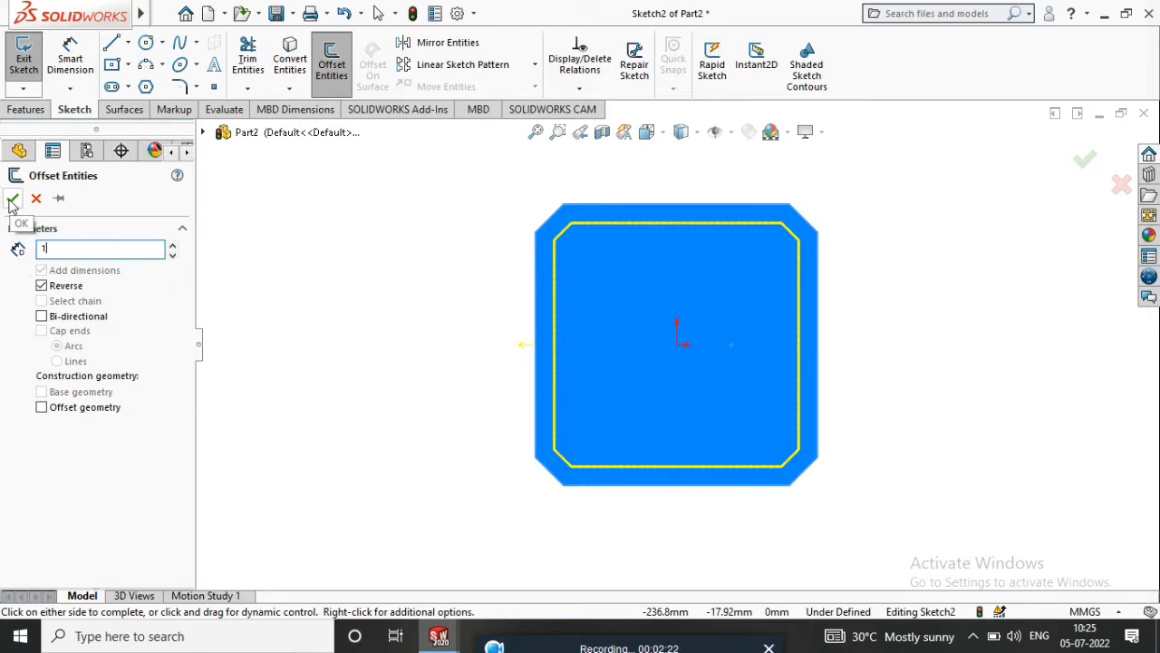
key(Return)
scroll(622, 192, down, 3)
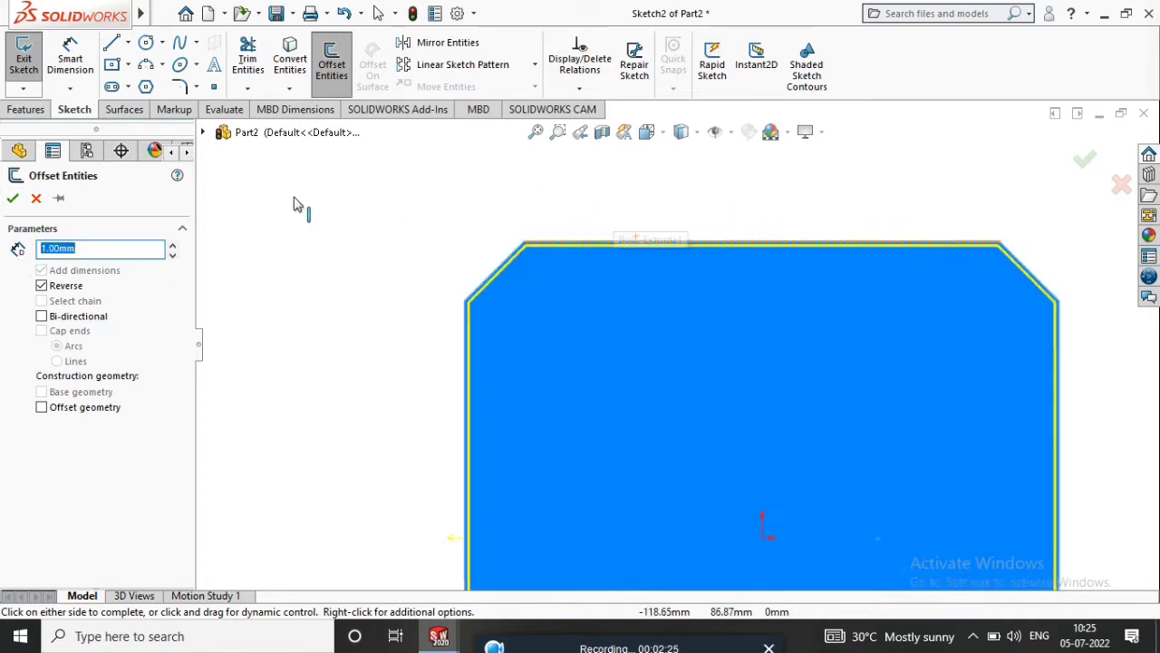
click(13, 198)
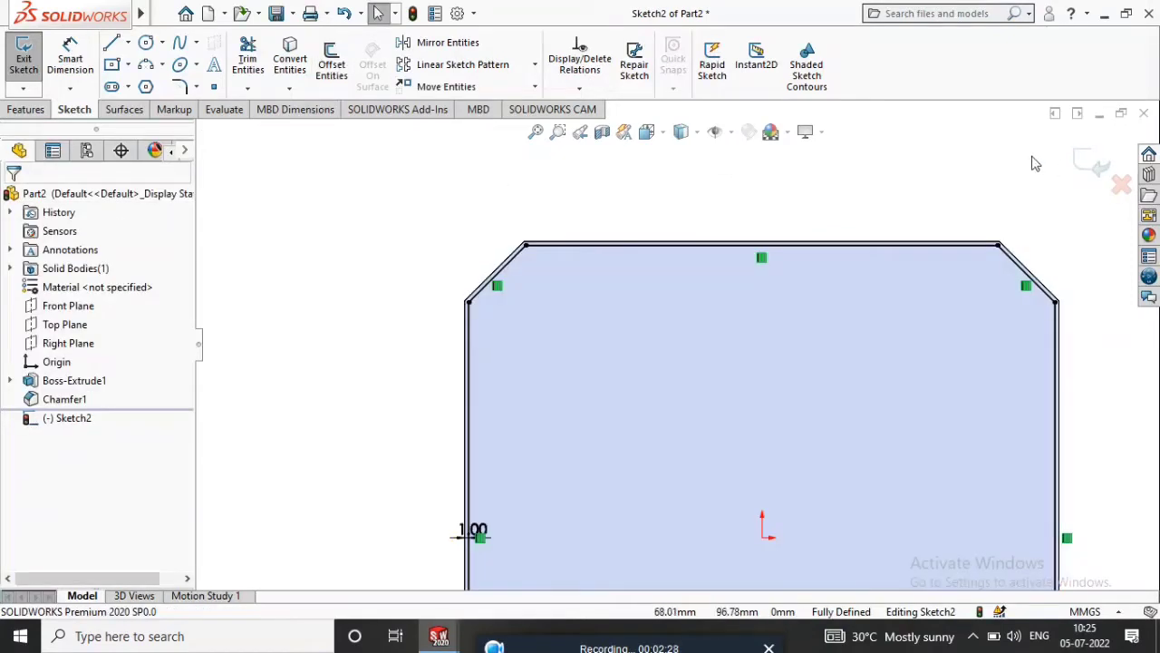
click(1076, 159)
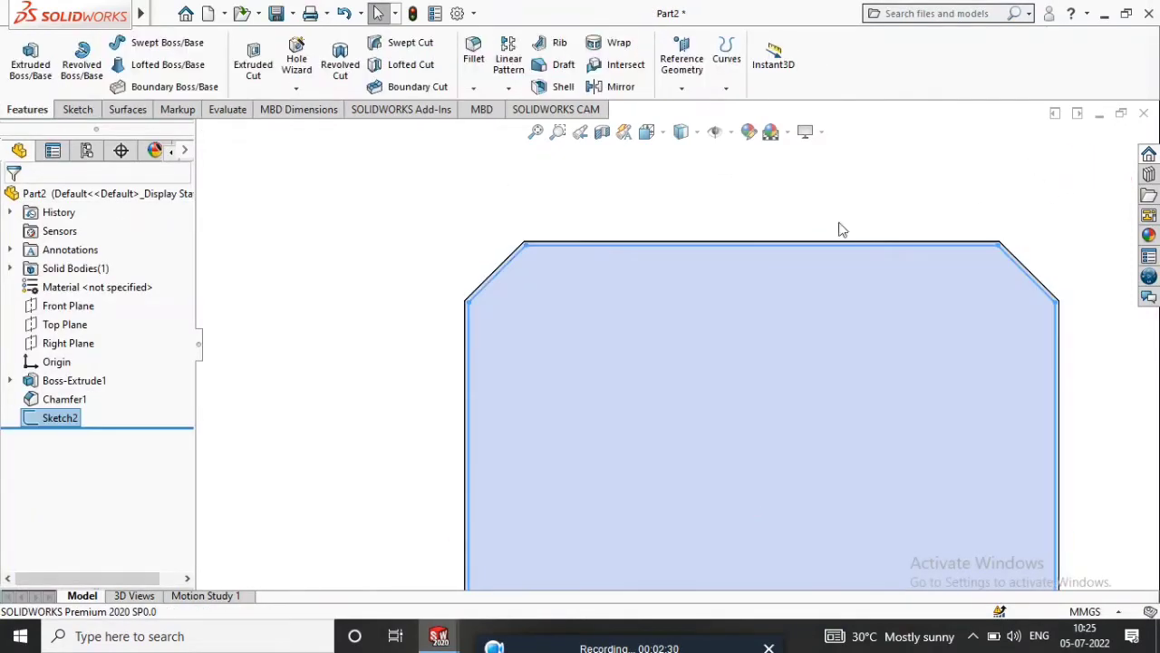
scroll(632, 209, up, 3)
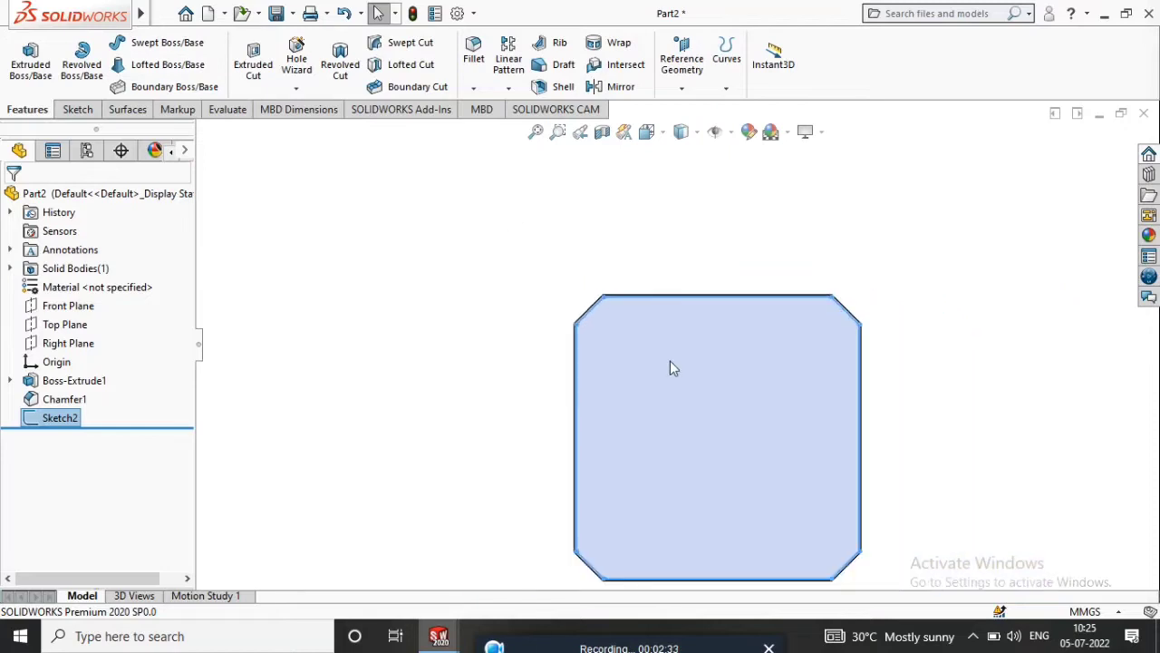
Step: Create a reference plane offset 25 mm outward from the block's octagonal end face
middle_drag(671, 365, 691, 361)
click(682, 87)
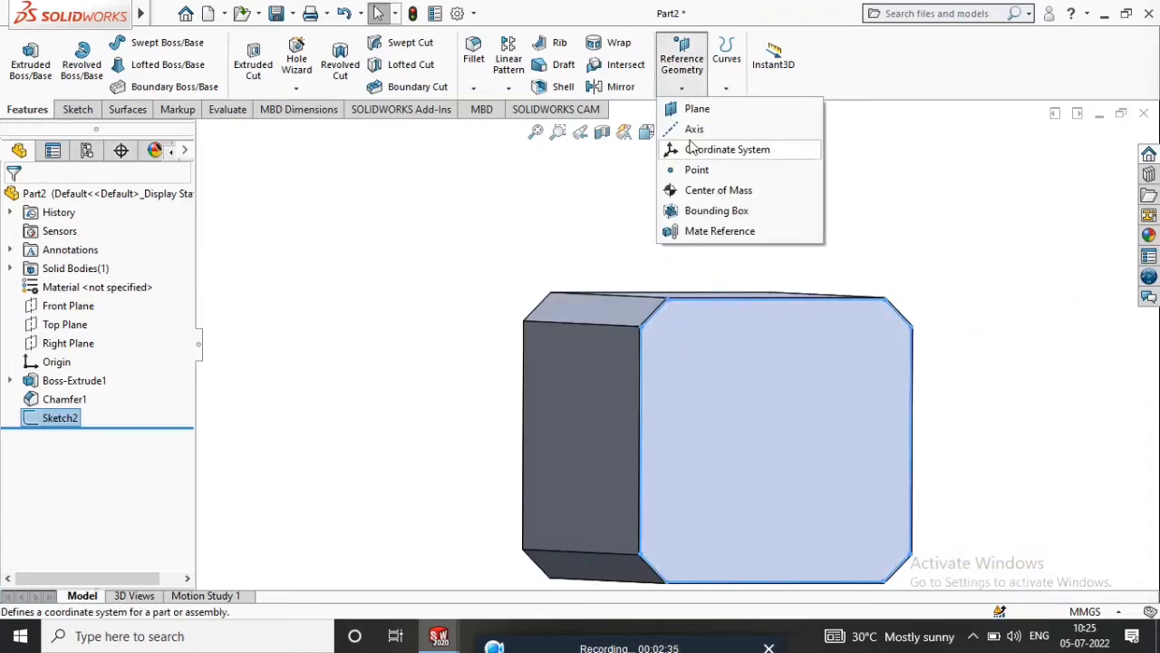
click(696, 109)
click(724, 369)
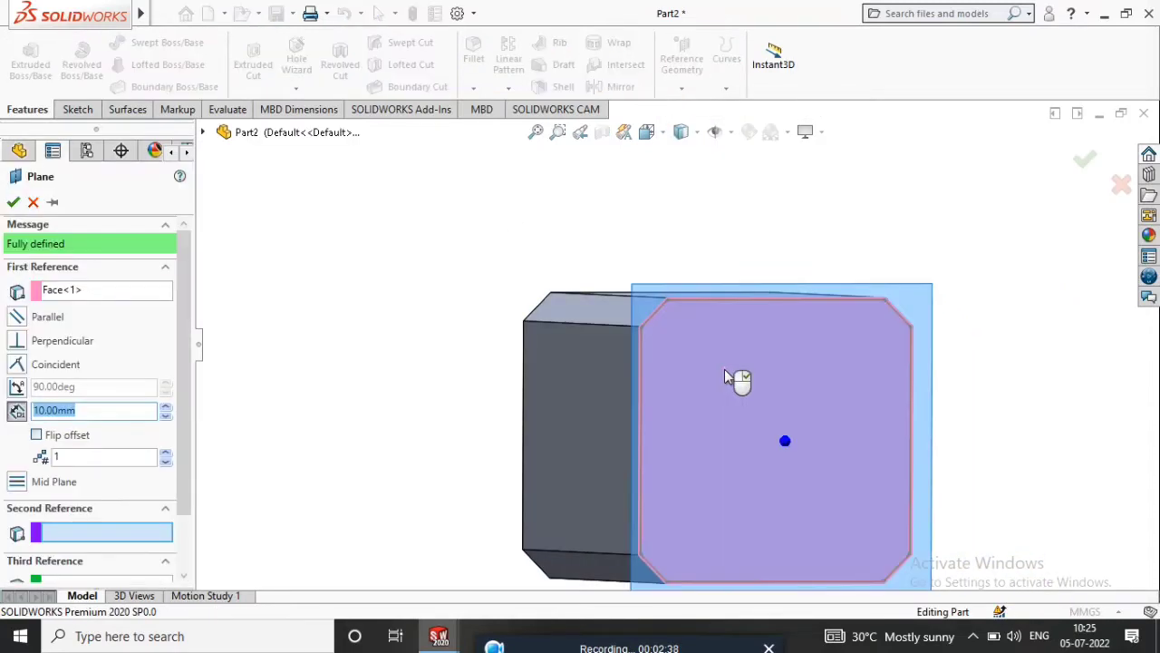
middle_drag(741, 331, 834, 336)
scroll(834, 336, up, 2)
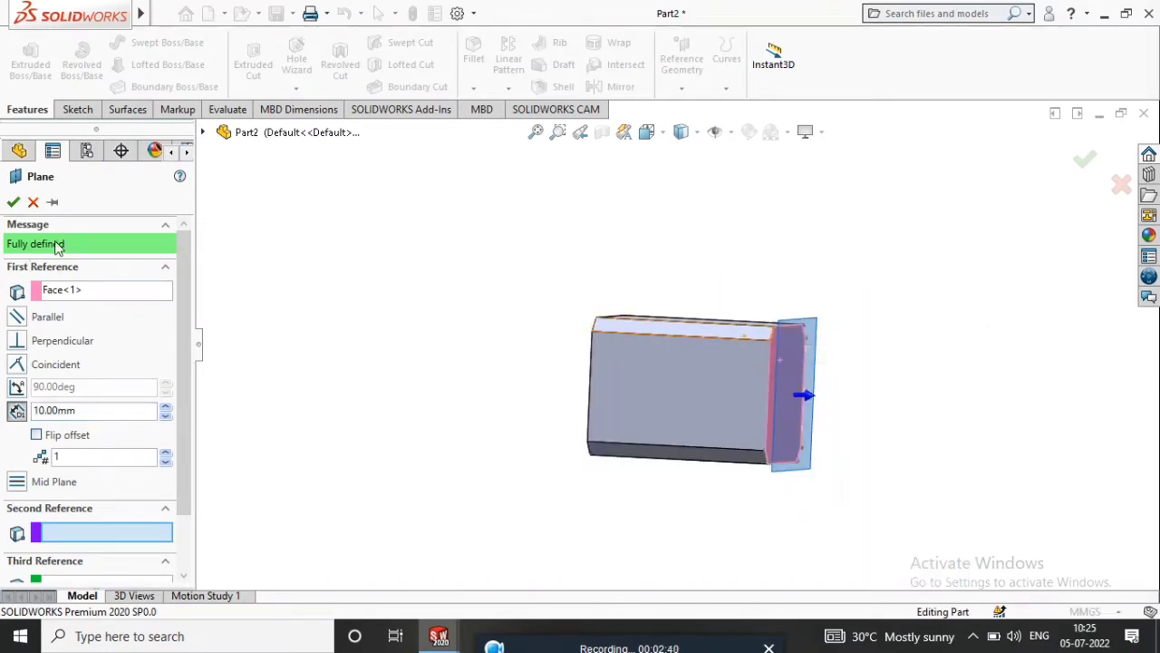
double_click(82, 410)
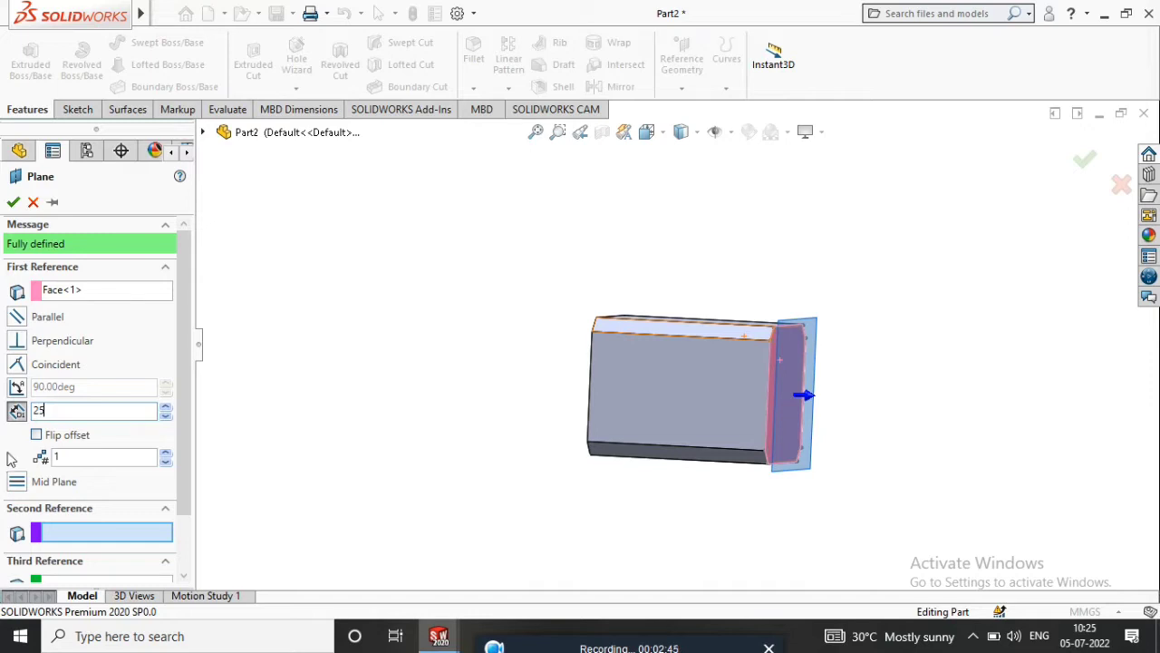
click(332, 427)
click(11, 203)
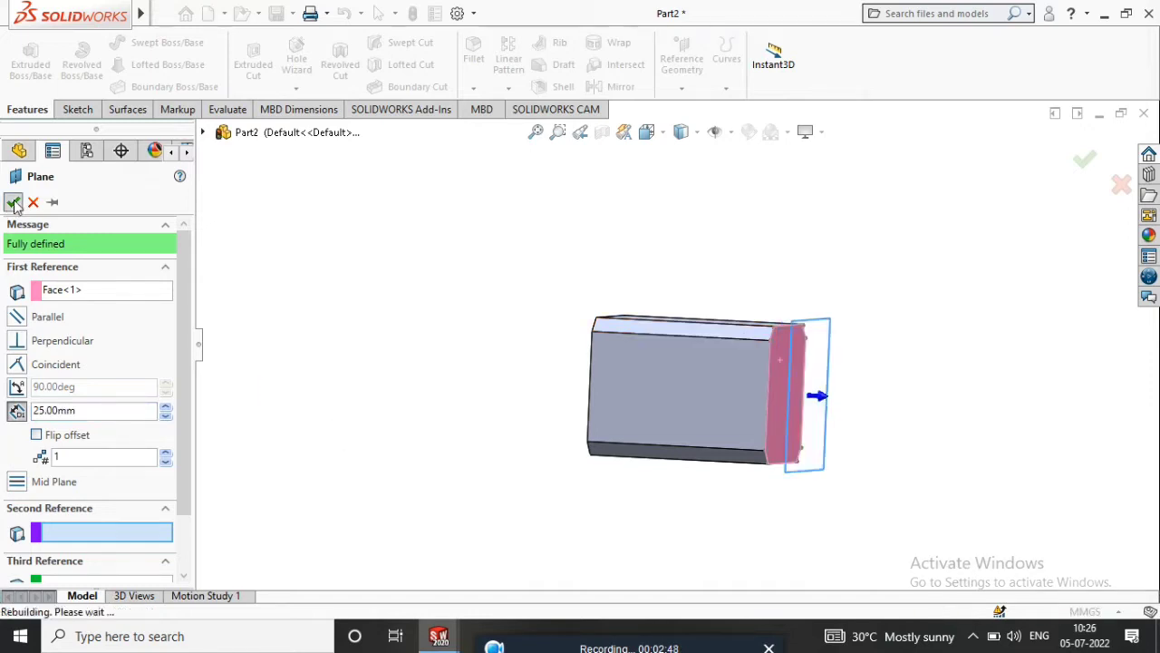
Step: Start a sketch on the new offset plane, viewed normal to it
scroll(834, 379, down, 3)
right_click(760, 297)
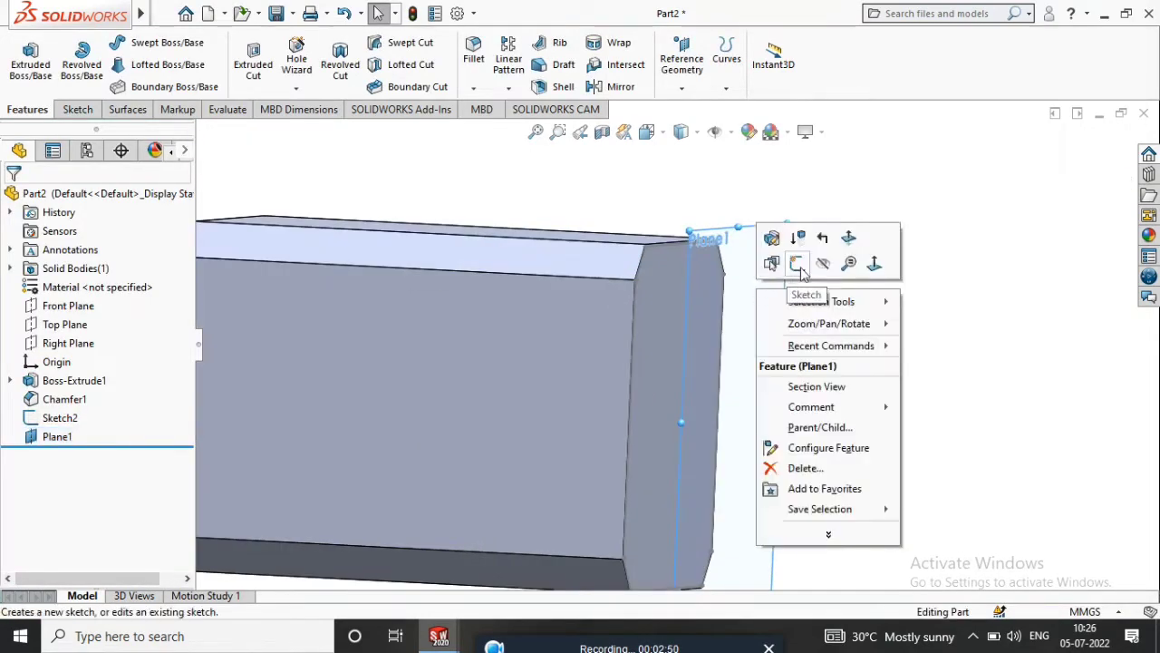
click(877, 263)
right_click(486, 189)
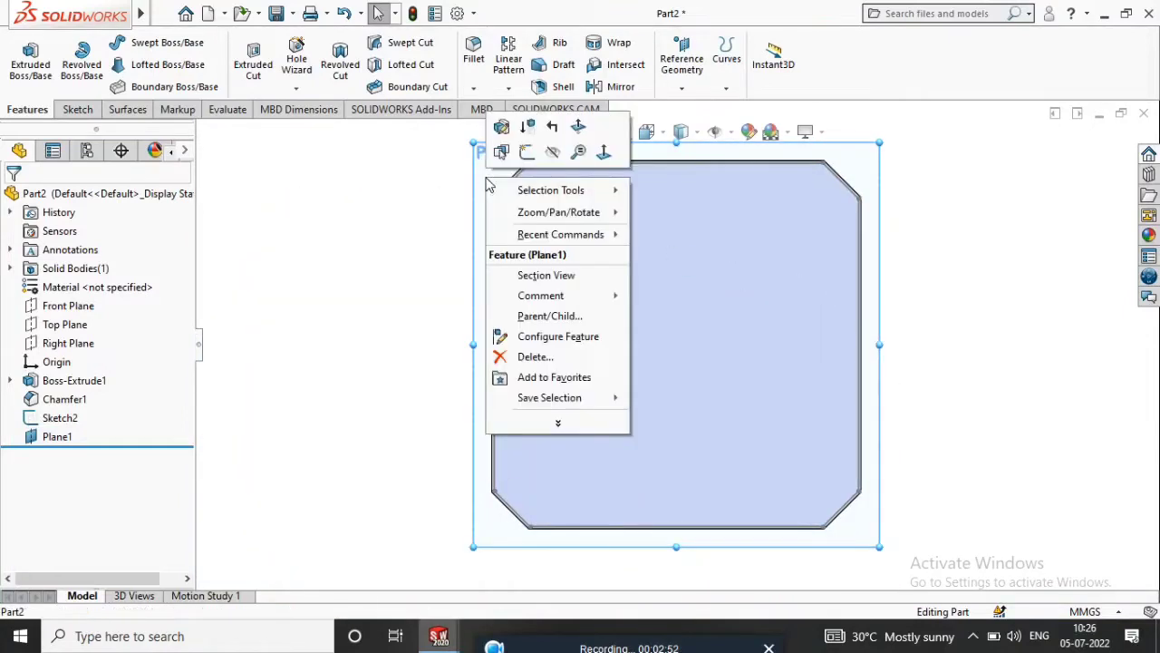
click(526, 150)
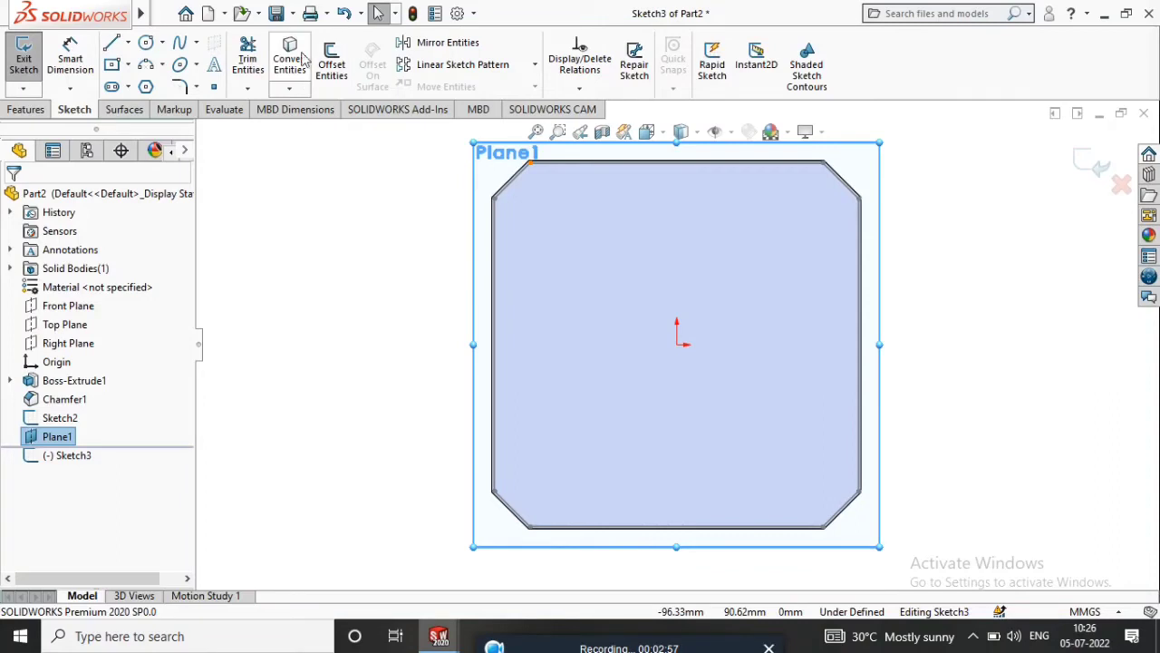
Step: Start an entity offset using the end face's outer top, upper-left chamfer, left, lower-left chamfer and bottom edges
click(332, 55)
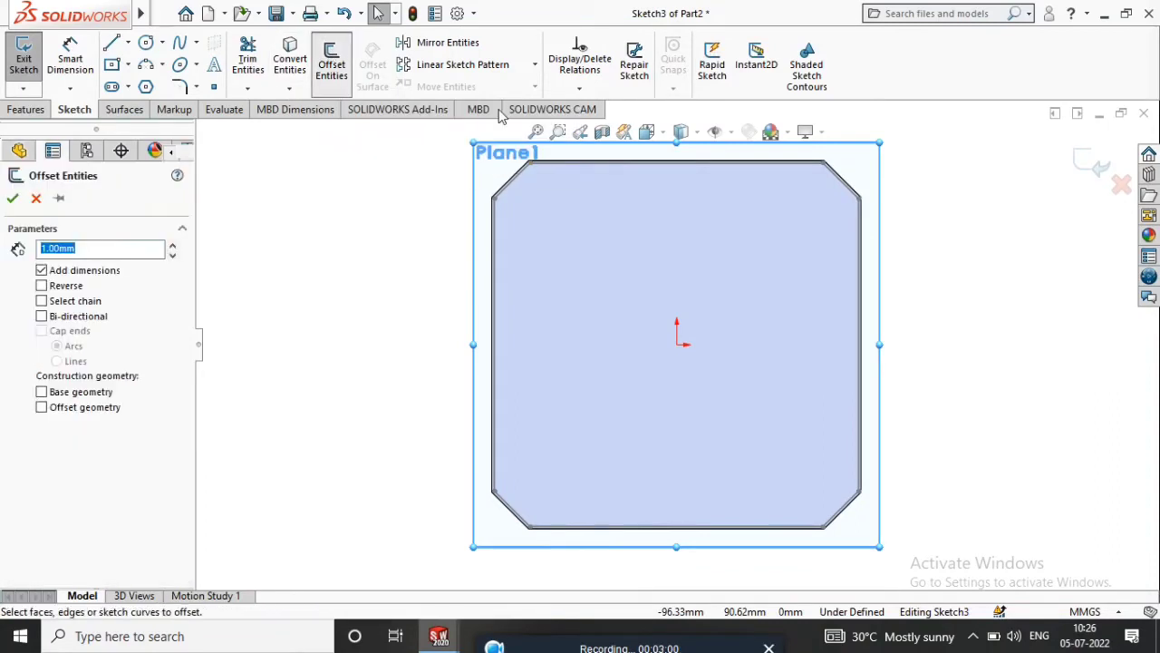
scroll(634, 160, down, 5)
click(590, 284)
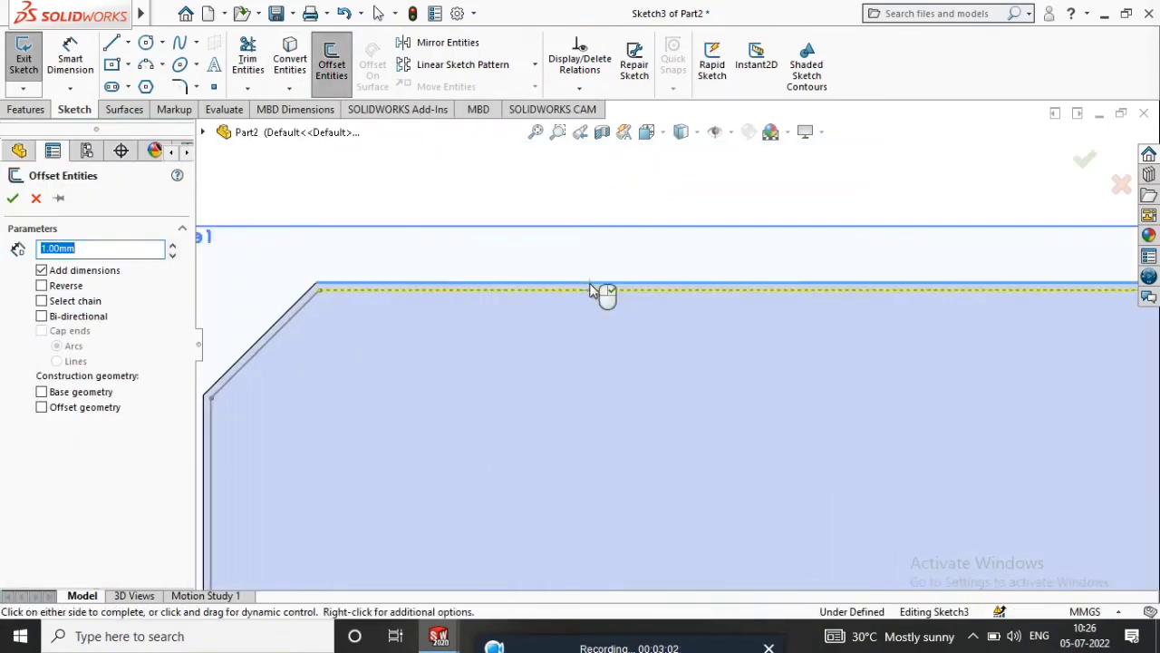
scroll(317, 381, up, 5)
scroll(507, 358, down, 6)
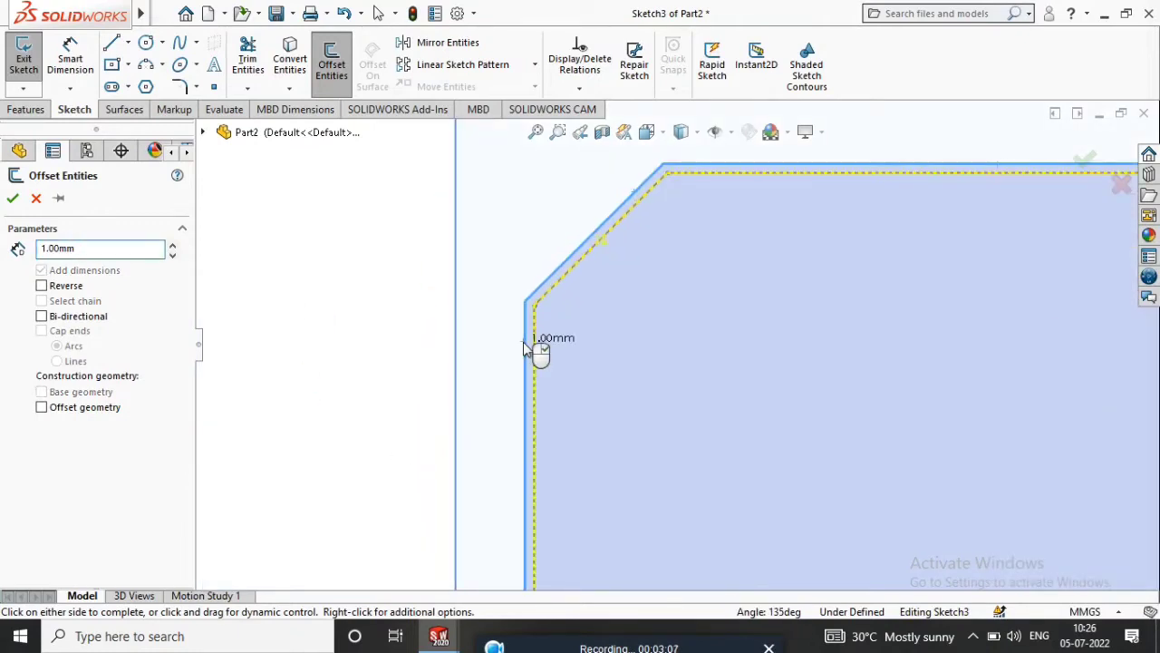
scroll(562, 371, up, 5)
scroll(694, 544, down, 6)
click(635, 445)
click(834, 535)
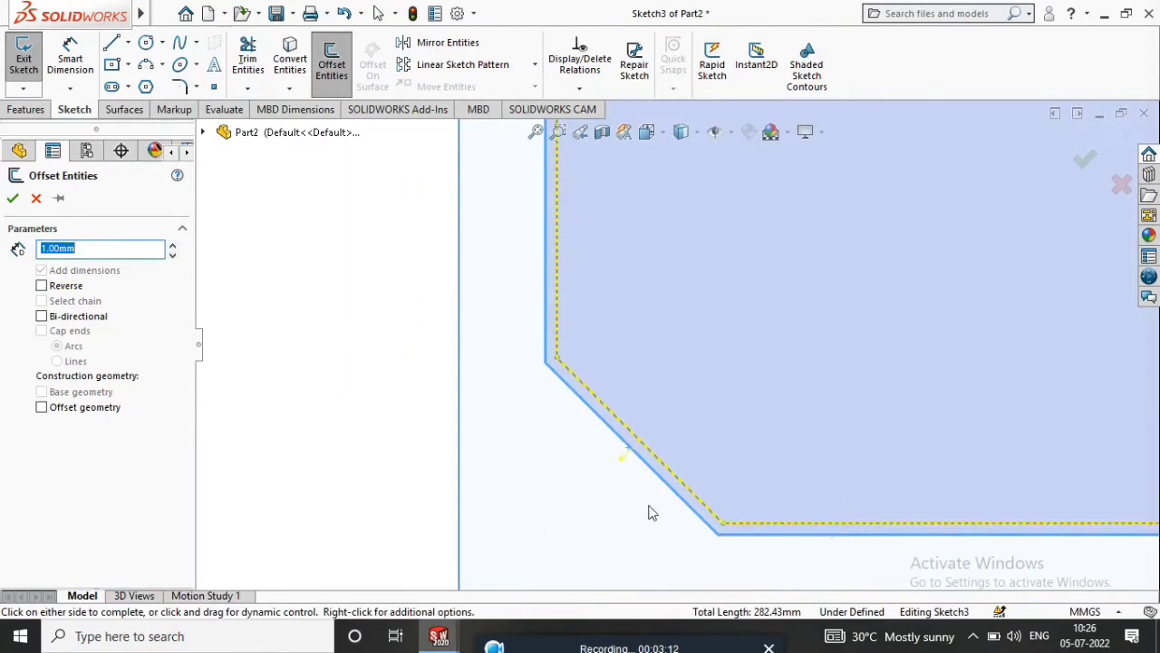
Step: Add the end face's remaining outer edges to the offset selection and set the offset distance to 12 mm
scroll(849, 415, up, 5)
scroll(1036, 362, down, 6)
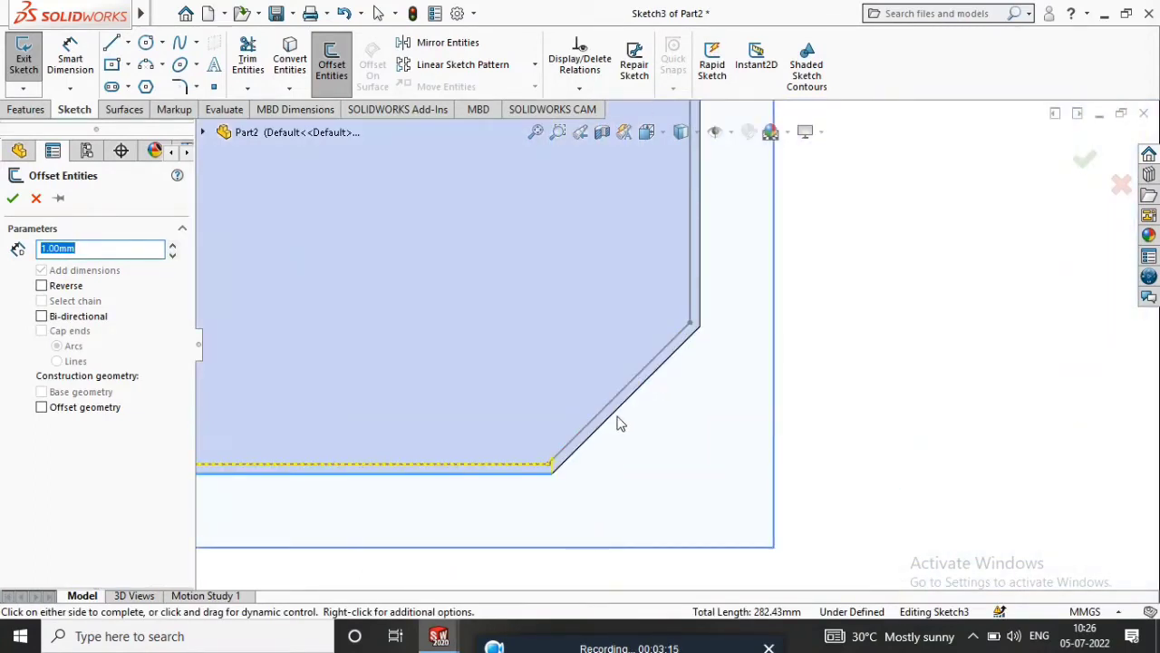
click(699, 324)
scroll(694, 372, up, 5)
scroll(695, 363, up, 3)
scroll(658, 161, down, 6)
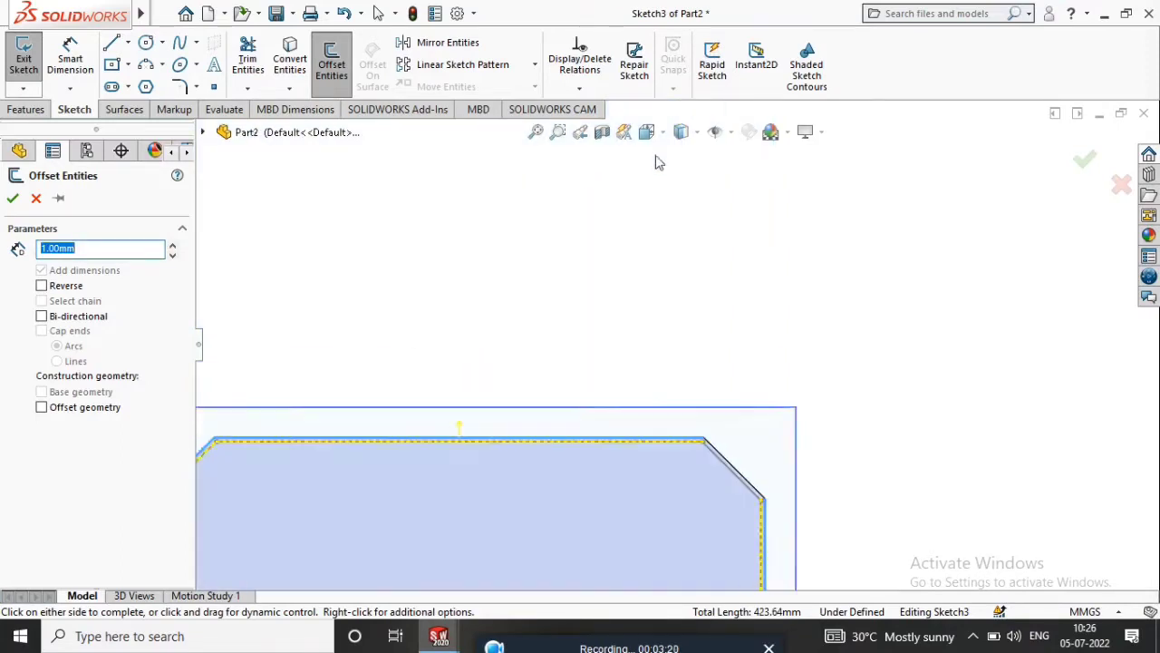
click(732, 469)
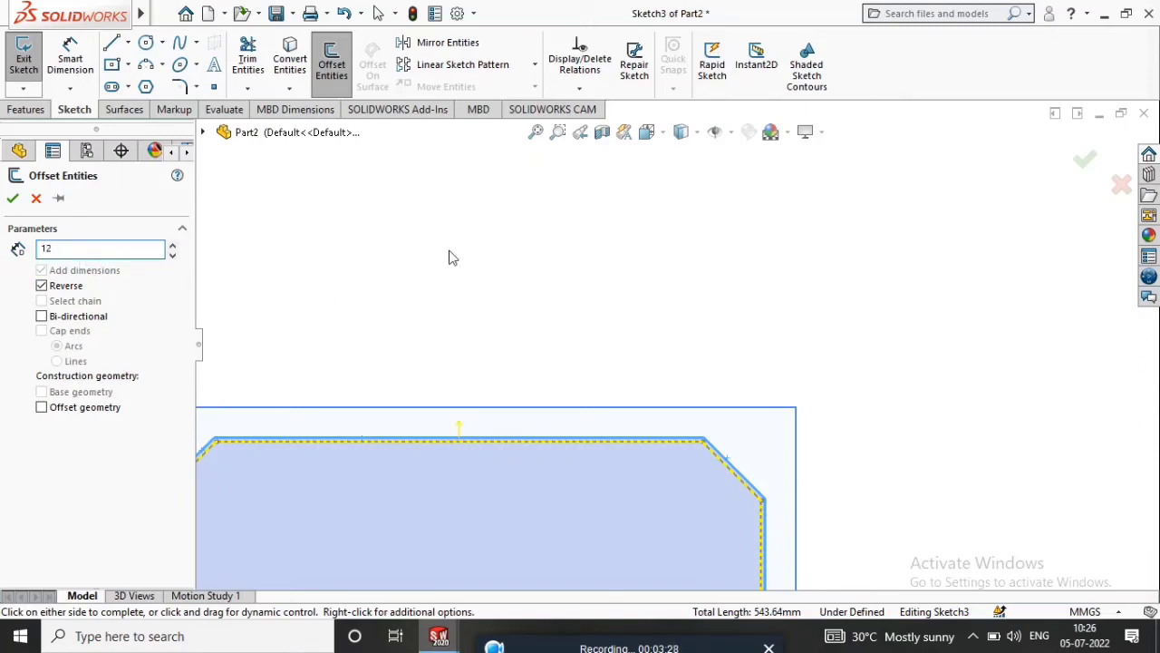
Step: Try placing the 12 mm offset outside the end face's outline, and undo it
scroll(596, 259, up, 3)
click(601, 281)
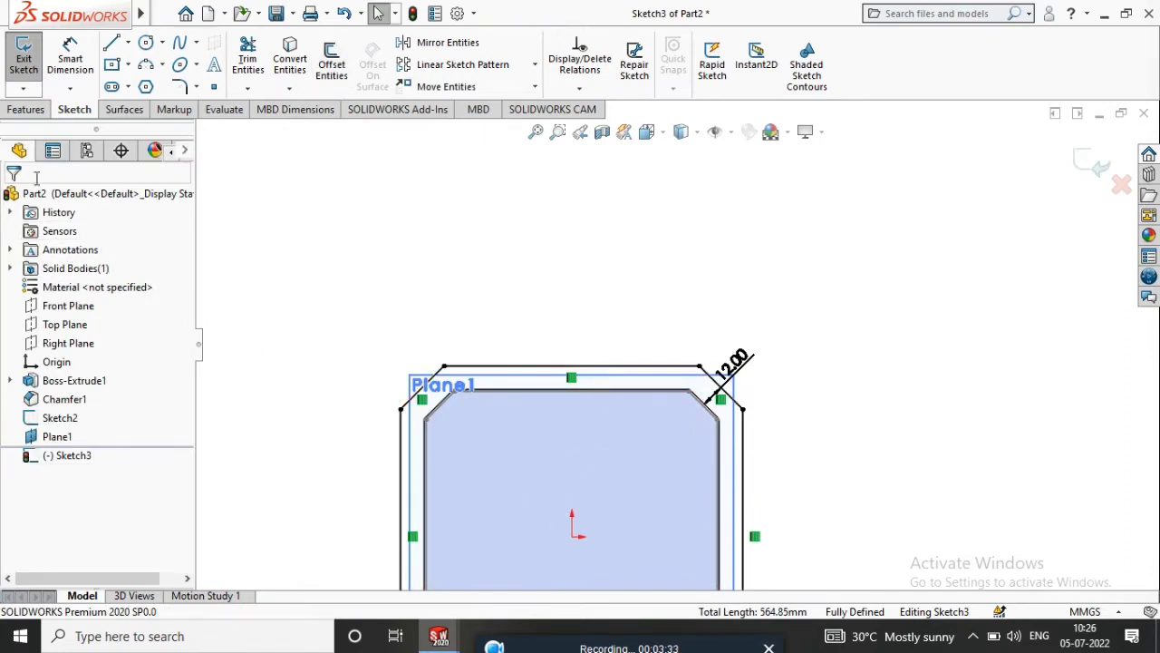
key(ctrl+z)
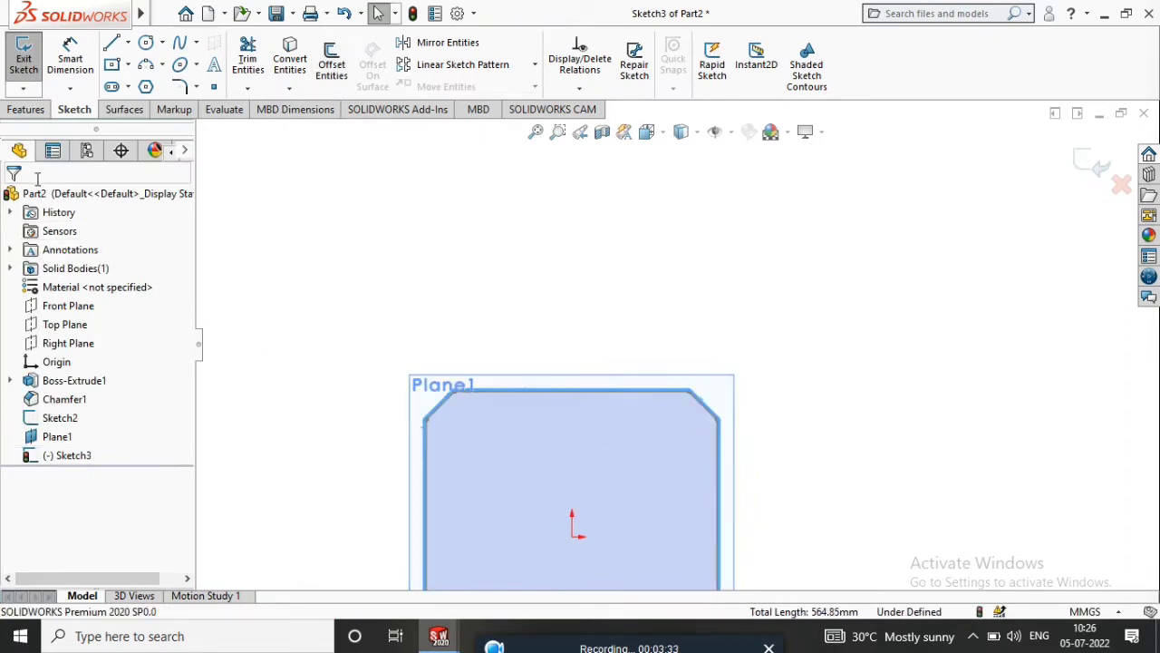
Step: Offset the selected outline 12 mm inward with the direction reversed and exit the sketch
click(333, 70)
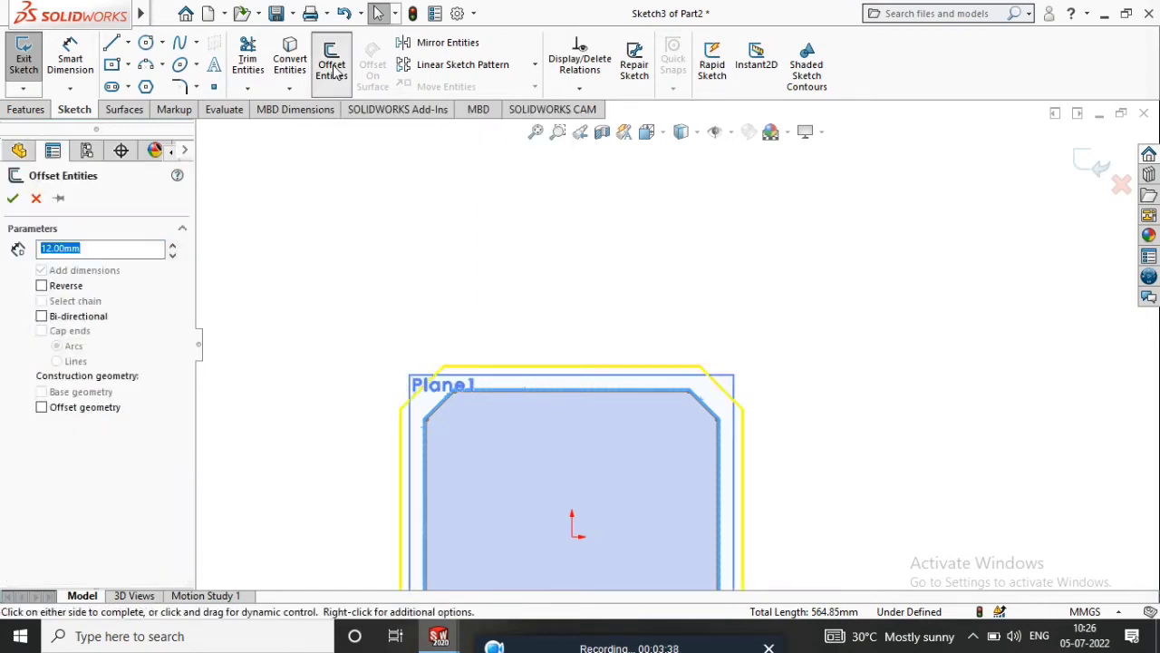
click(42, 285)
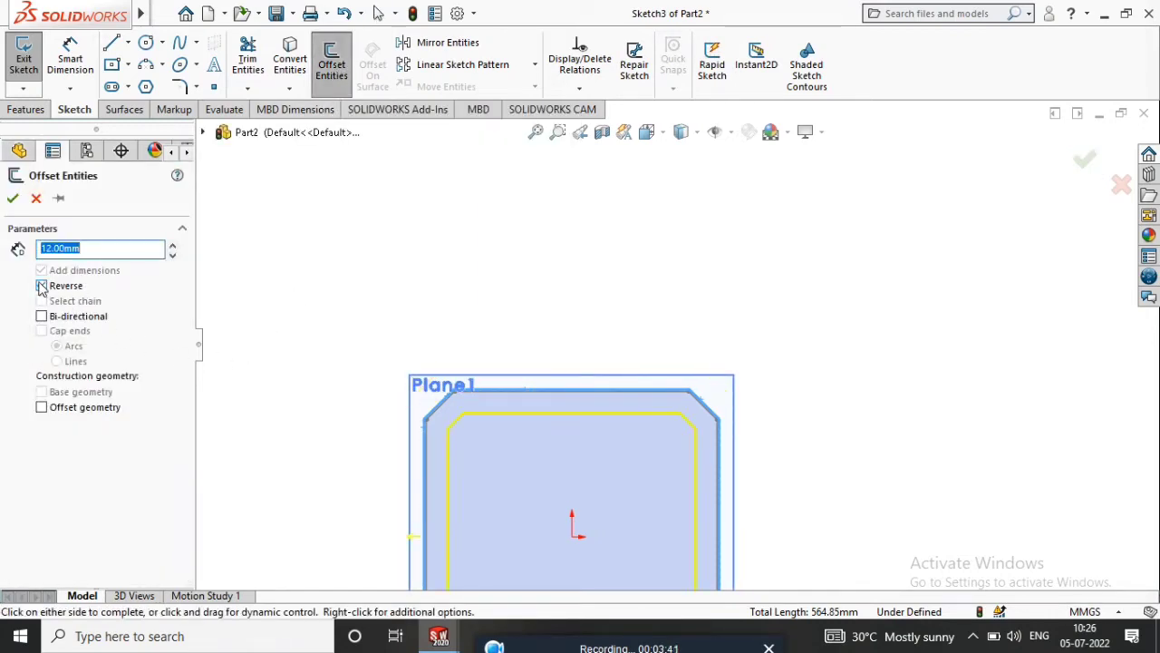
click(14, 198)
key(f)
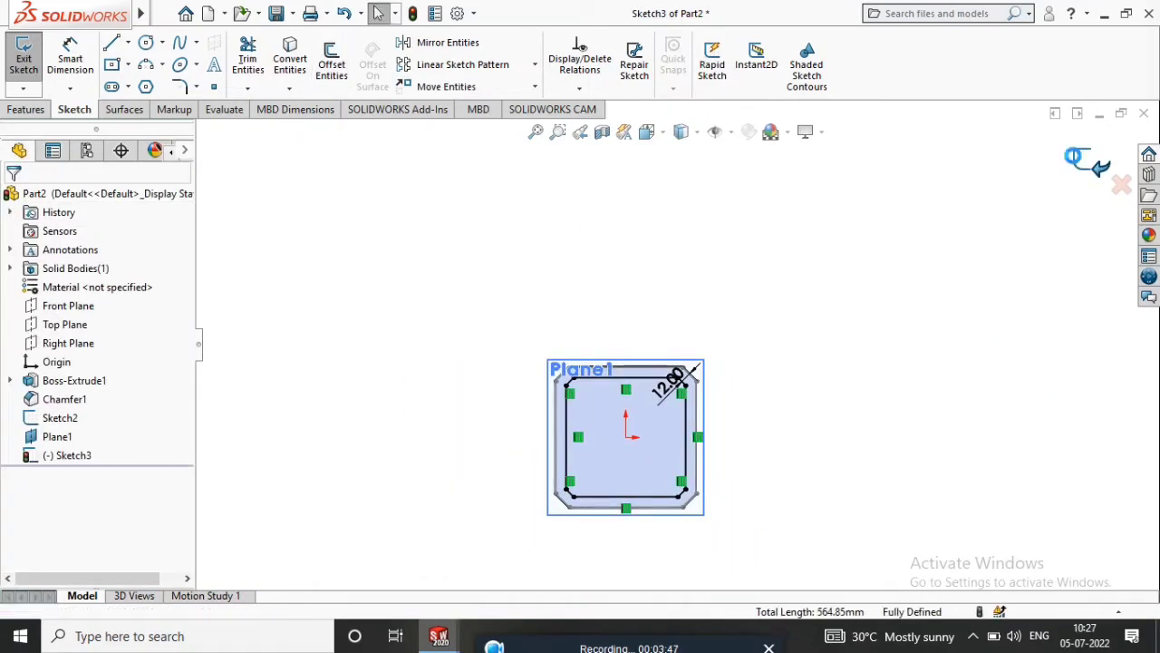
Step: Try to loft between the end-face sketch and the offset-plane sketch, adjusting the connector, and cancel the loft
ctrl+click(74, 425)
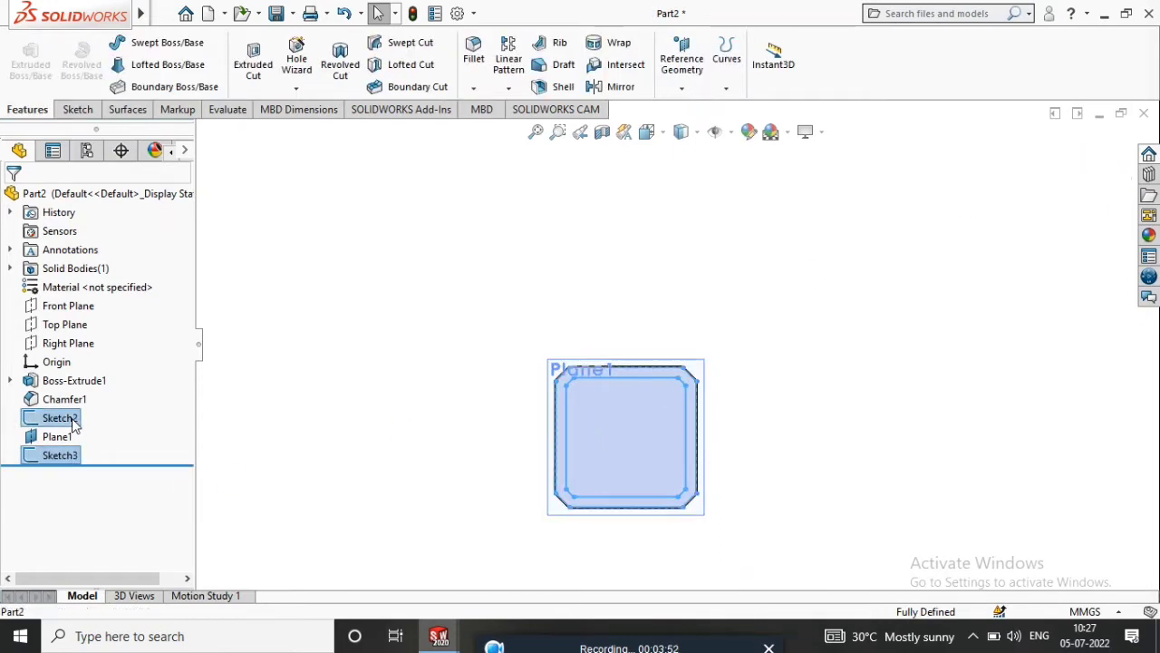
click(194, 72)
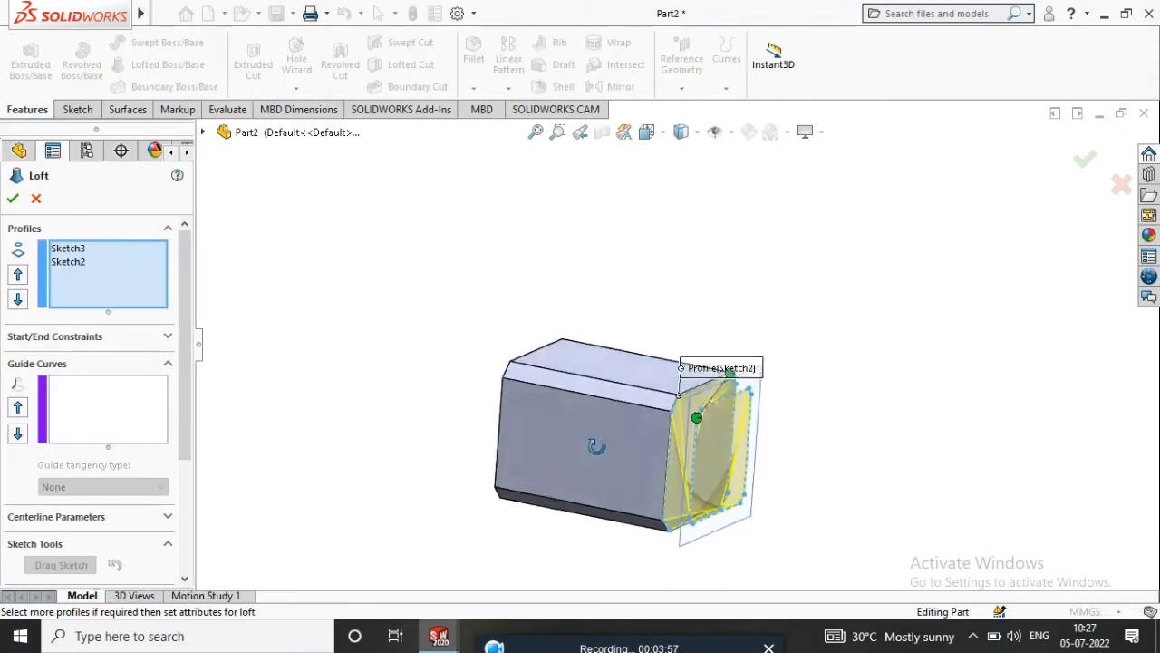
scroll(719, 431, down, 5)
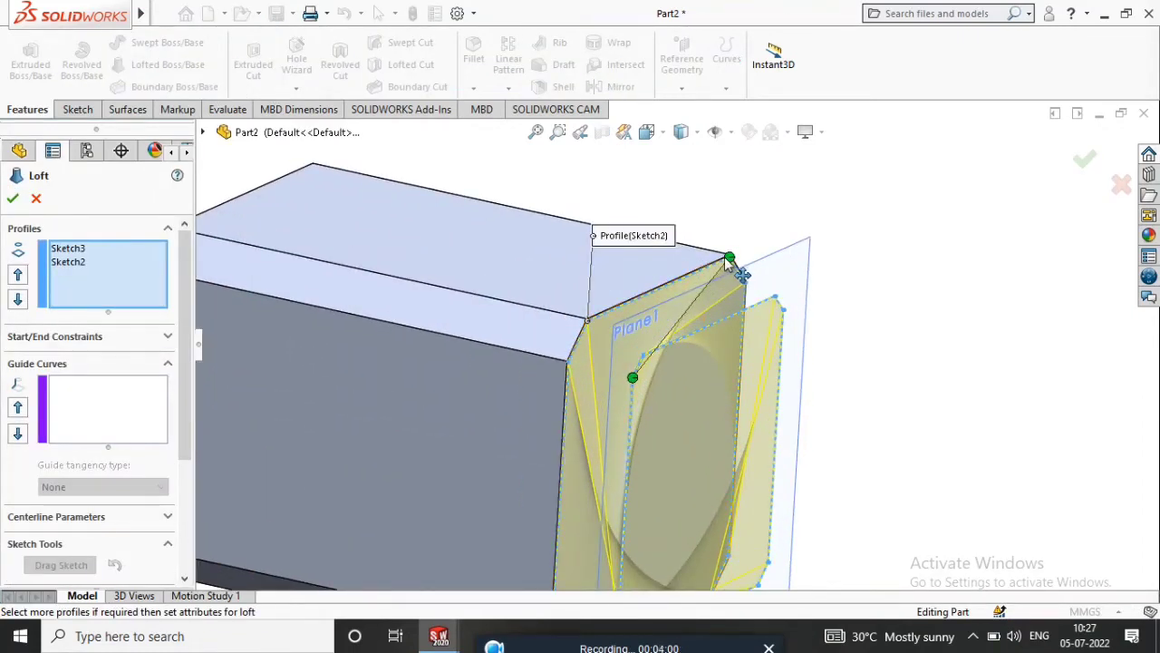
drag(731, 260, 587, 322)
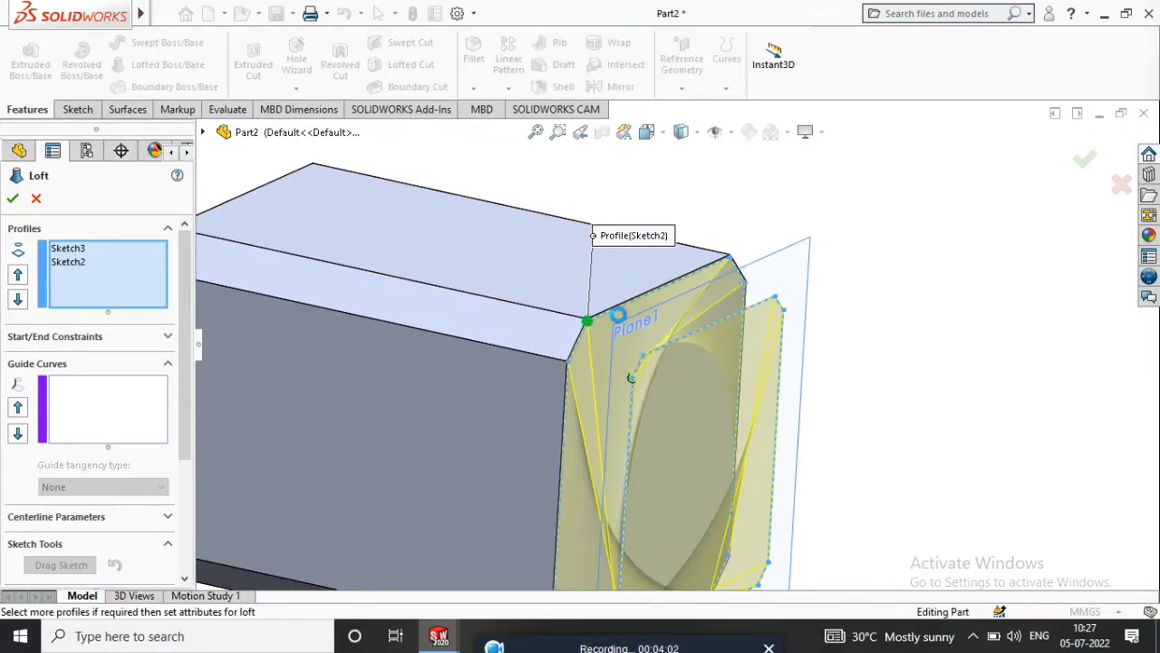
click(569, 365)
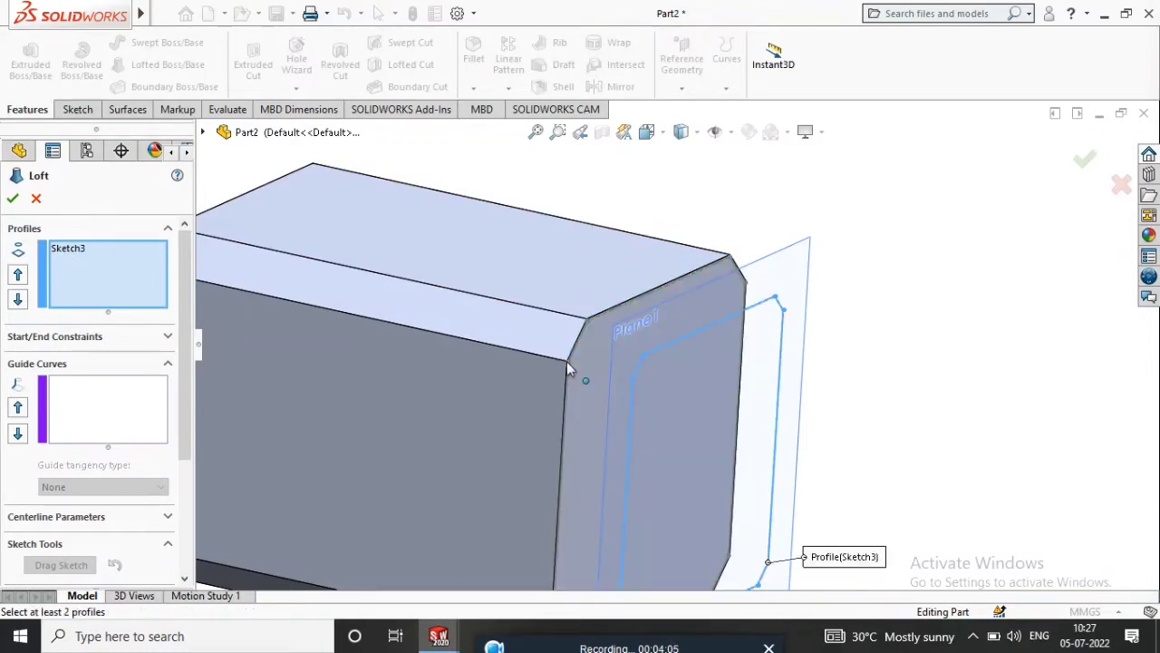
click(36, 199)
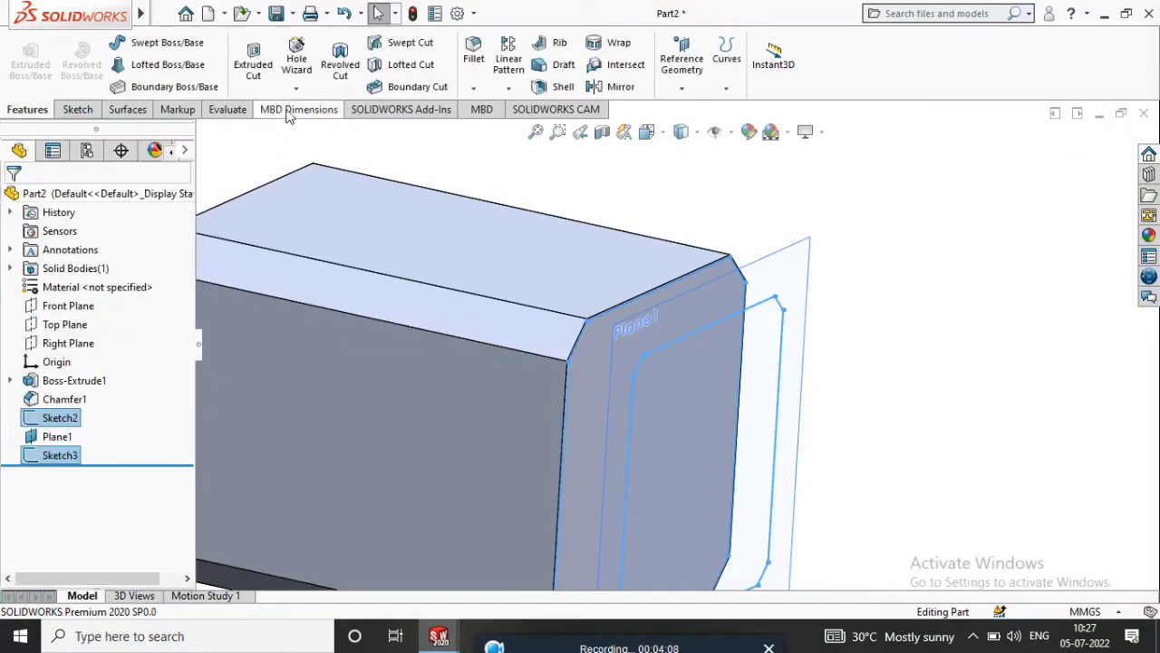
Step: Loft between the two octagonal sketches, moving the end-face profile's connector to the upper corner nearest the smaller profile's connector
click(156, 69)
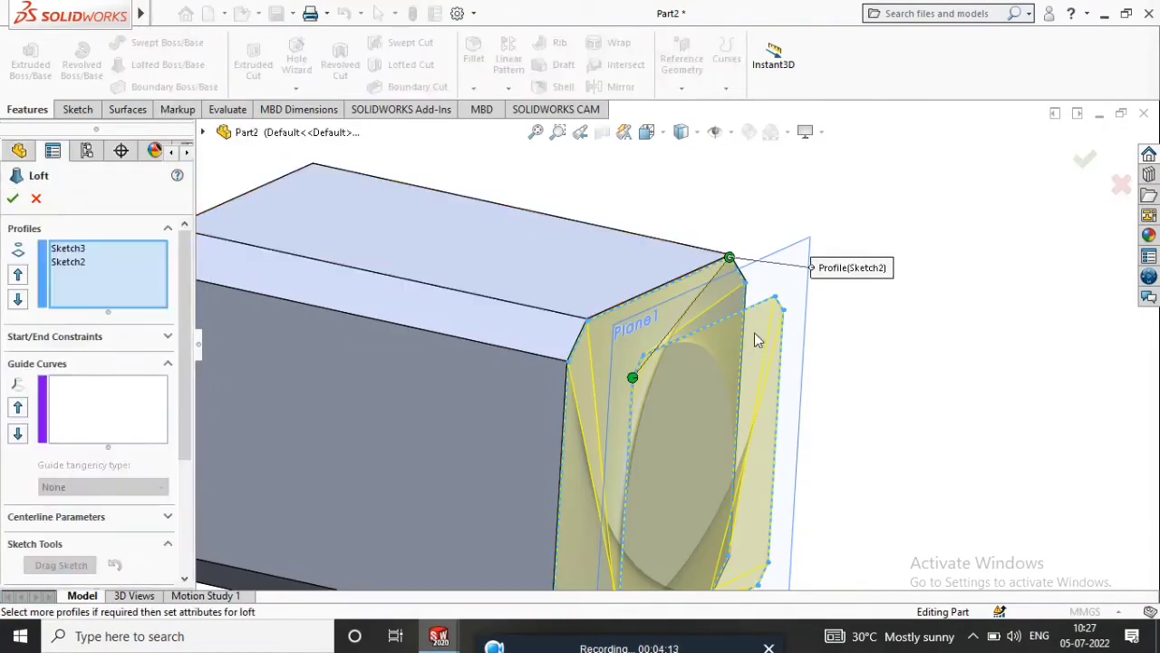
drag(732, 259, 681, 288)
drag(605, 322, 602, 379)
drag(749, 285, 732, 261)
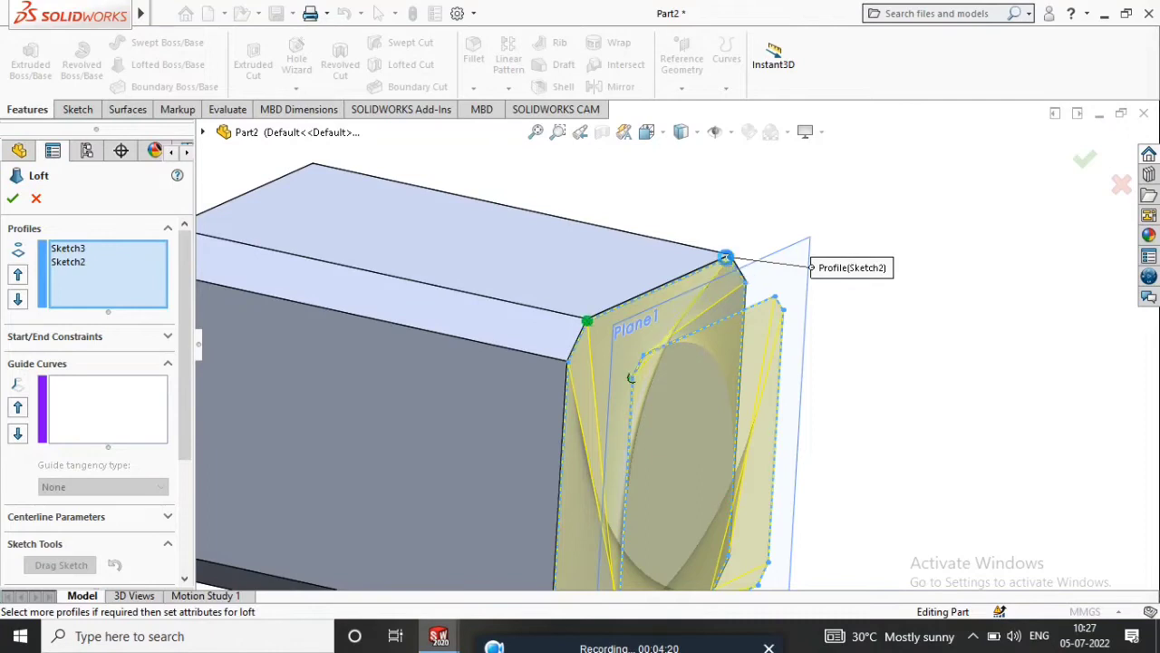
drag(587, 321, 587, 324)
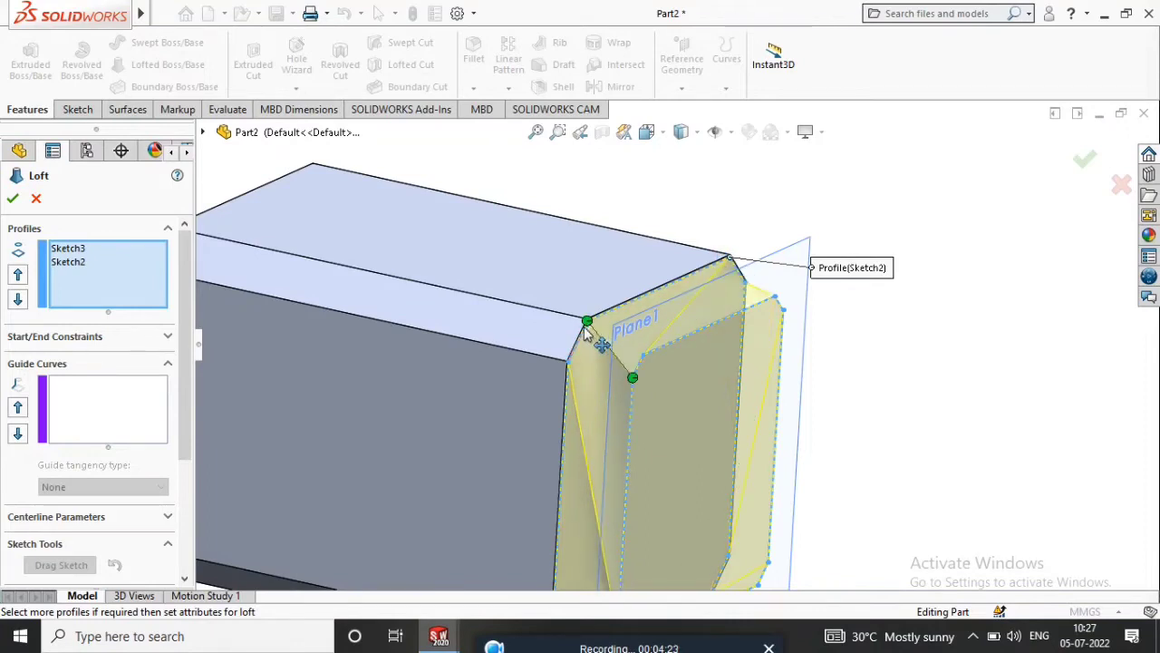
scroll(596, 360, up, 5)
middle_drag(595, 361, 606, 388)
click(1081, 159)
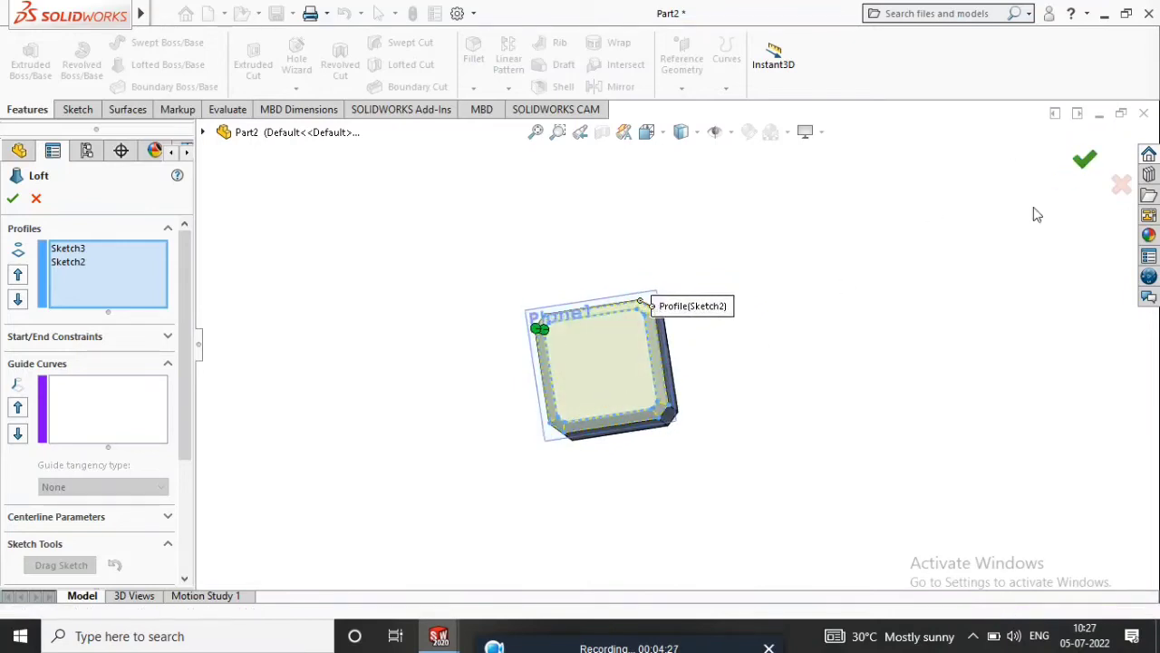
middle_drag(609, 323, 693, 331)
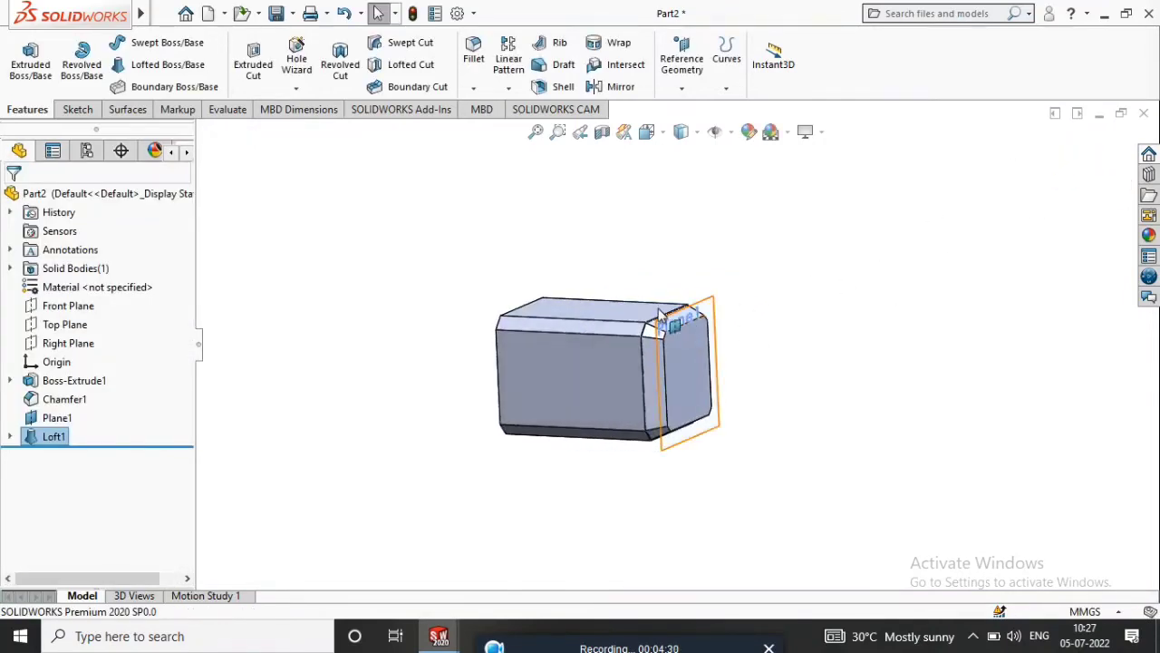
scroll(662, 317, down, 5)
right_click(725, 356)
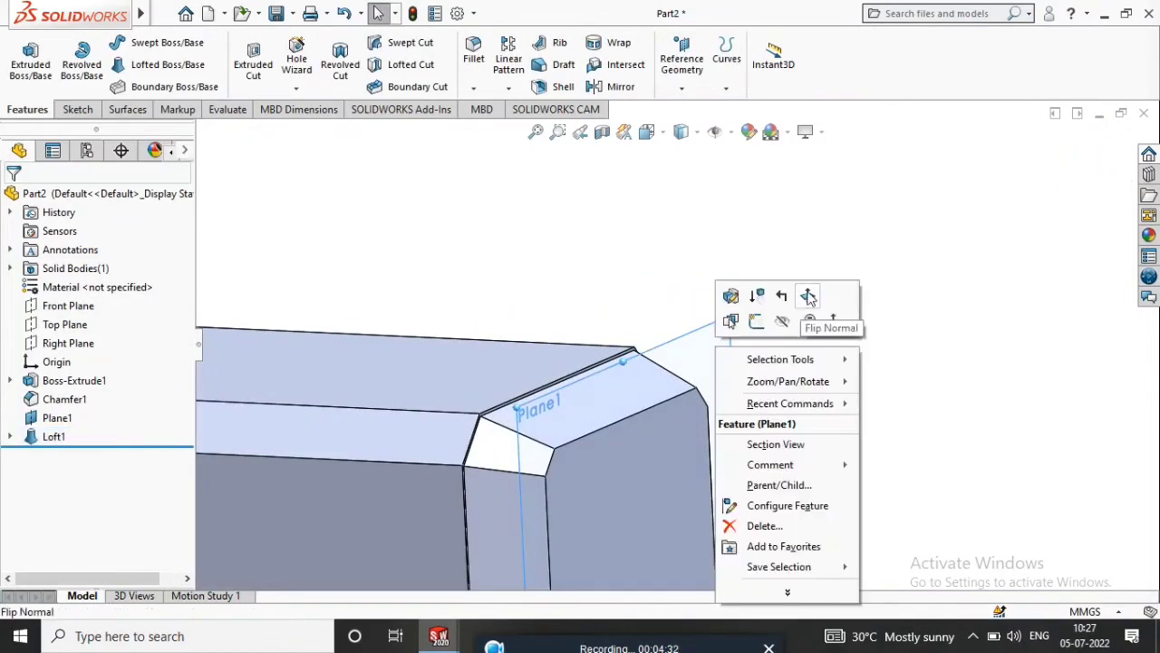
click(756, 321)
right_click(725, 342)
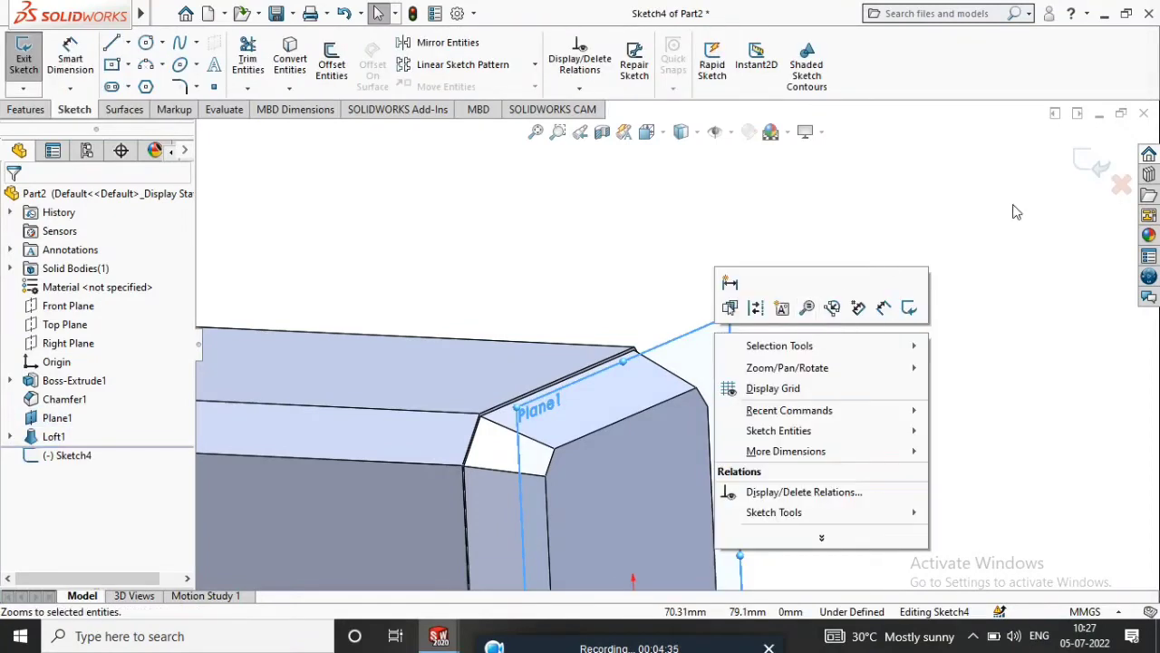
click(1074, 166)
click(1092, 163)
Step: Hide the offset reference plane in front of the block
right_click(716, 353)
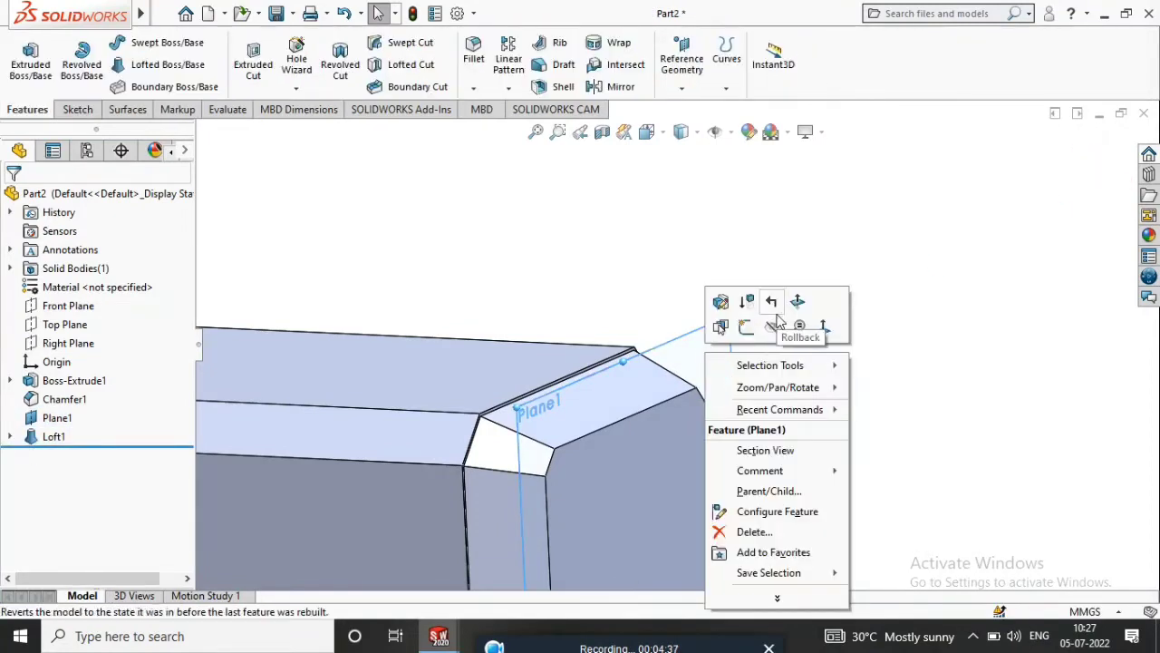
click(772, 332)
scroll(772, 341, up, 4)
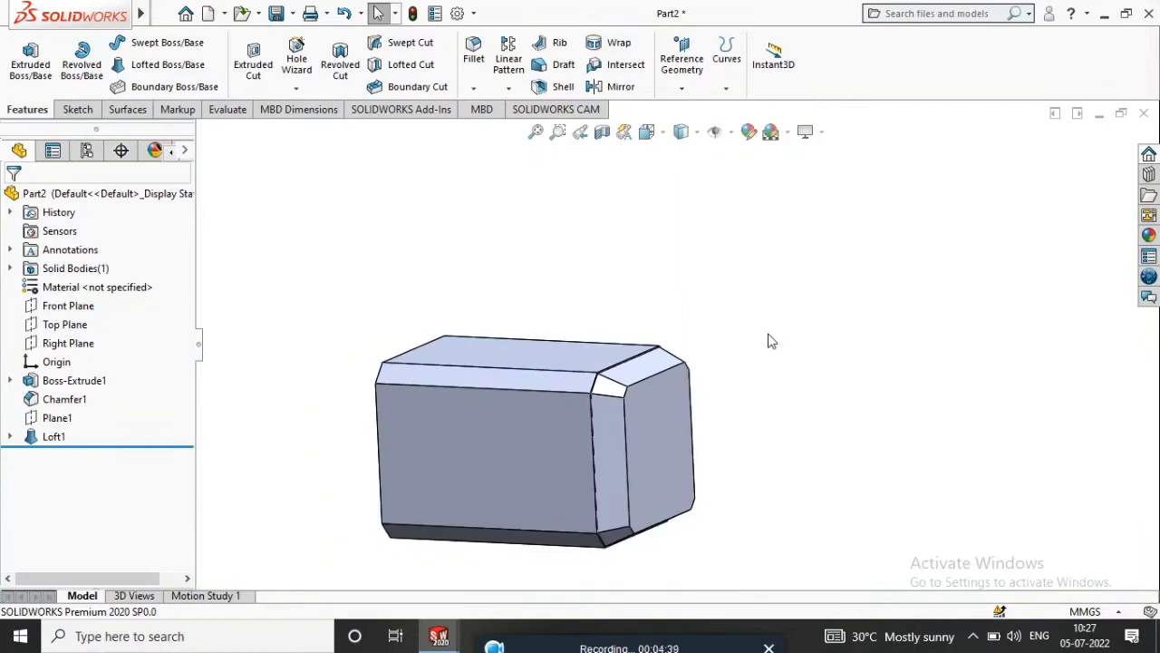
Step: Mirror the lofted tapered end about the Right Plane to the opposite end of the block
click(80, 348)
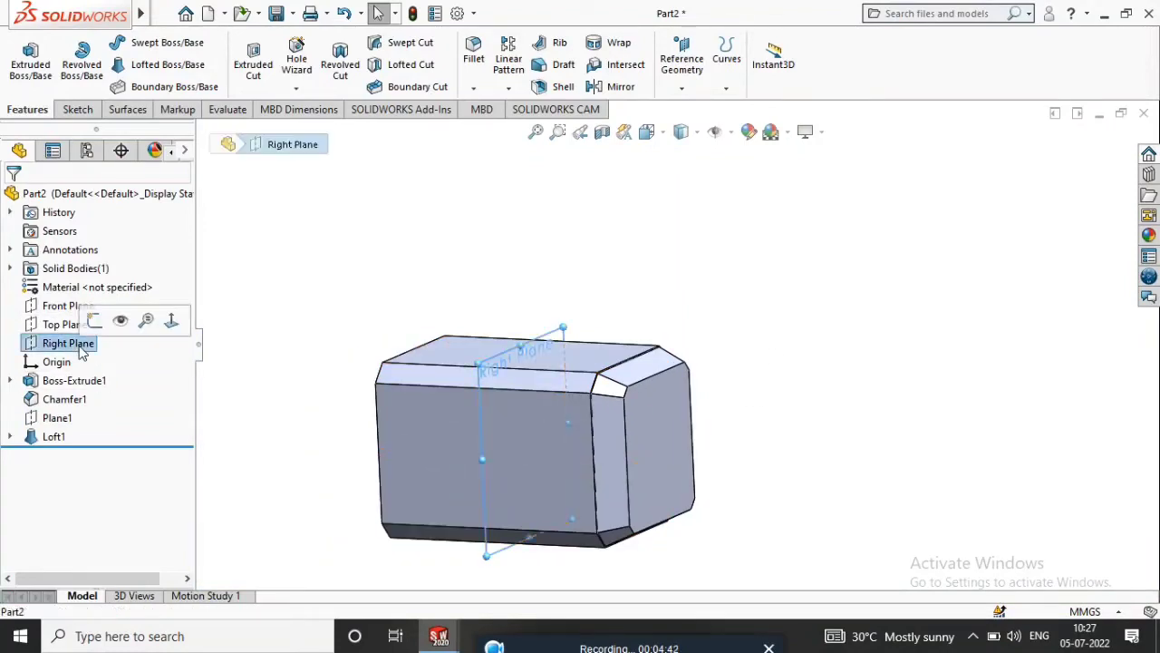
click(598, 88)
click(614, 438)
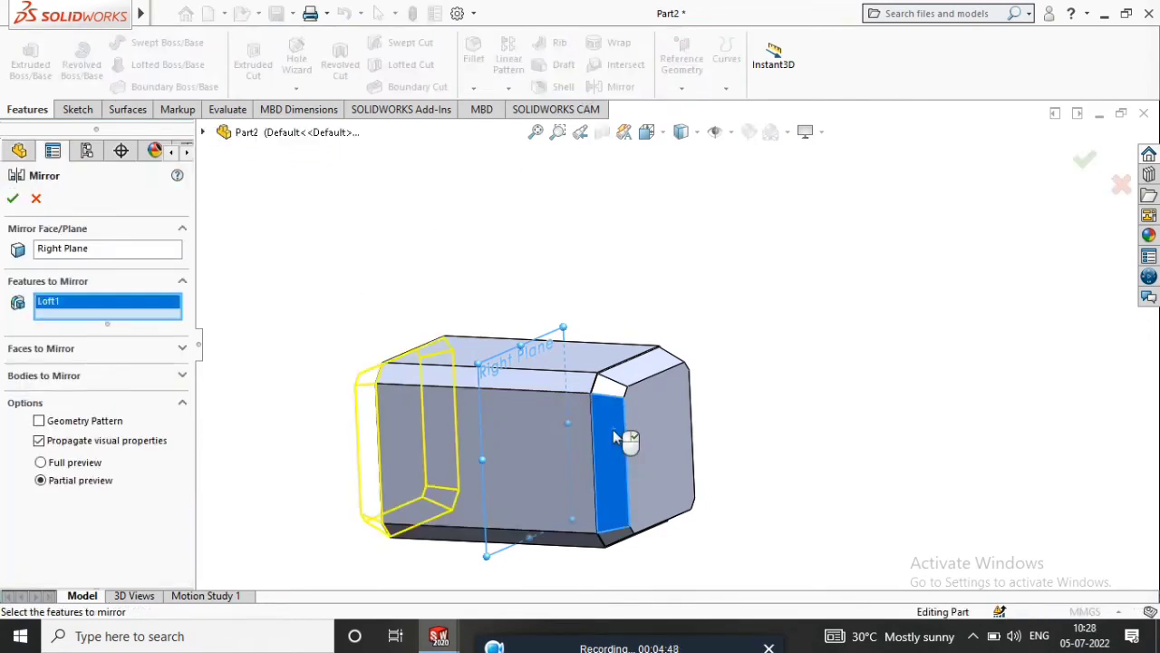
click(11, 200)
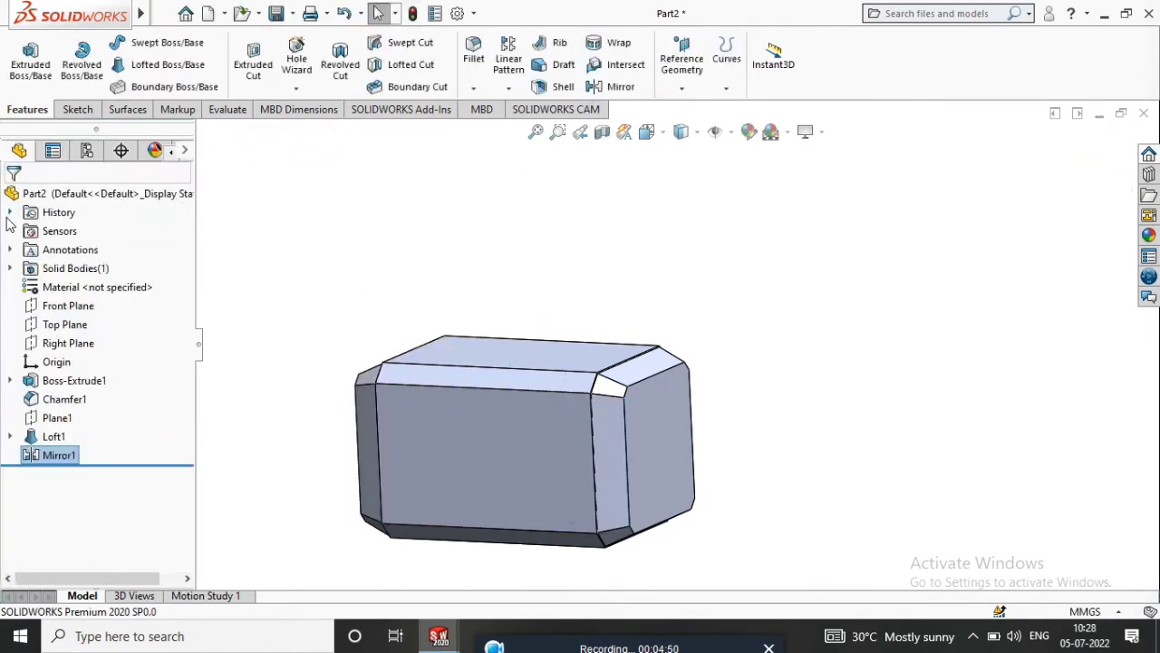
Step: On the block's large side face, sketch a corner rectangle about 7.7 mm high across the full 200 mm length, near the lower edge
middle_drag(436, 400, 673, 399)
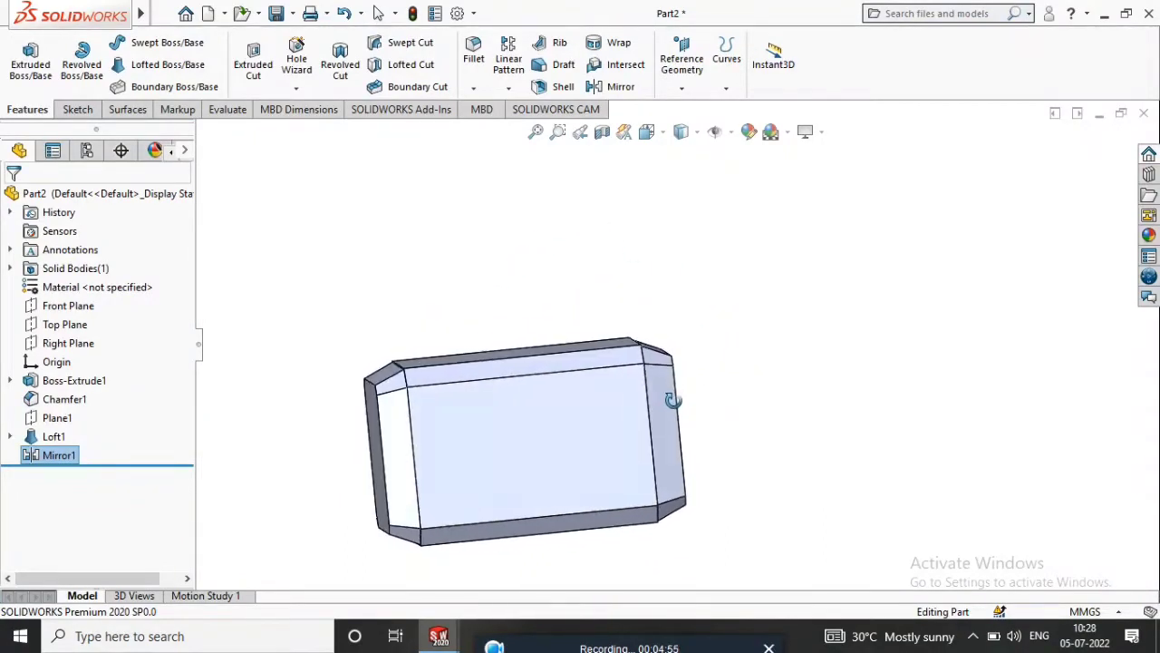
click(559, 462)
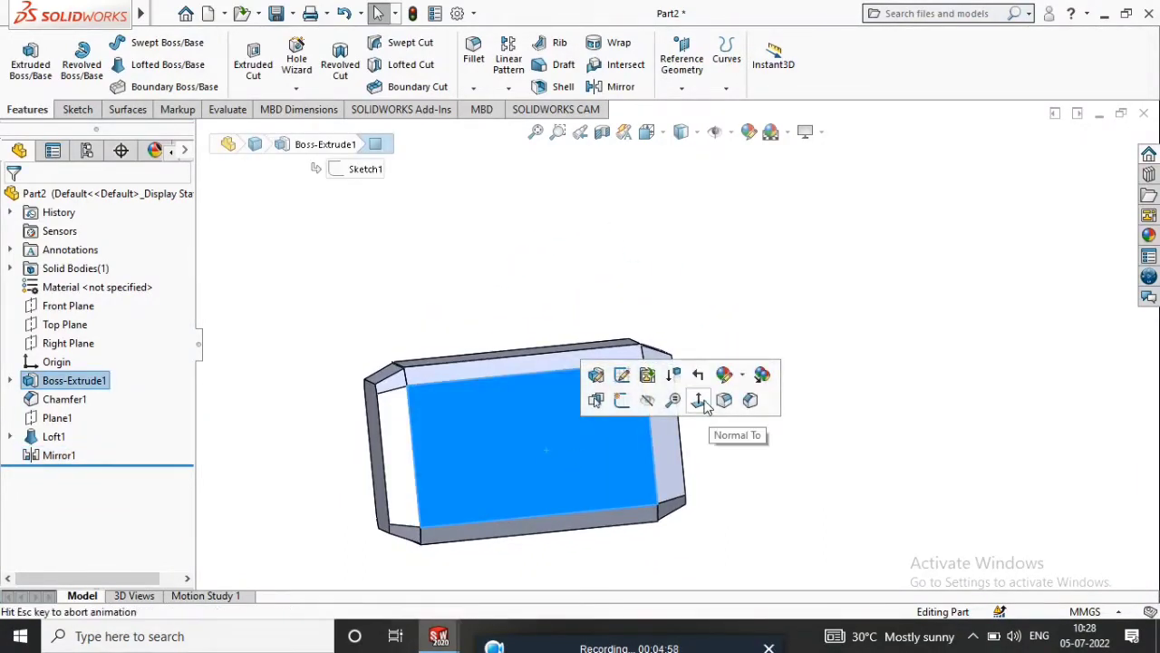
click(706, 408)
right_click(630, 406)
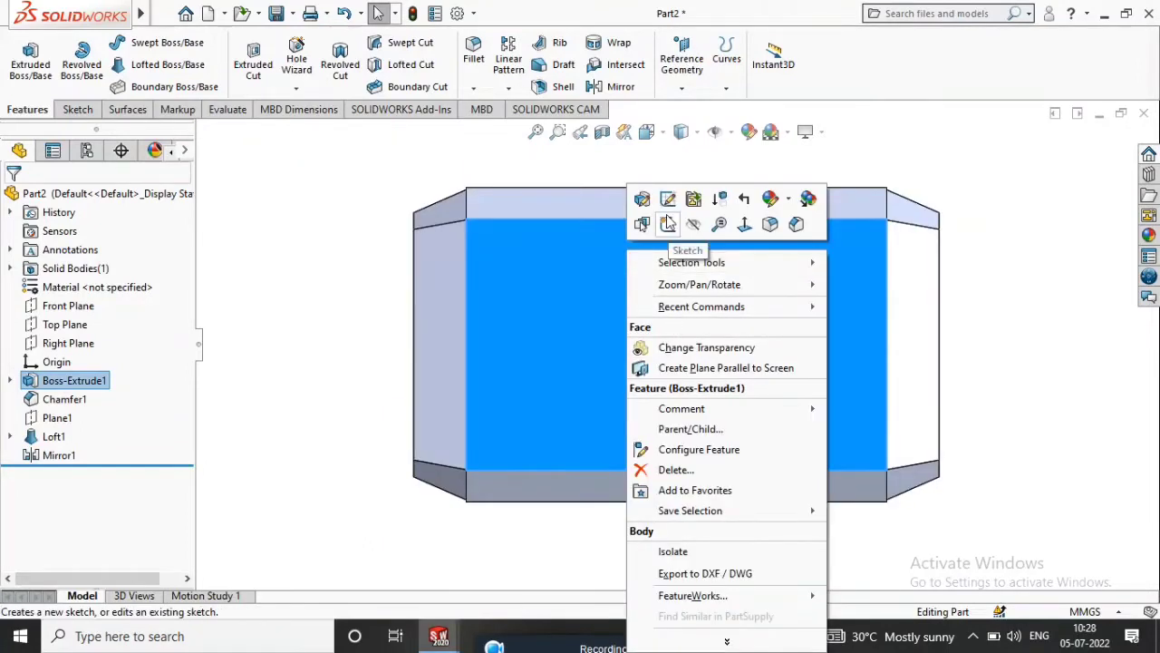
click(642, 224)
click(127, 65)
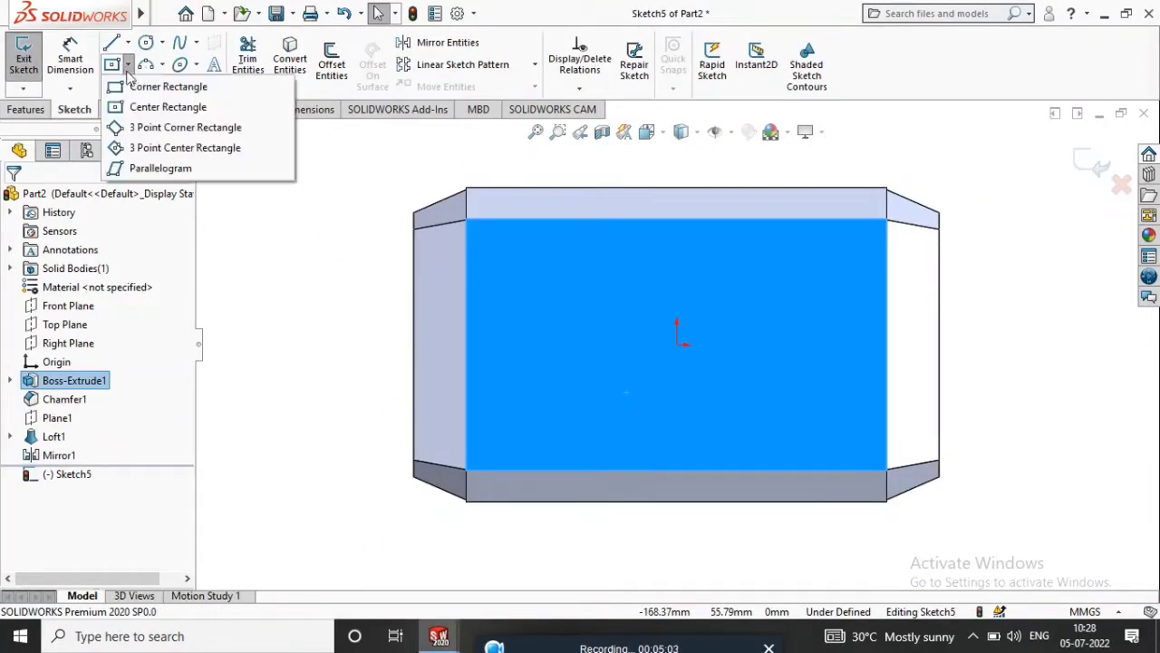
click(161, 85)
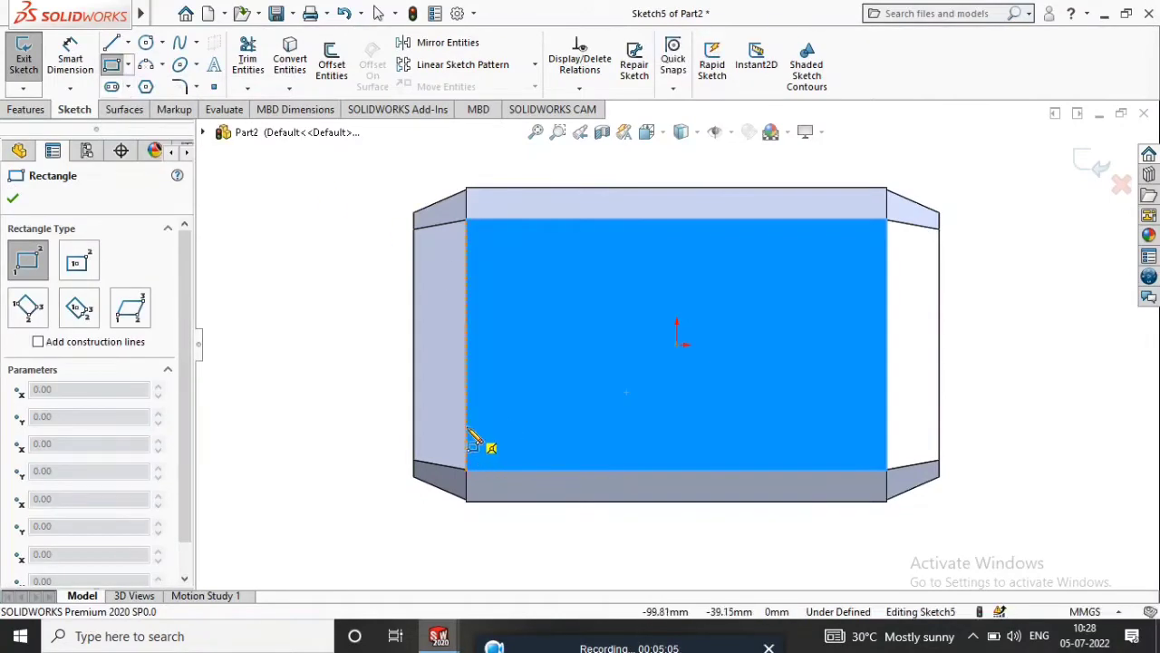
click(466, 420)
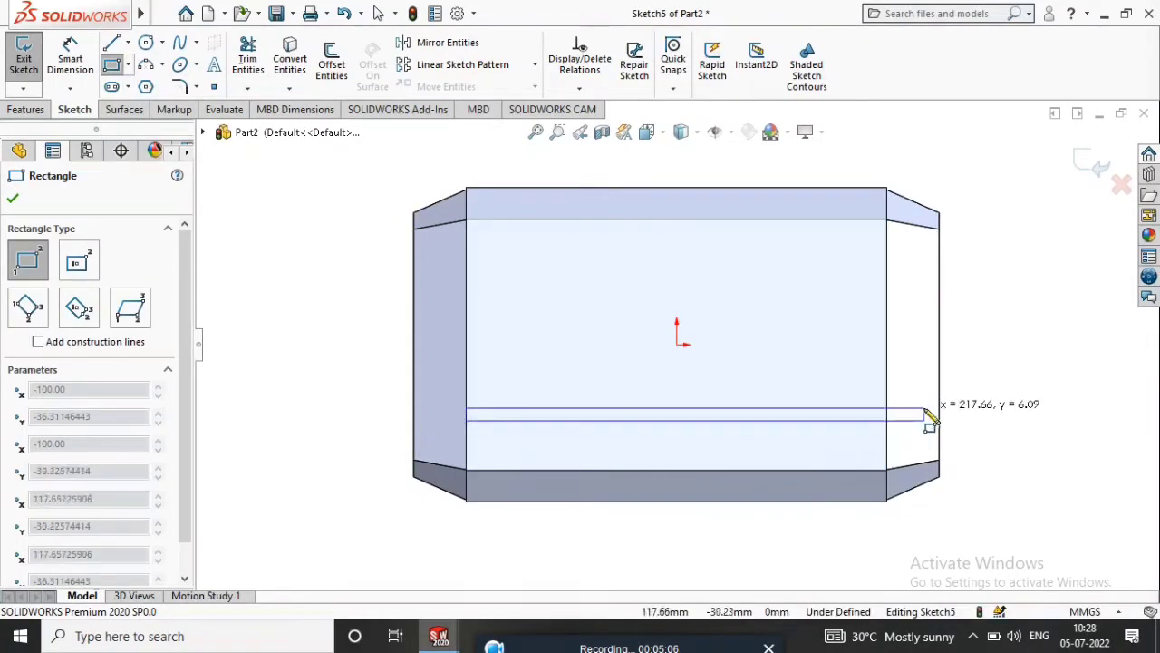
click(887, 436)
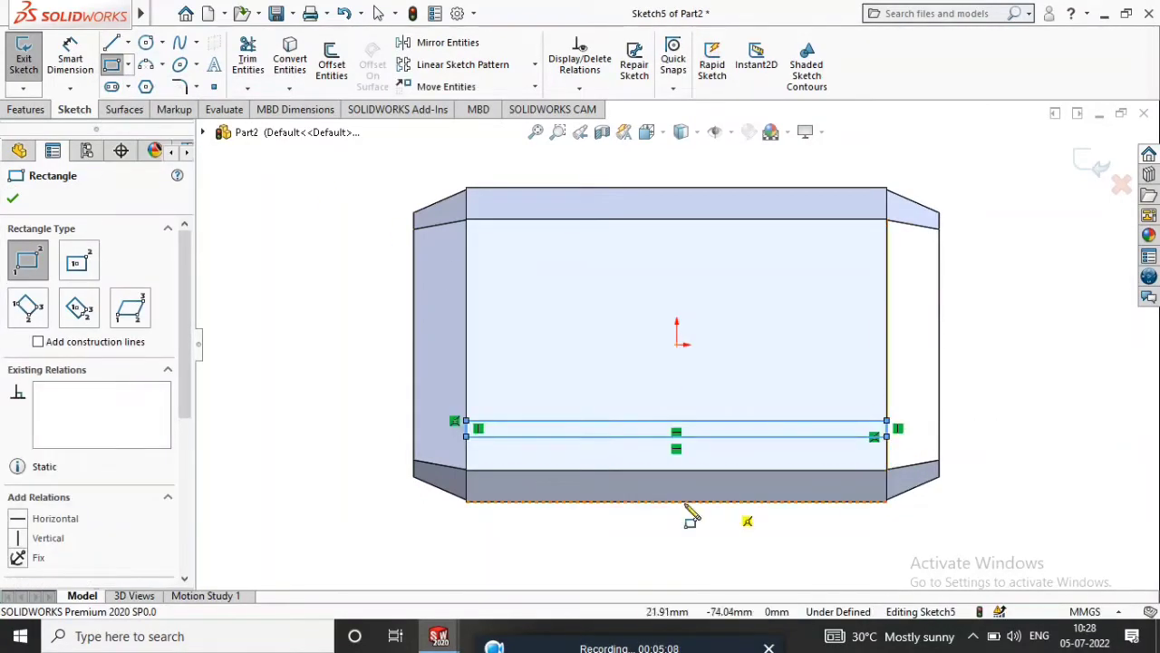
Step: Dimension the thin rectangle's height and set it to 1.5 mm
click(65, 59)
scroll(466, 434, down, 5)
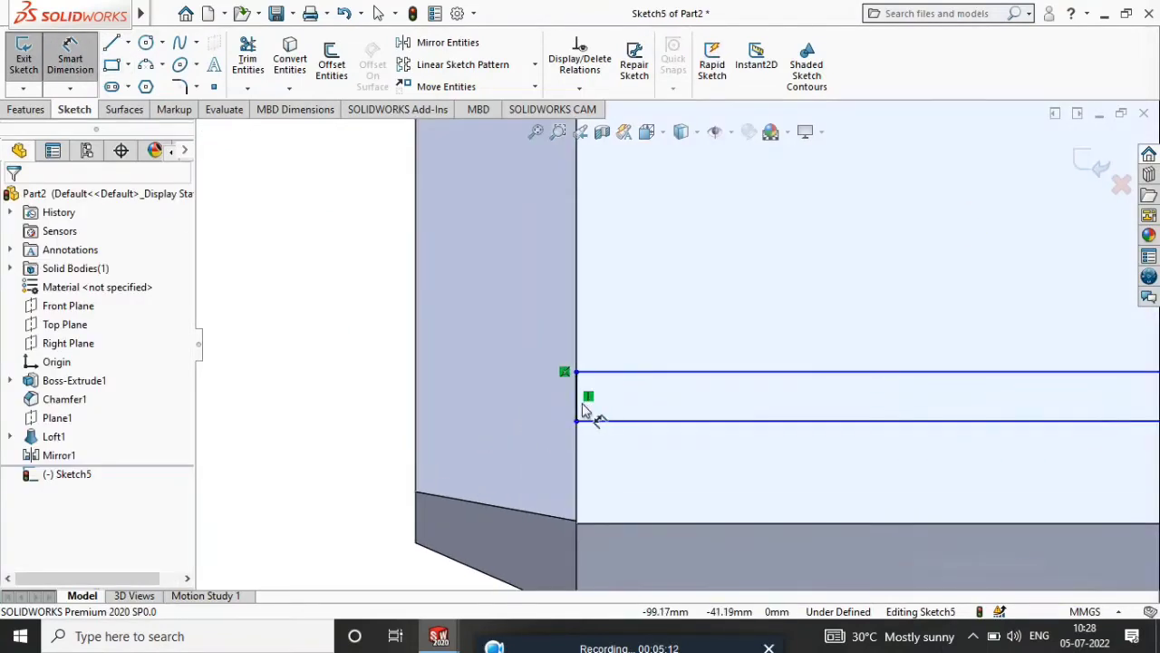
click(581, 410)
click(276, 386)
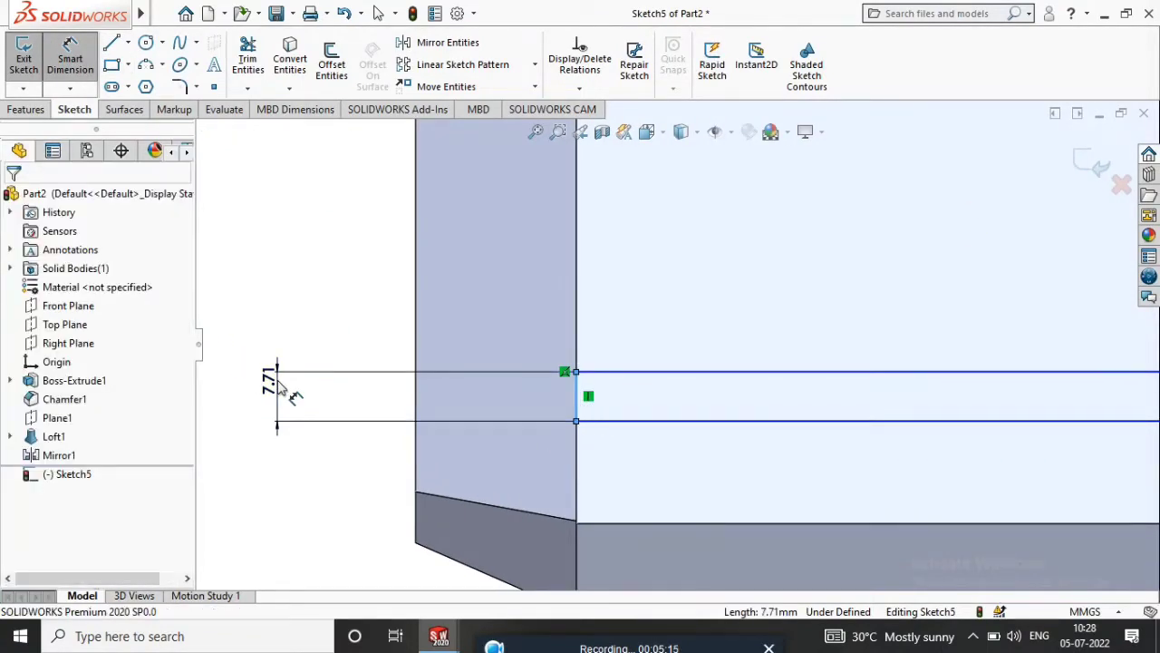
text(1.5)
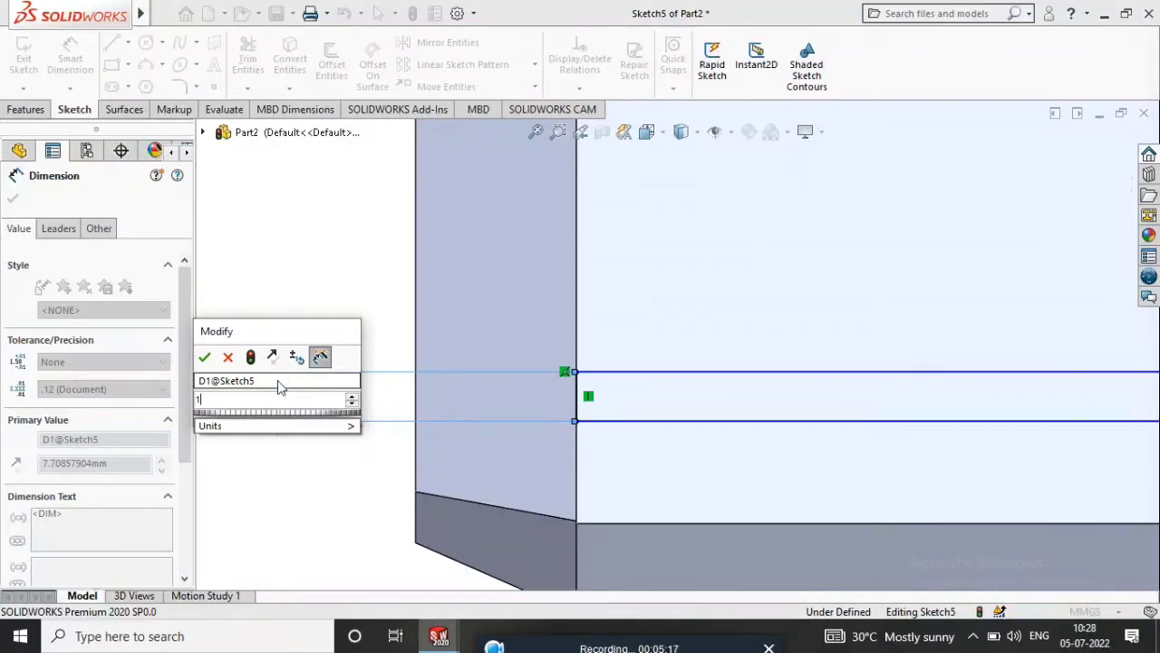
key(Return)
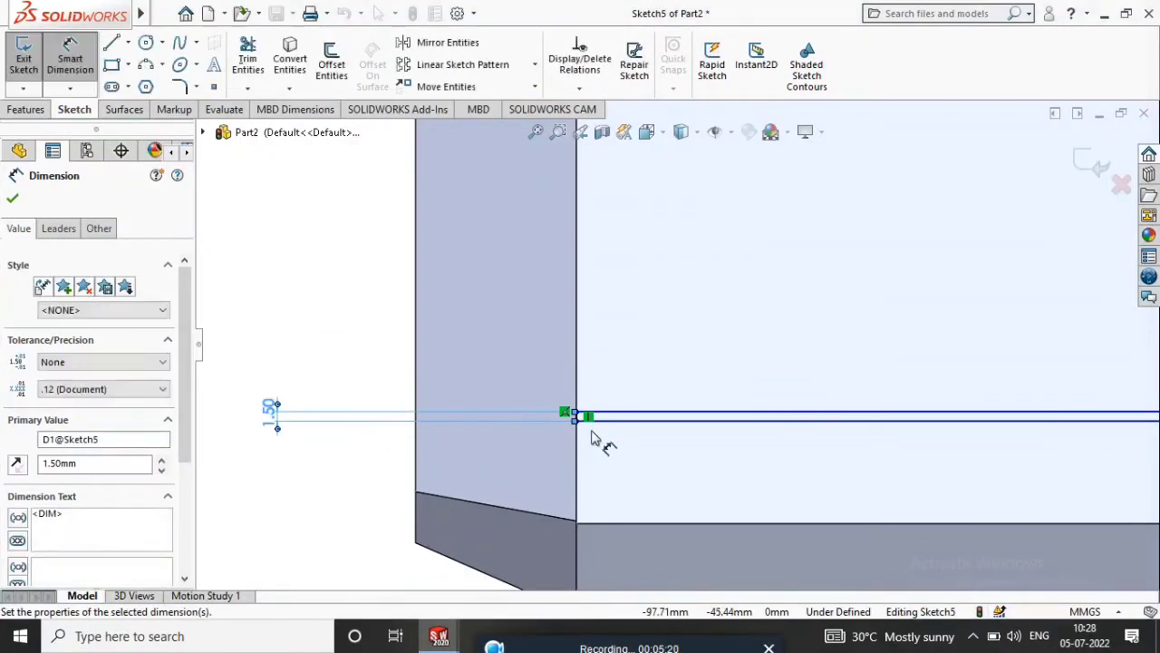
Step: Set the distance between the rectangle's lower line and the face's lower edge to 2 mm
scroll(603, 437, down, 8)
click(684, 359)
scroll(680, 366, up, 3)
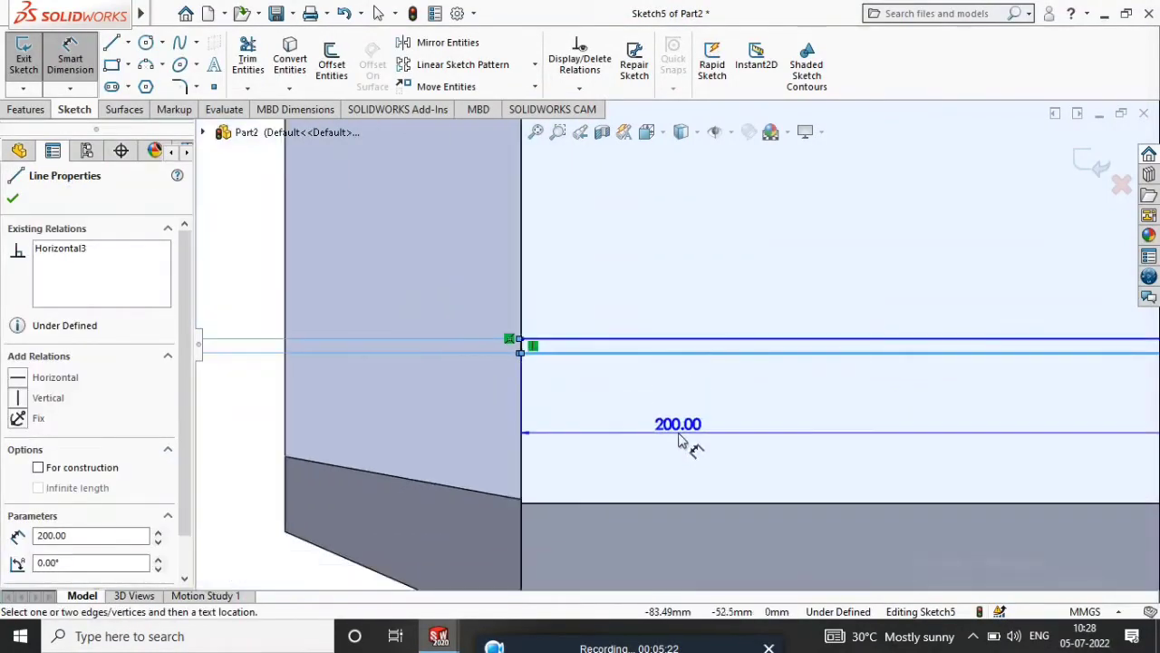
click(676, 504)
click(678, 342)
scroll(679, 342, up, 3)
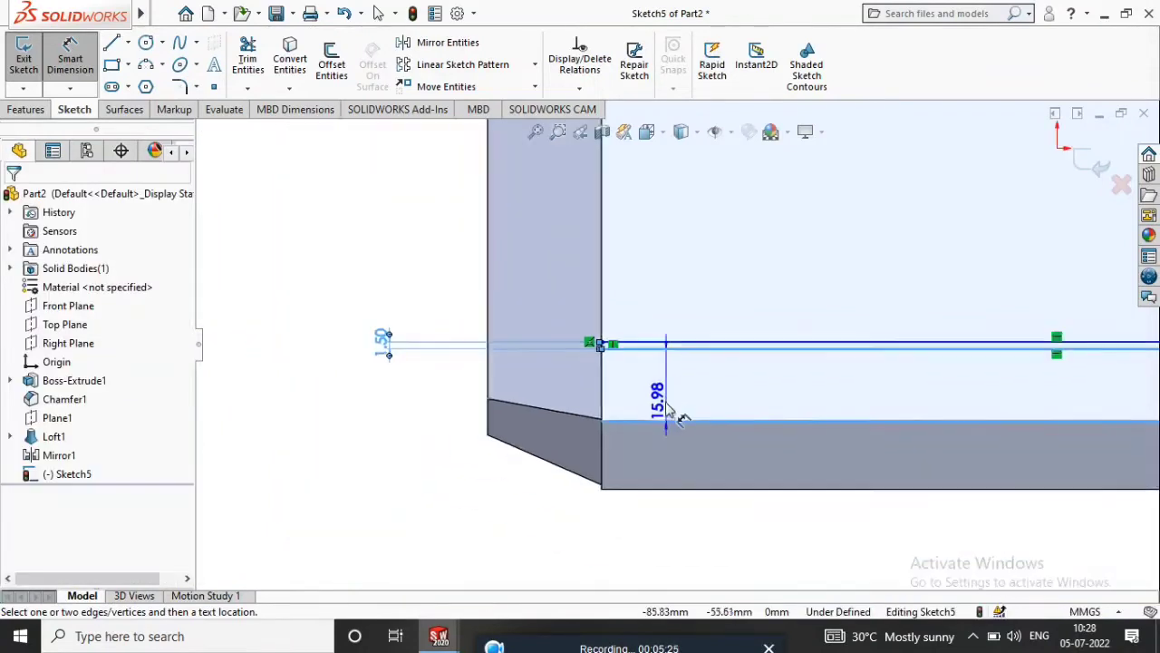
click(333, 401)
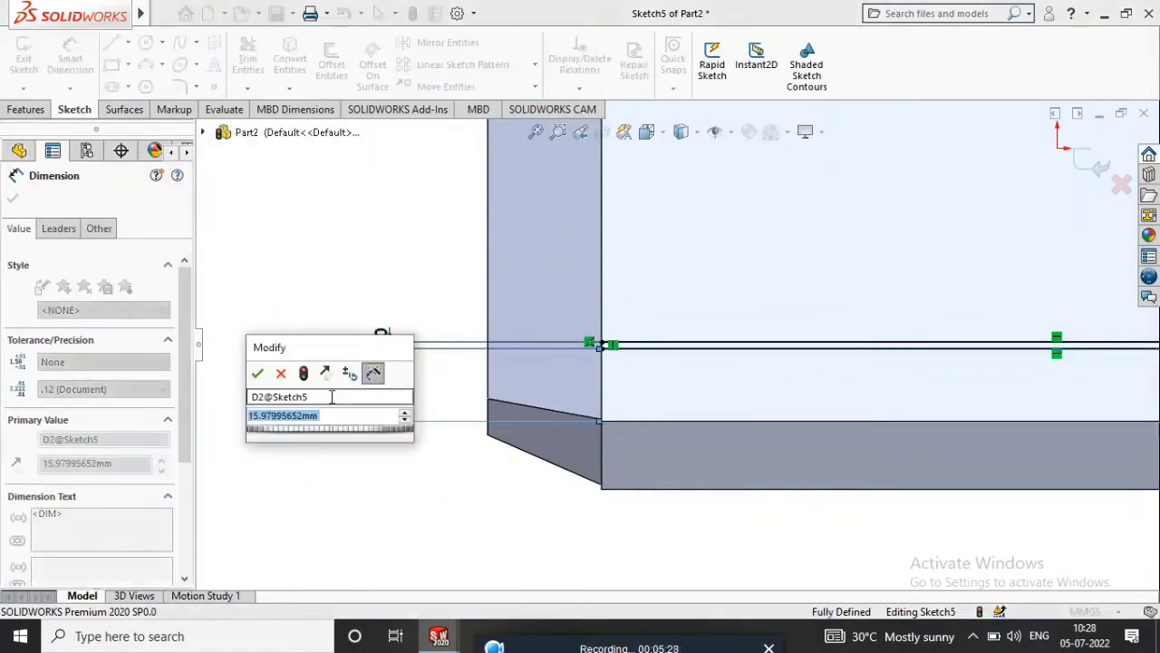
text(2)
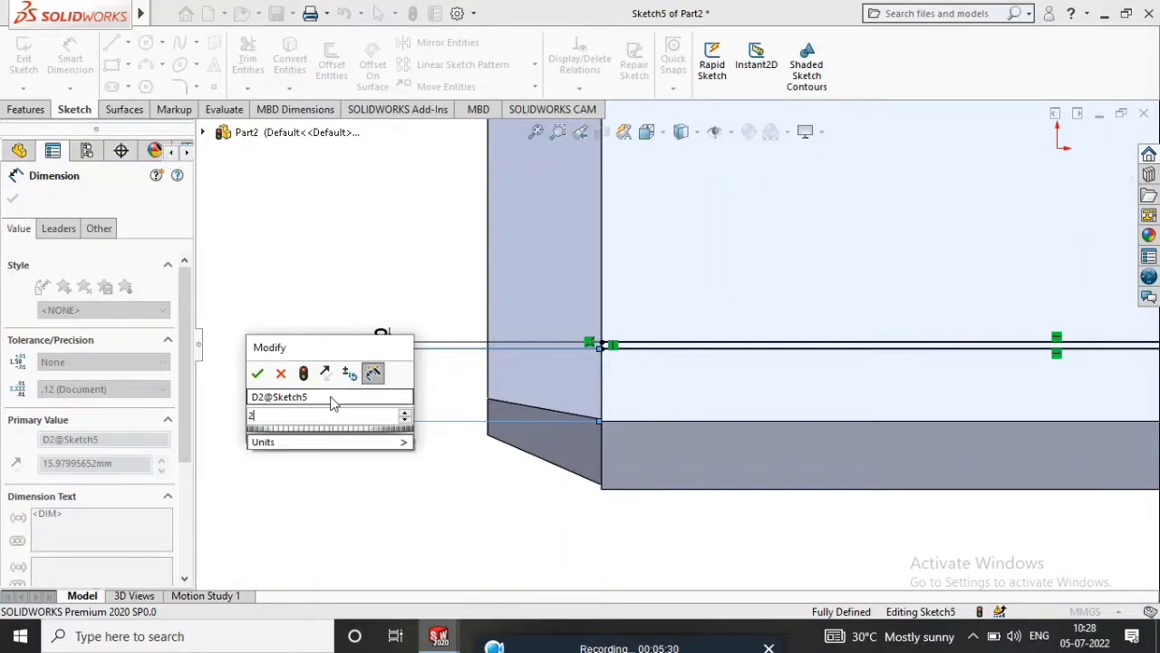
key(Return)
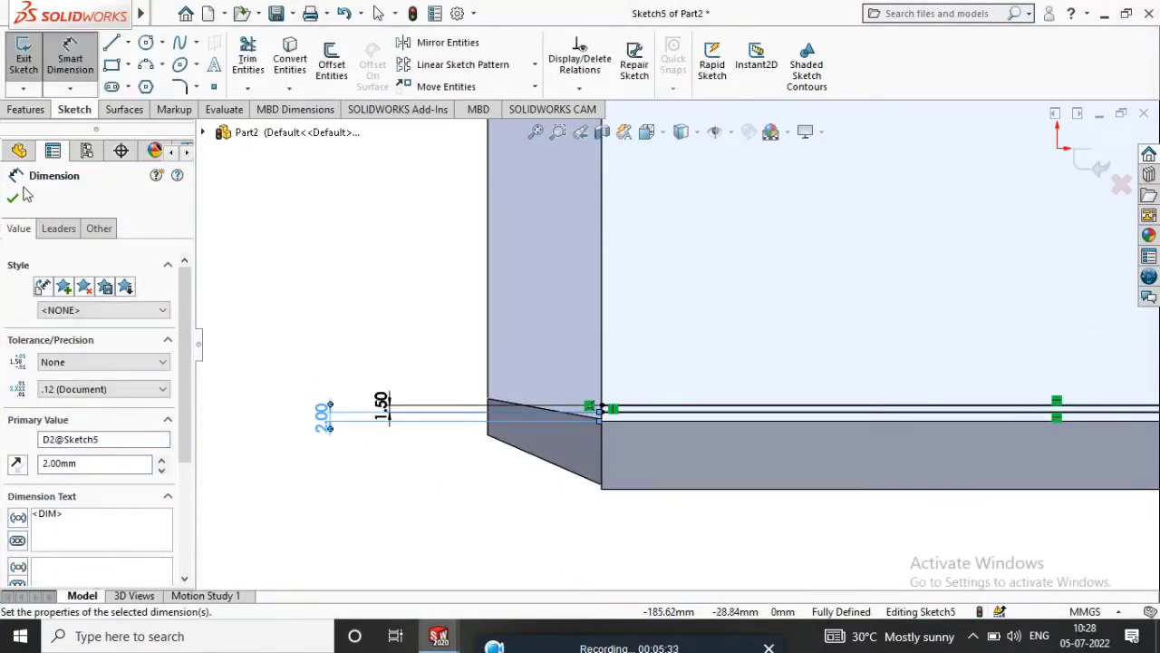
click(12, 196)
Step: Cut-extrude the thin rectangle blind to a depth of 1.5 mm to form a groove along the face
click(45, 109)
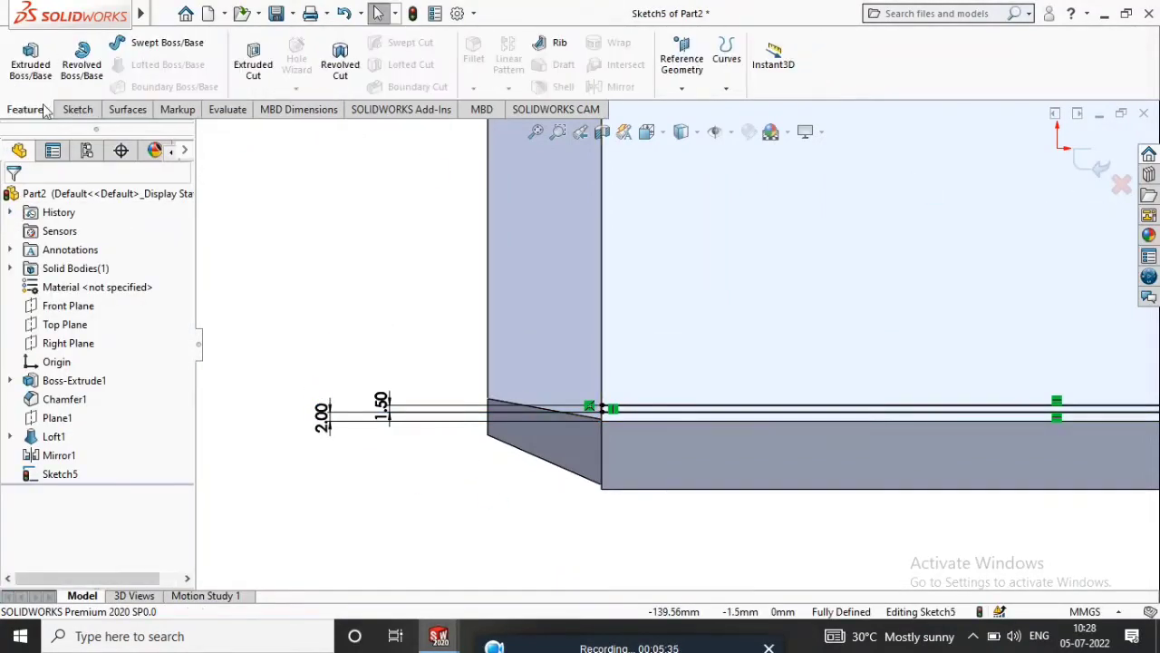
click(253, 63)
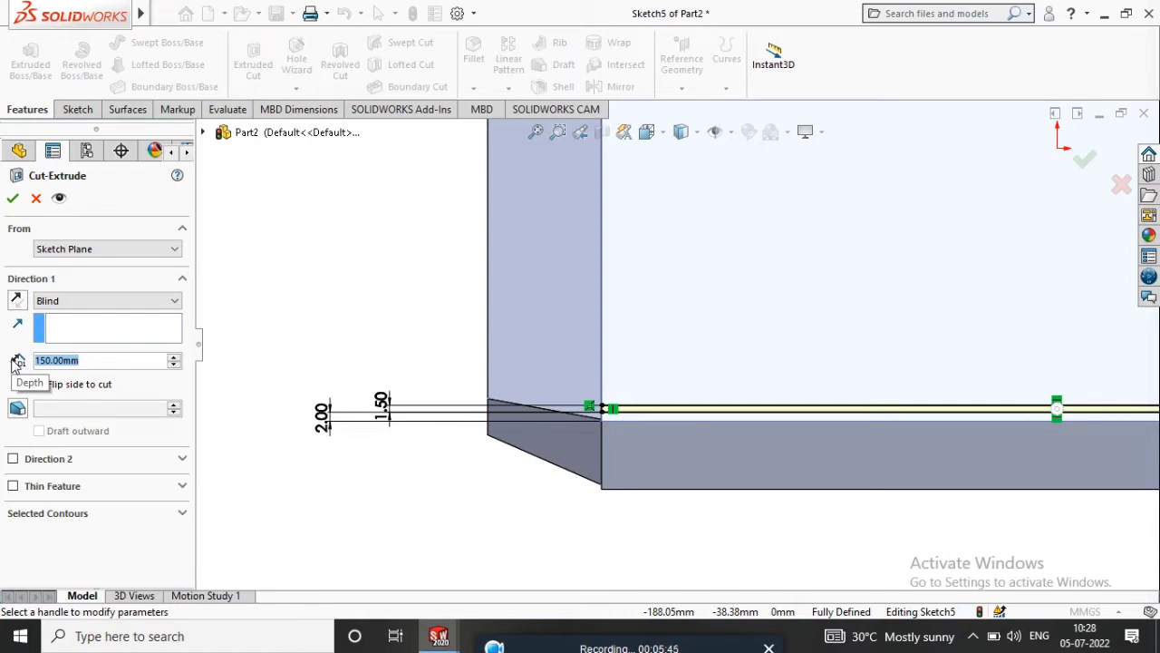
text(1.5)
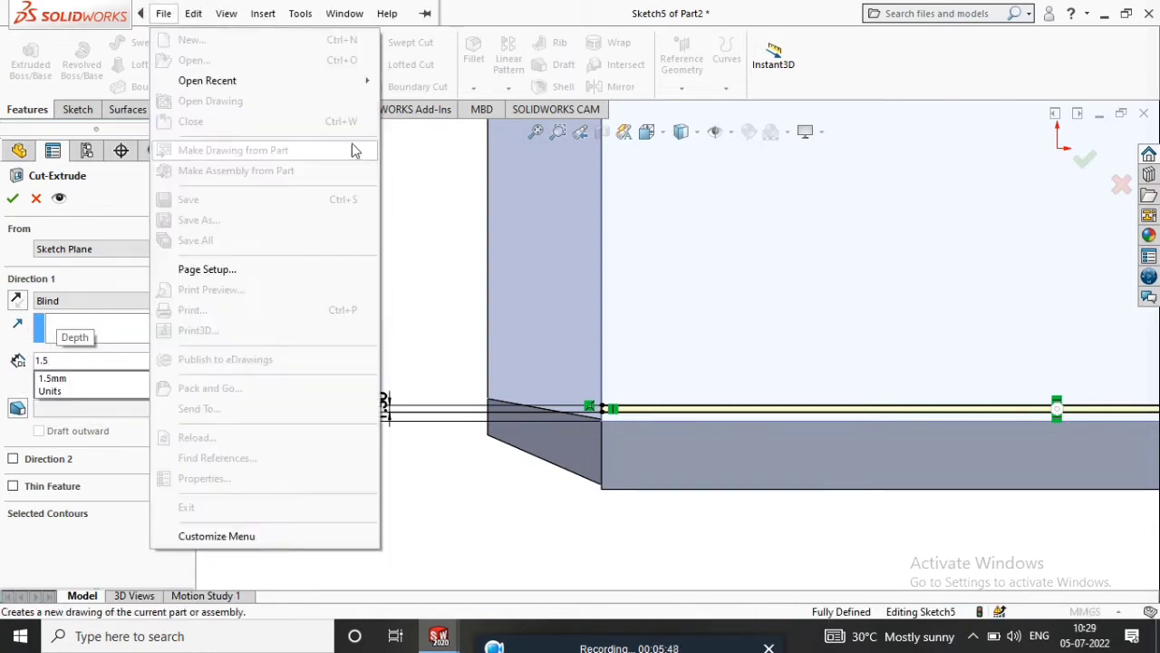
click(461, 291)
click(15, 199)
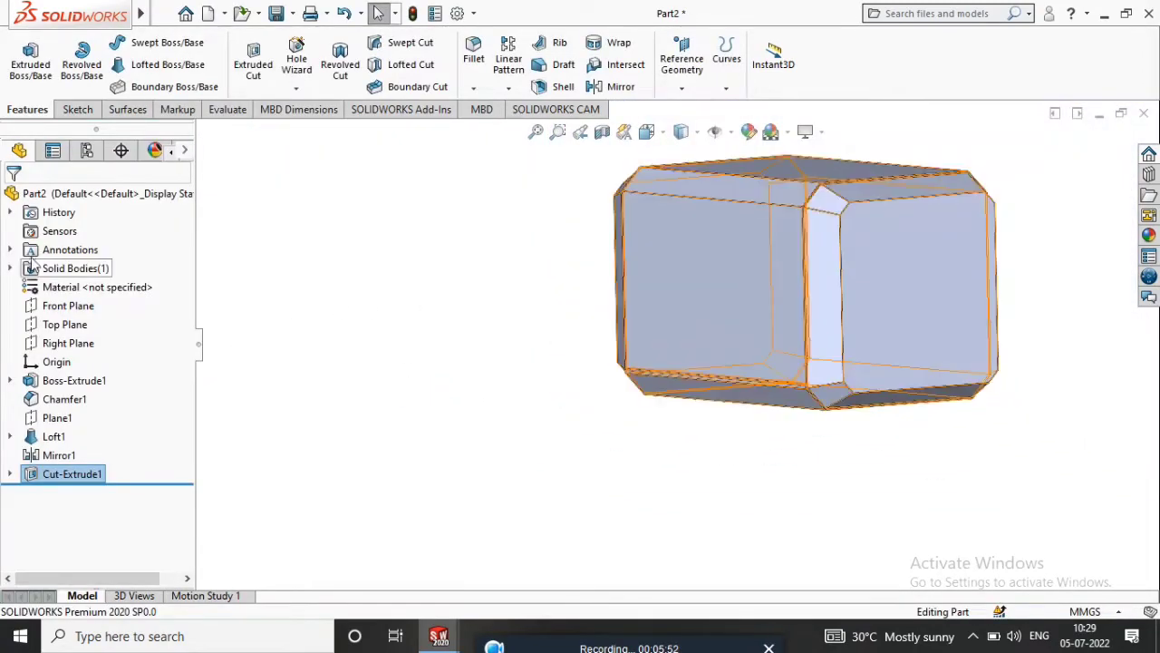
Step: Mirror the groove cut about the Top Plane to the opposite side of the block
click(61, 328)
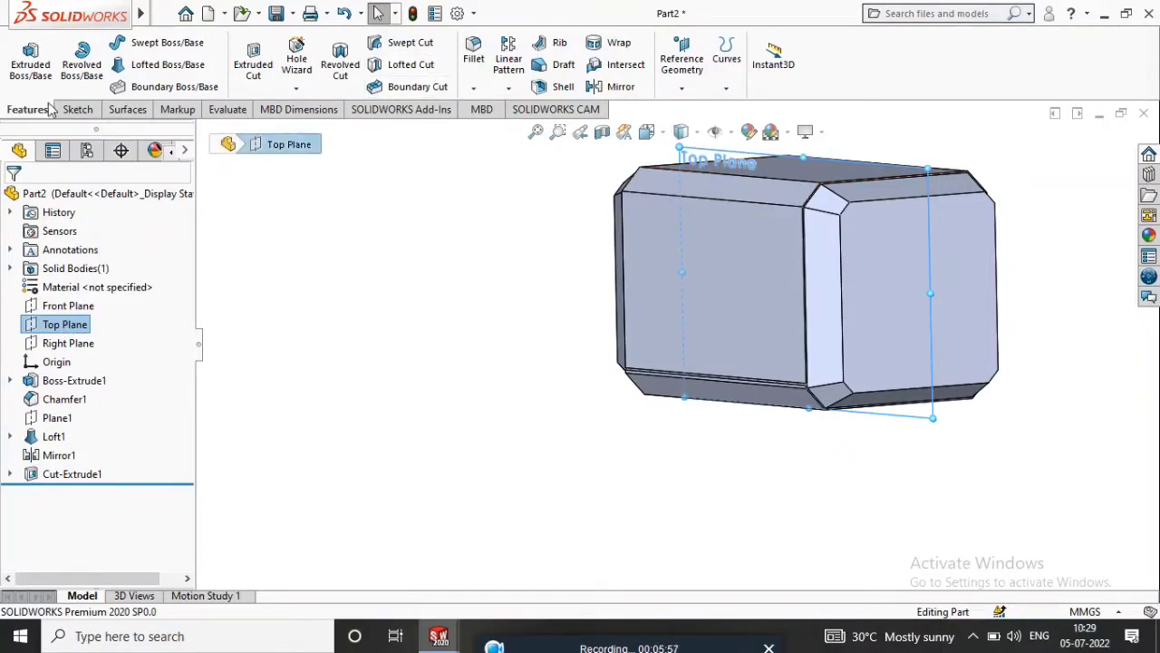
click(616, 88)
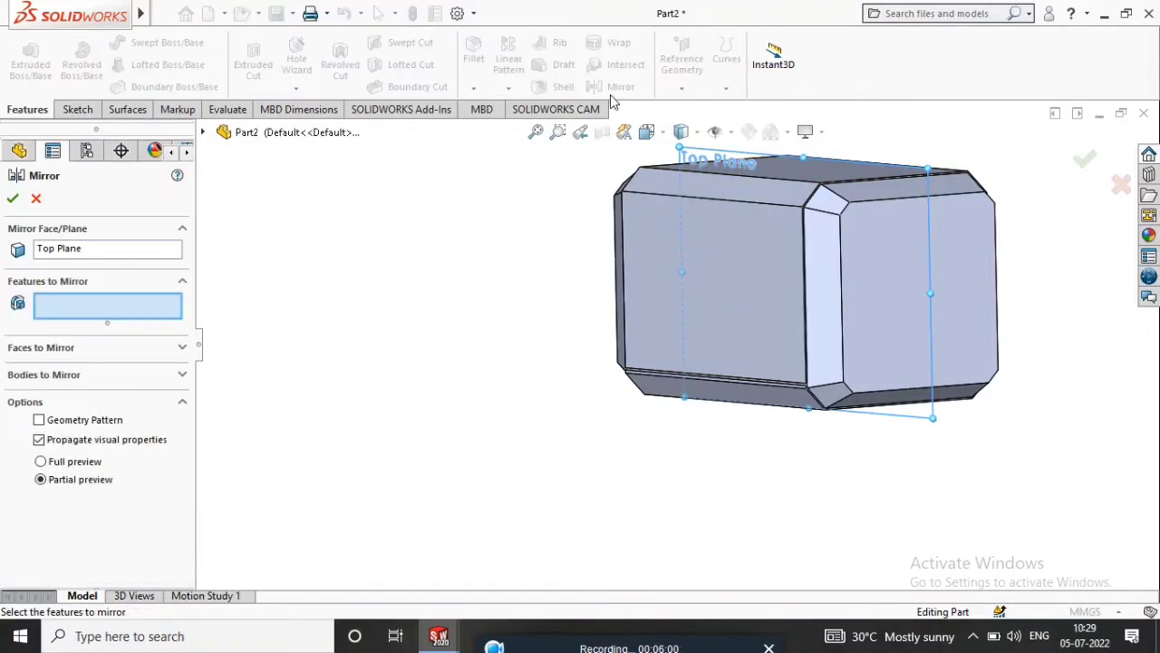
scroll(725, 368, down, 6)
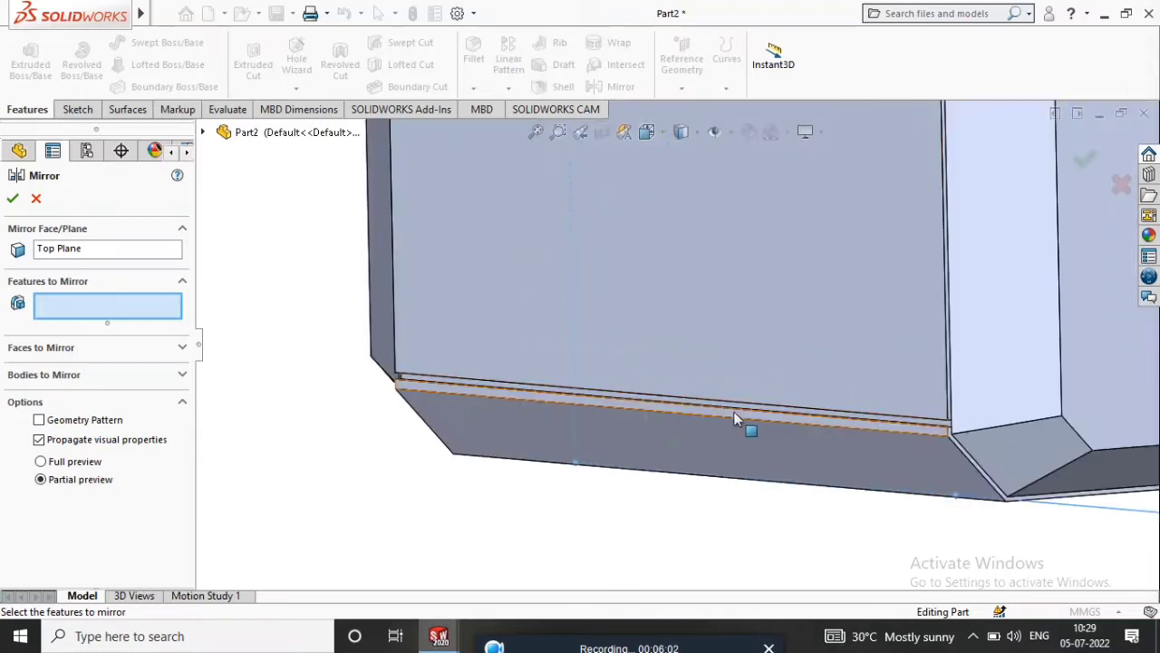
click(736, 412)
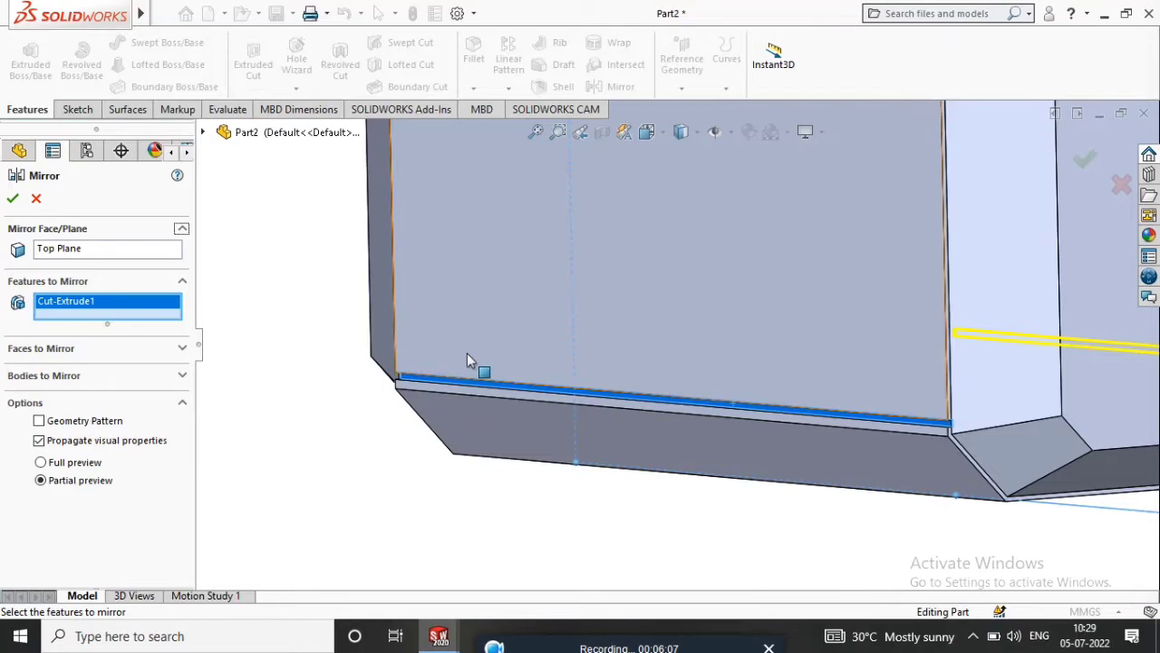
scroll(470, 359, up, 5)
click(13, 198)
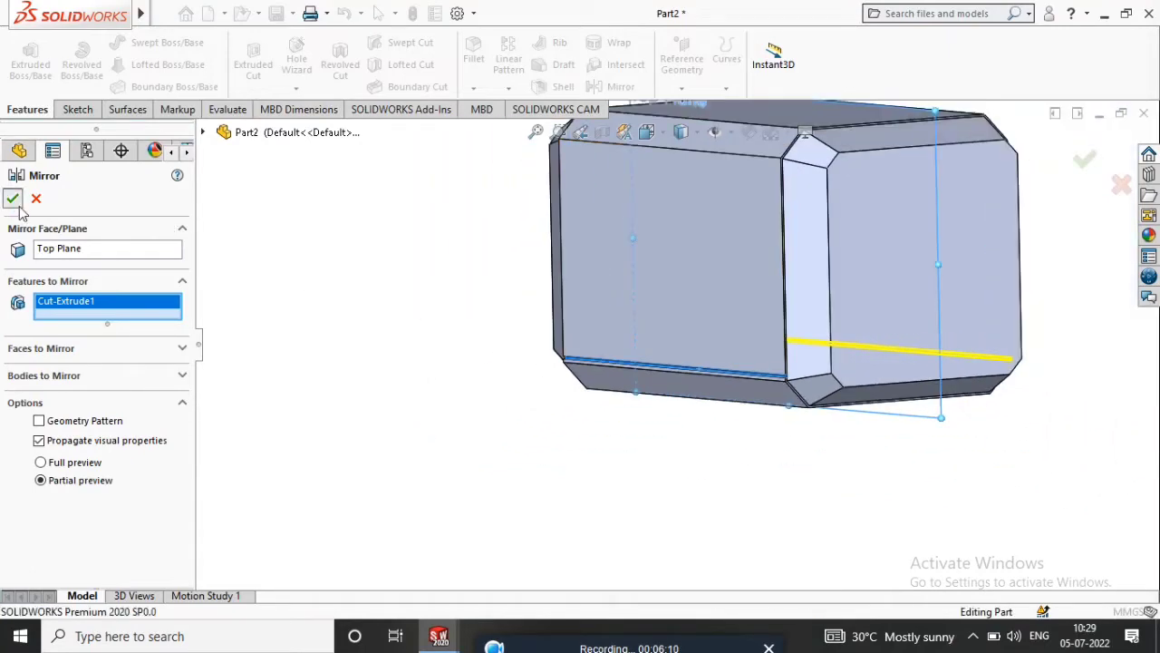
Step: On an ungrooved large side face, sketch a narrow corner rectangle near one end, spanning from the upper to the lower edge
middle_drag(399, 324, 761, 246)
click(769, 295)
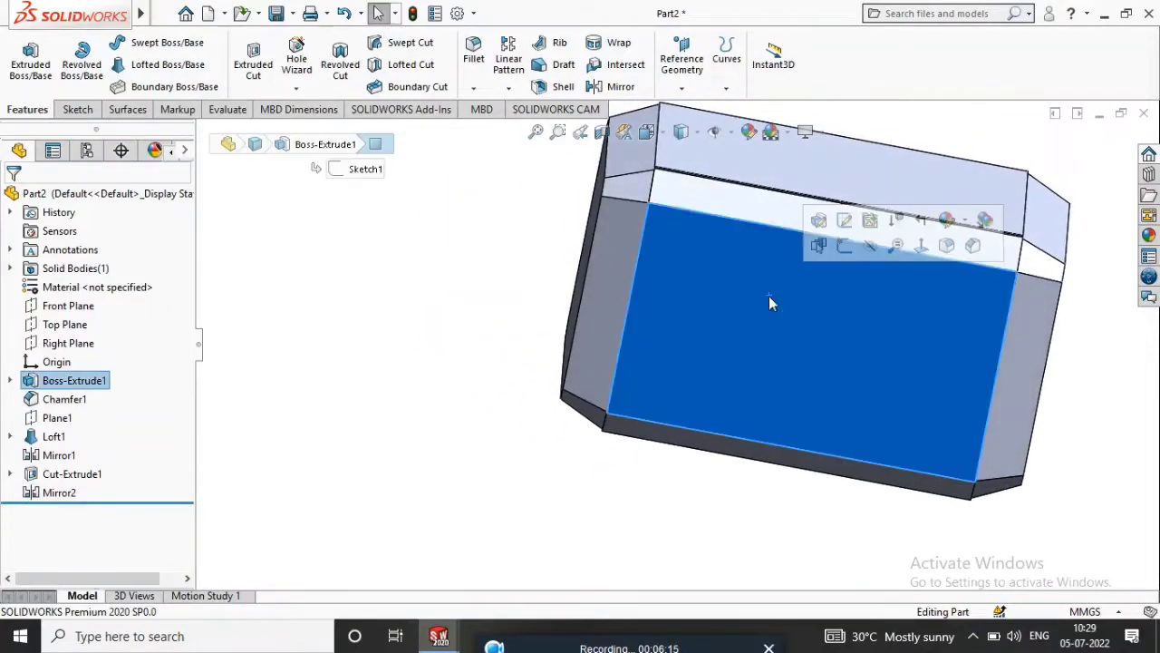
click(916, 252)
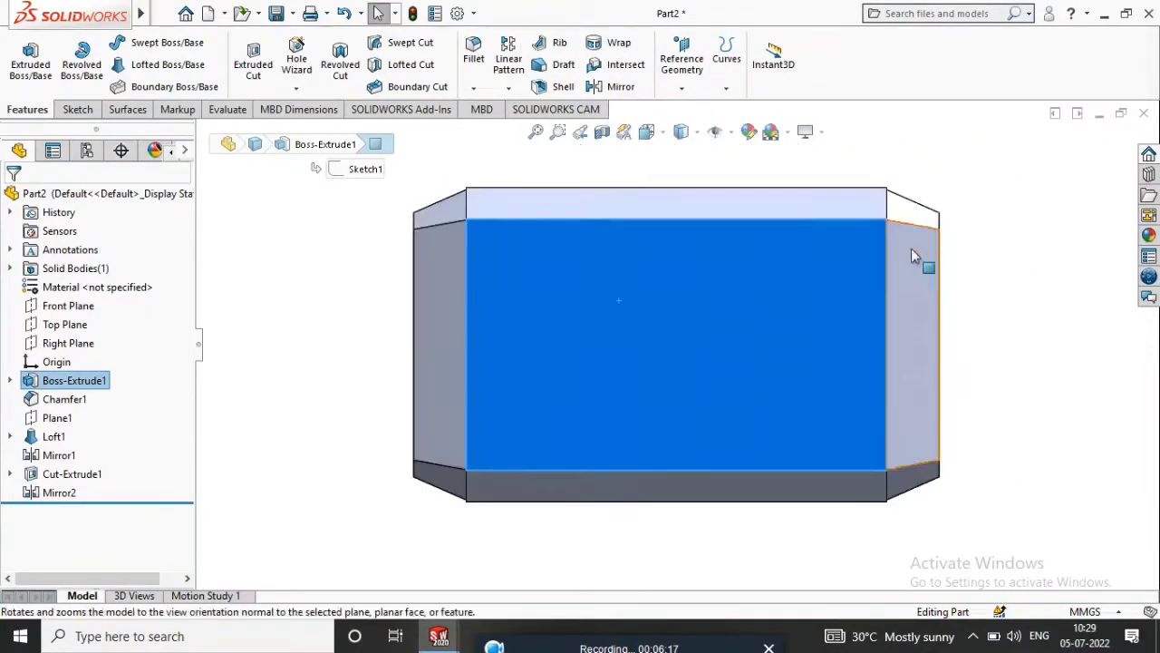
right_click(768, 253)
click(809, 233)
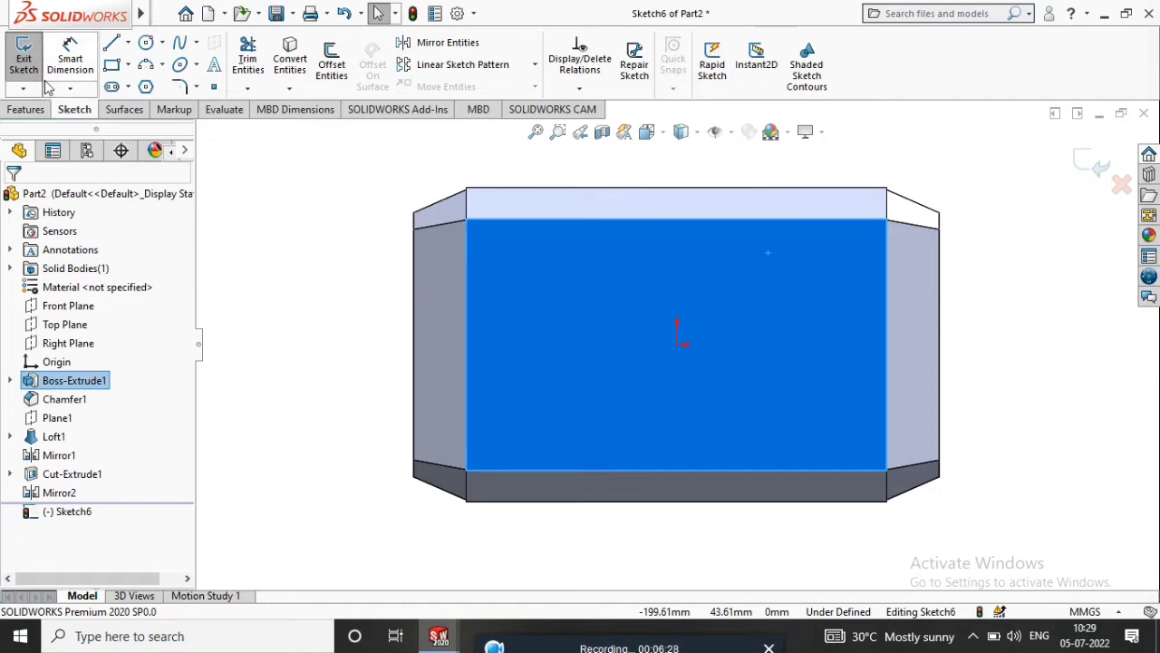
click(112, 65)
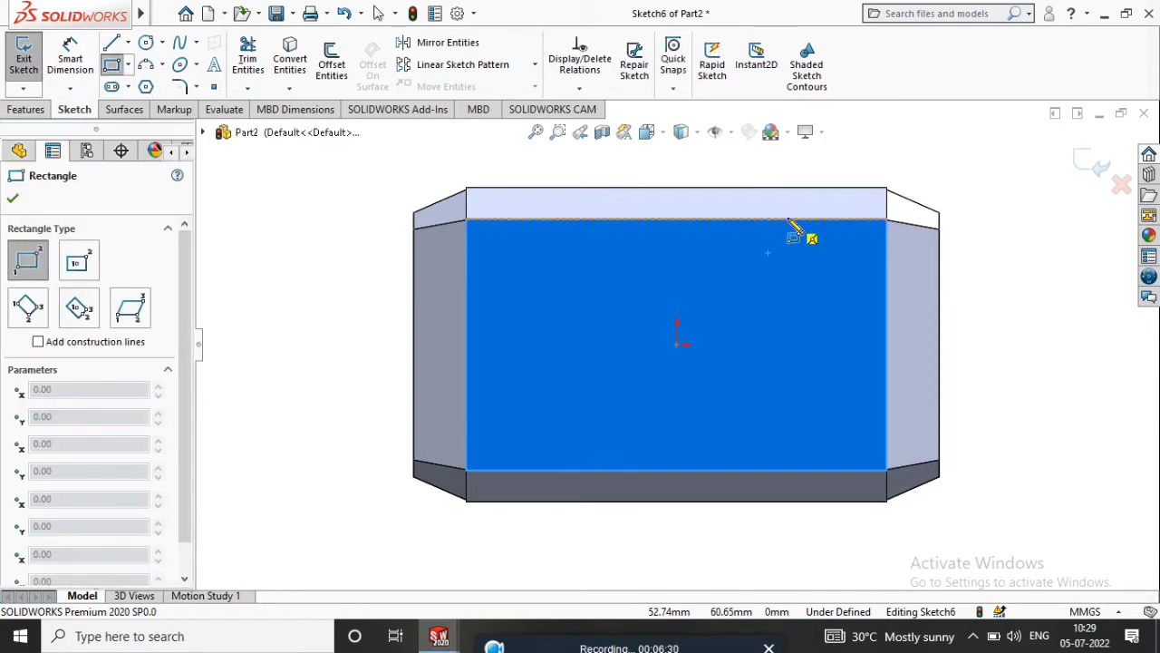
click(787, 219)
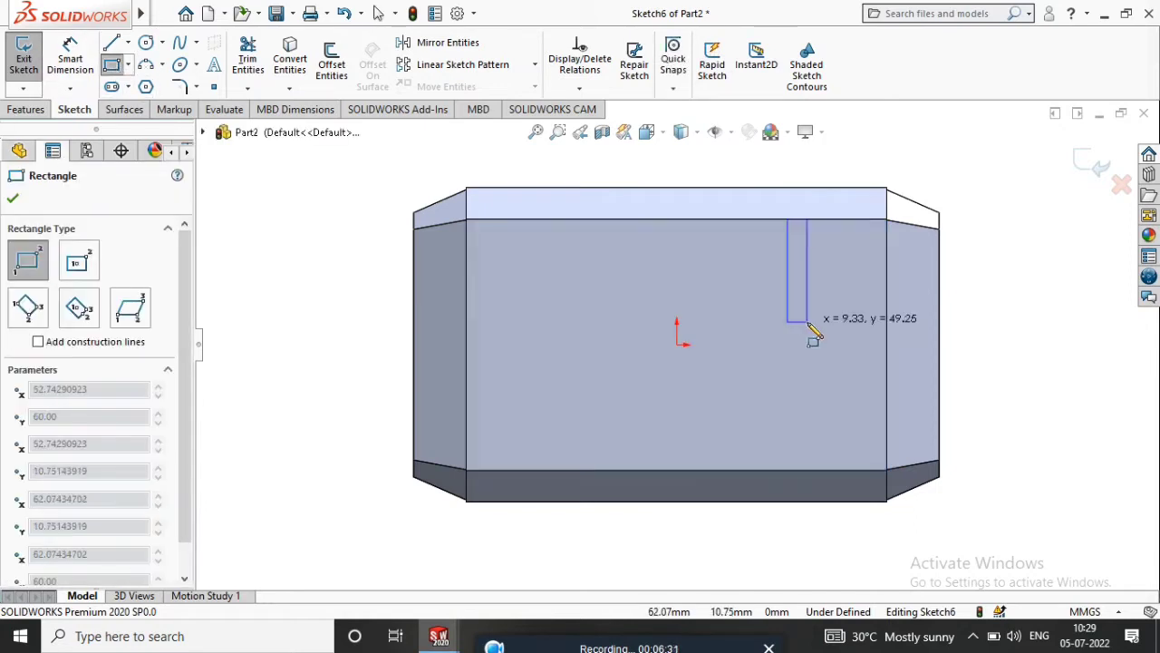
click(830, 470)
right_click(1025, 285)
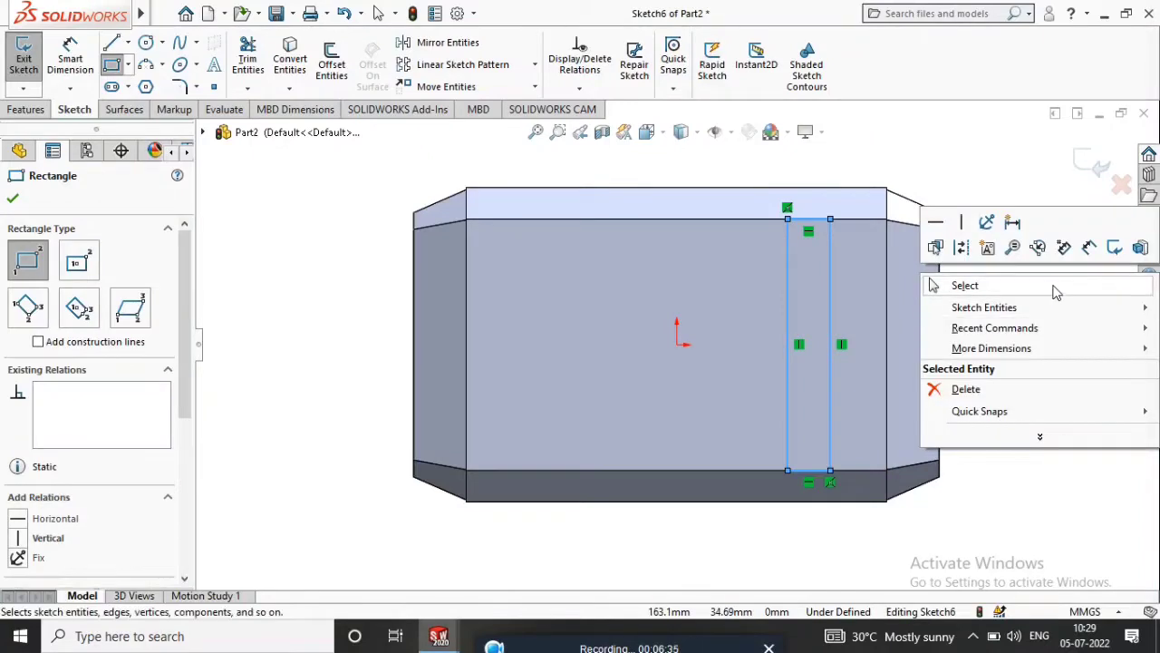
click(964, 284)
Step: Dimension the width of the narrow rectangle on the side face to 10 mm
click(70, 56)
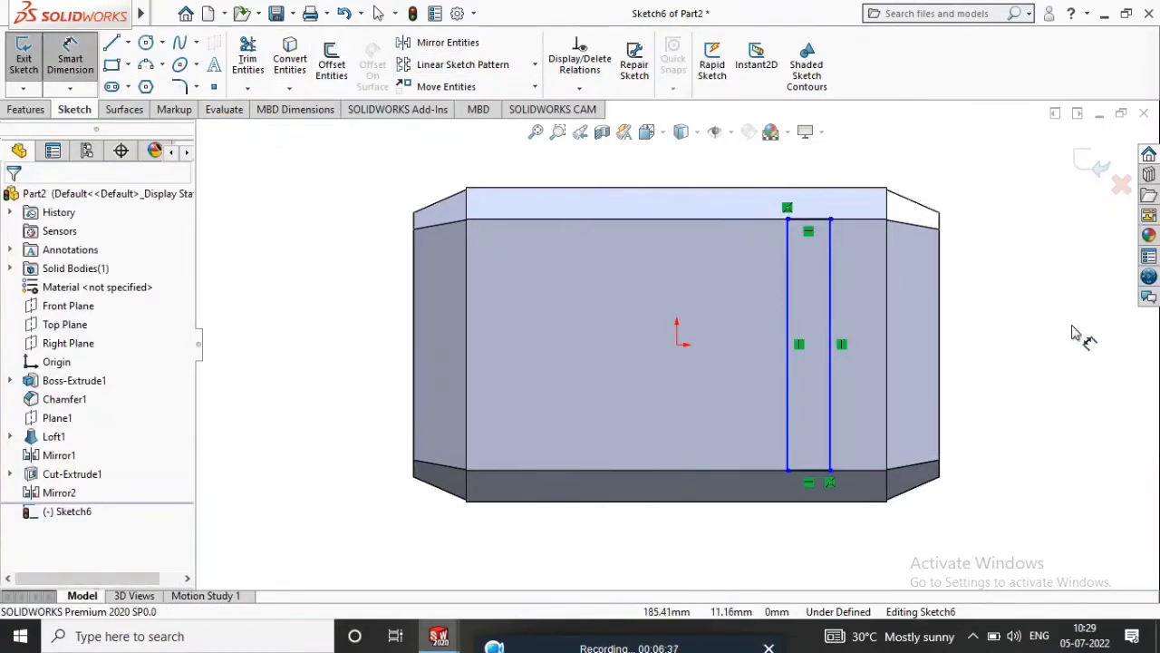
click(823, 226)
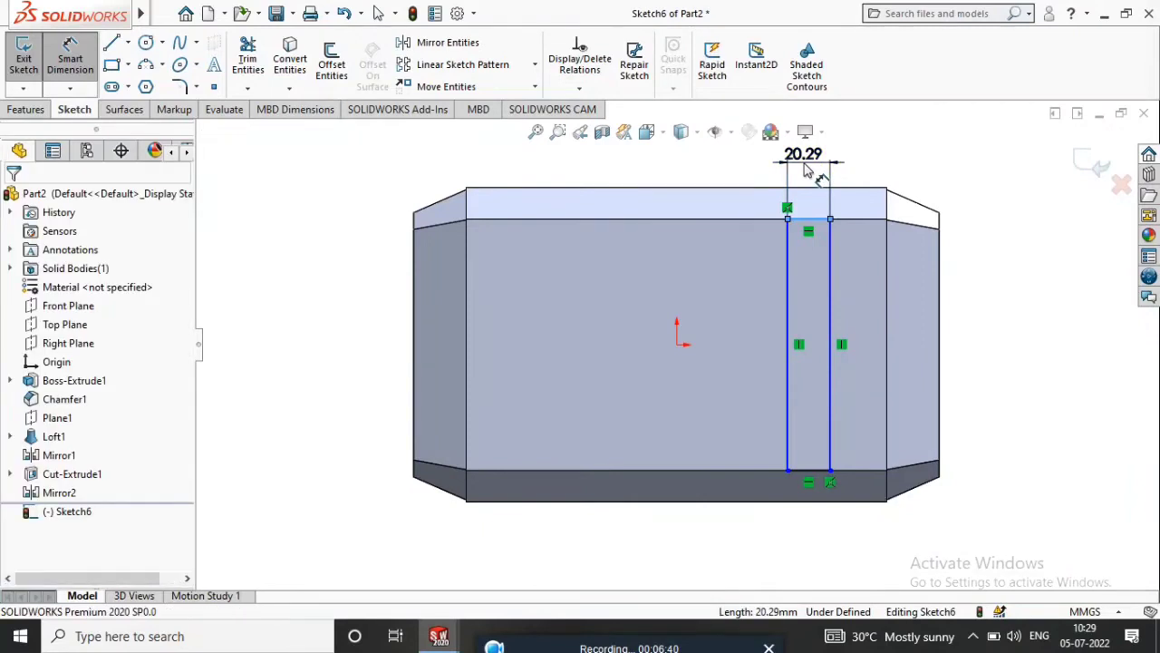
click(807, 169)
text(10)
key(Return)
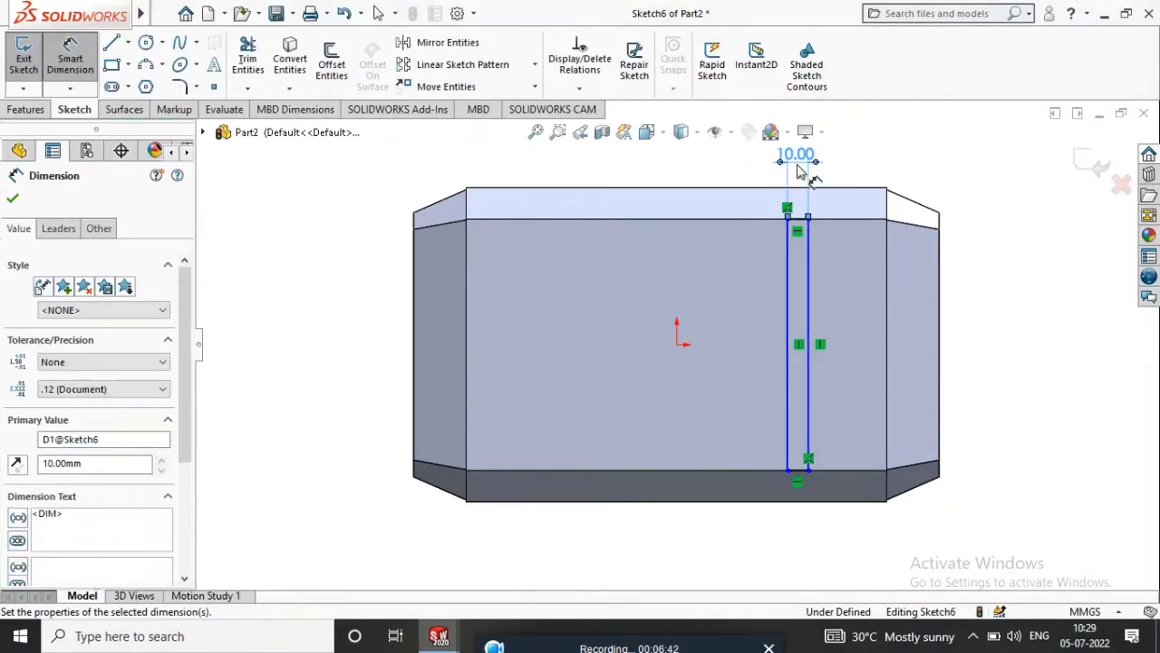
Step: Set the distance from the origin to the rectangle's nearer vertical line to 40 mm
click(680, 350)
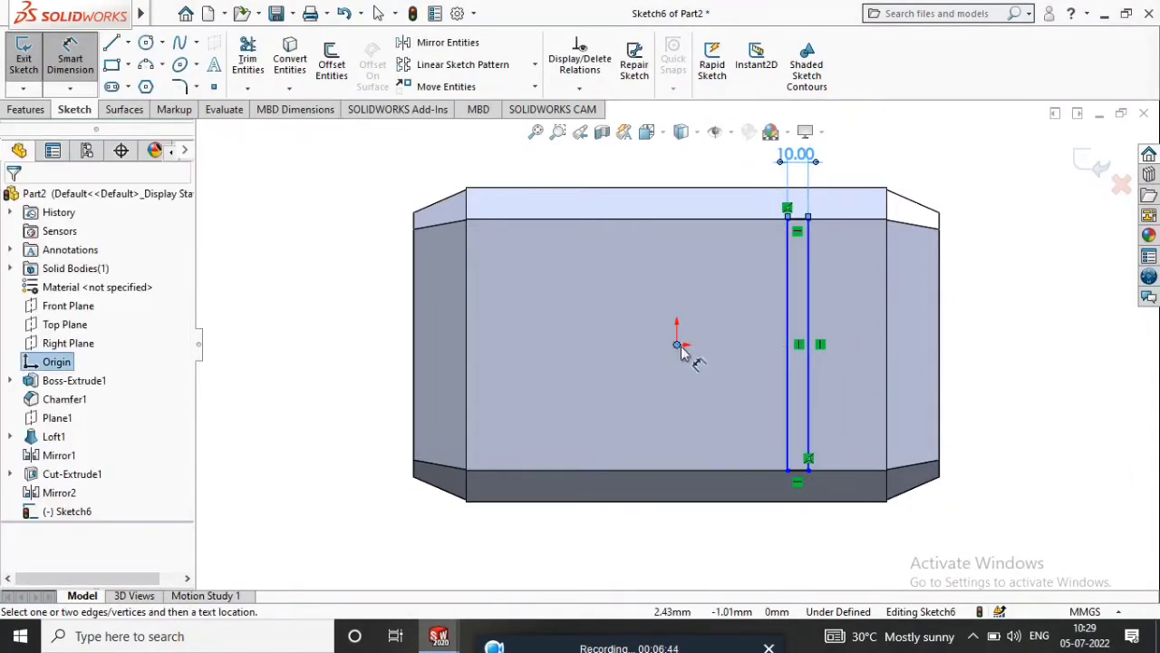
click(786, 350)
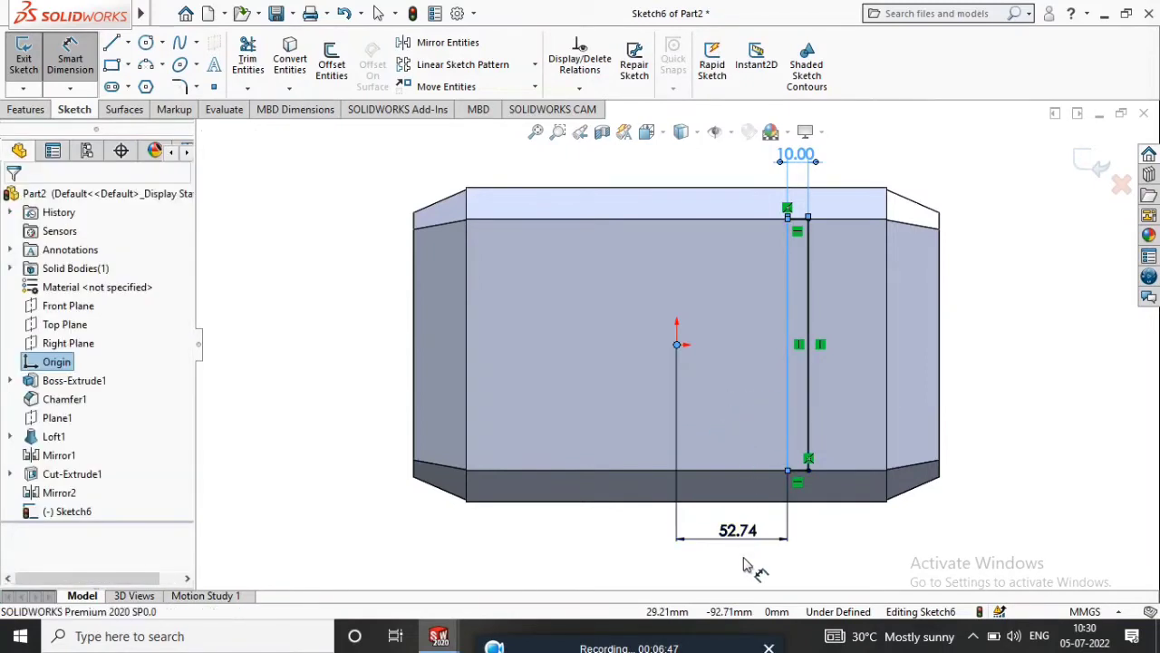
click(742, 553)
text(40)
key(Return)
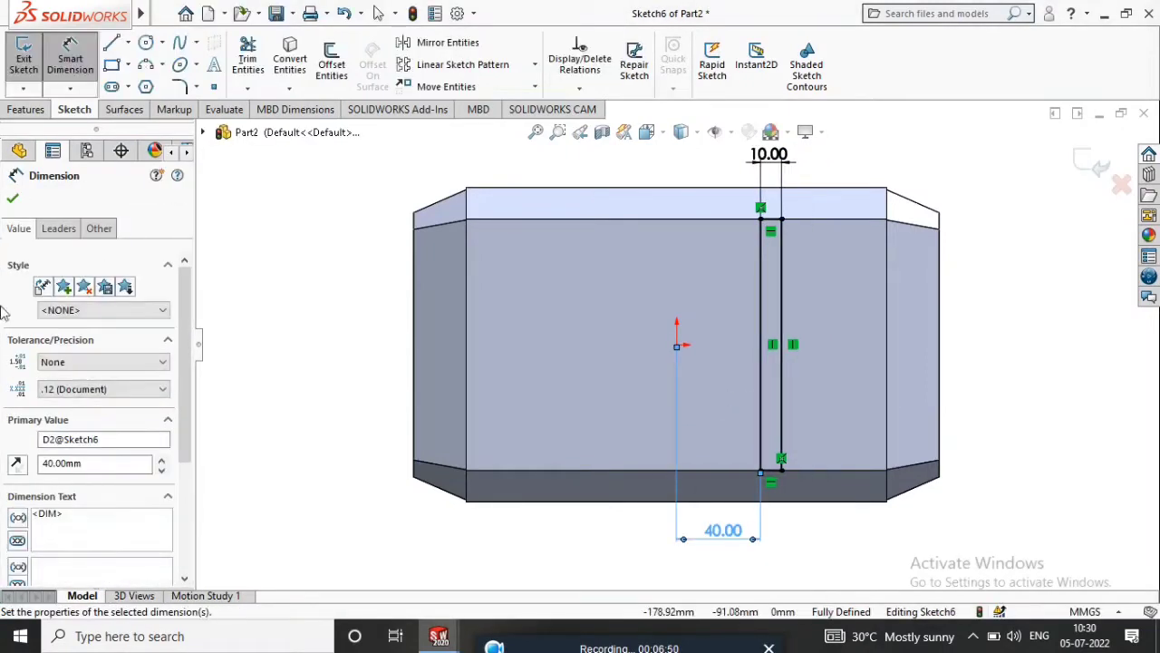
click(13, 198)
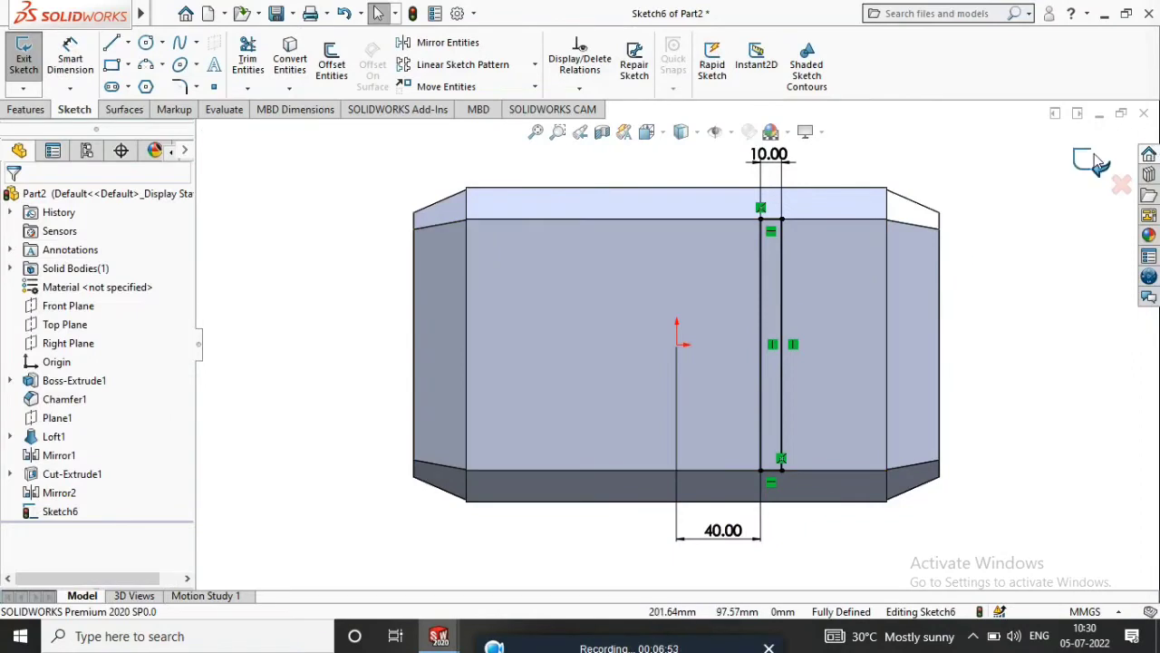
Step: Cut-extrude the 10 mm wide rectangle blind to a depth of 5 mm to form a groove across the side face
click(22, 110)
click(251, 63)
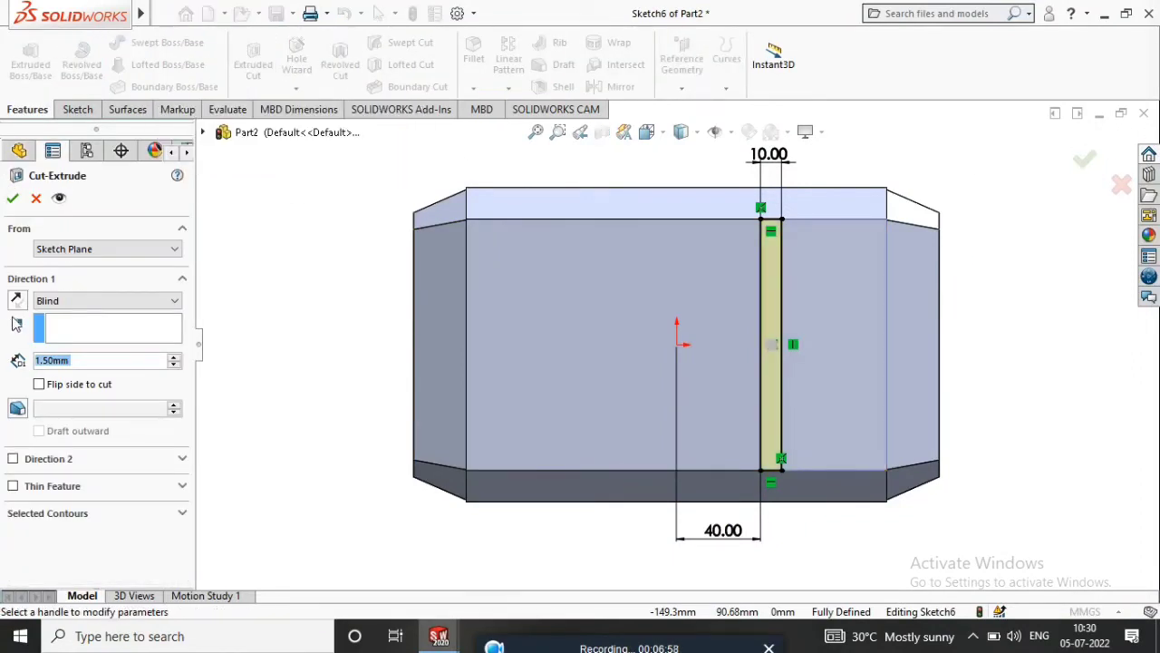
text(5)
key(Return)
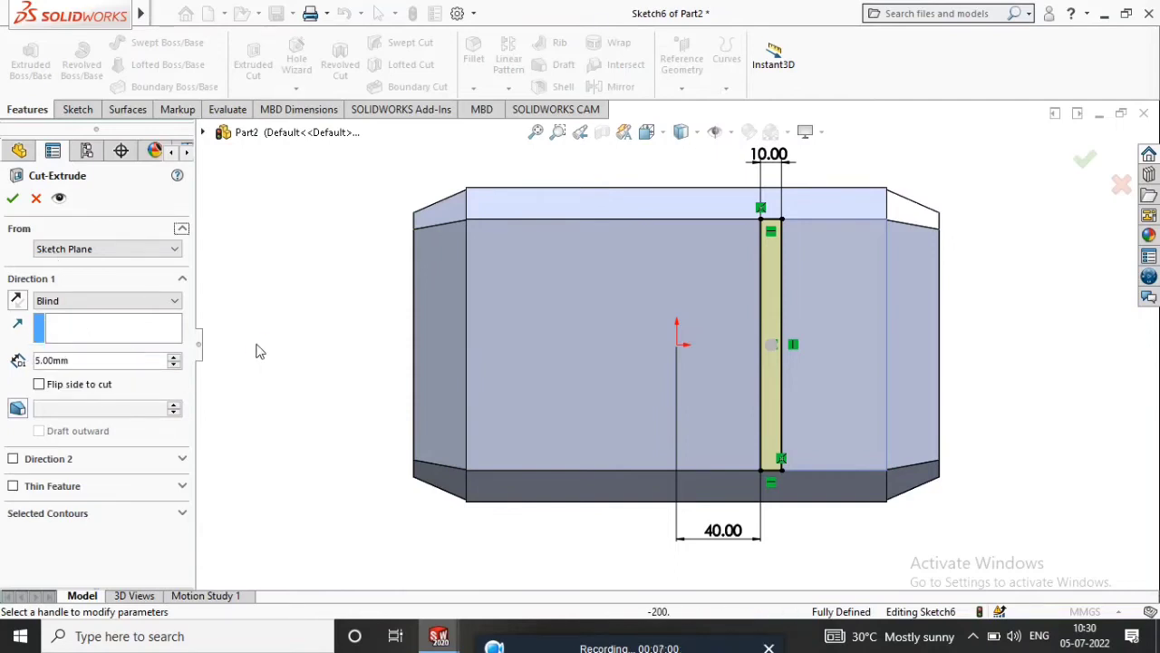
click(13, 202)
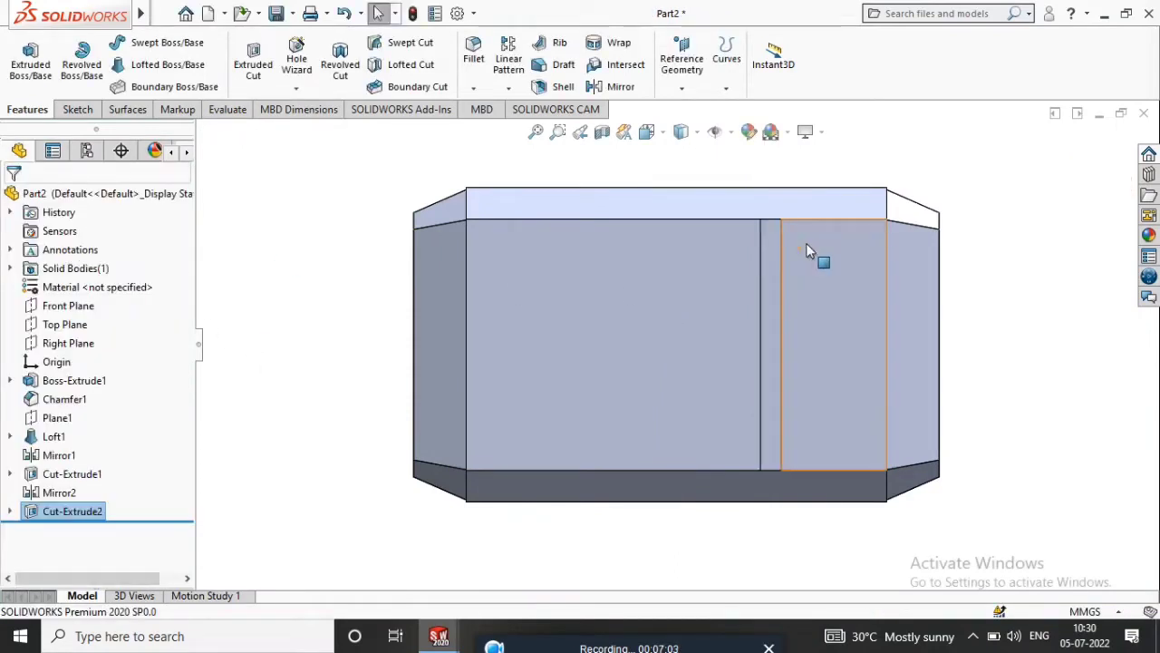
Step: On the chamfer face adjoining the new groove, sketch a corner rectangle about 9.7 × 10.6 mm from the groove's end to the face's midline
middle_drag(806, 243, 763, 338)
click(764, 338)
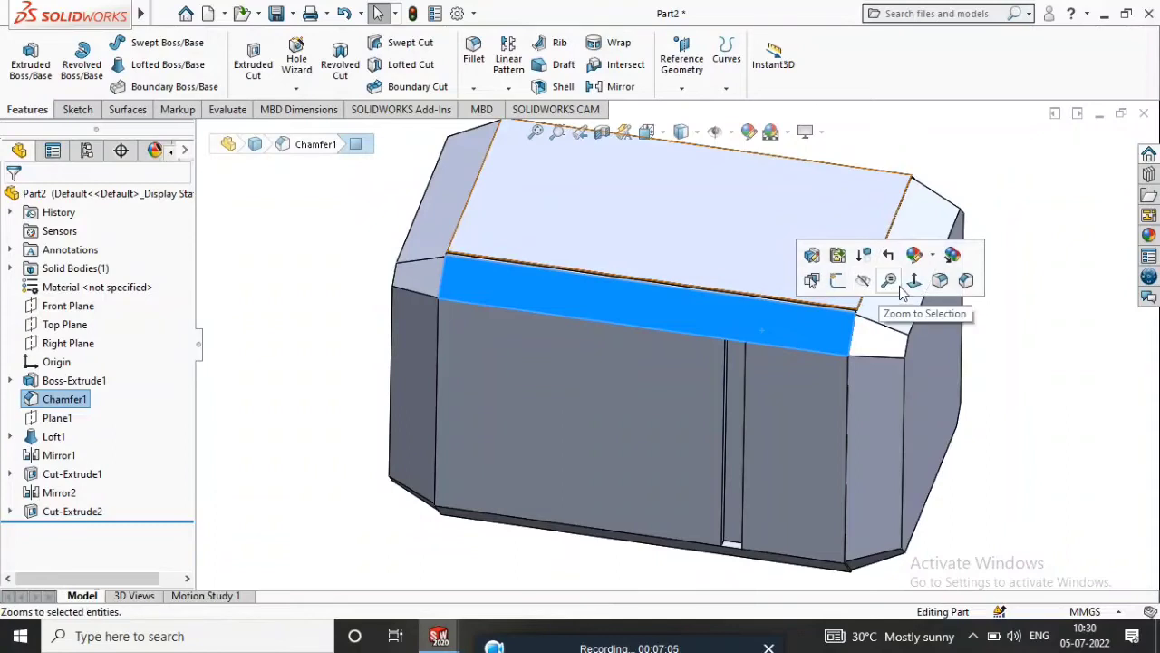
click(911, 287)
right_click(747, 336)
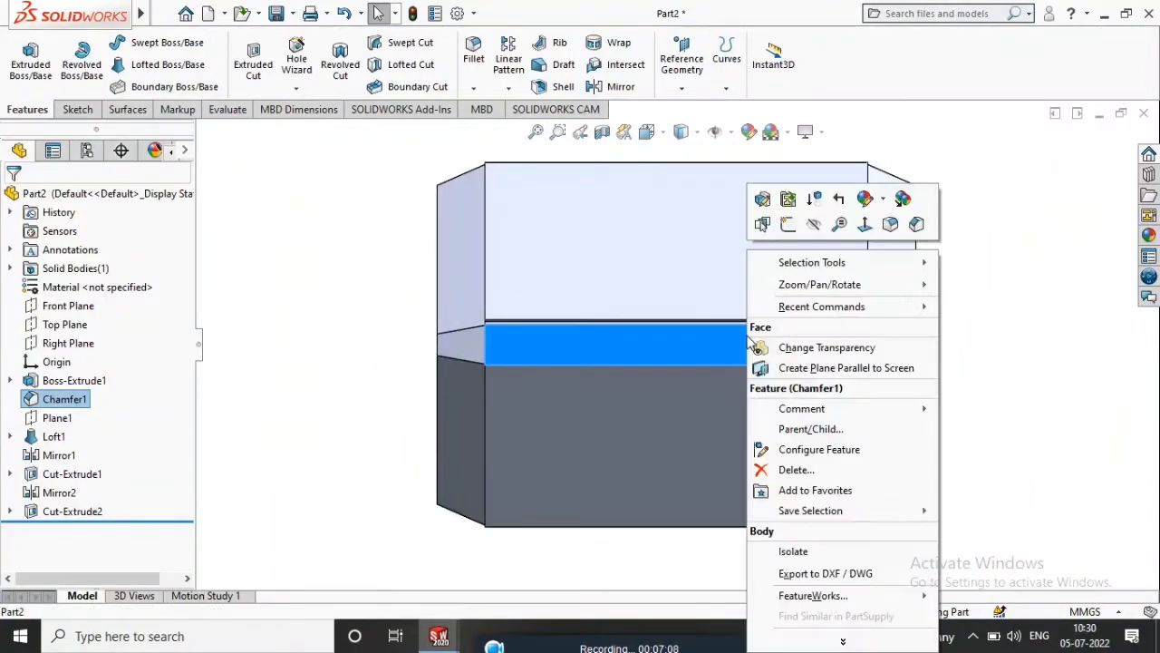
click(792, 220)
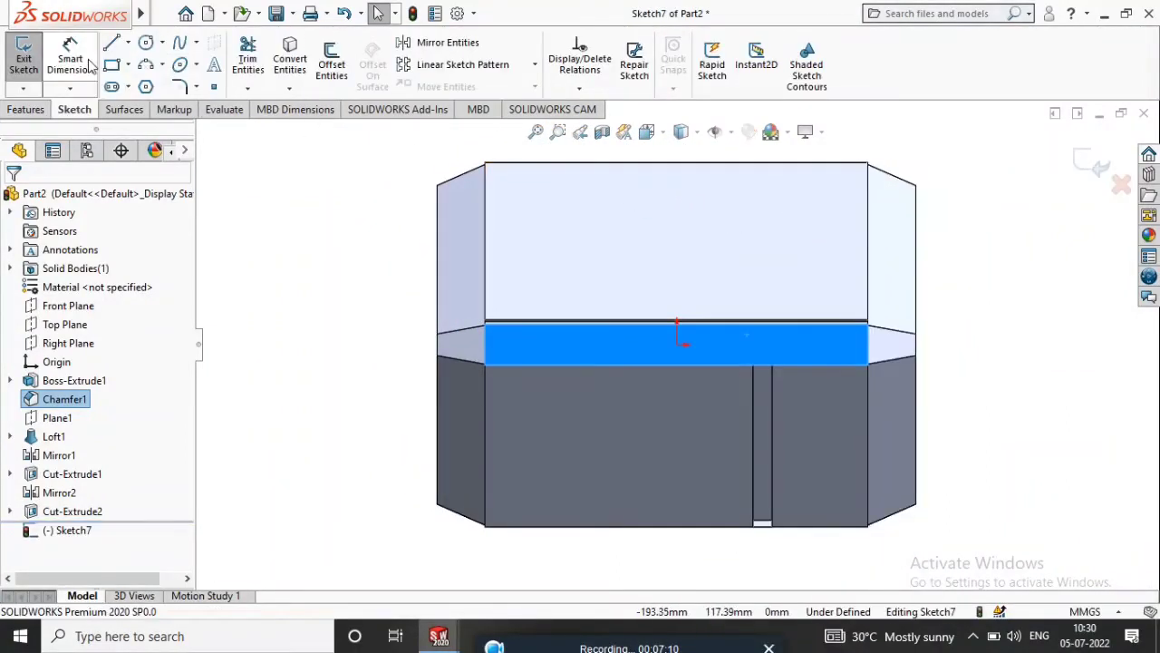
click(111, 65)
scroll(766, 365, down, 3)
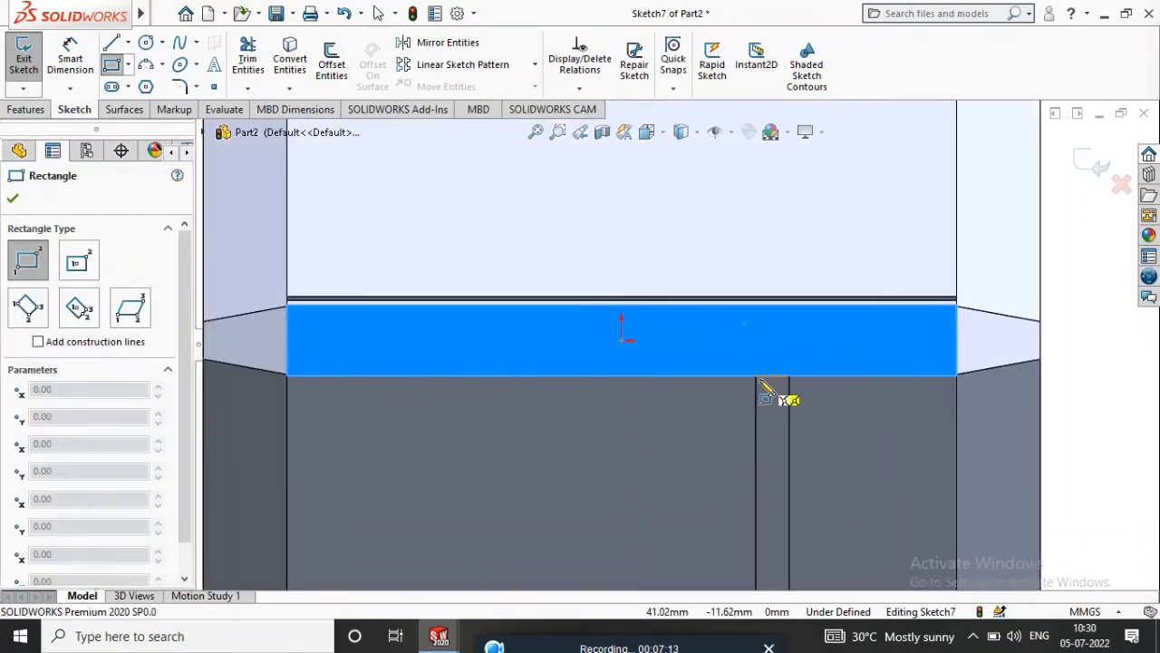
click(755, 376)
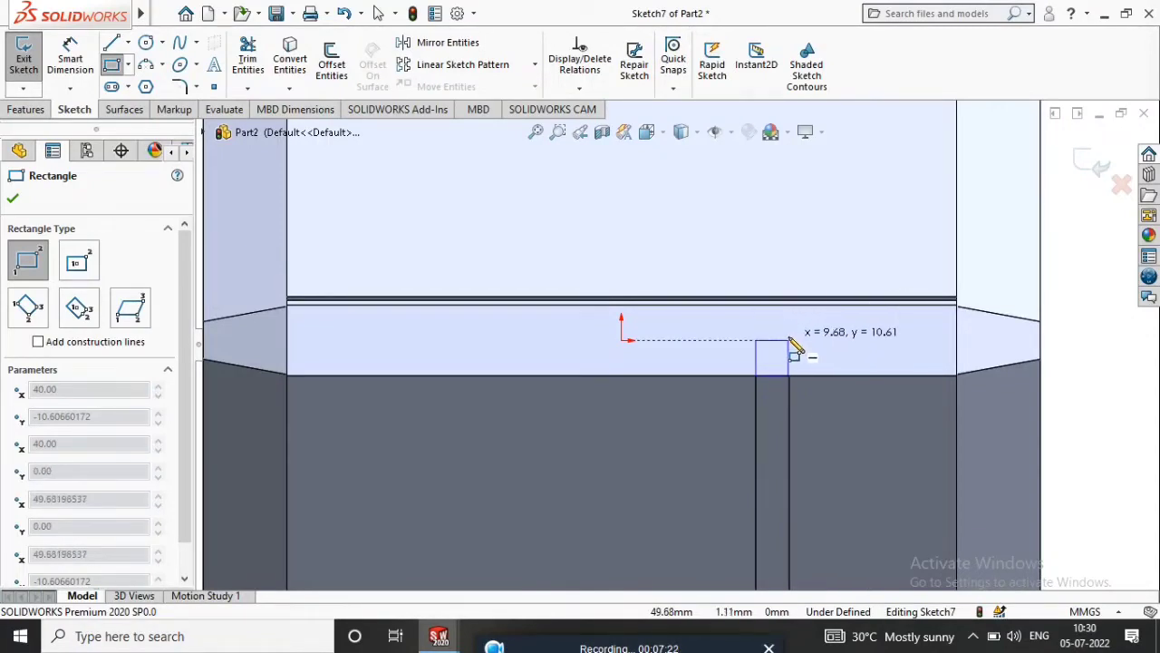
click(790, 342)
scroll(797, 392, down, 10)
scroll(712, 361, up, 5)
key(Escape)
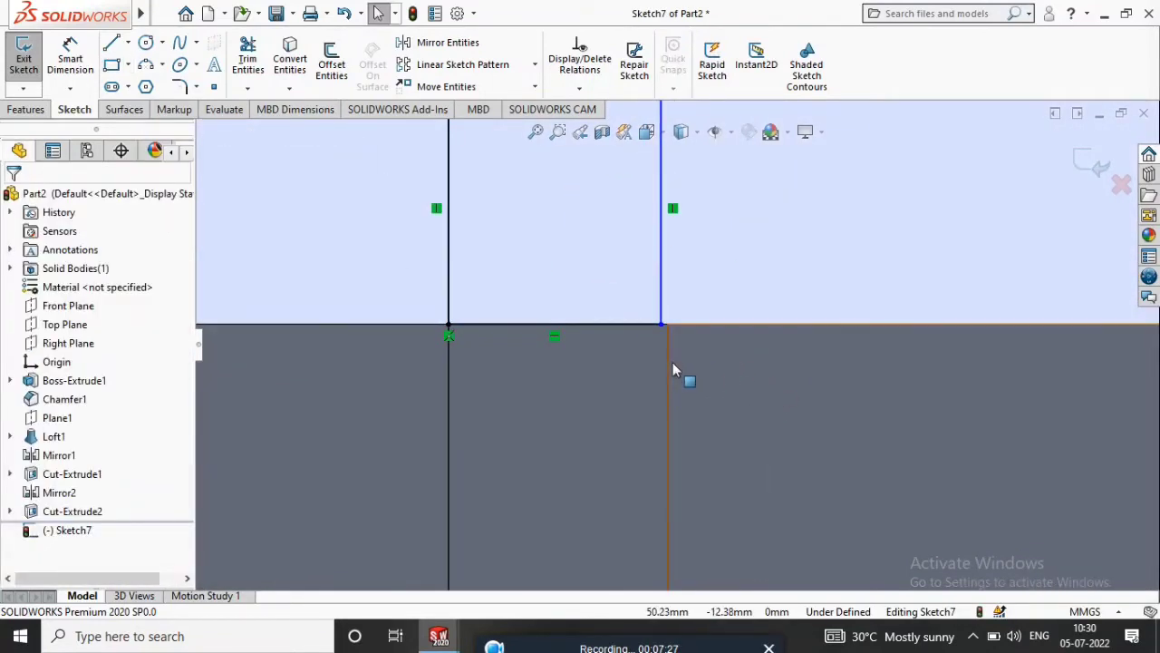
Step: Make the rectangle's outer vertical line collinear with the groove's matching edge
click(662, 281)
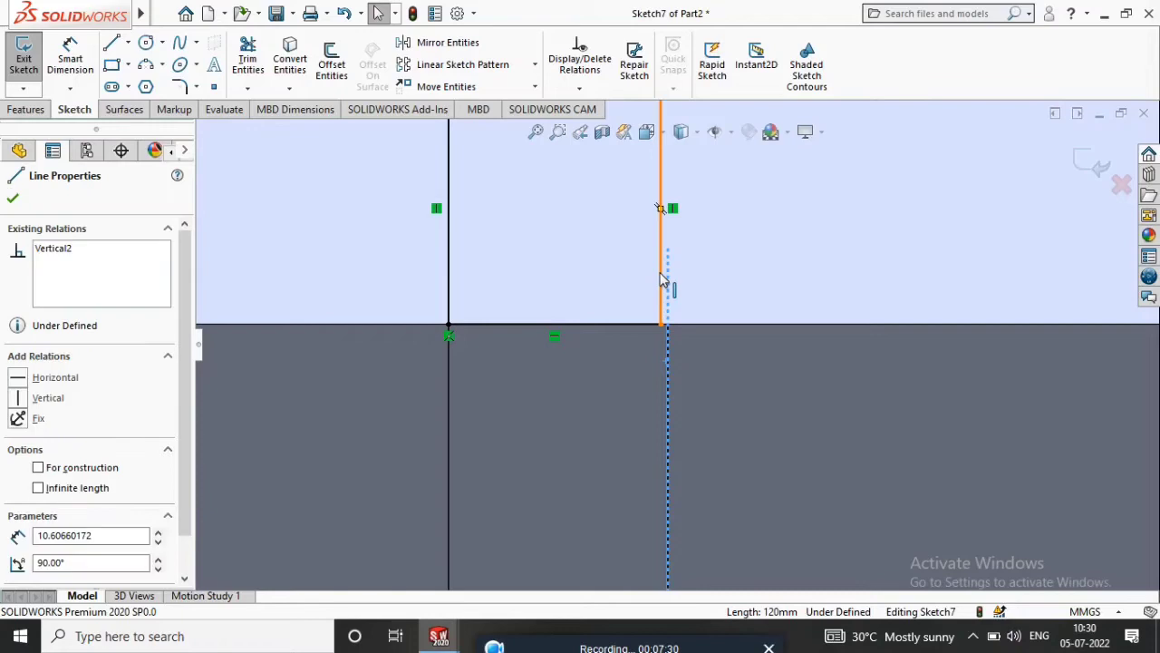
ctrl+click(448, 353)
click(17, 473)
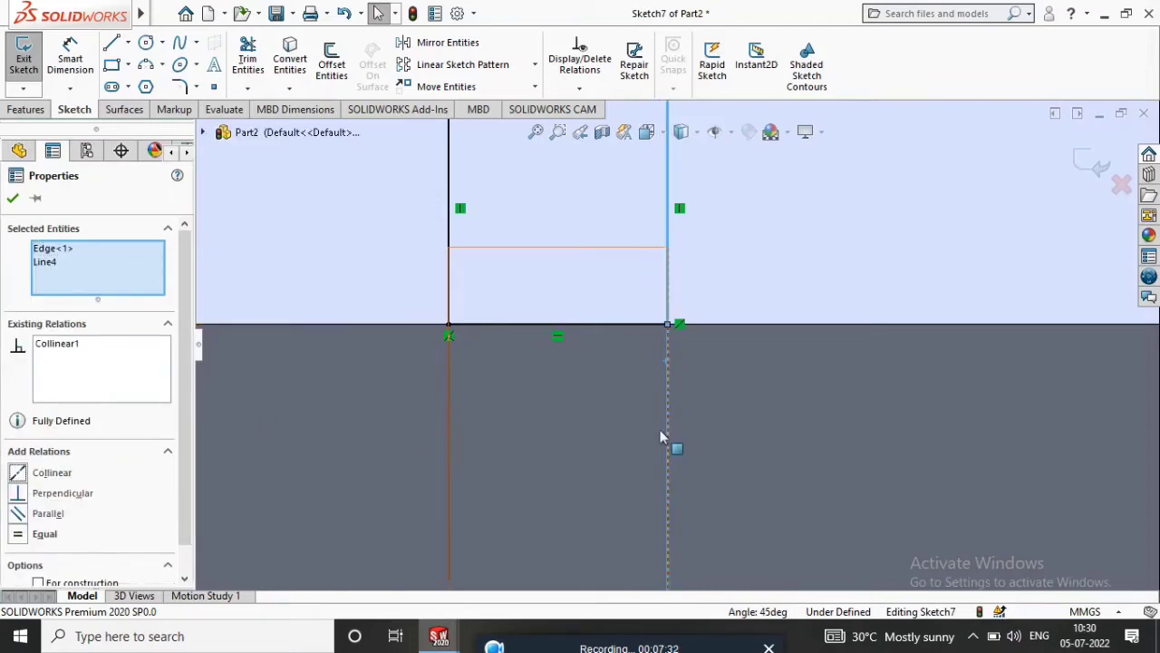
scroll(676, 353, up, 5)
key(Escape)
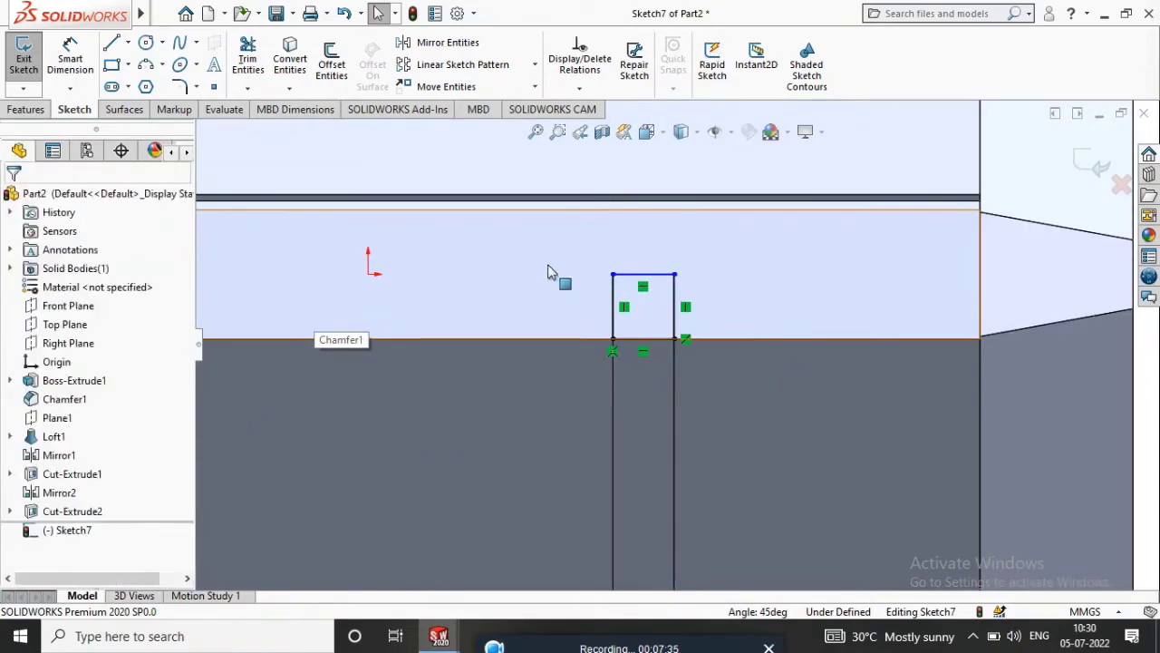
Step: Add a horizontal relation between the rectangle's upper inner corner and the origin
click(612, 275)
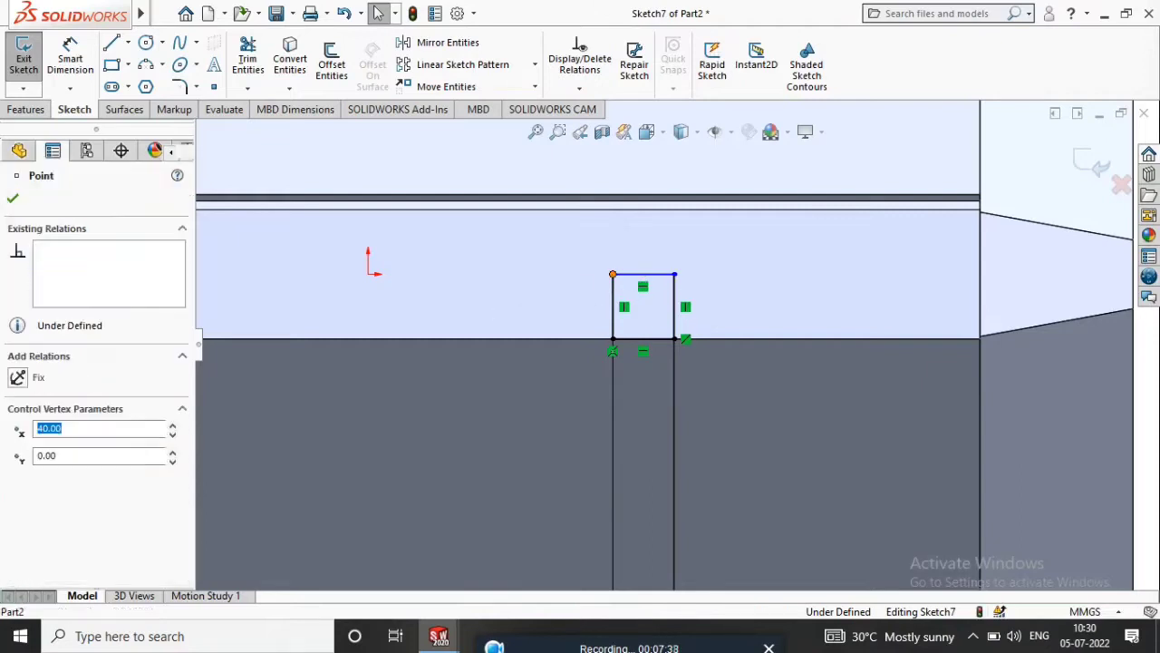
ctrl+click(368, 273)
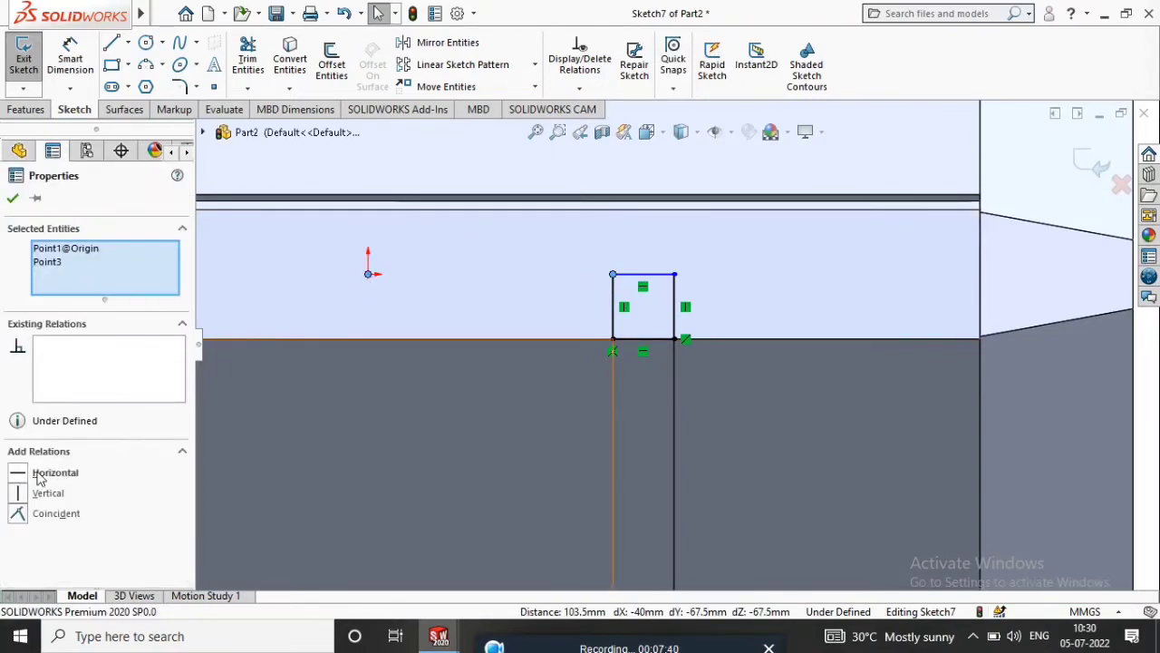
click(20, 475)
scroll(693, 347, up, 5)
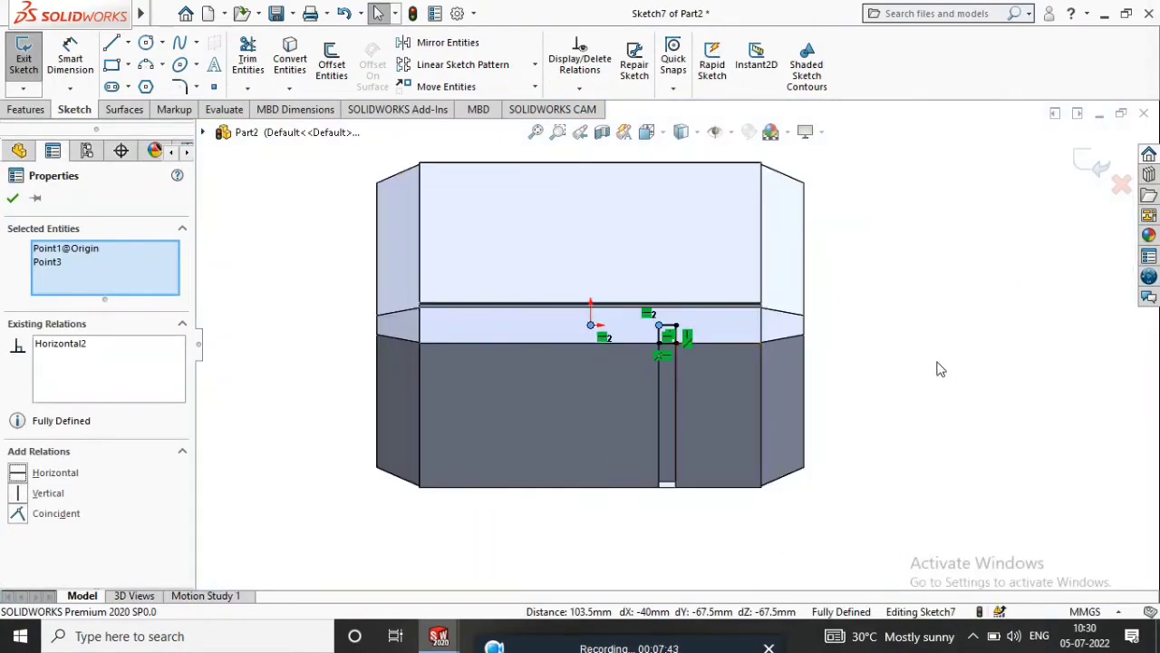
key(Escape)
Step: Cut-extrude the small rectangle blind 5 mm into the chamfer face to extend the groove
scroll(641, 354, down, 2)
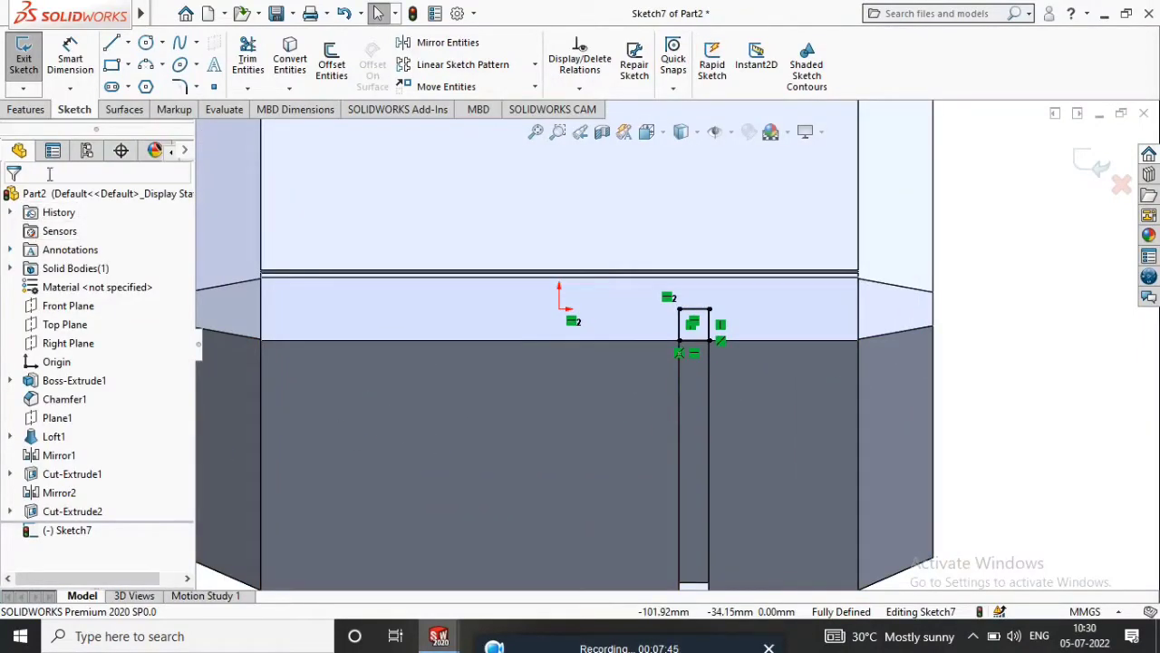
click(38, 110)
click(257, 61)
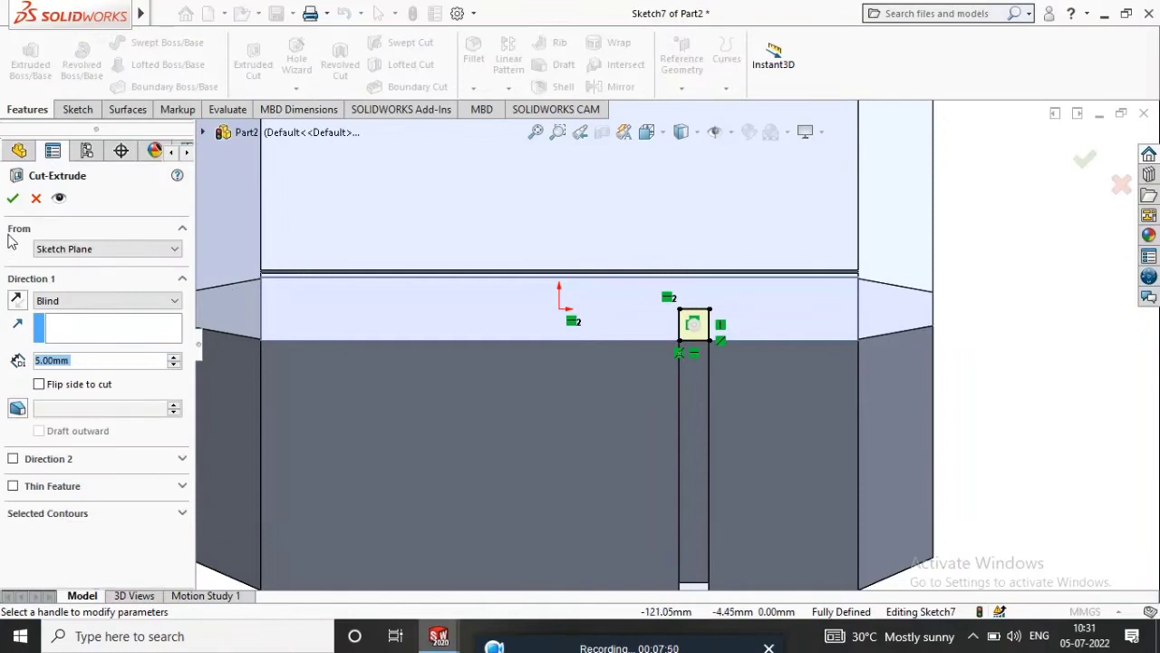
click(14, 202)
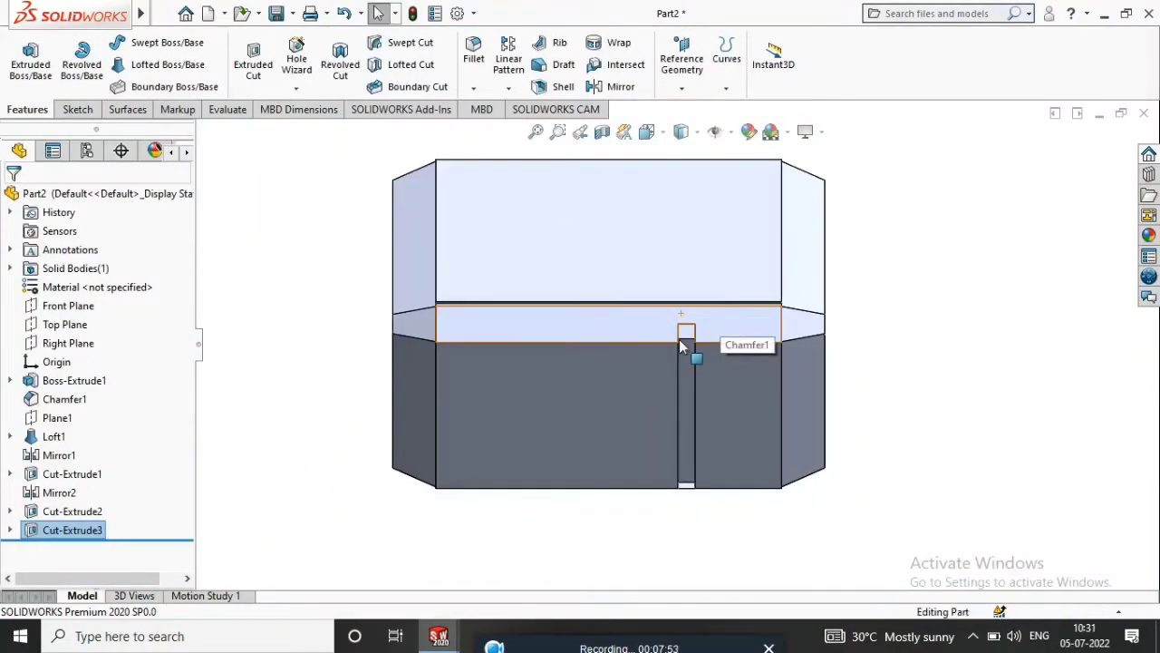
Step: Mirror the chamfer-face cut about the Top Plane to the groove's opposite end
middle_drag(692, 354, 689, 284)
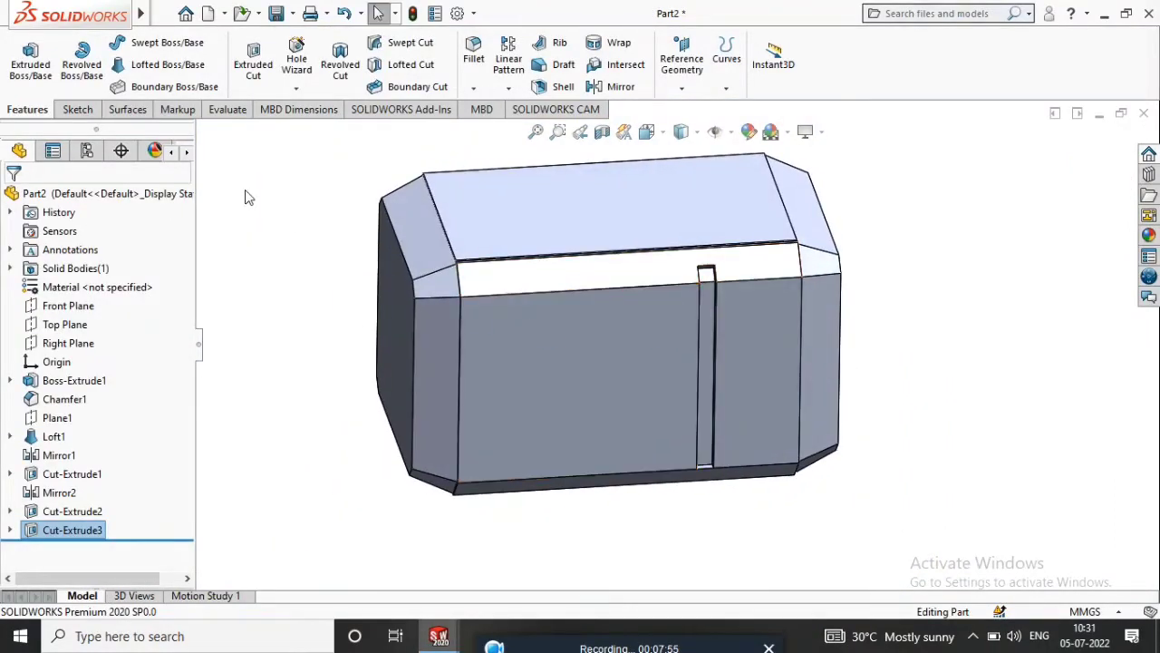
click(50, 324)
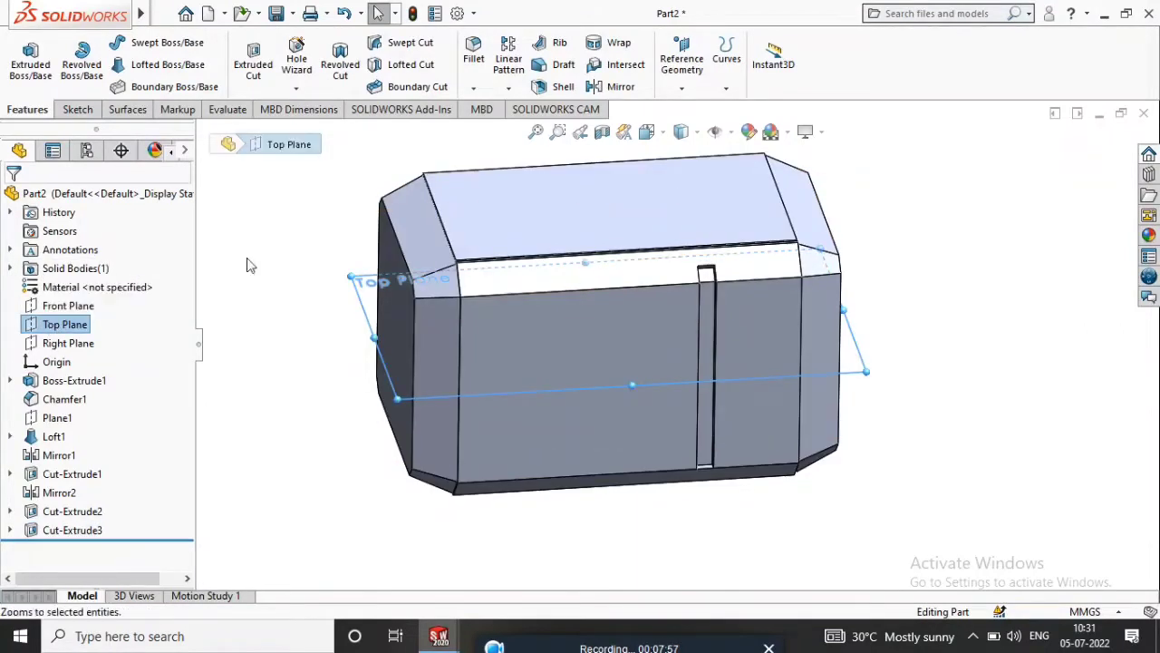
click(622, 86)
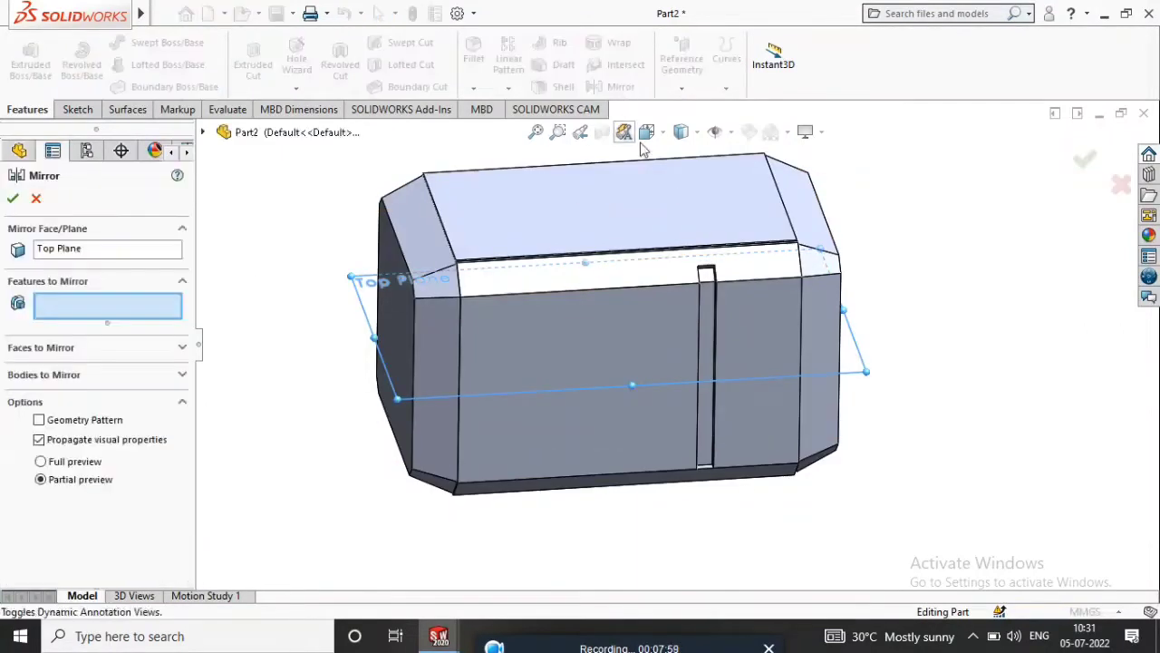
click(711, 277)
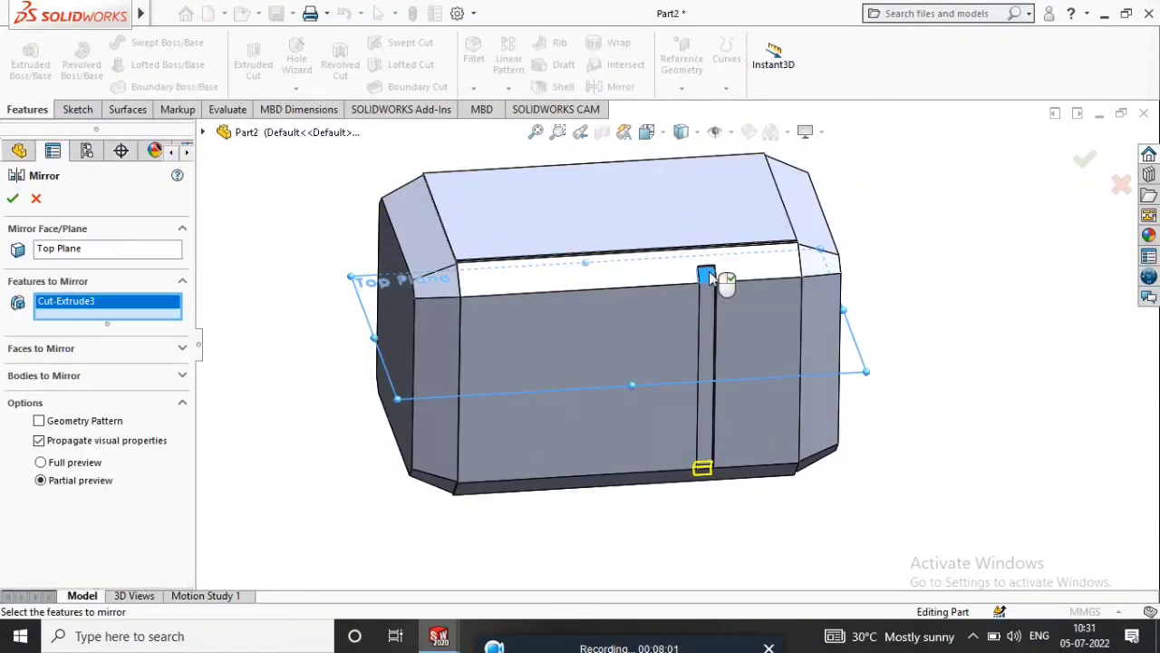
click(12, 200)
middle_drag(629, 460, 605, 419)
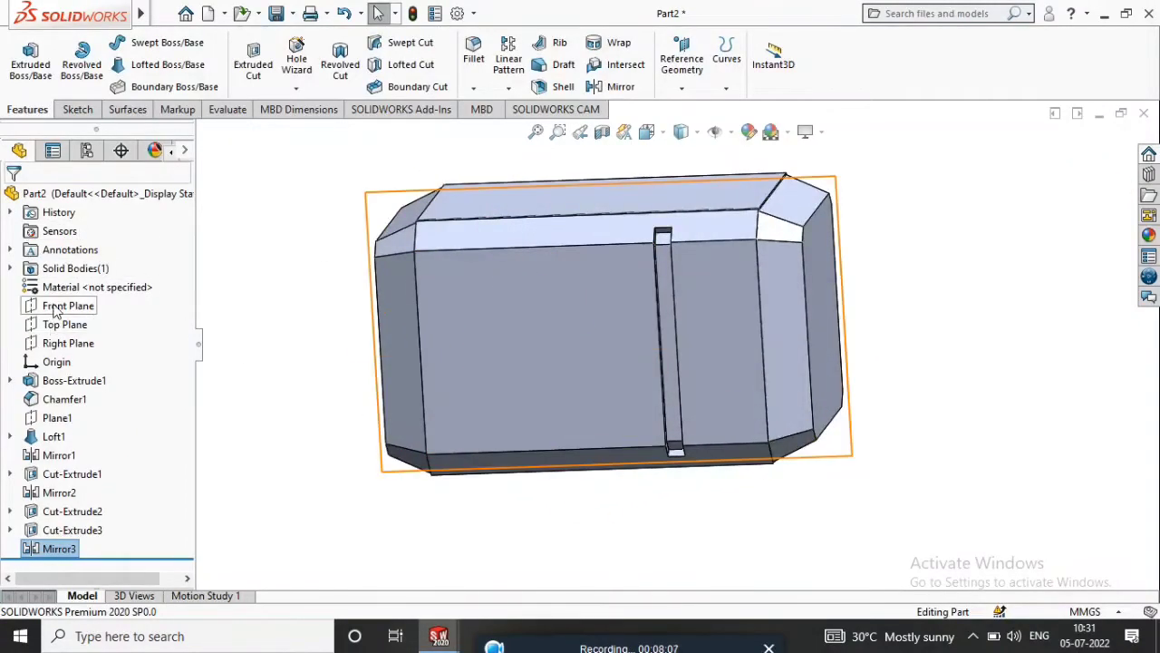
click(56, 345)
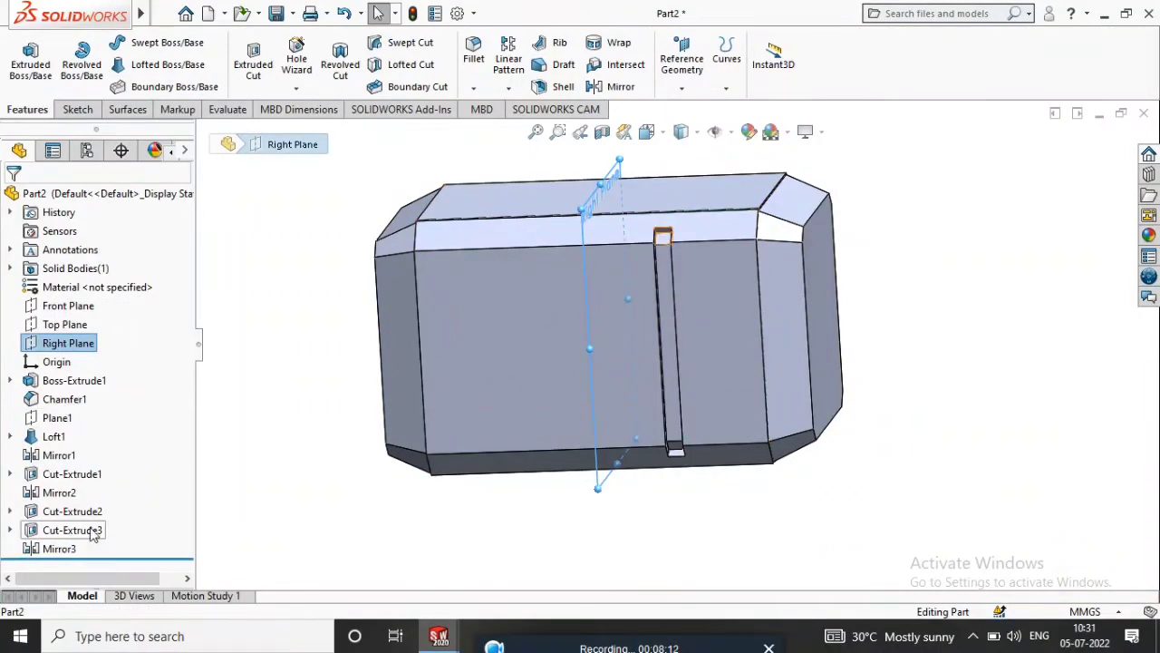
click(60, 549)
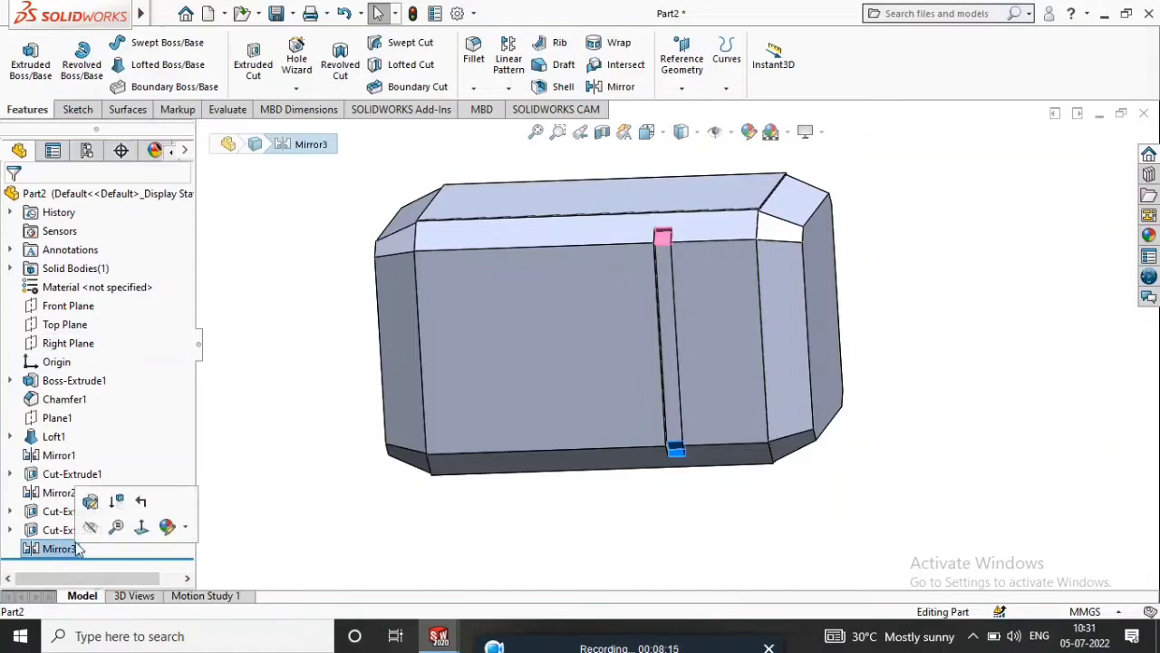
click(65, 531)
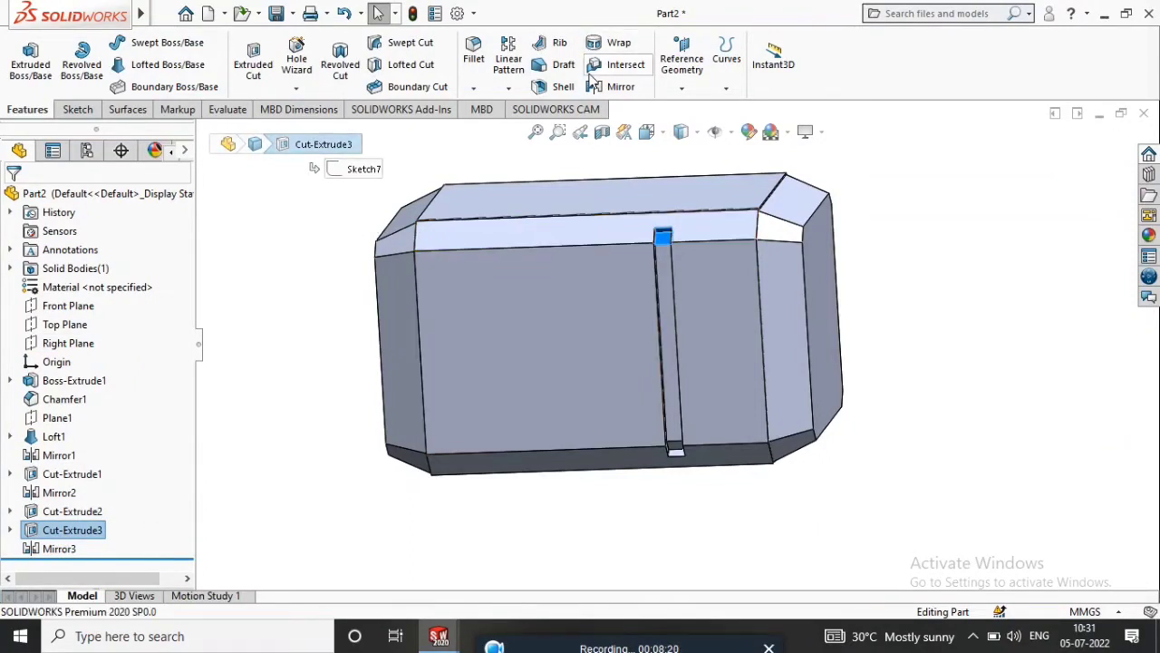
key(Escape)
Step: Mirror the side-face groove and both of its chamfer-face end cuts about the Right Plane
click(56, 343)
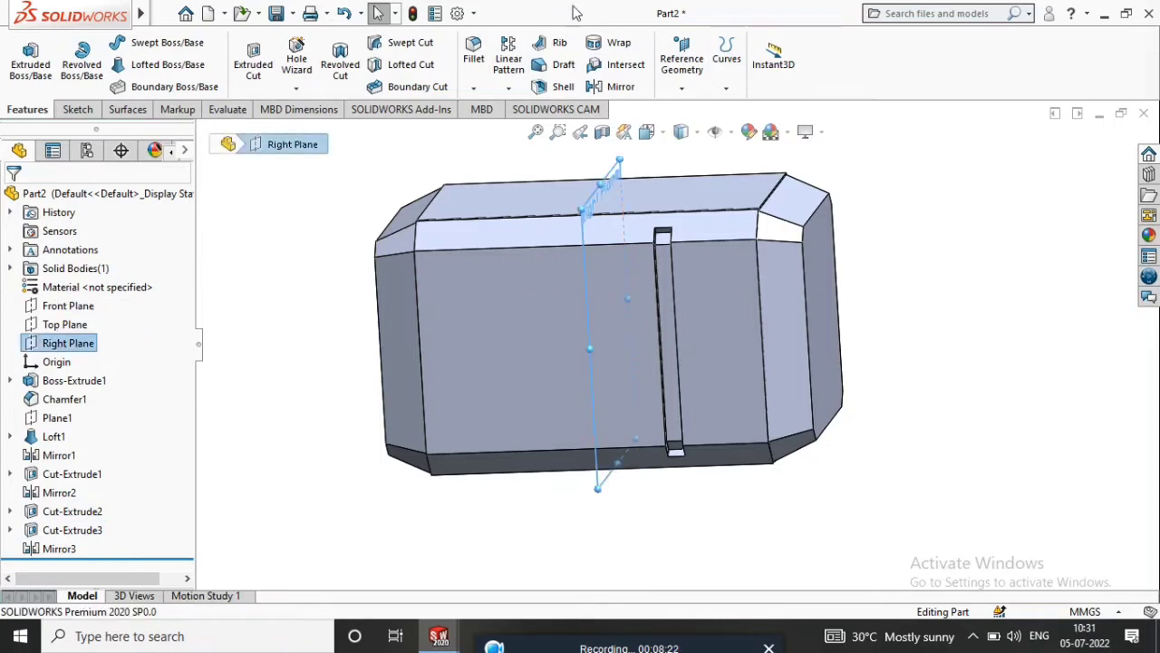
click(598, 86)
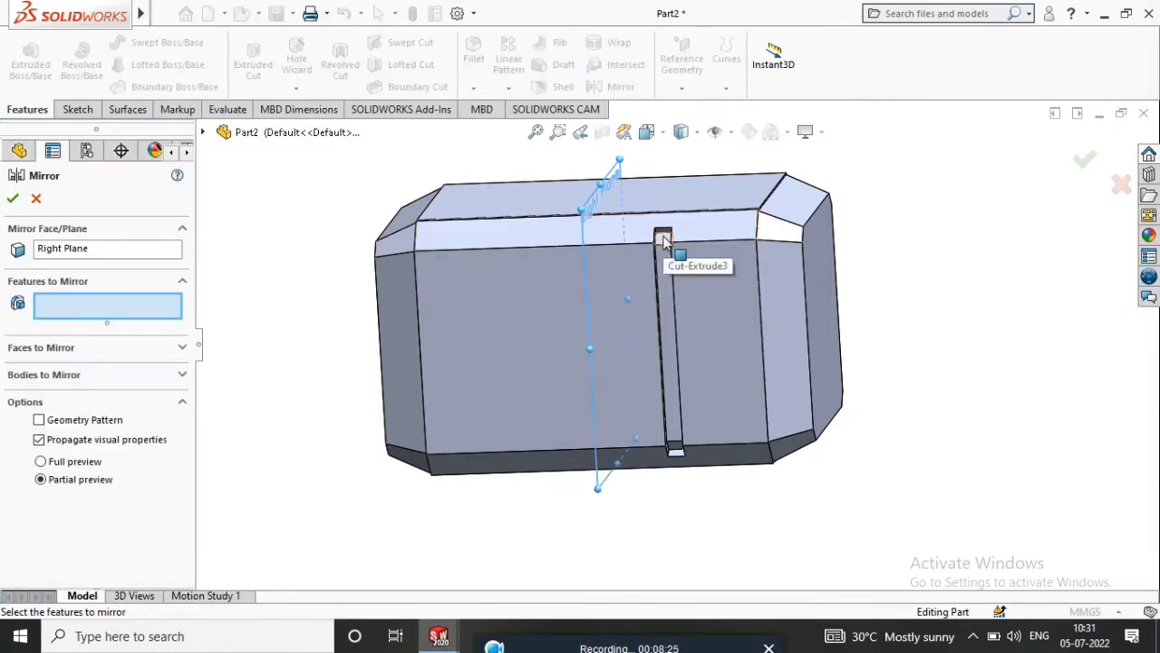
click(663, 240)
click(667, 288)
middle_drag(679, 300, 679, 389)
click(679, 402)
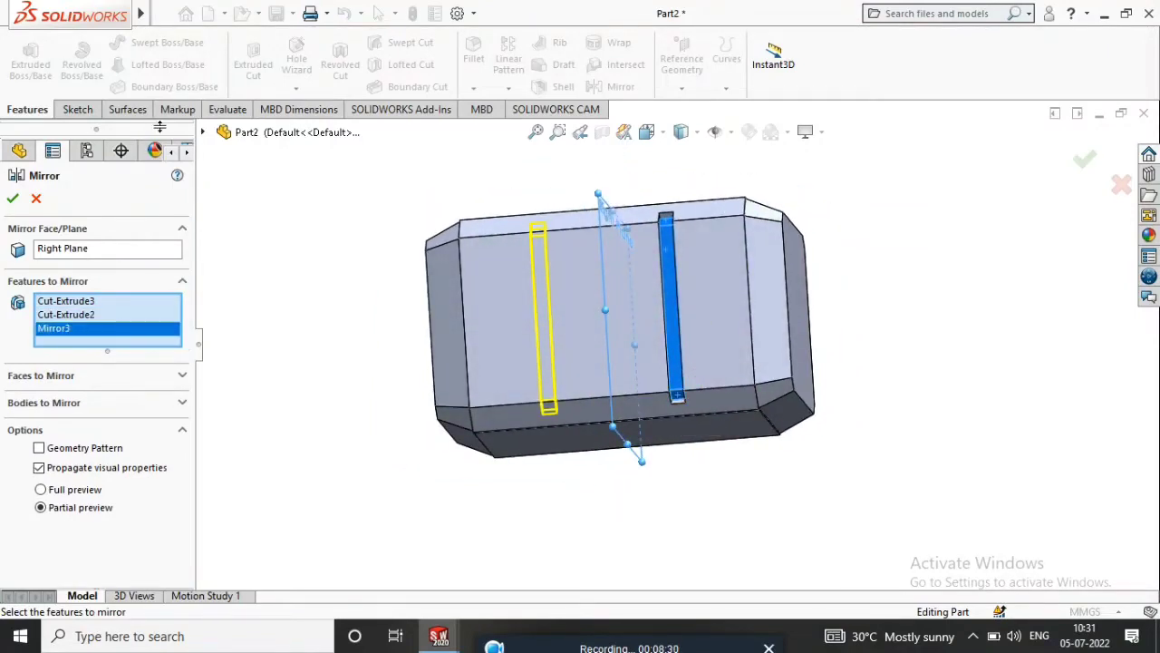
click(13, 197)
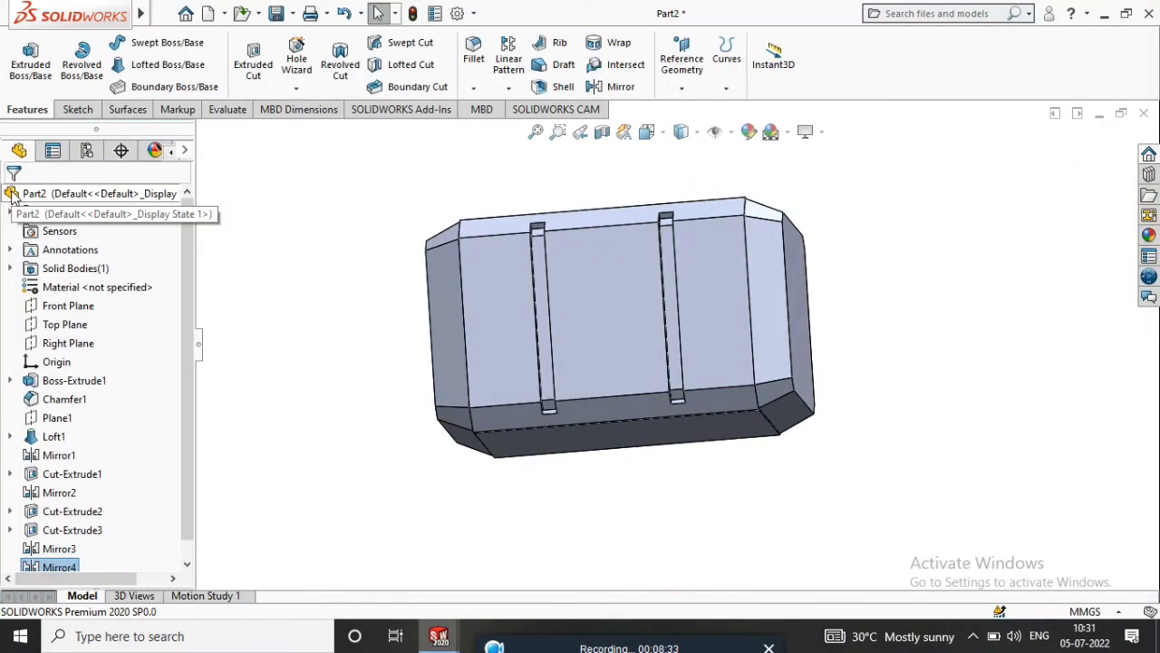
Step: Sketch a circle about 70 mm in diameter, centred on the origin, on the face between the two grooves
click(630, 293)
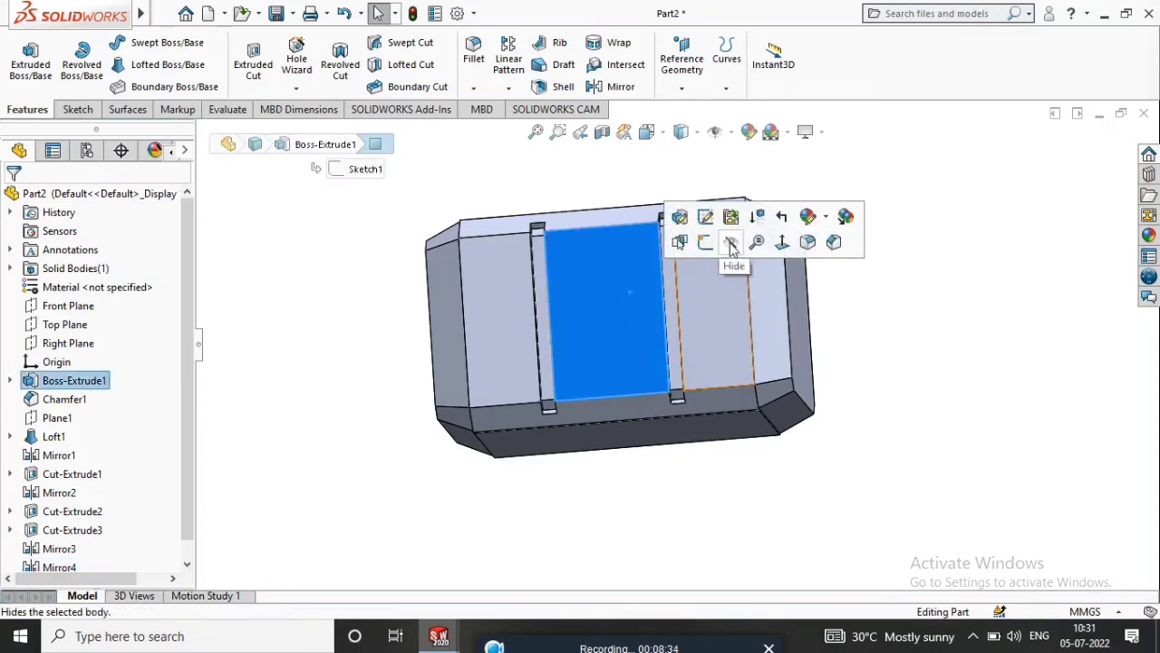
click(783, 241)
right_click(714, 277)
click(726, 226)
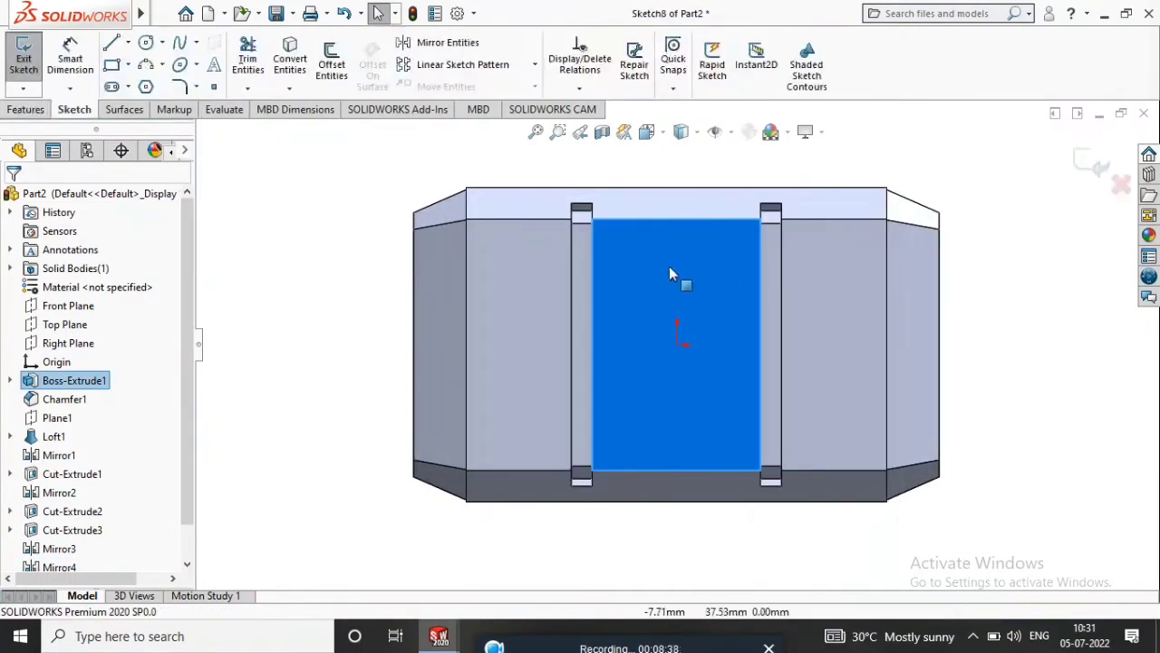
click(146, 44)
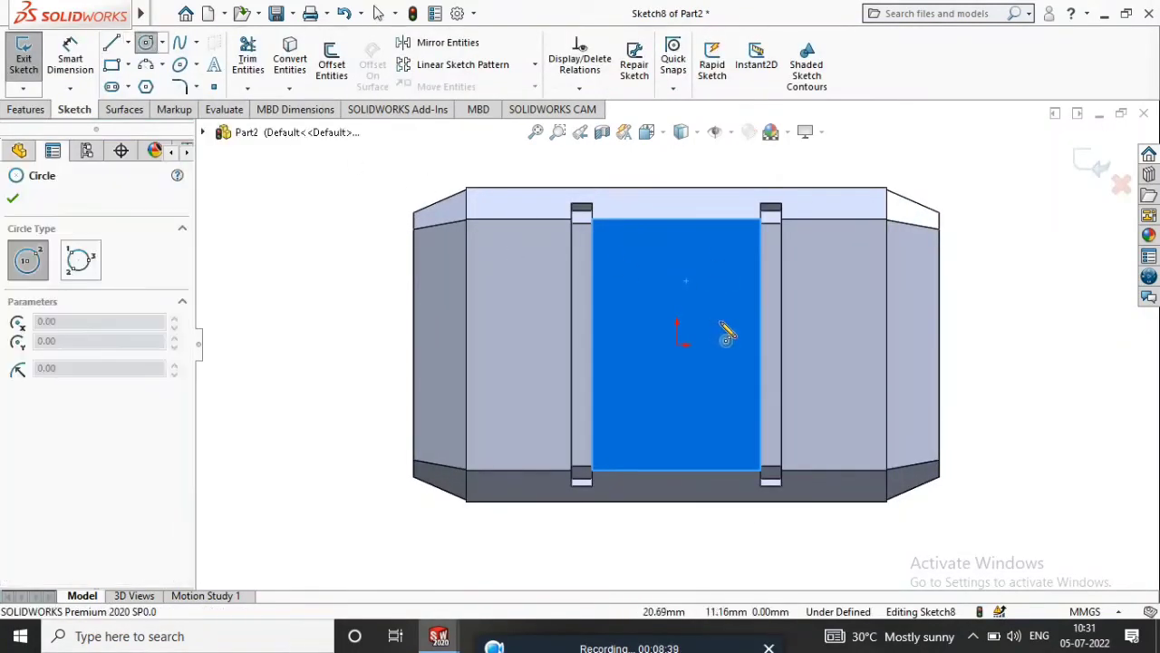
click(677, 344)
click(717, 409)
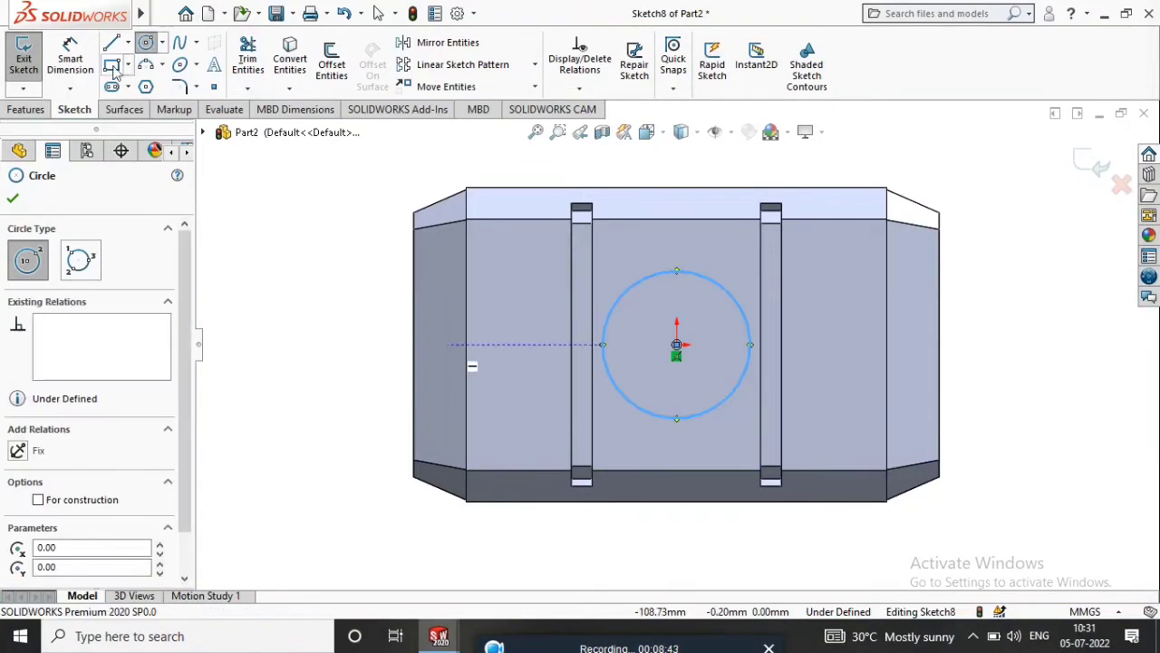
Step: Set the circle's diameter to 35 mm
click(70, 56)
click(603, 332)
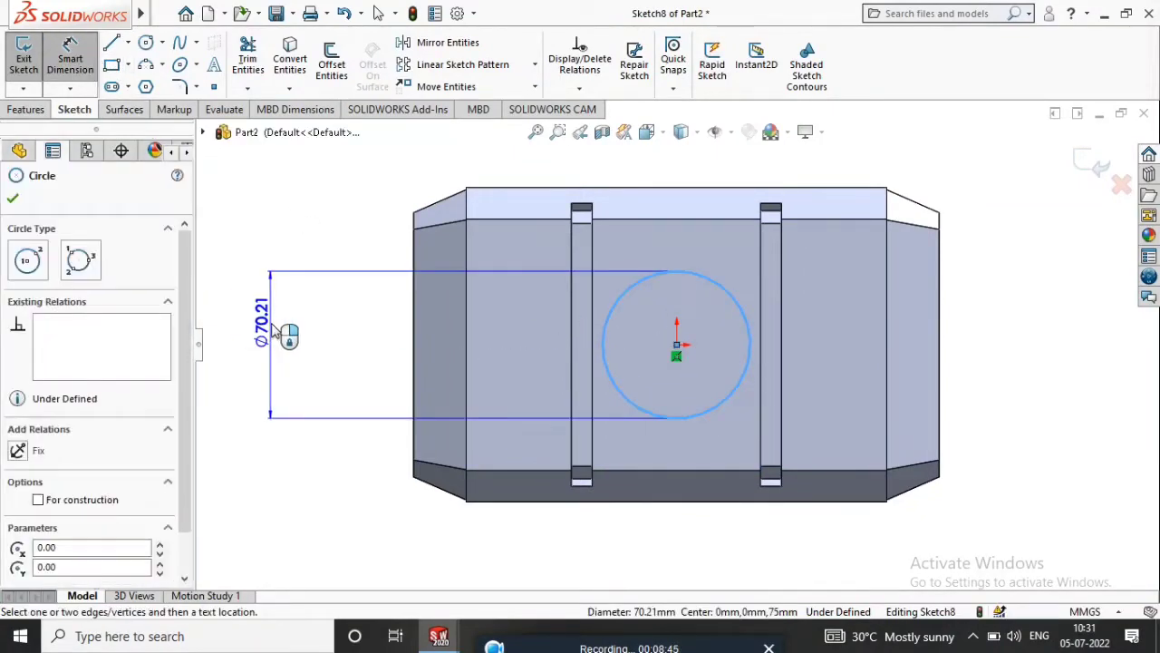
click(277, 330)
text(35)
key(Return)
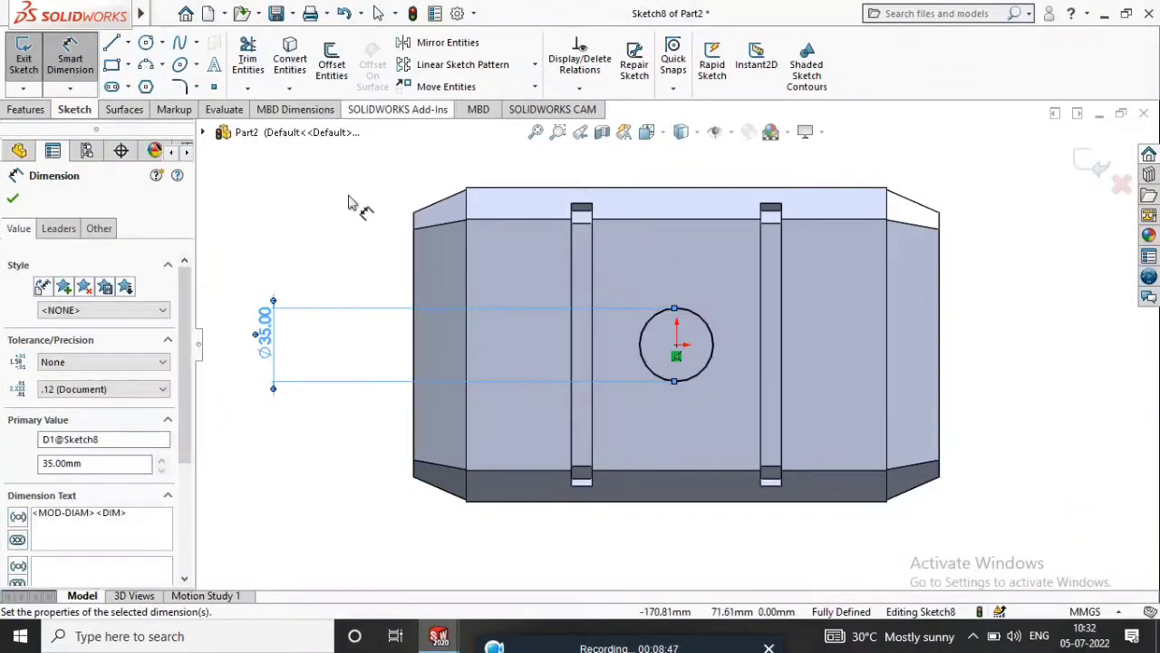
click(11, 198)
Step: Cut-extrude the circle into the hammer head to make the handle hole
click(25, 112)
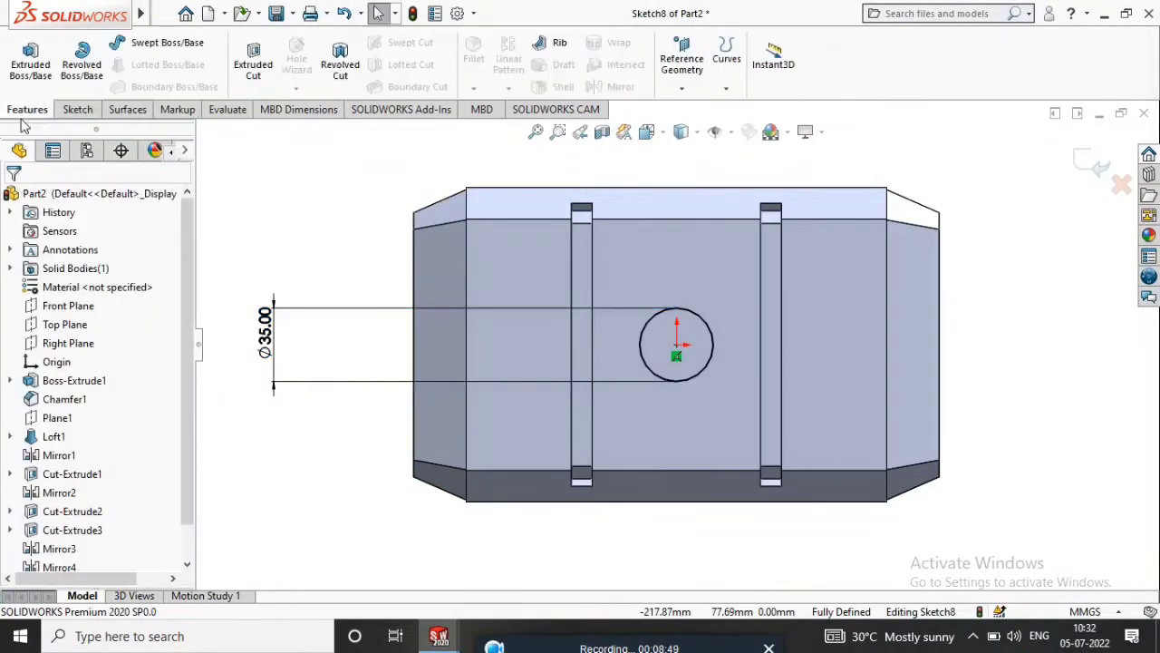
click(245, 57)
click(113, 305)
click(100, 327)
click(14, 198)
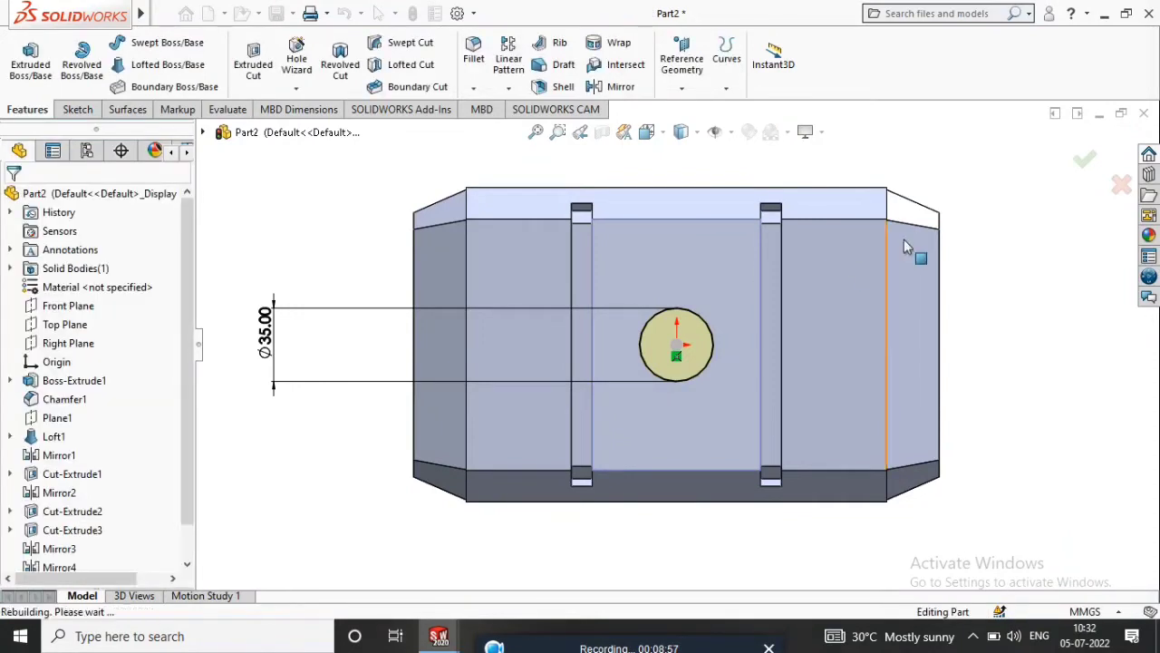
middle_drag(914, 260, 747, 254)
scroll(654, 287, down, 2)
scroll(655, 287, up, 3)
click(682, 352)
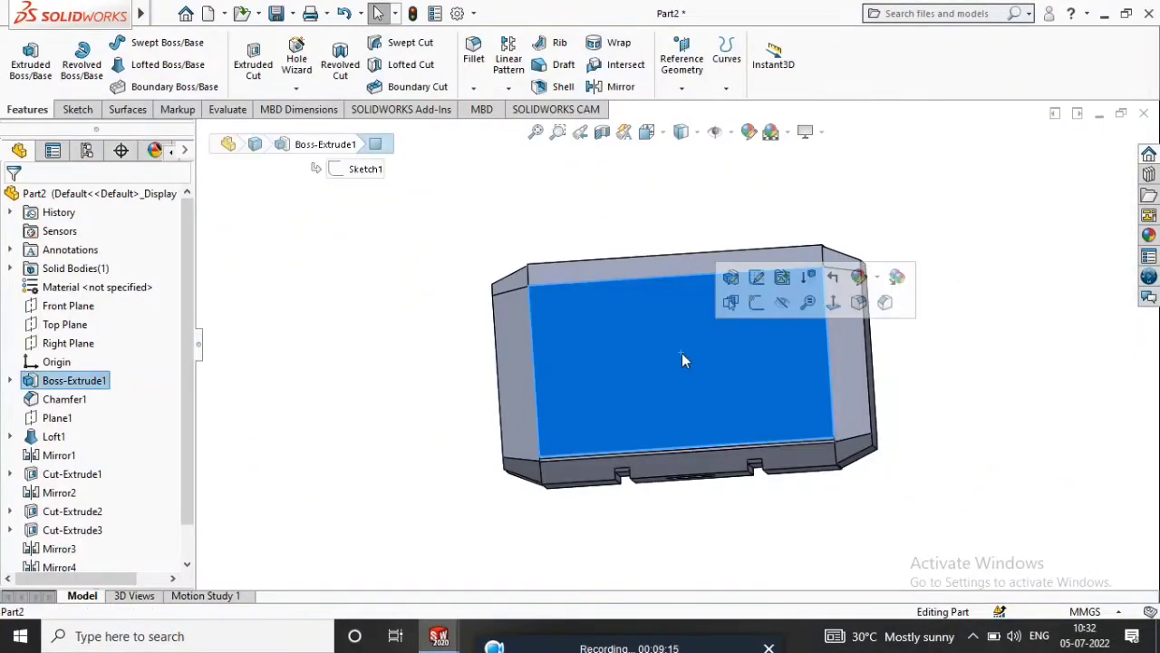
right_click(675, 376)
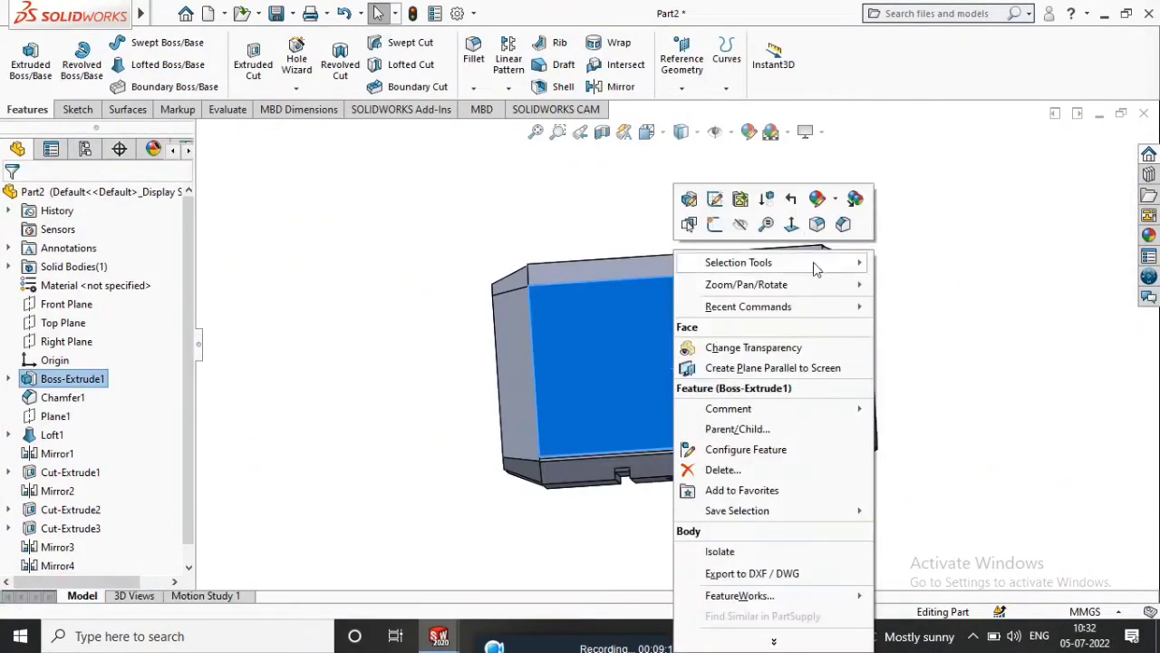
click(797, 225)
right_click(744, 325)
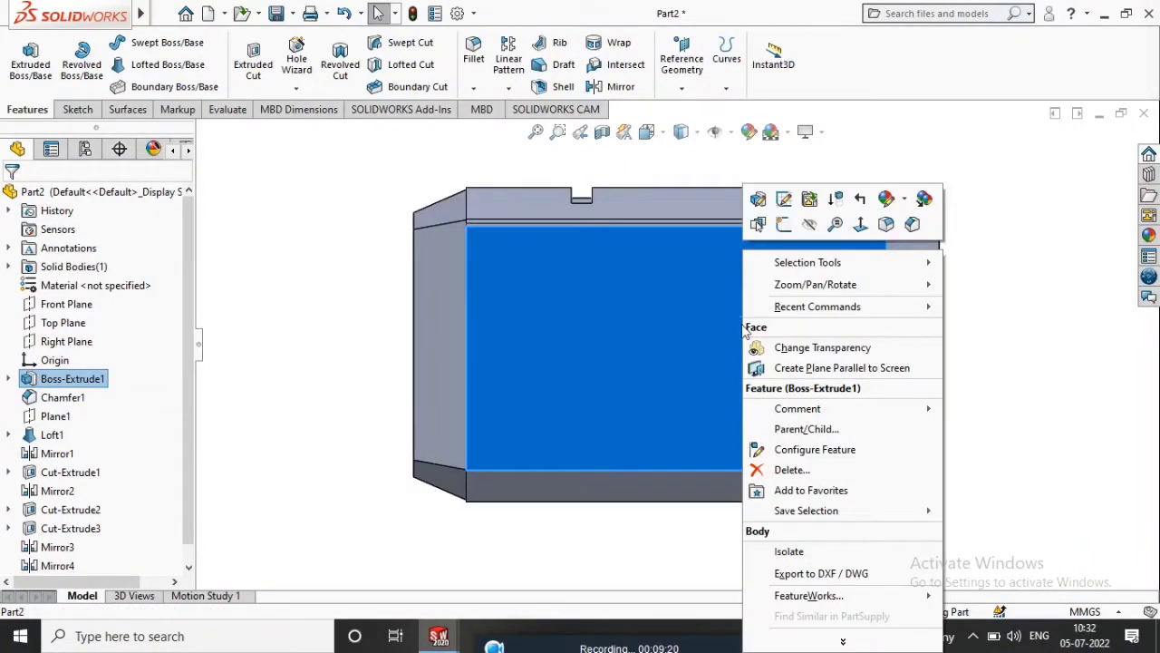
click(338, 169)
middle_drag(368, 221, 325, 384)
middle_drag(505, 212, 467, 553)
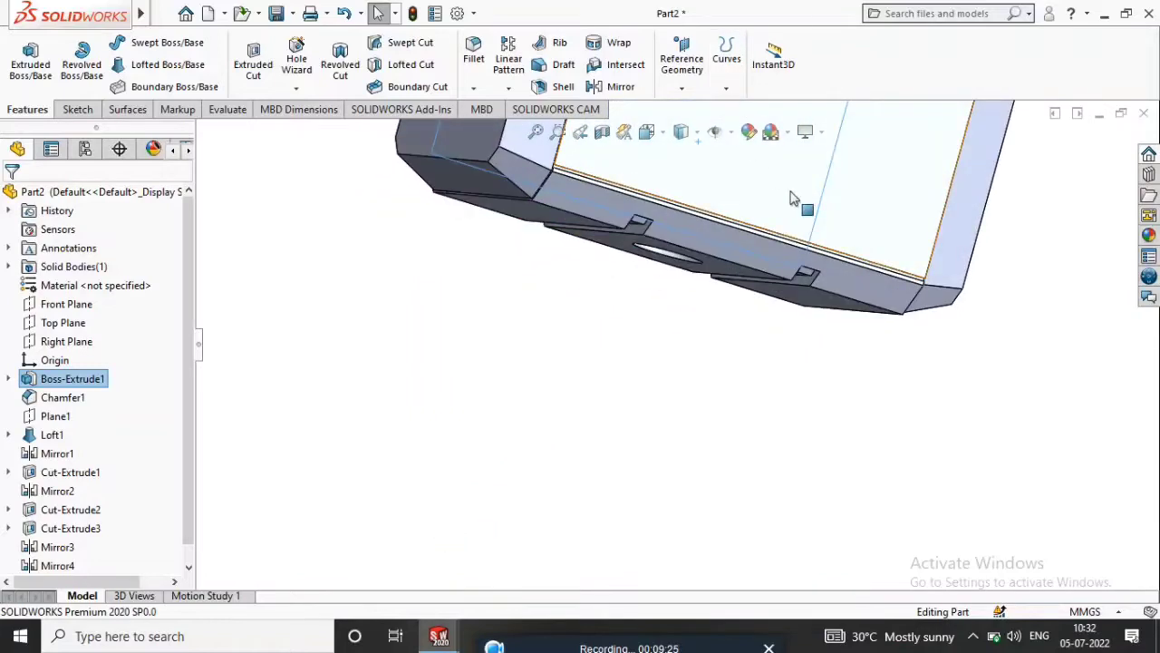
Step: Open a new sketch on the large plain face adjoining the grooved side, viewed normal to that face
click(813, 204)
click(964, 145)
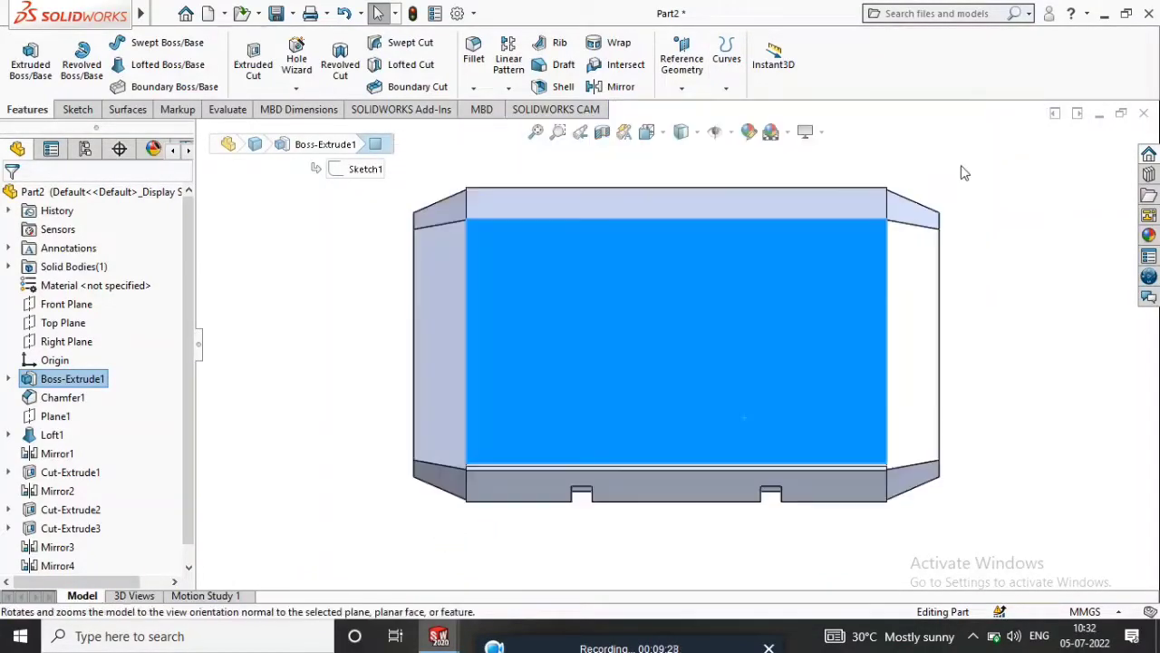
right_click(786, 317)
click(848, 226)
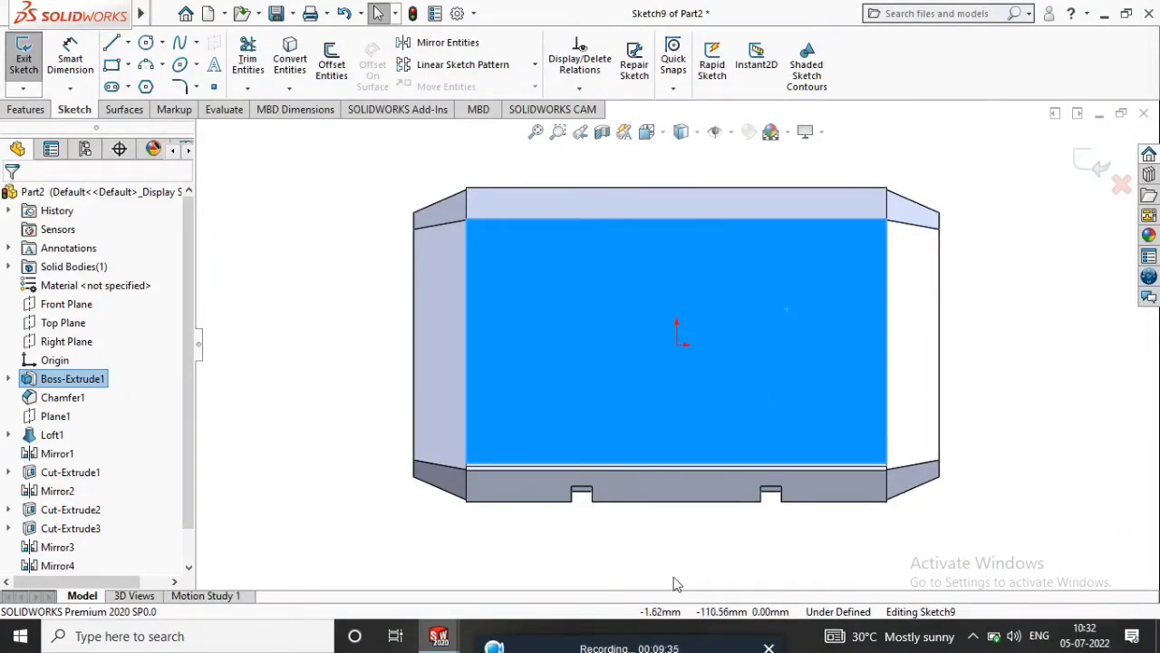
drag(587, 646, 585, 621)
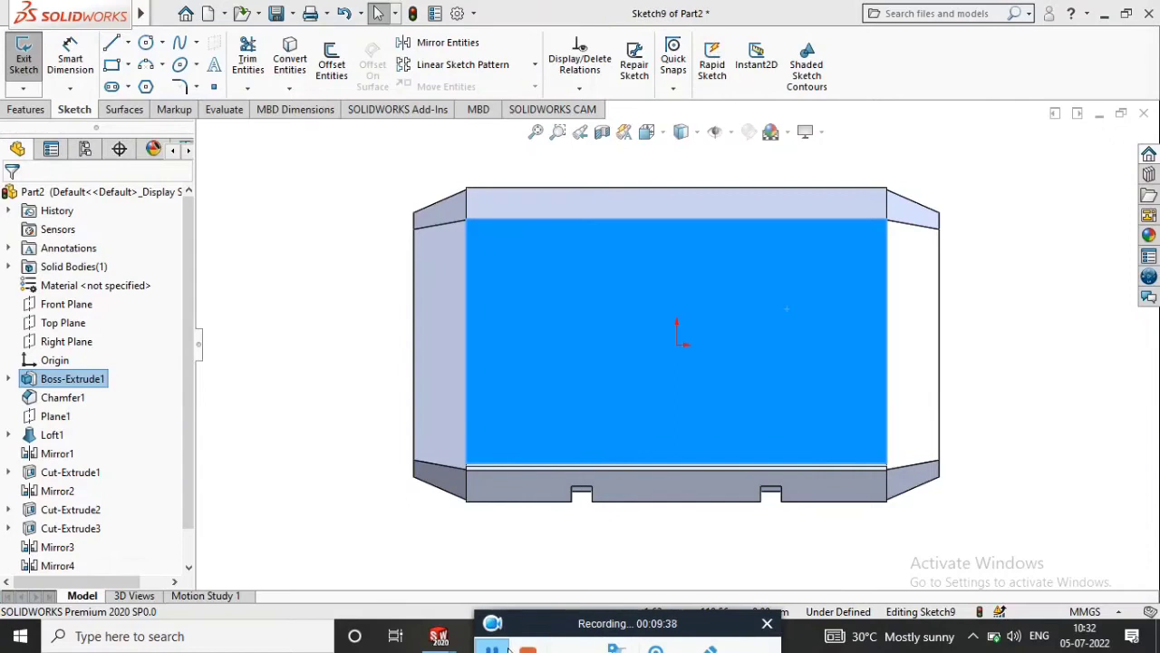
Step: Draw a vertical construction line about 50 mm long upward from the origin
click(110, 44)
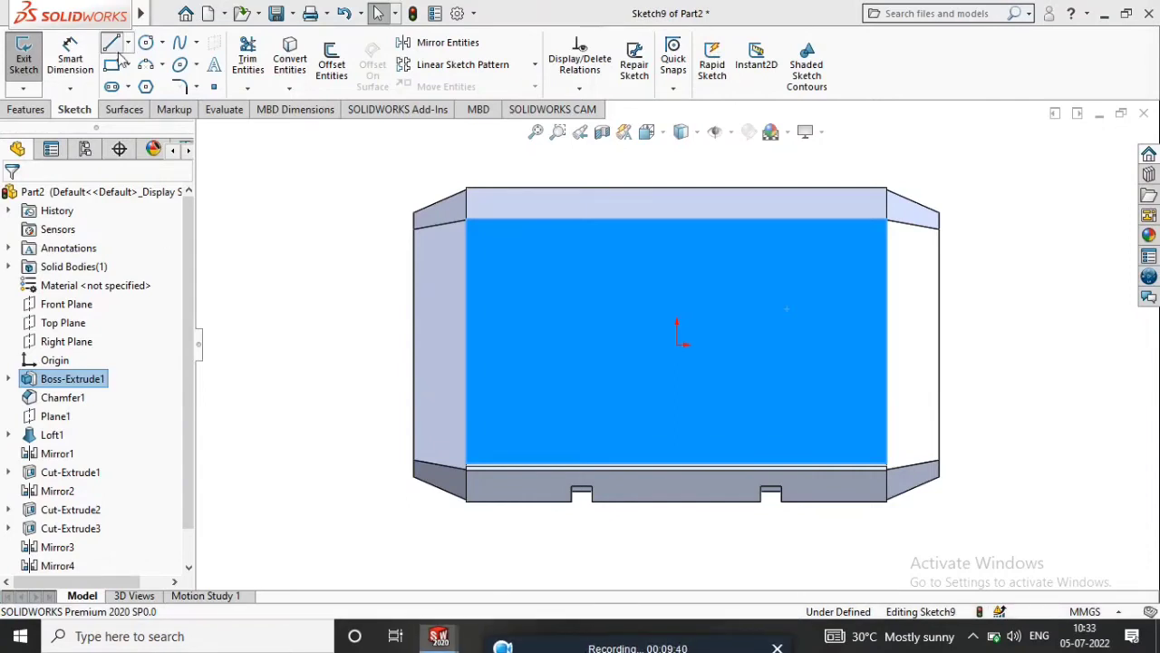
click(676, 345)
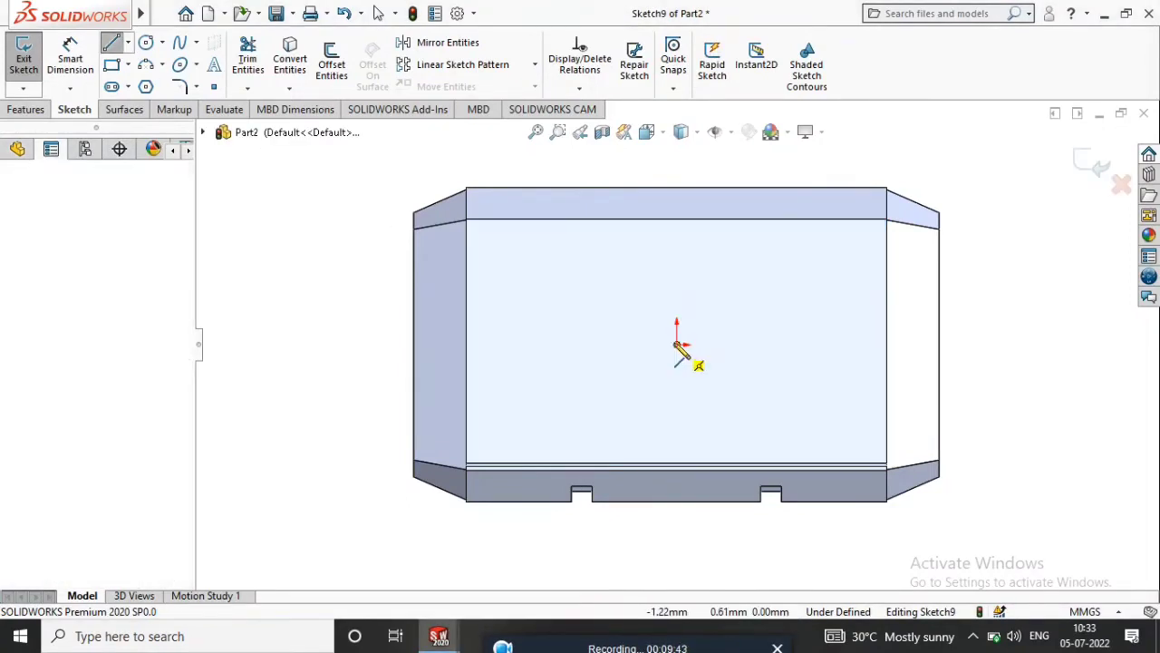
click(678, 241)
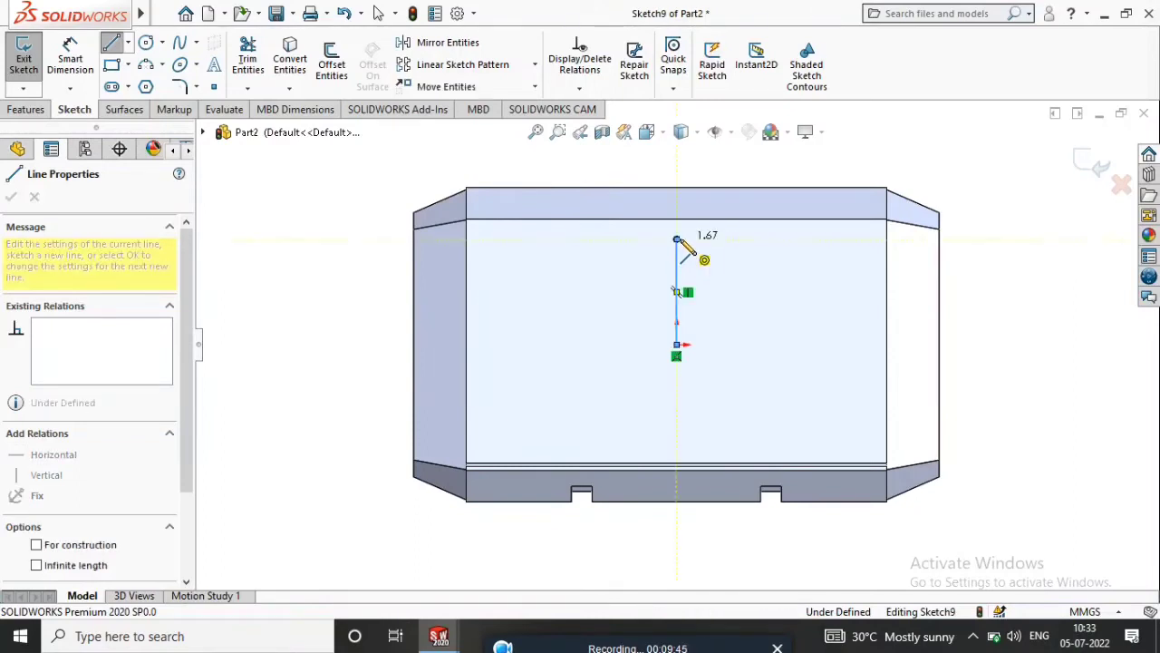
right_click(688, 248)
click(723, 209)
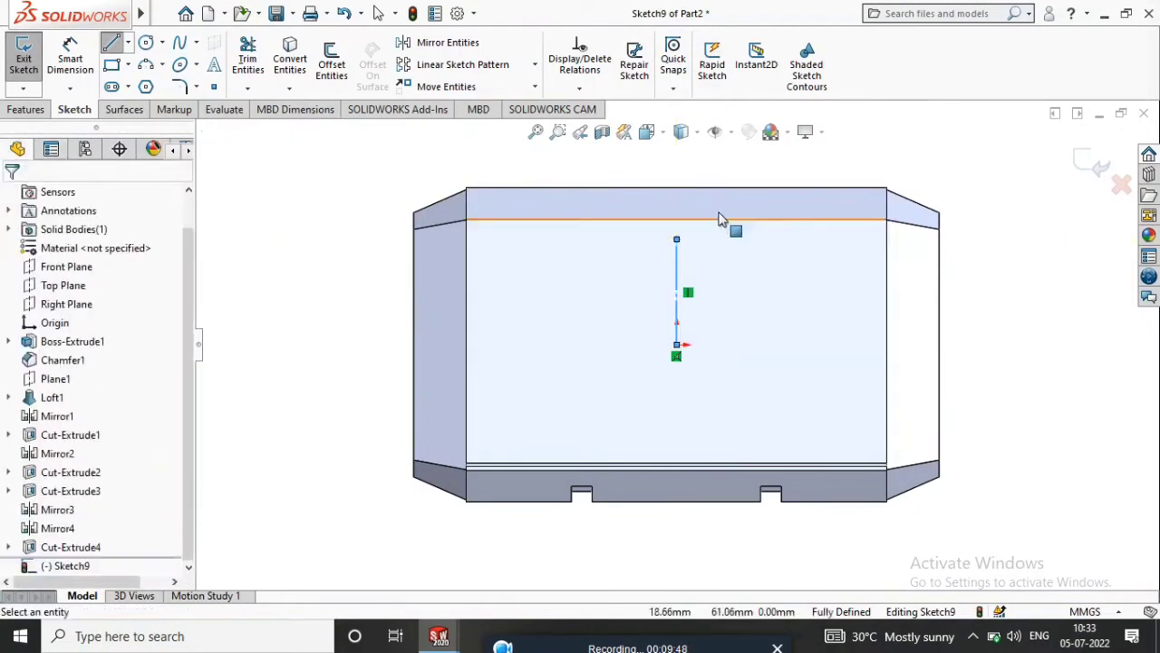
Step: Draw a construction line about 57 mm long from the origin, sloping down to the right
click(113, 42)
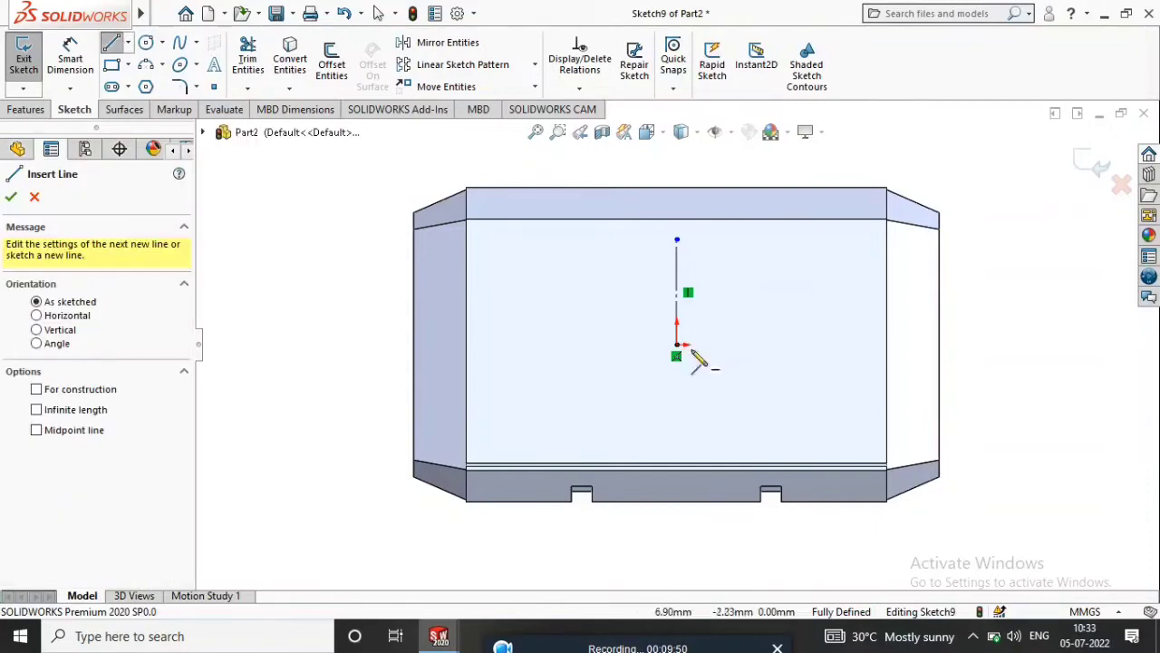
click(677, 346)
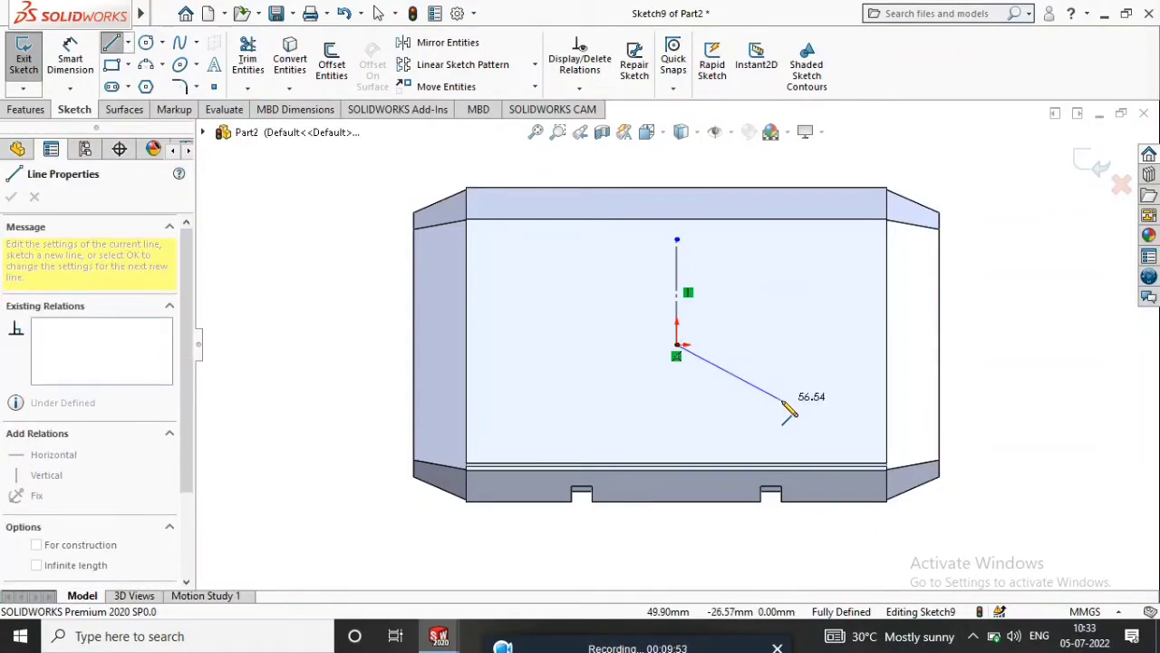
click(782, 403)
right_click(817, 372)
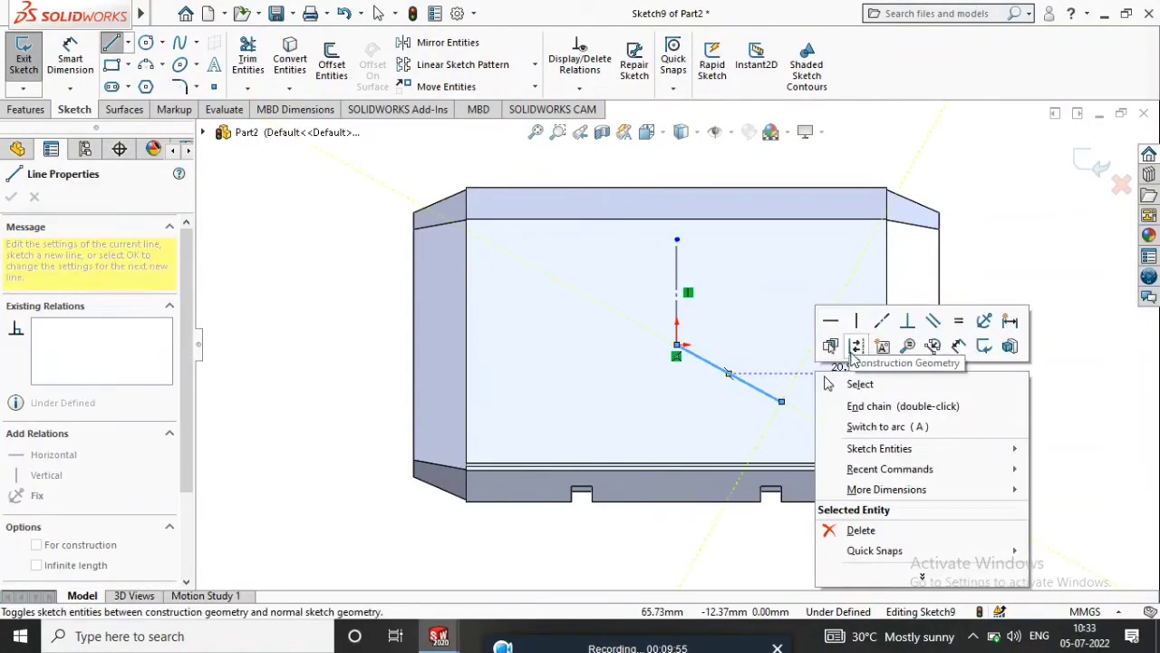
click(855, 346)
Step: Draw a third construction line about 57 mm long from the origin, sloping down to the left
click(113, 43)
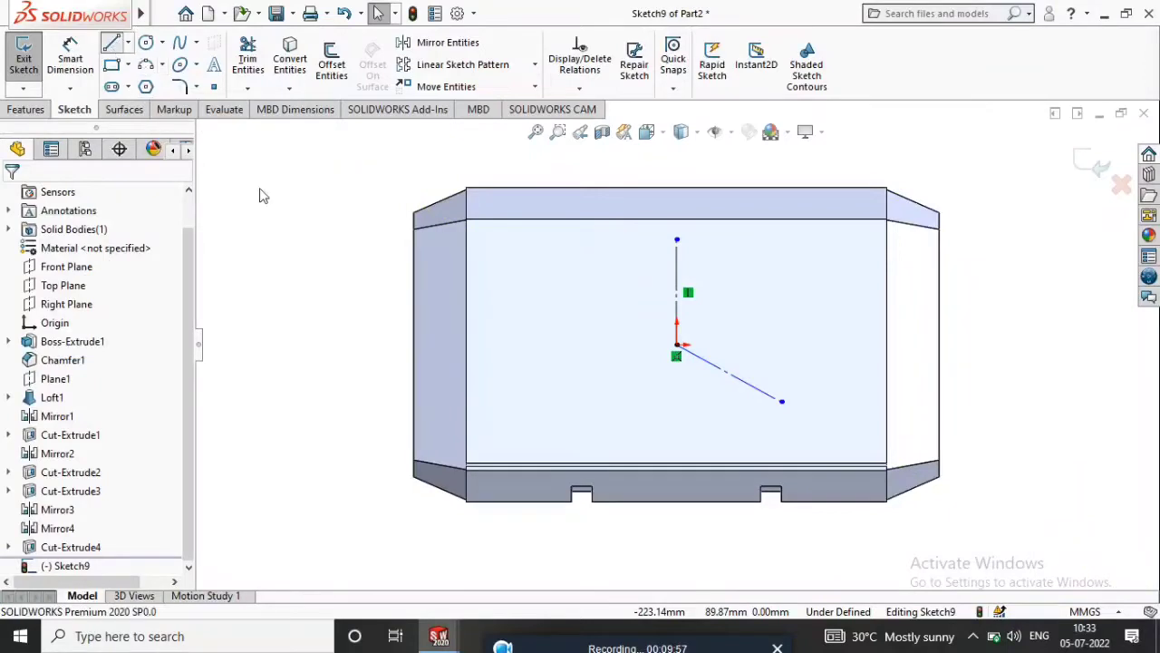
click(678, 346)
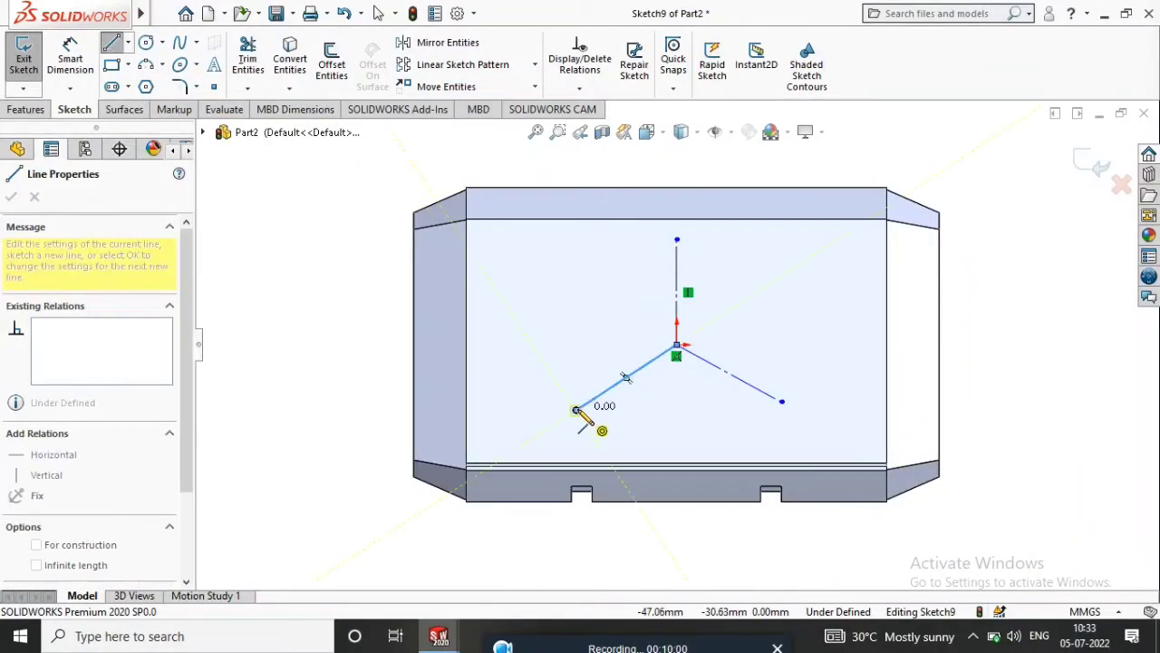
right_click(580, 353)
click(623, 301)
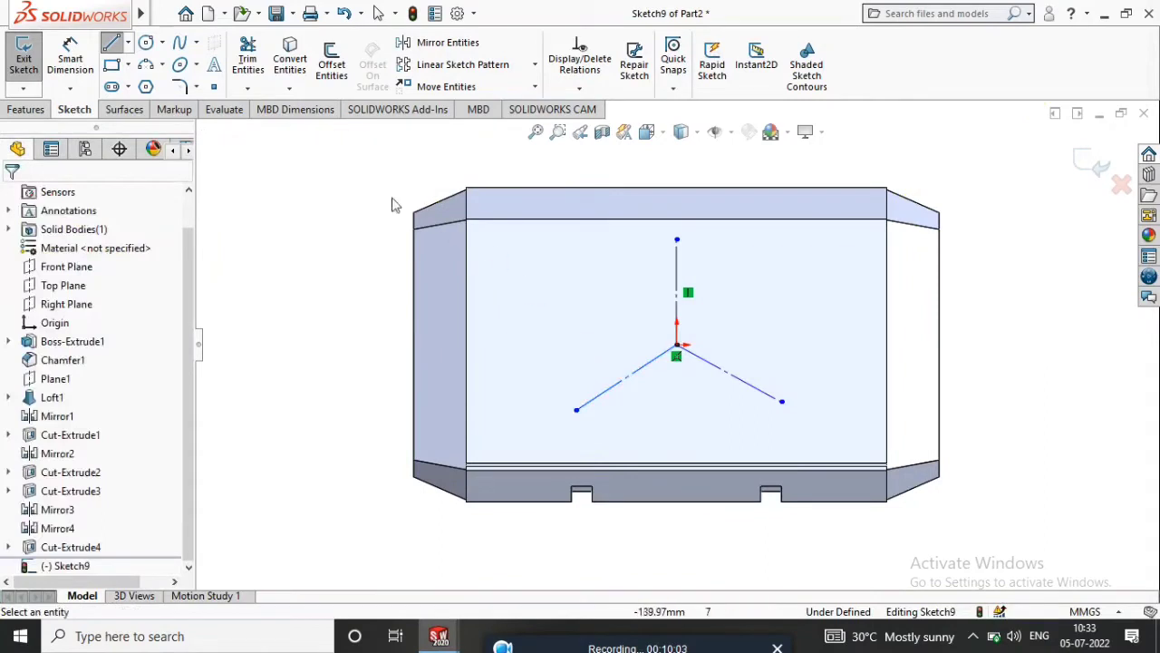
key(Escape)
Step: Set the vertical construction line's length to 40 mm
click(89, 54)
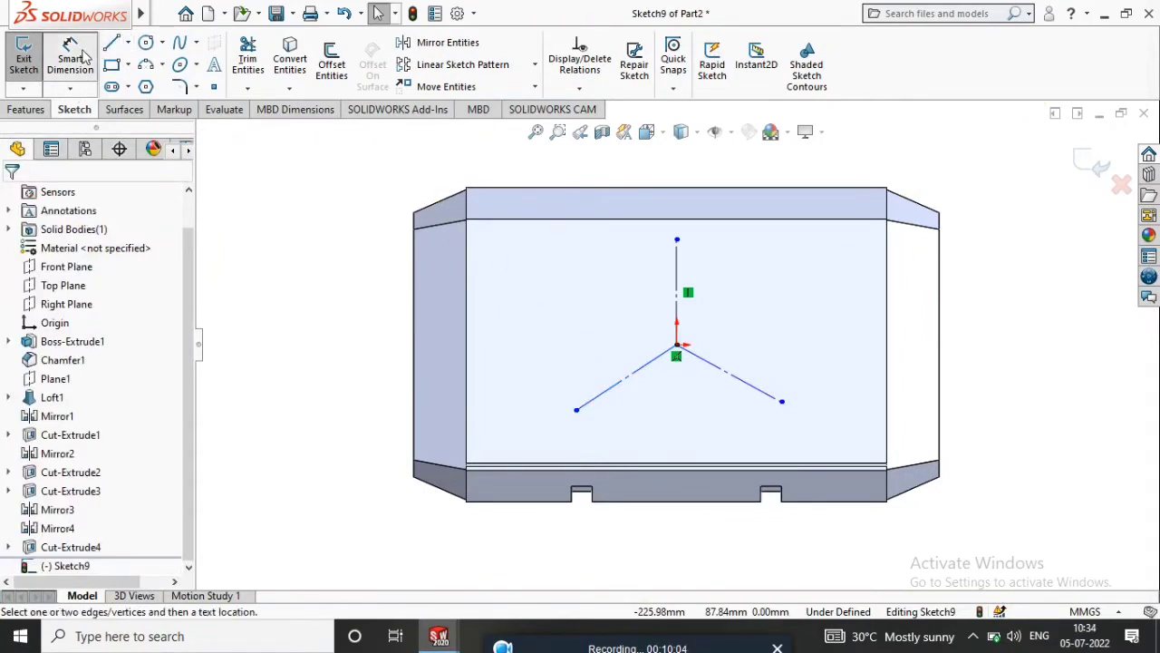
click(682, 309)
click(595, 303)
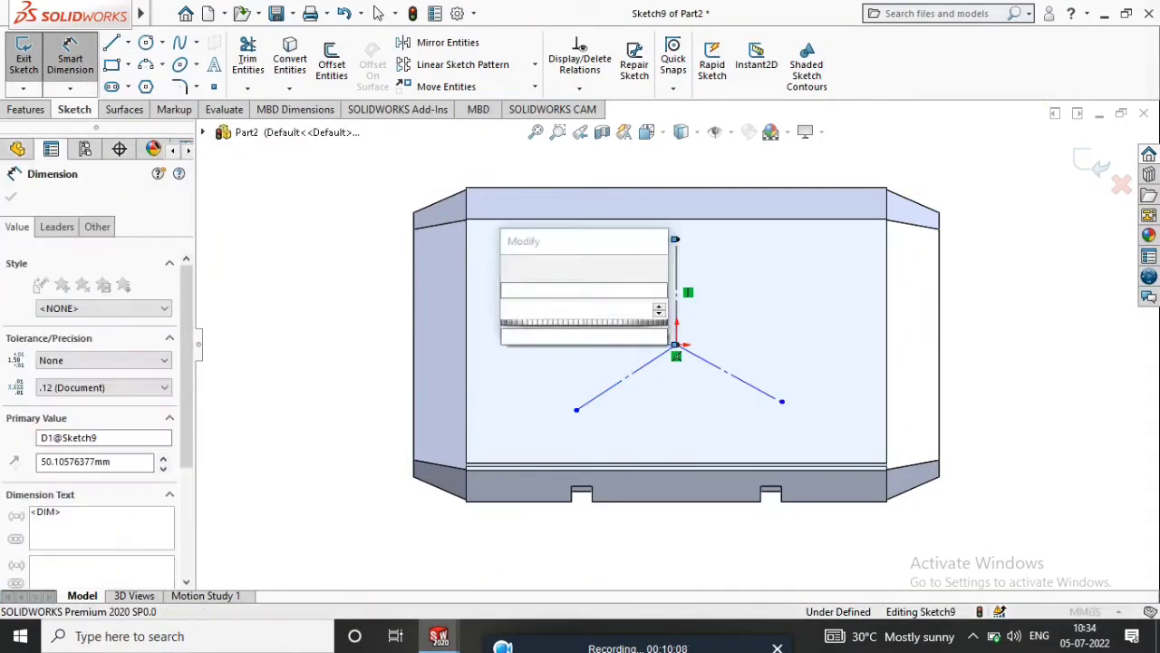
text(40)
key(Return)
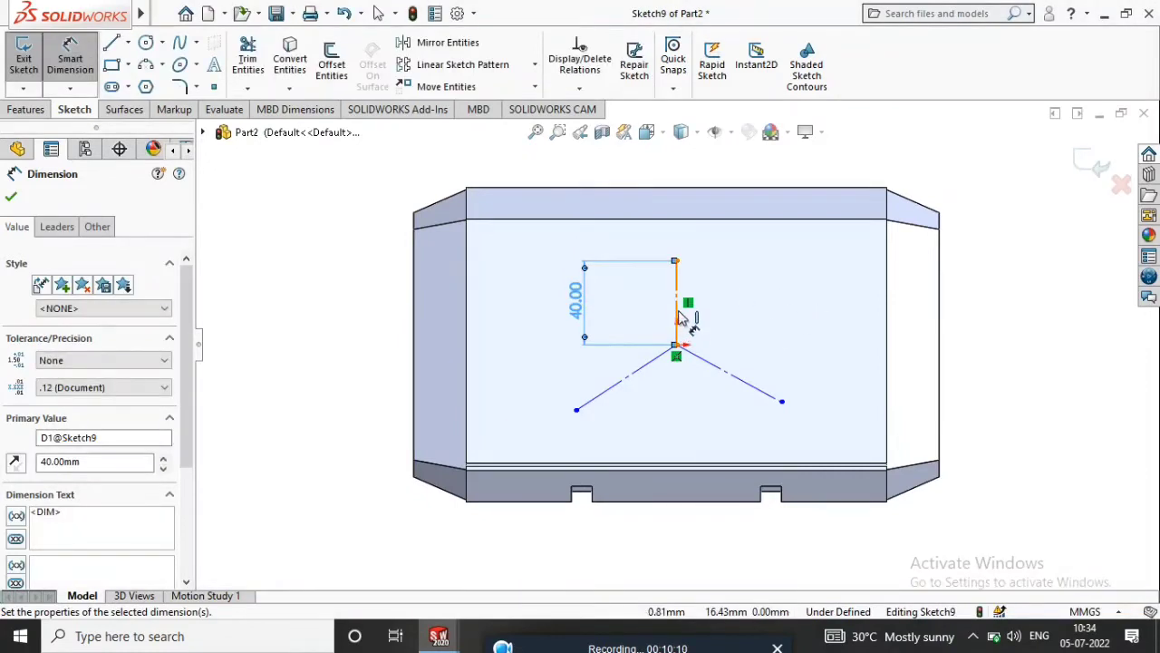
Step: Set the angle between the vertical and the lower-right construction lines to 120°
click(681, 322)
click(729, 373)
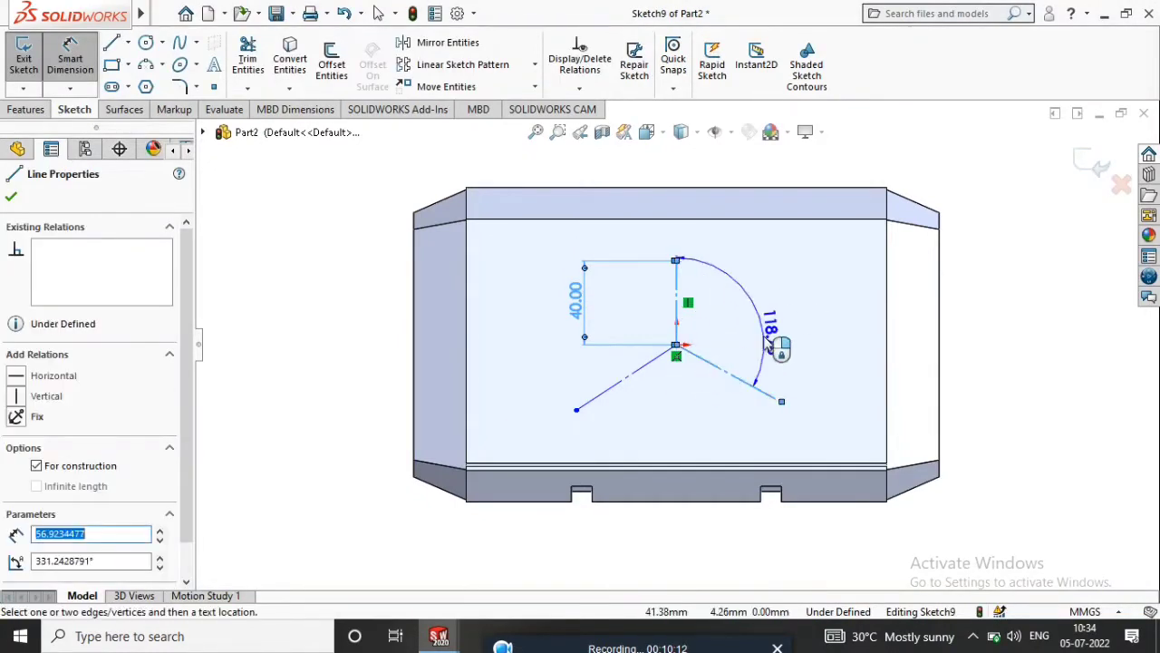
click(777, 341)
text(120)
key(Return)
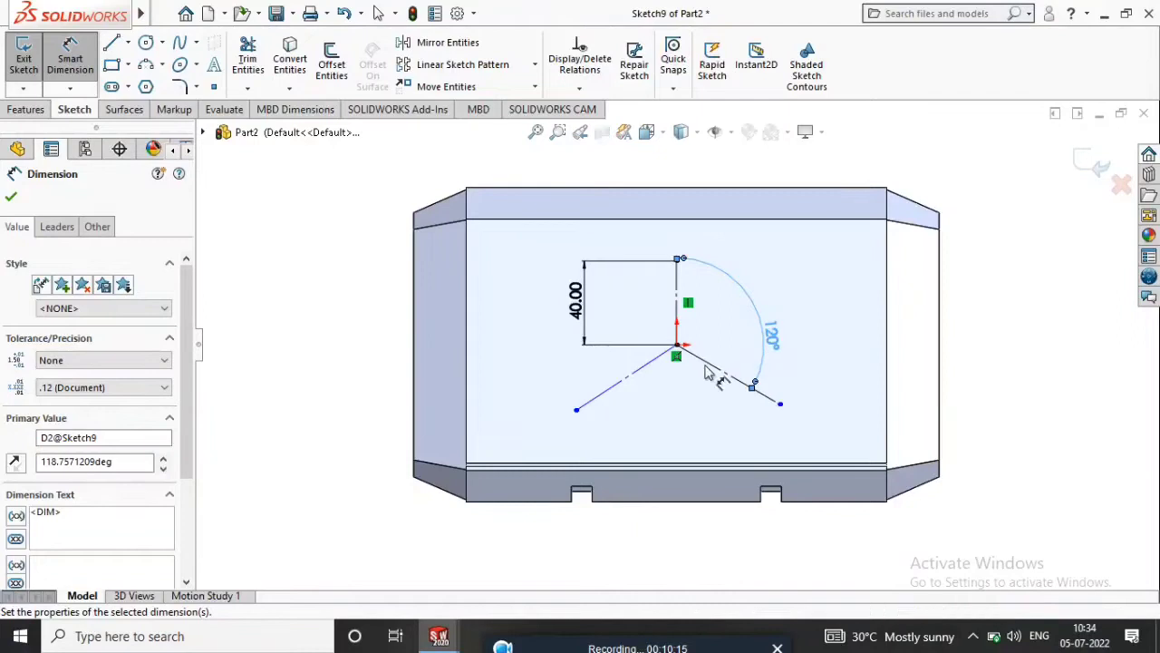
Step: Set the angle between the vertical and the lower-left construction lines to 120°
click(646, 365)
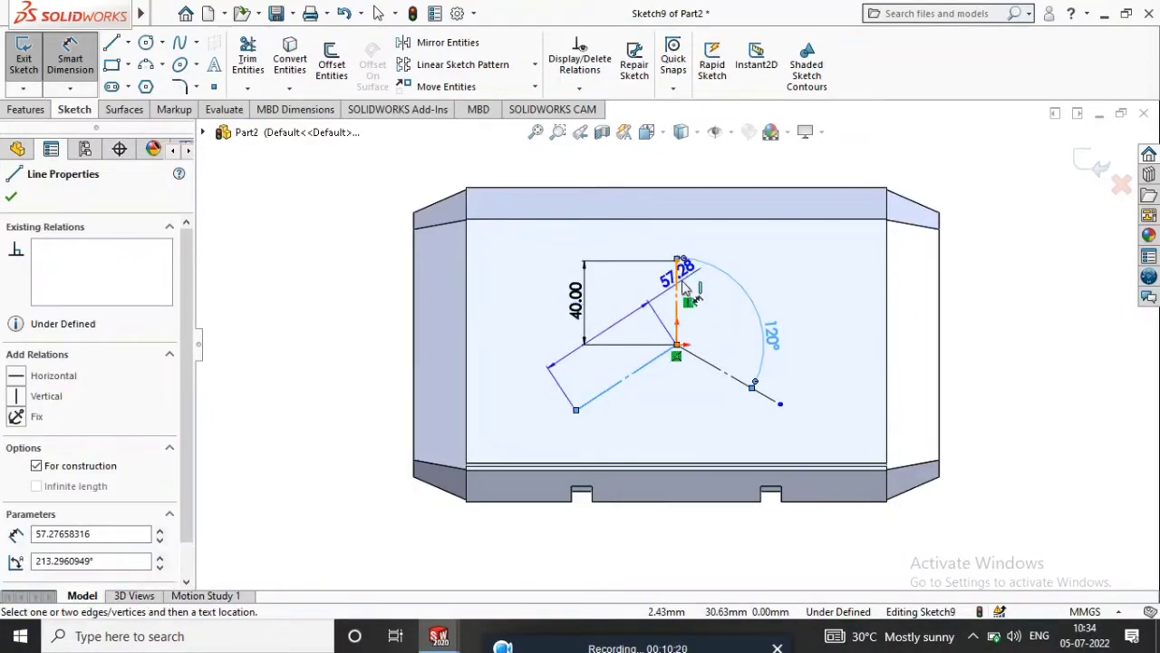
click(678, 303)
click(528, 344)
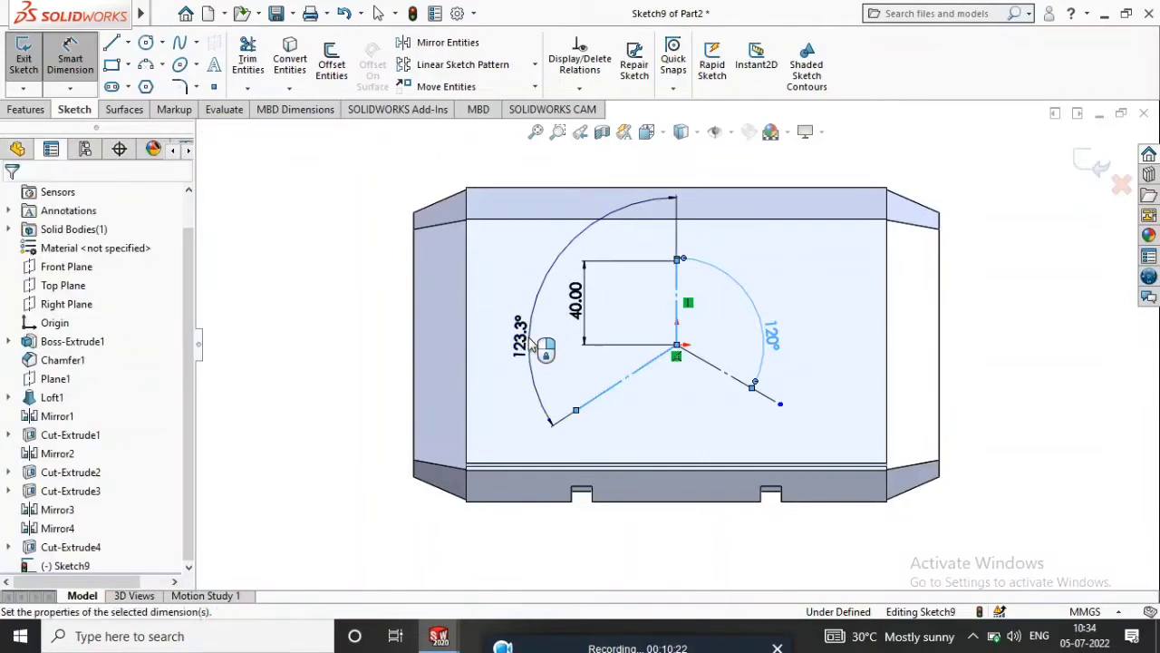
key(Return)
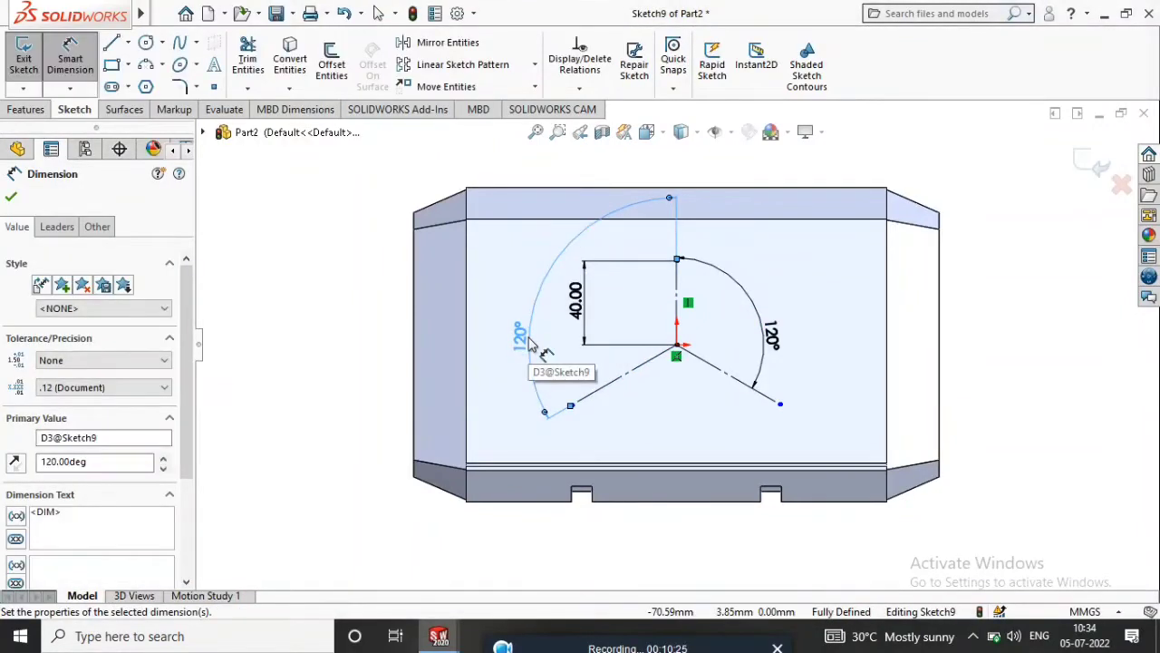
key(Escape)
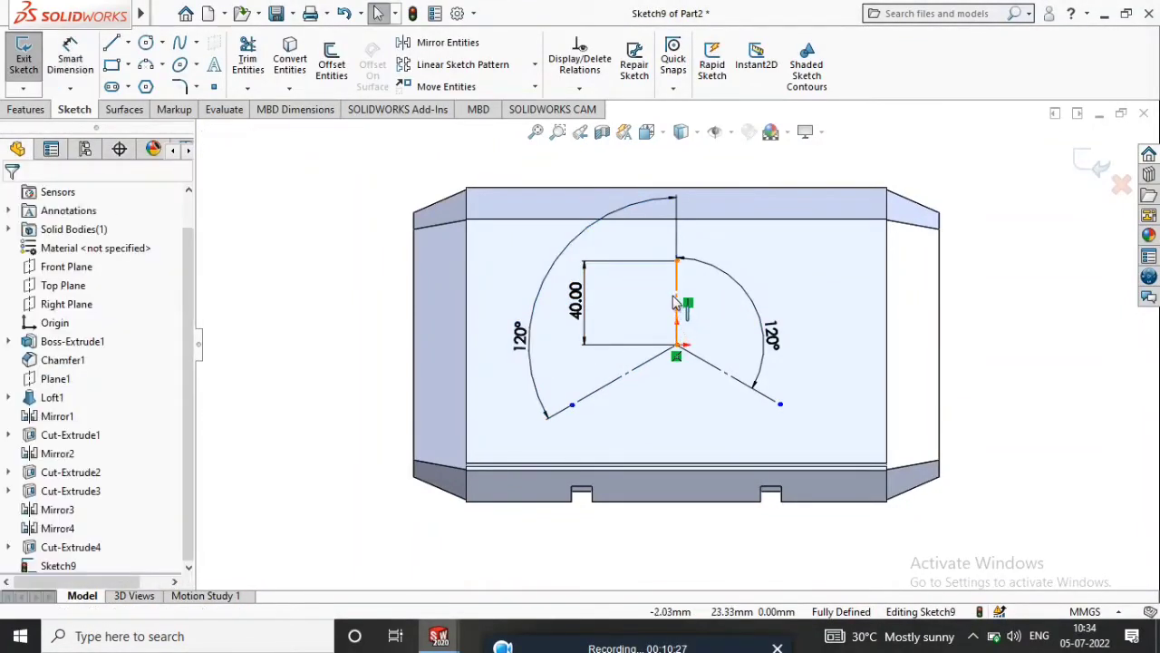
Step: Make the three construction lines equal in length
click(678, 300)
ctrl+click(697, 354)
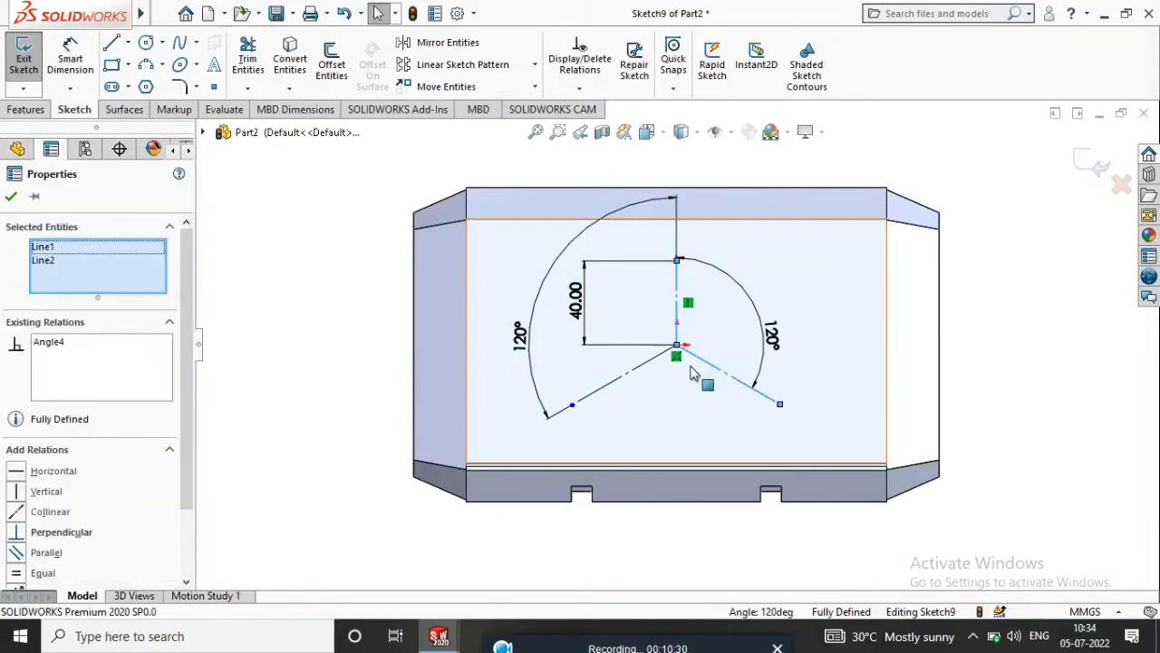
ctrl+click(641, 367)
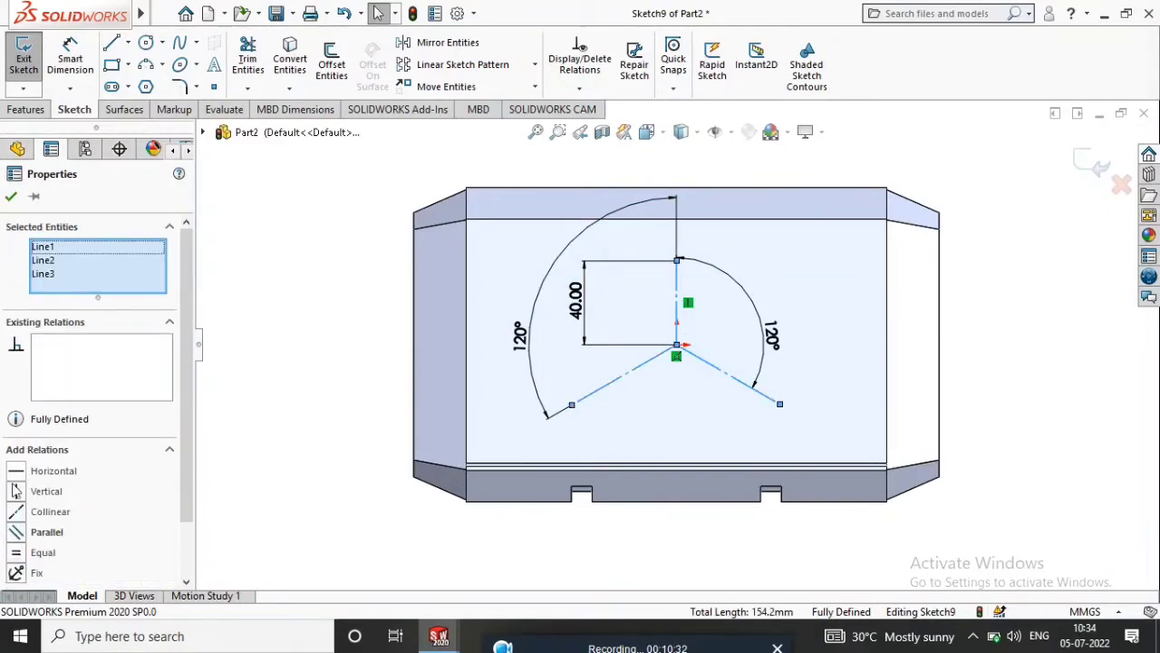
click(18, 552)
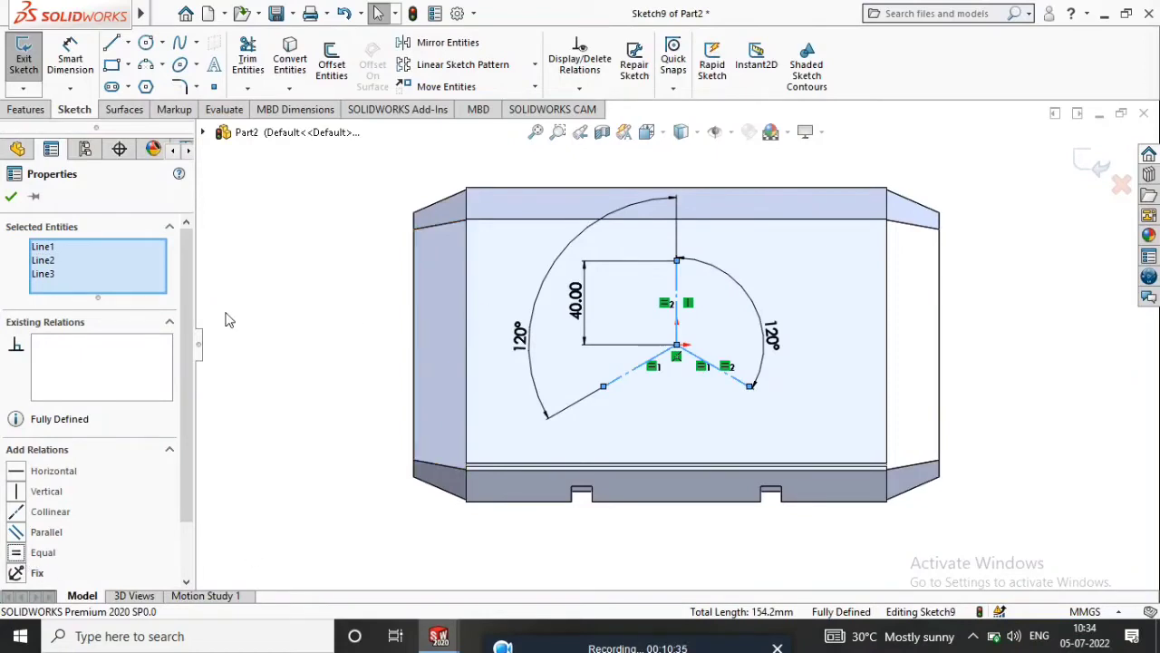
click(11, 198)
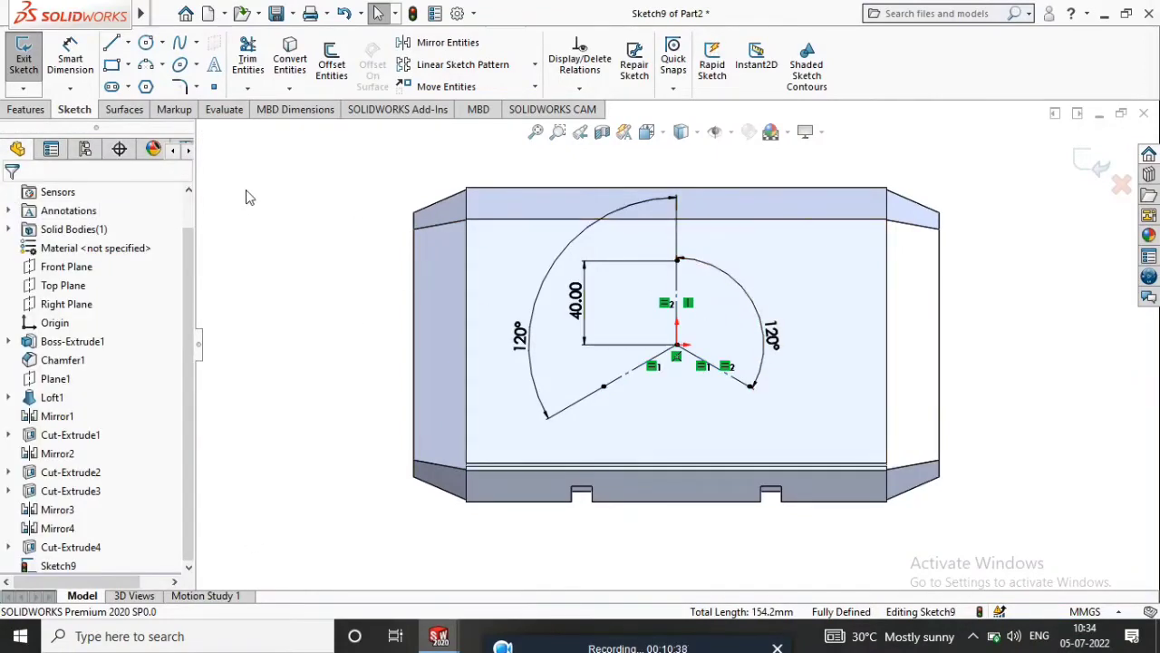
Step: Draw a three-point arc of about 35 mm radius between the two lower construction line endpoints, bulging upward over the origin
click(145, 66)
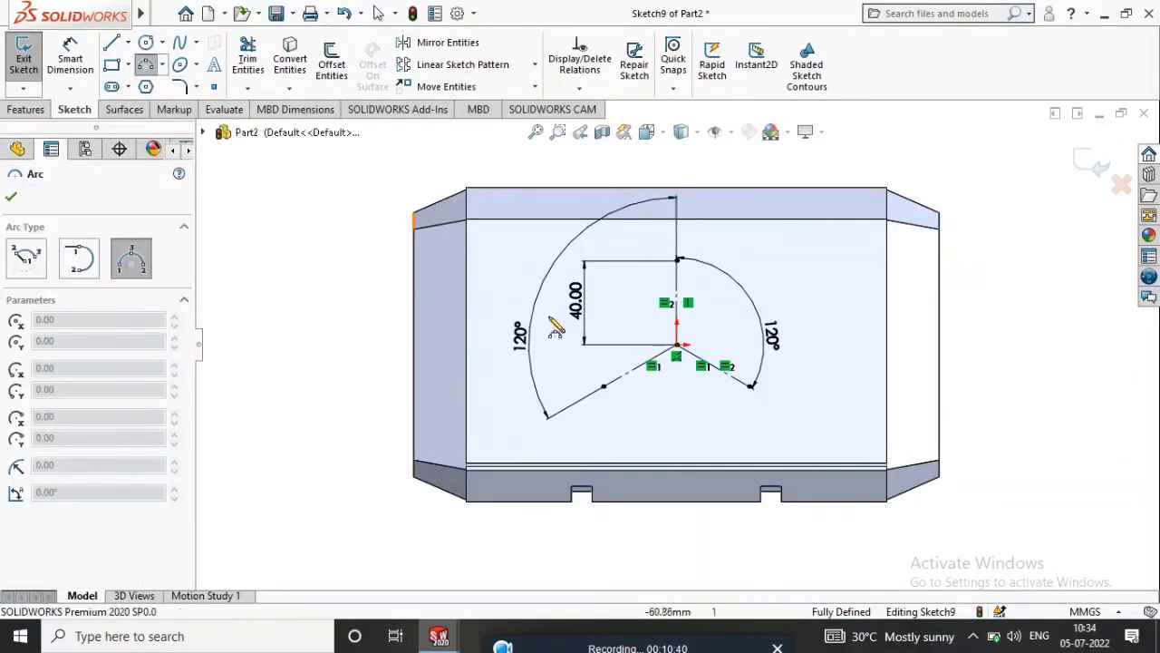
click(604, 387)
click(752, 385)
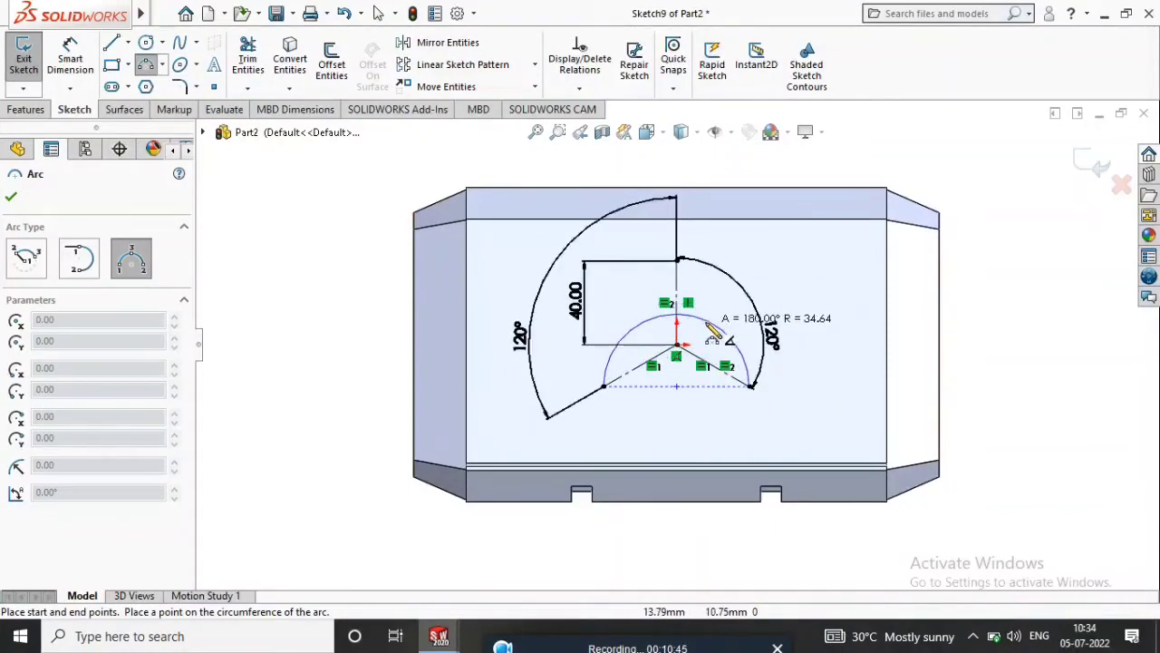
click(678, 313)
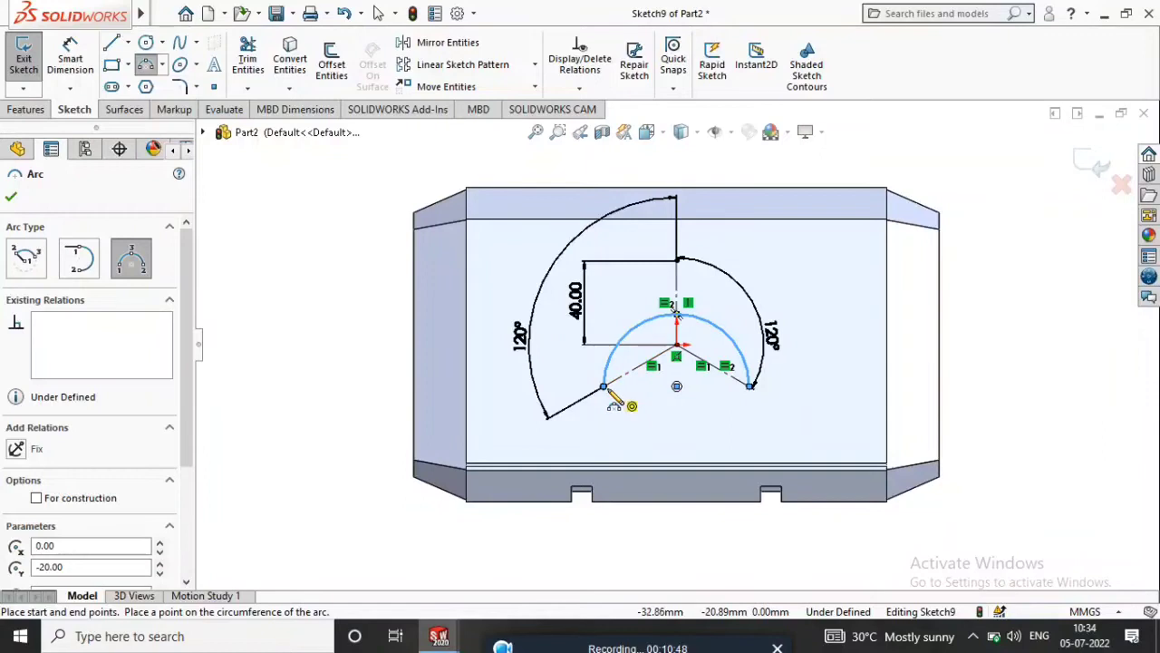
Step: Draw two arcs of about 35 mm radius from the vertical line's upper endpoint to each lower endpoint, each bulging past the origin
click(680, 262)
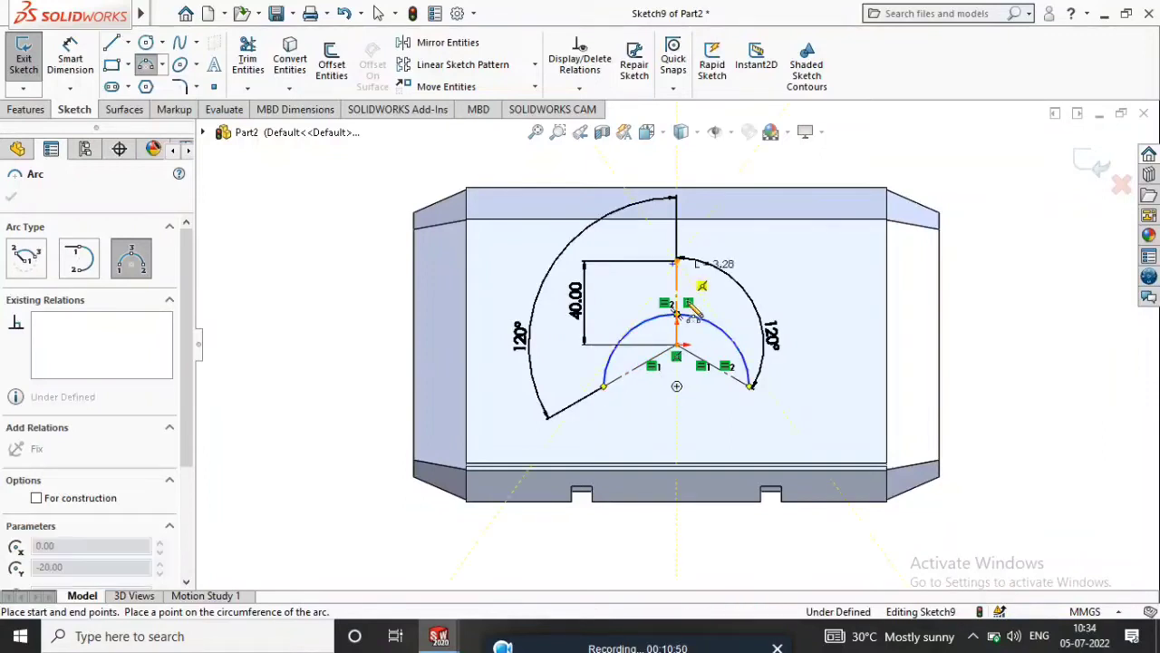
click(751, 385)
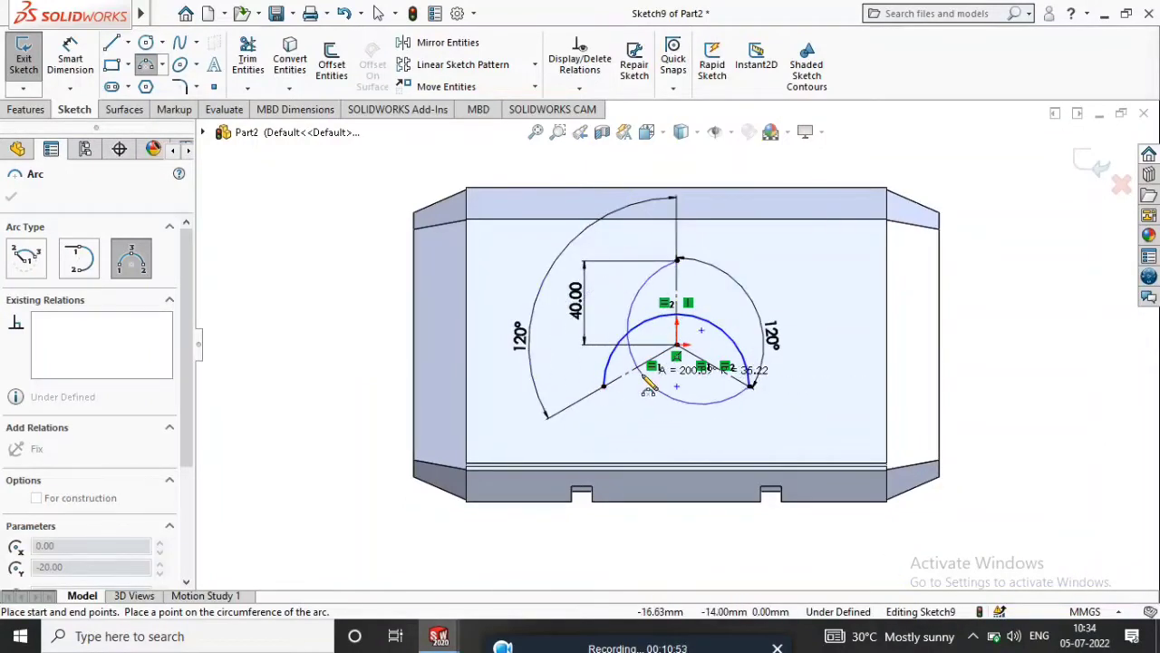
click(637, 367)
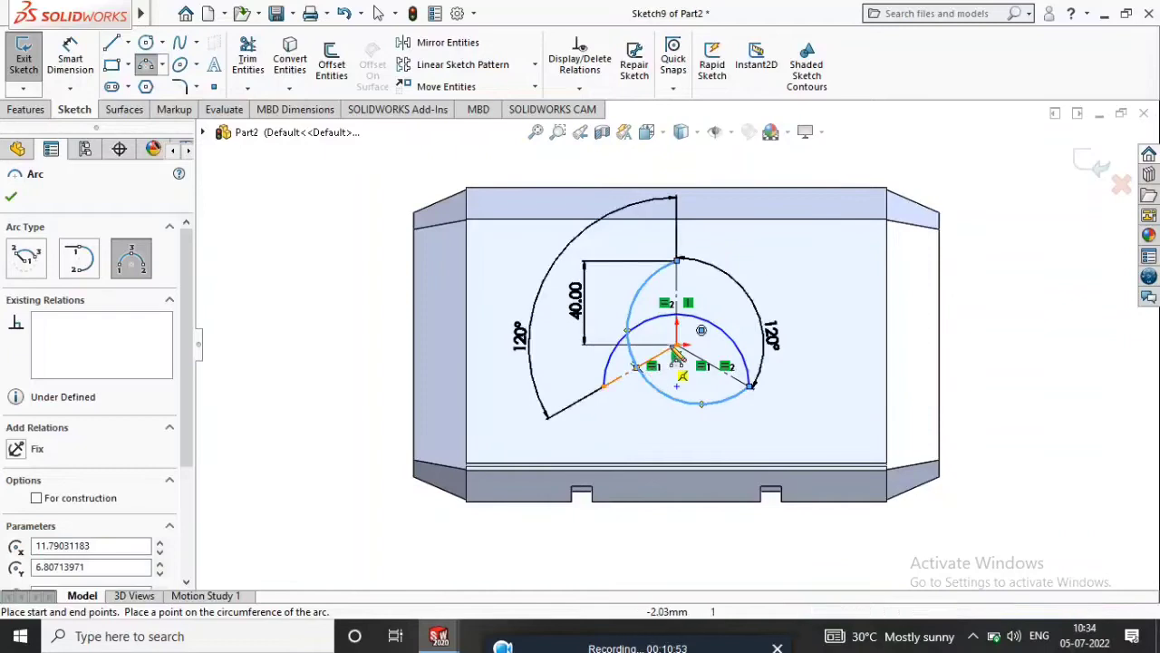
click(679, 263)
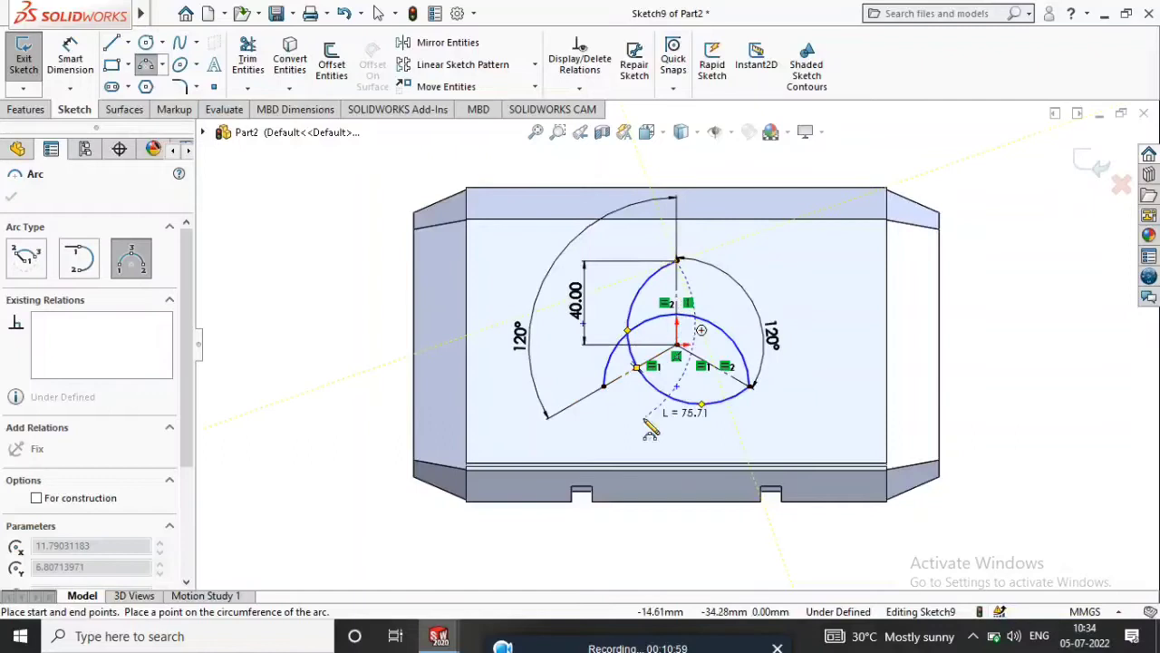
click(604, 387)
click(686, 383)
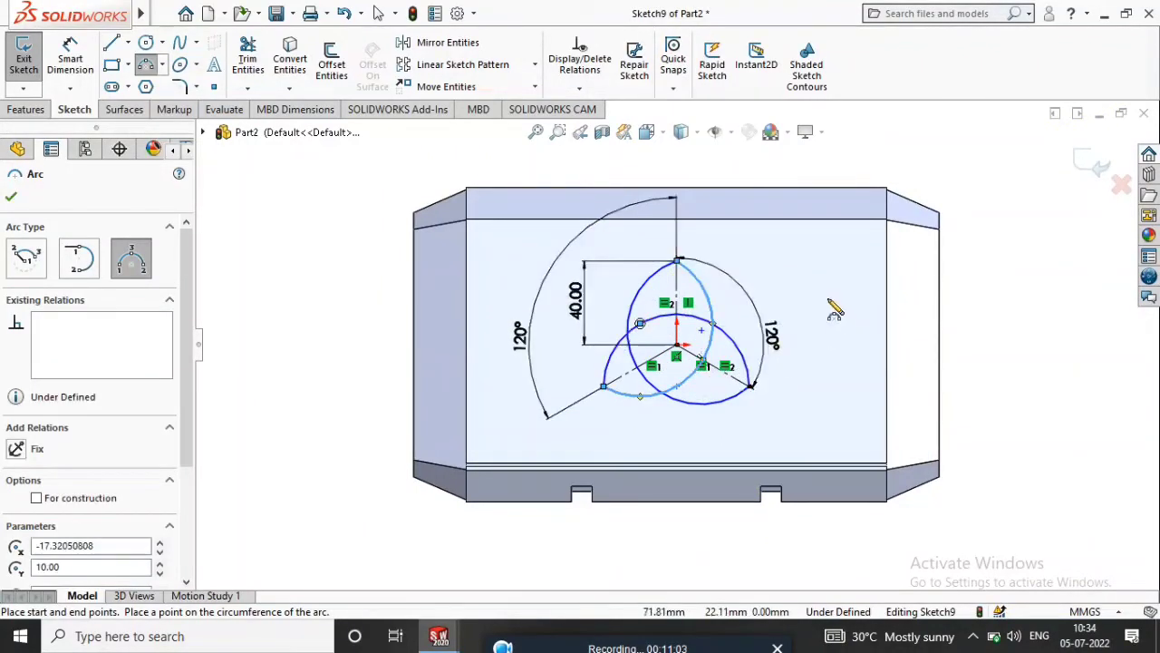
key(Escape)
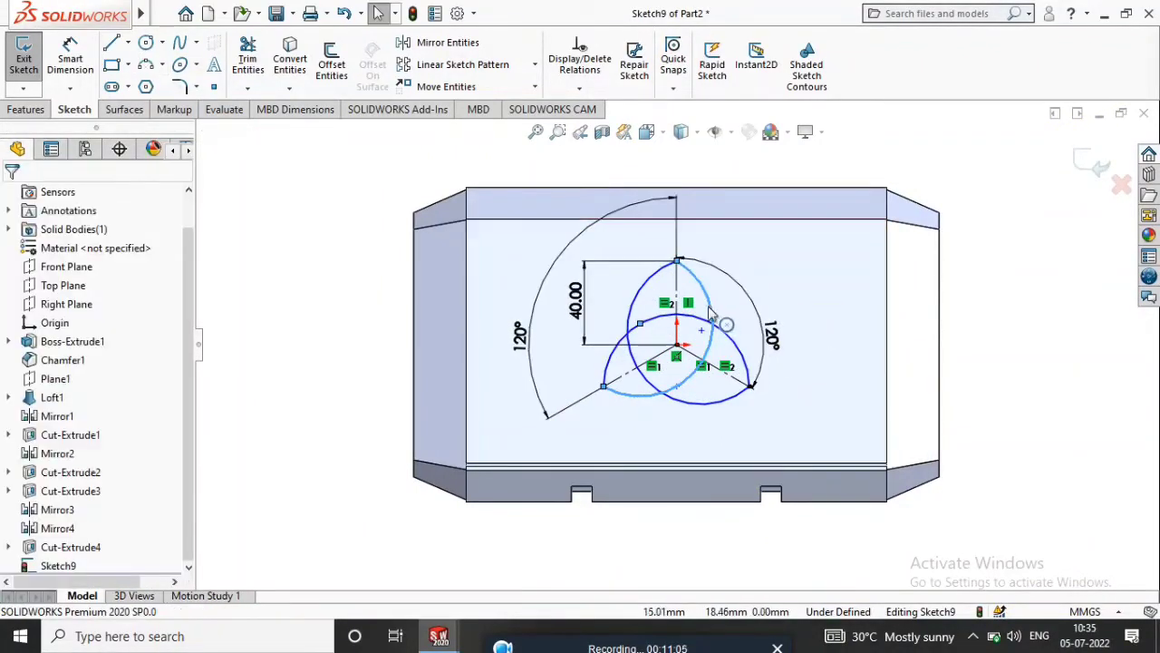
Step: Apply an Equal relation to the three arcs
click(716, 331)
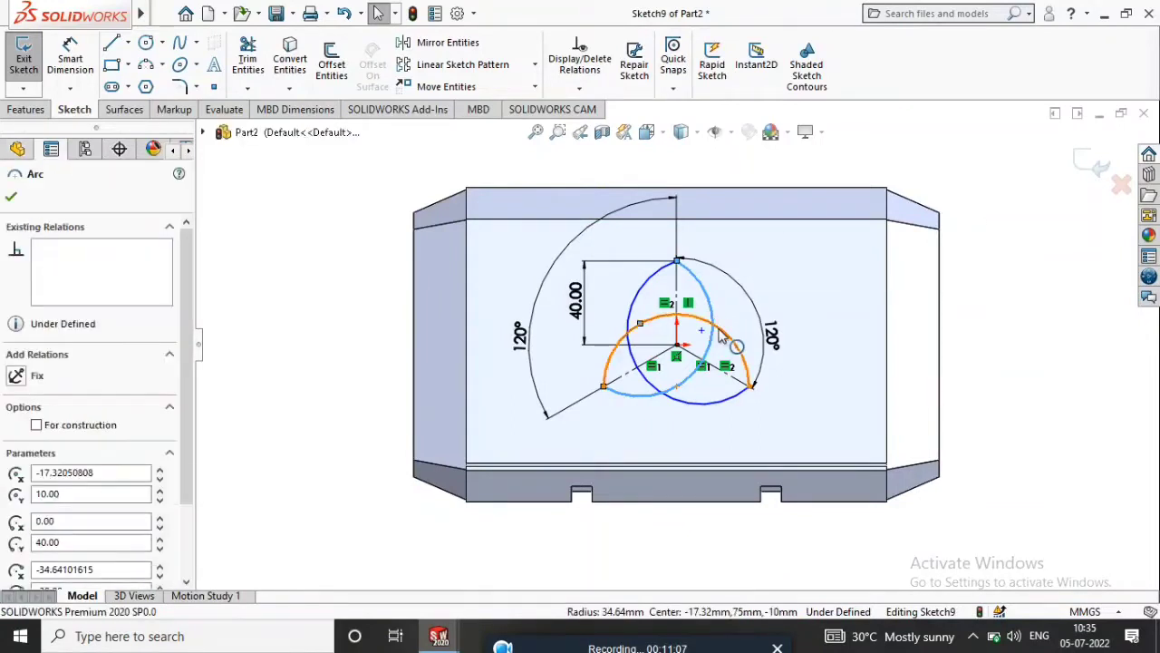
ctrl+click(641, 301)
ctrl+click(641, 301)
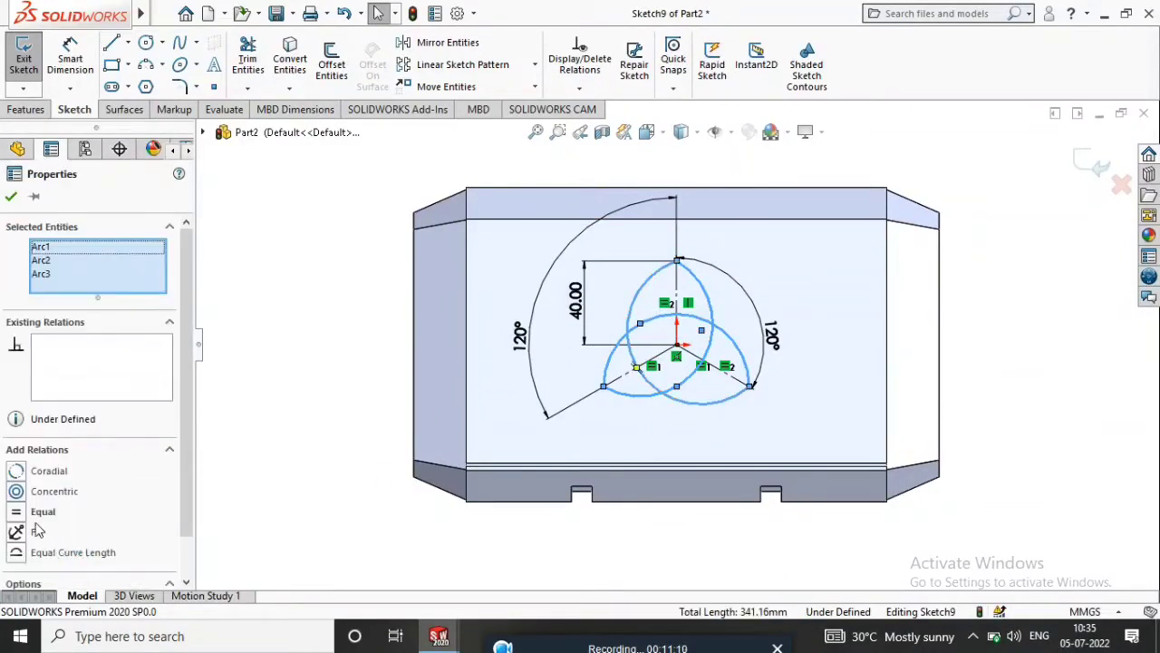
click(16, 513)
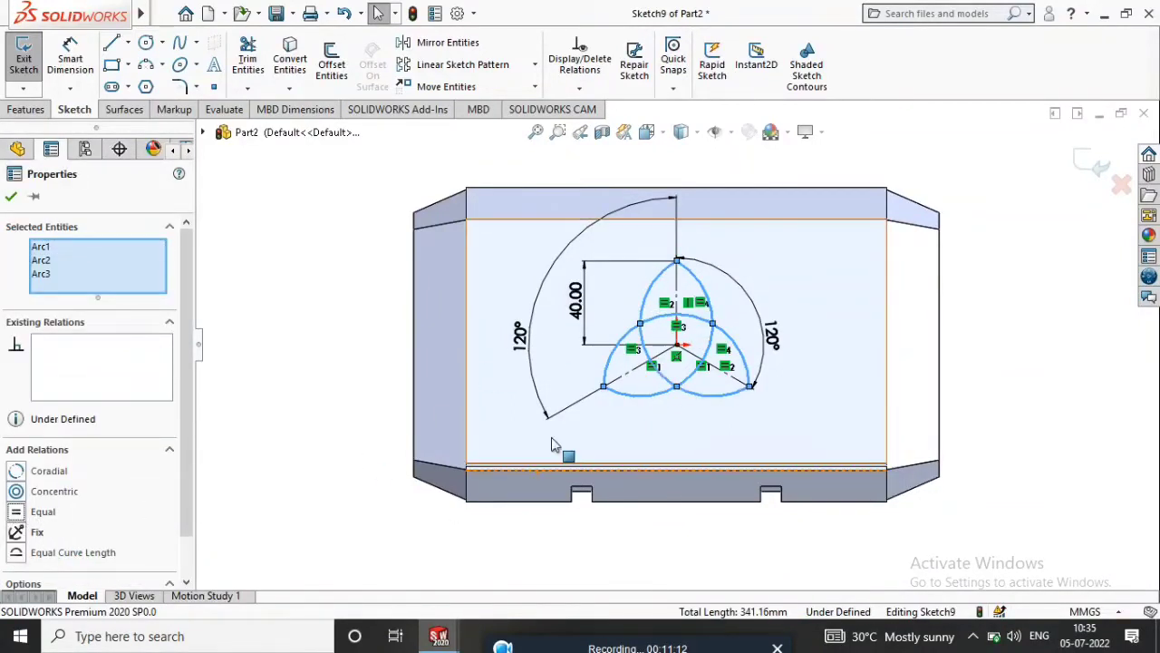
click(11, 196)
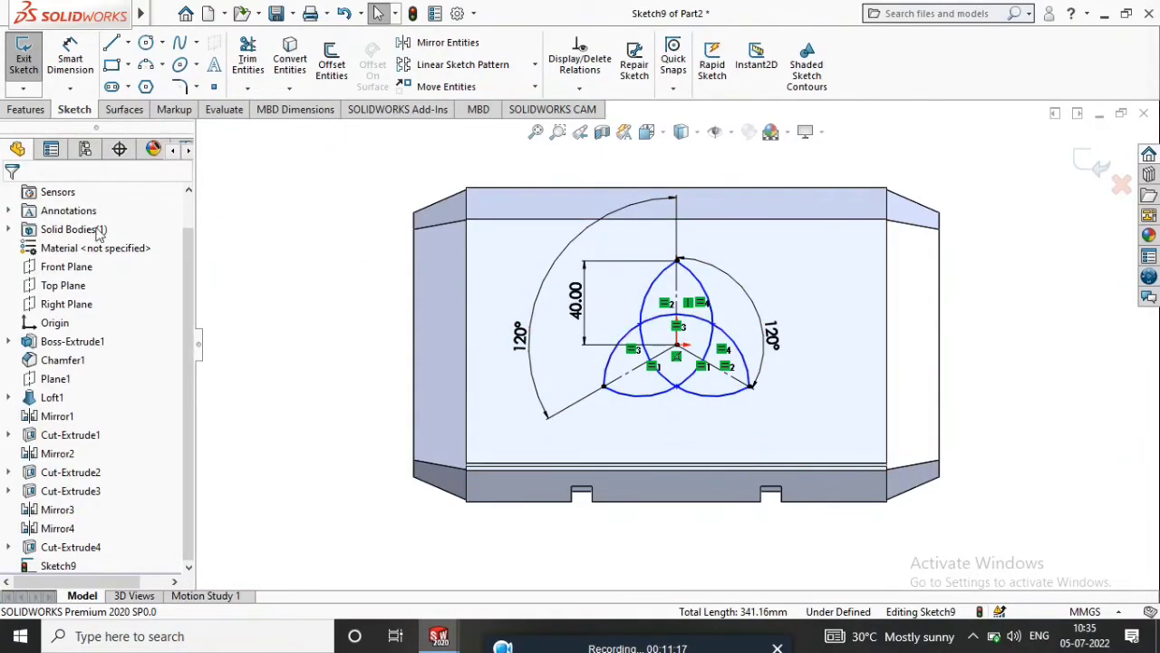
Step: Offset each of the three arcs inward by 10 mm
click(337, 62)
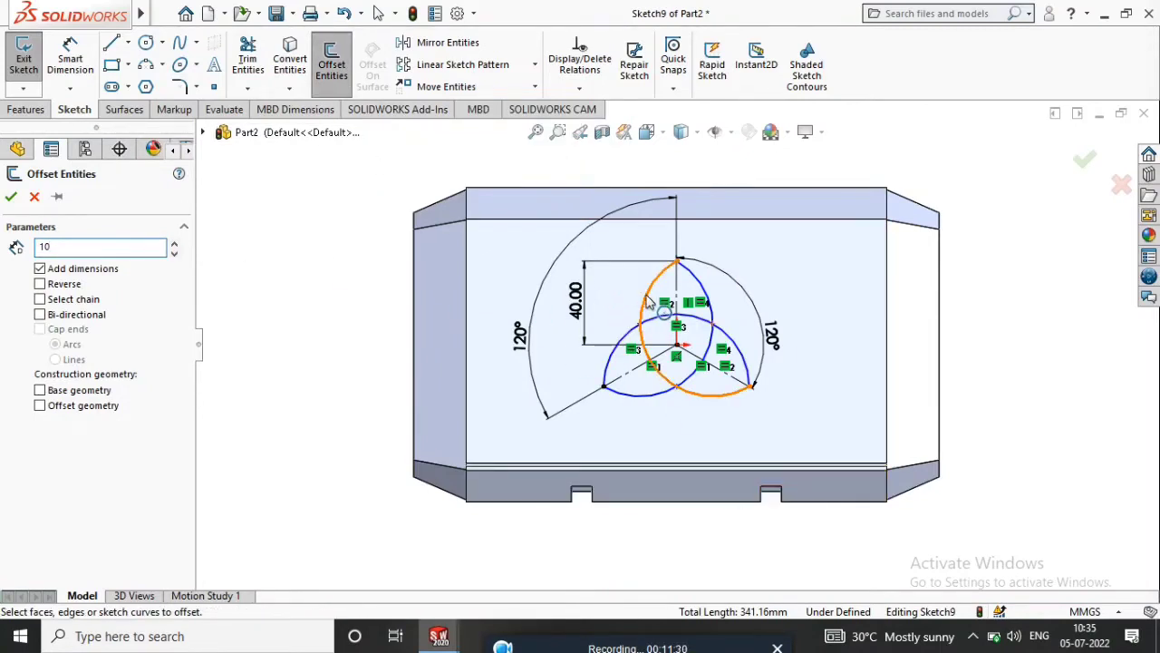
click(670, 318)
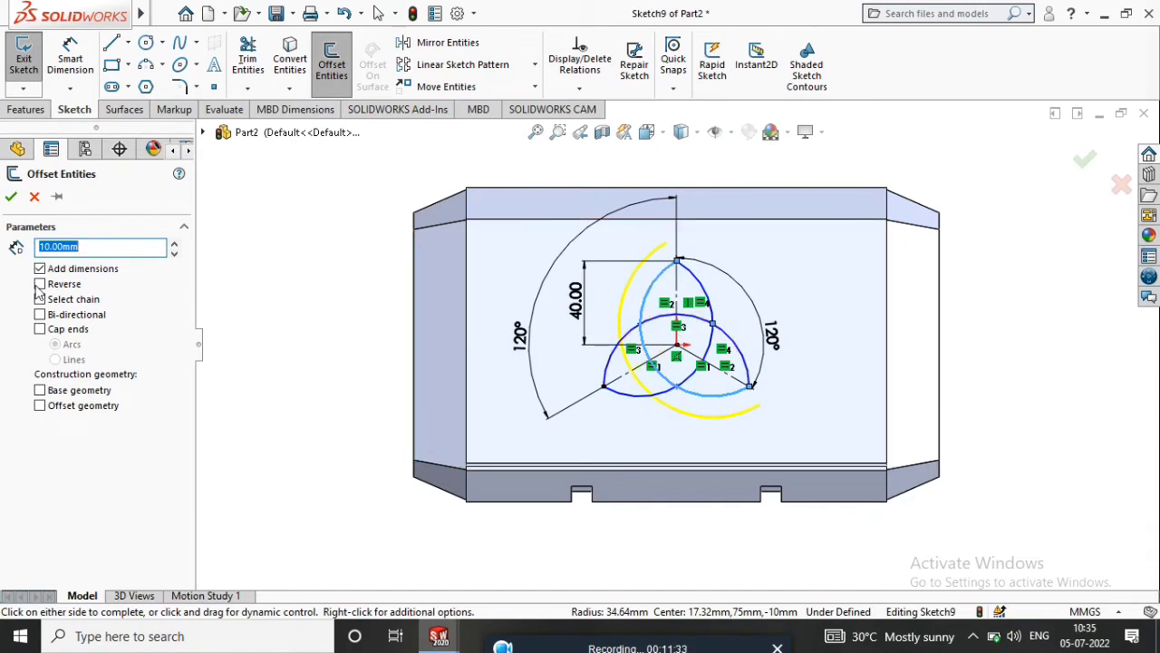
click(12, 197)
click(331, 64)
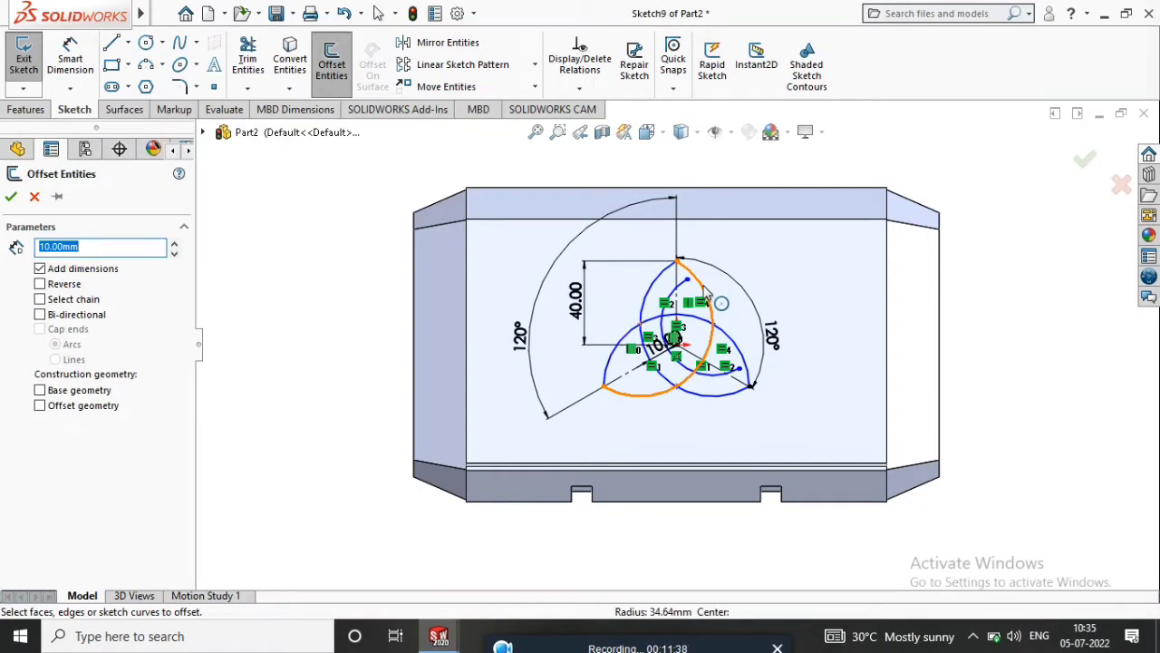
click(706, 290)
click(11, 199)
click(331, 64)
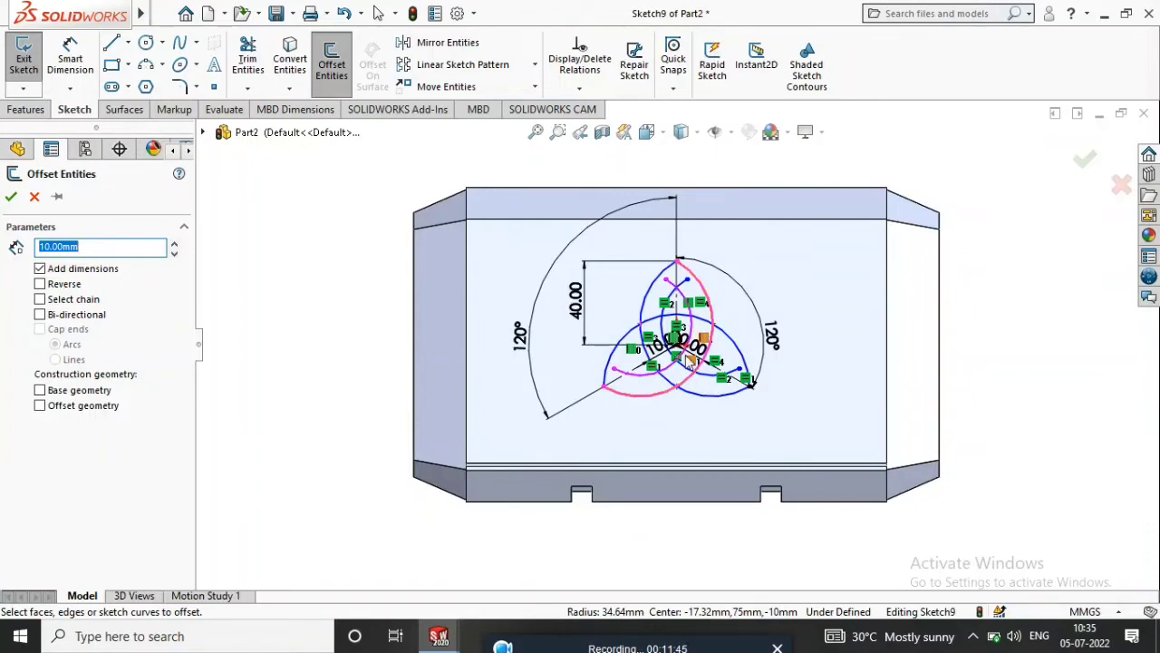
click(623, 348)
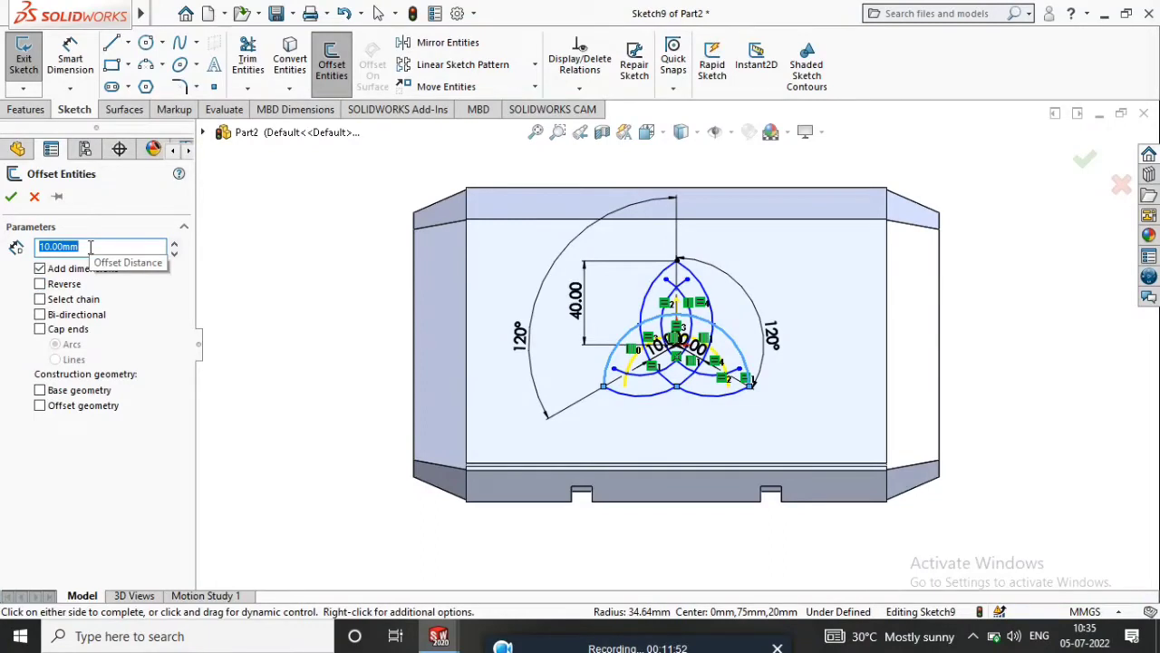
click(12, 197)
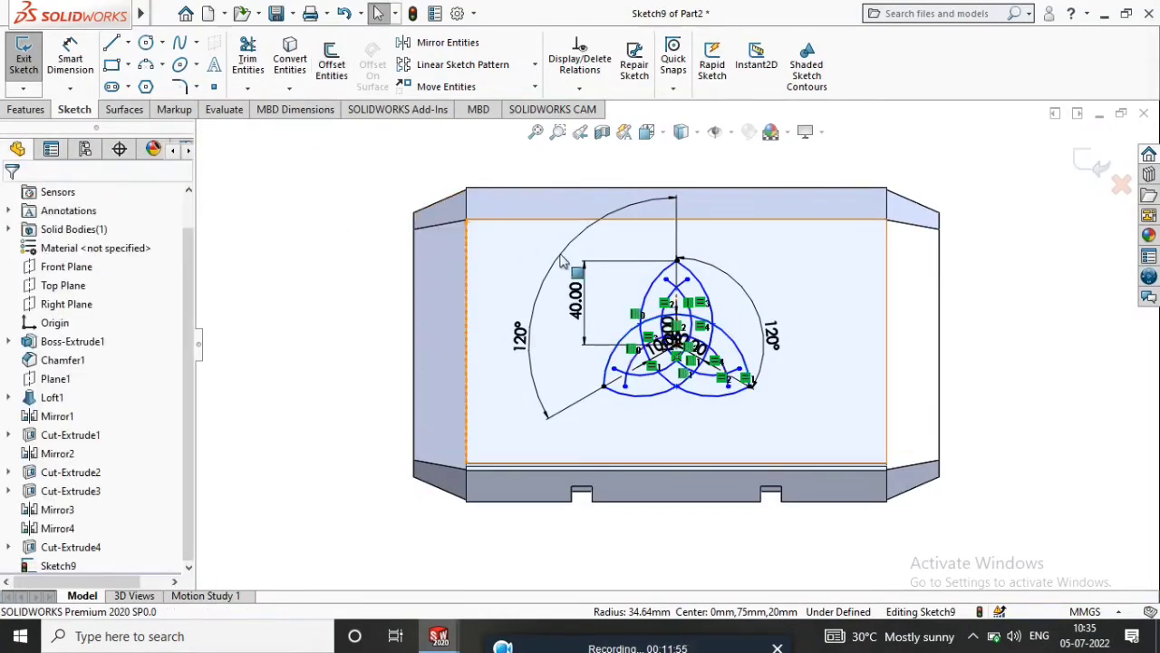
Step: Delete the vertical construction line together with the 10 mm offset dimensions along the lower-left and lower-right arms
scroll(748, 376, down, 4)
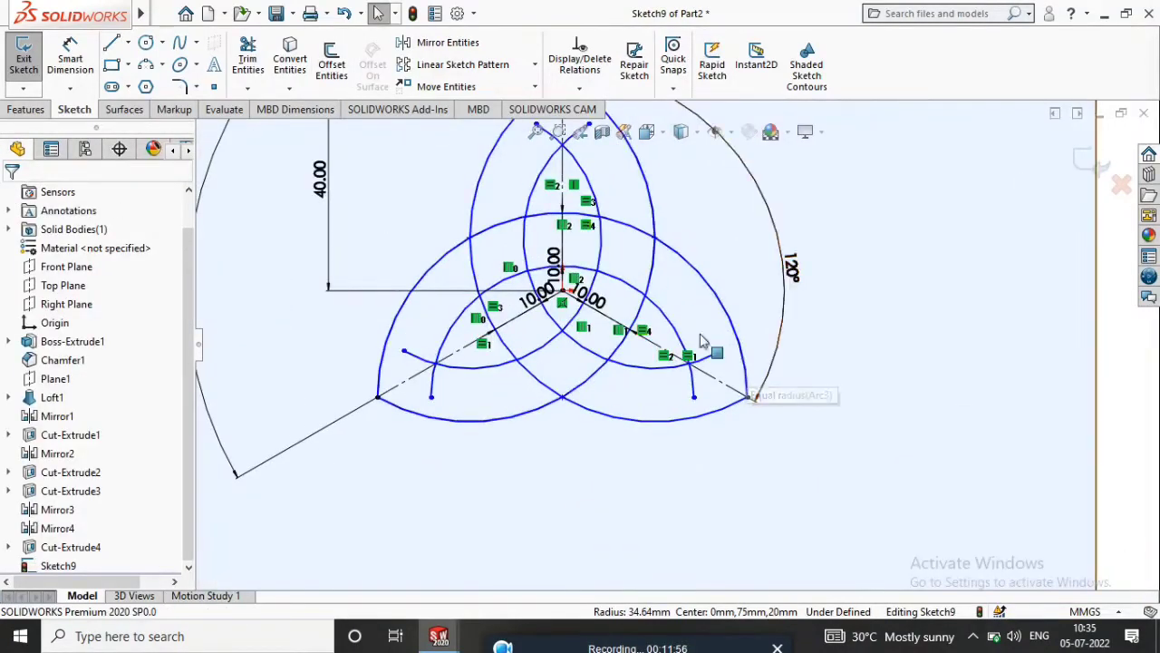
click(249, 58)
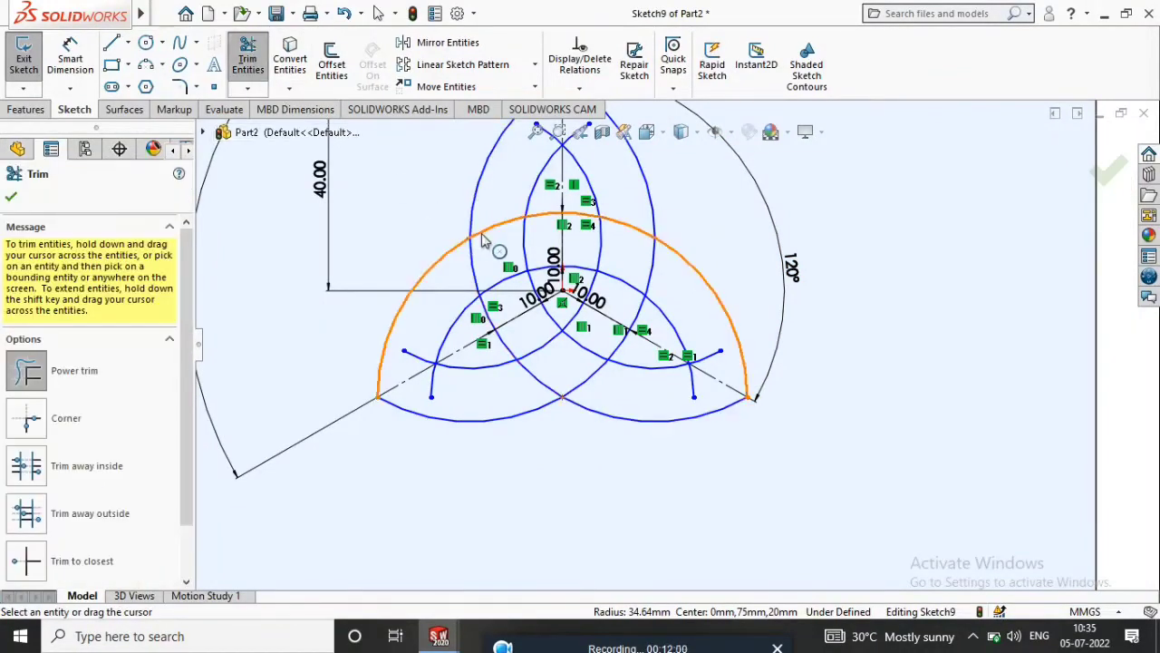
key(Escape)
click(536, 297)
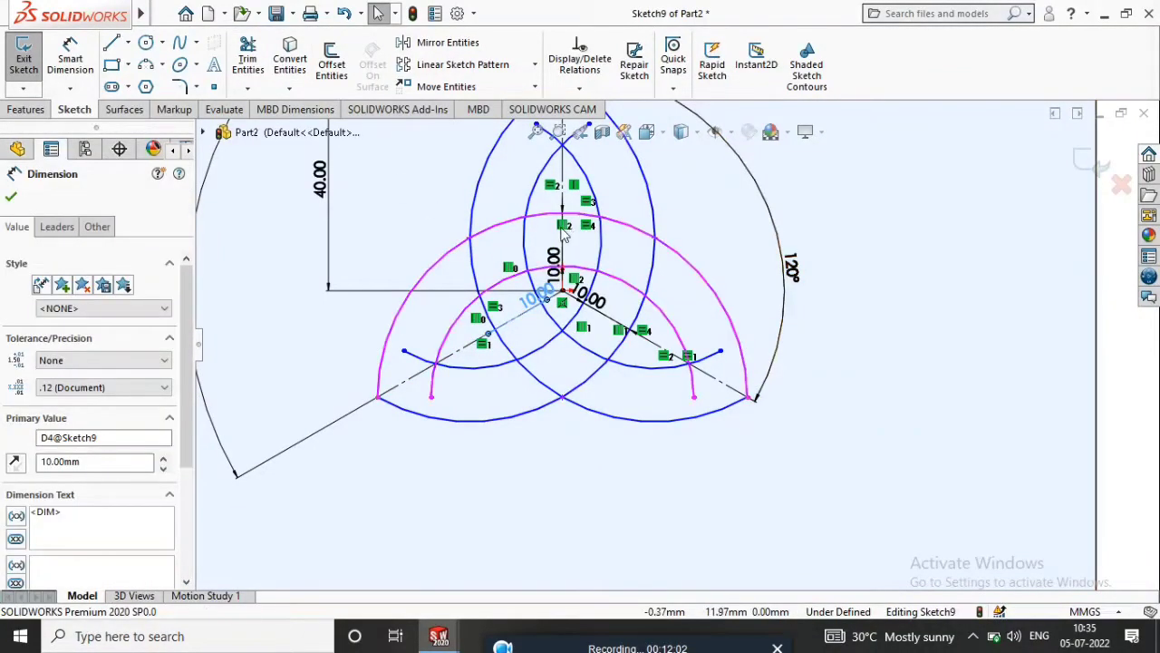
click(587, 276)
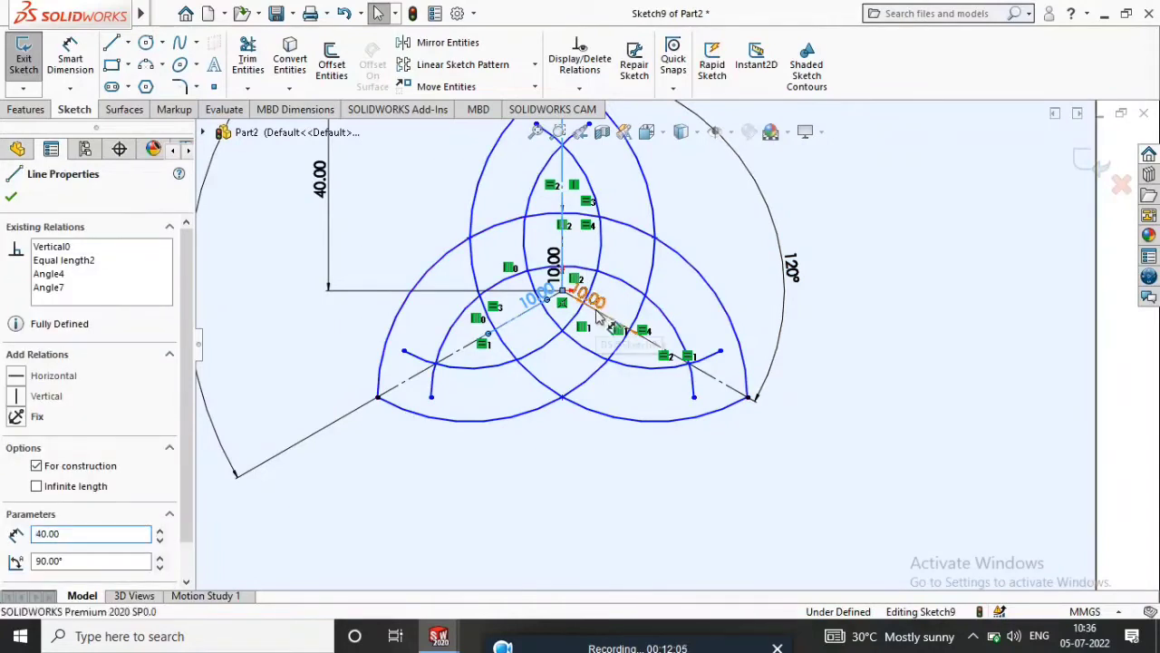
click(337, 283)
key(Delete)
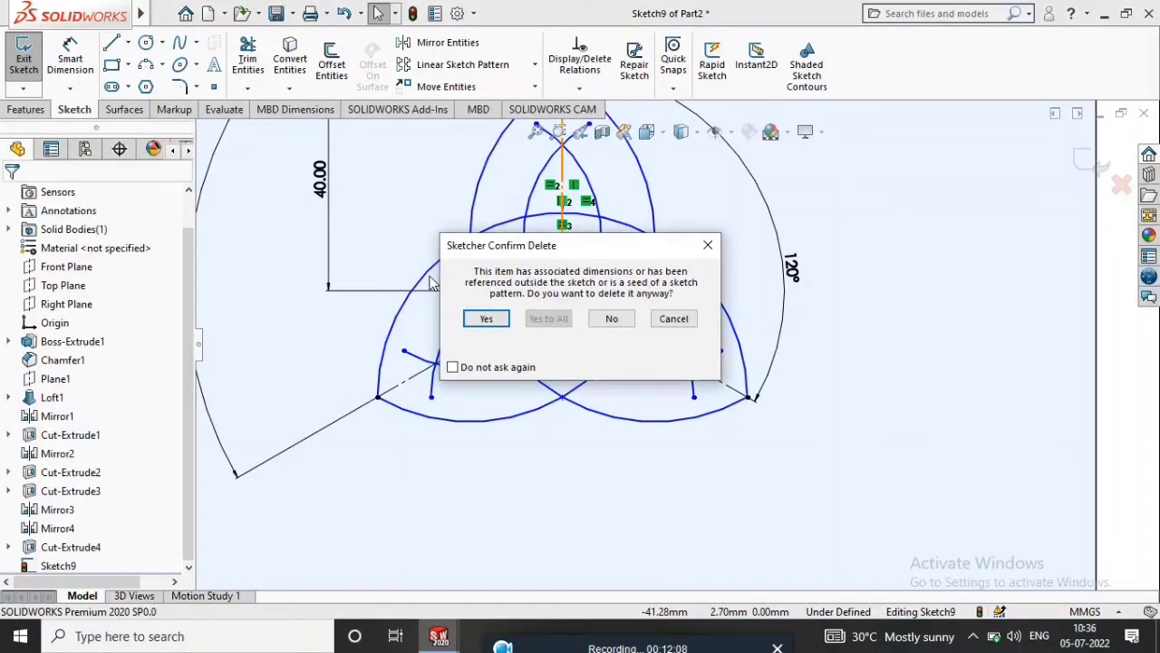
click(486, 318)
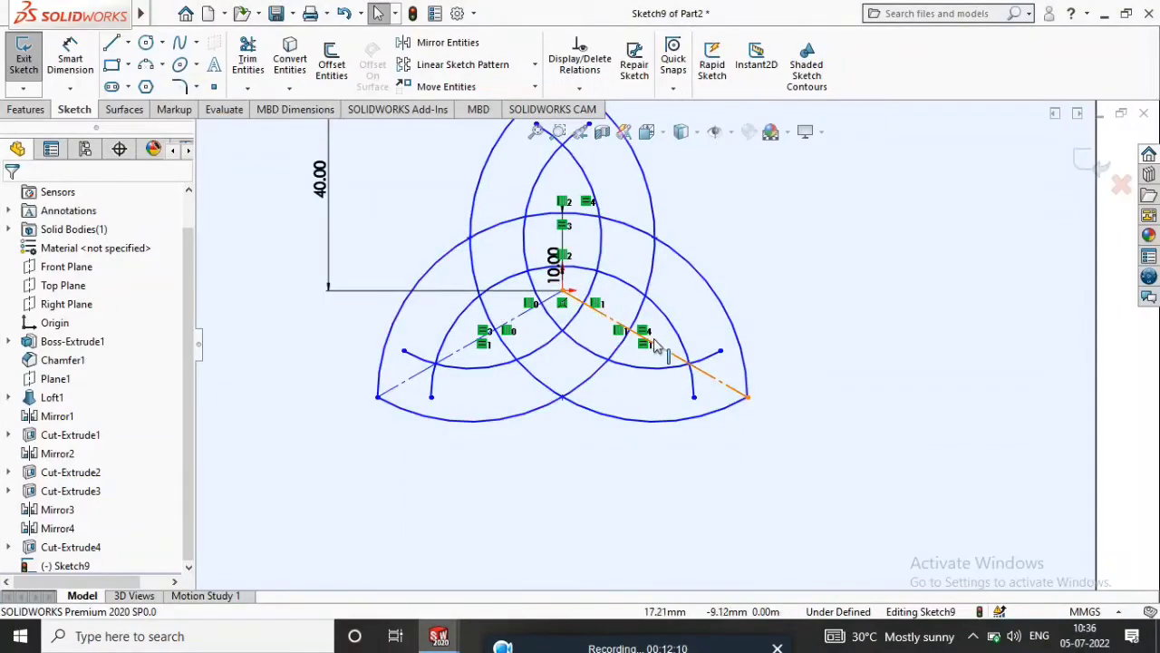
Step: Delete the two angled construction lines running from the origin to the lower corners of the emblem
click(711, 379)
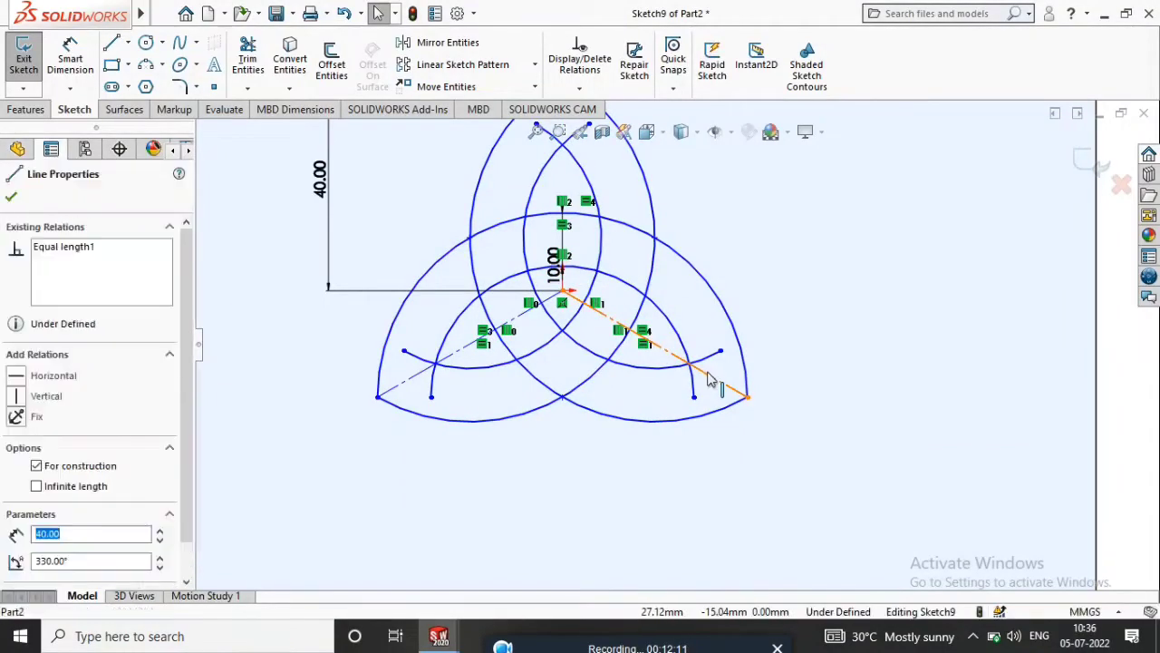
ctrl+click(460, 350)
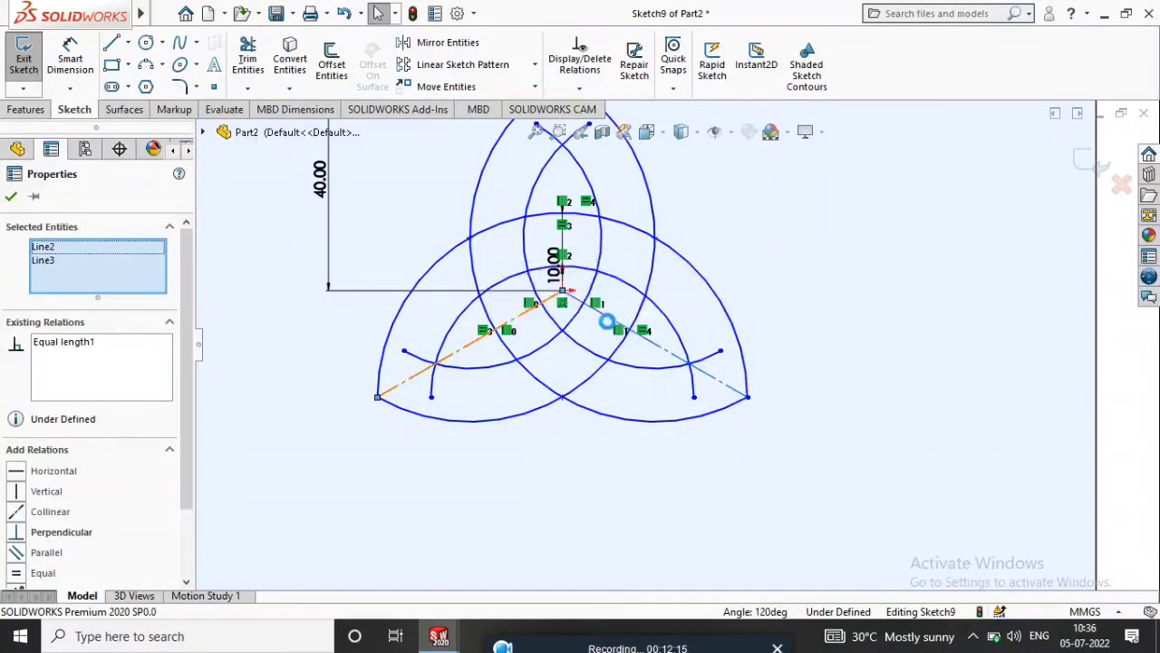
key(Delete)
click(501, 319)
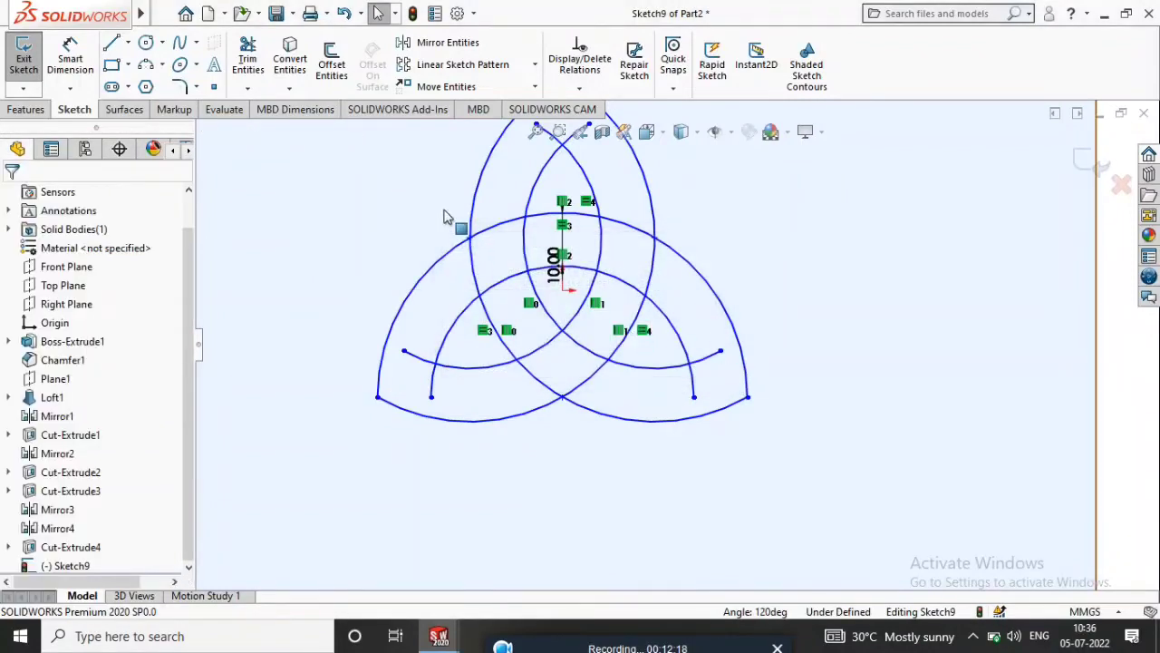
Step: Trim the inner offset arcs so their ends meet in pointed corners at the emblem's upper and lower-left lobes
scroll(510, 285, up, 4)
scroll(649, 325, down, 2)
click(247, 59)
drag(601, 207, 589, 208)
click(507, 365)
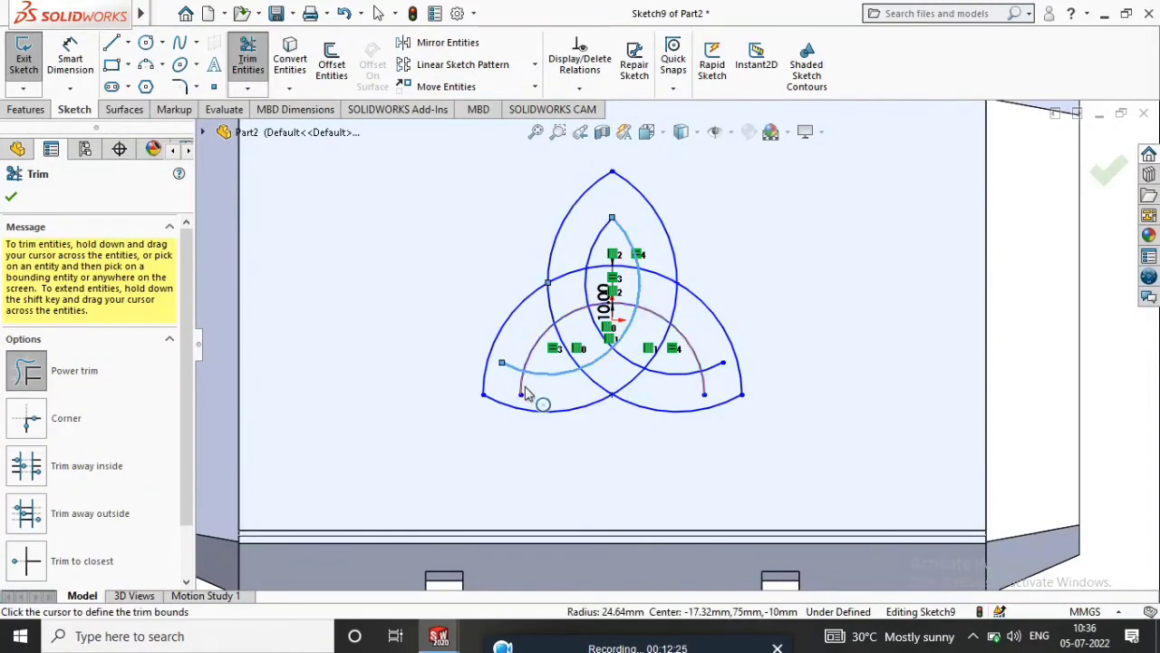
click(526, 392)
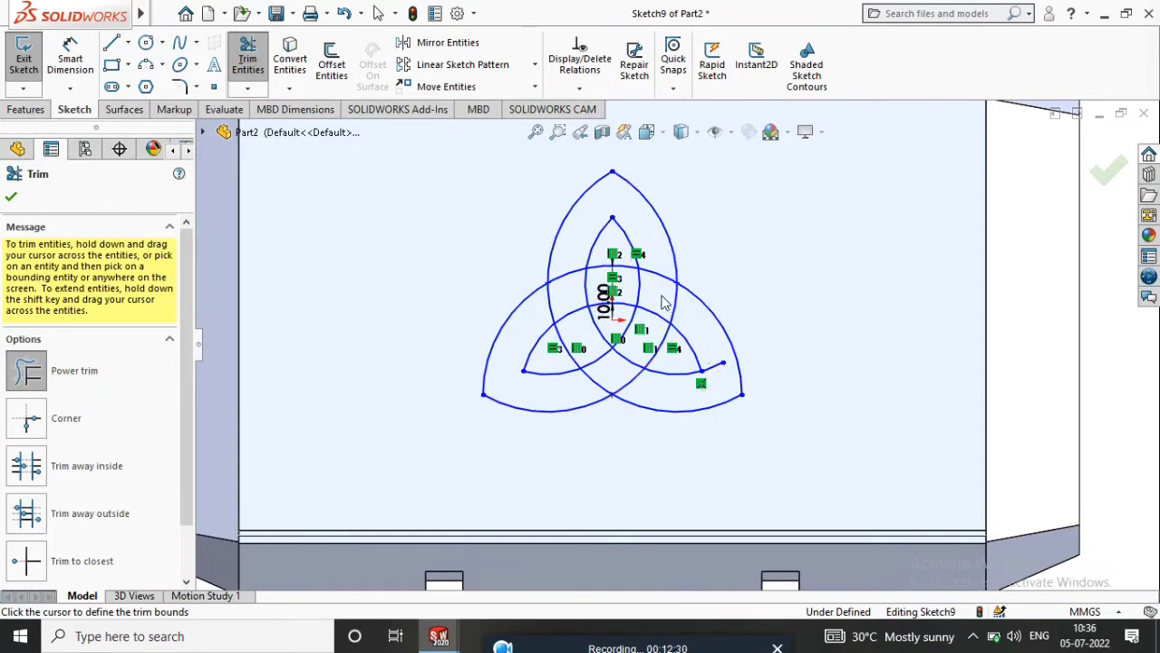
Step: Trim away the overlapping arc segments inside the emblem, leaving the outer three-lobed outline and four curved triangles
mouse_move(664, 302)
mouse_down()
mouse_move(639, 374)
mouse_move(653, 396)
mouse_move(591, 381)
mouse_move(583, 397)
mouse_up()
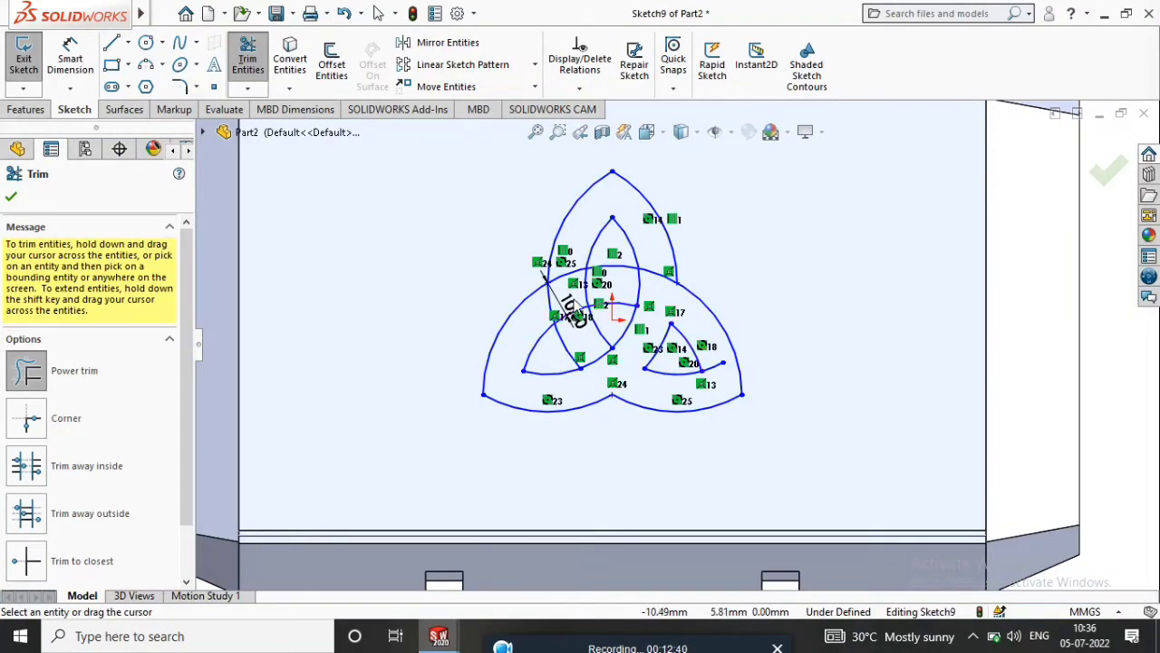
drag(580, 304, 610, 364)
scroll(569, 314, down, 3)
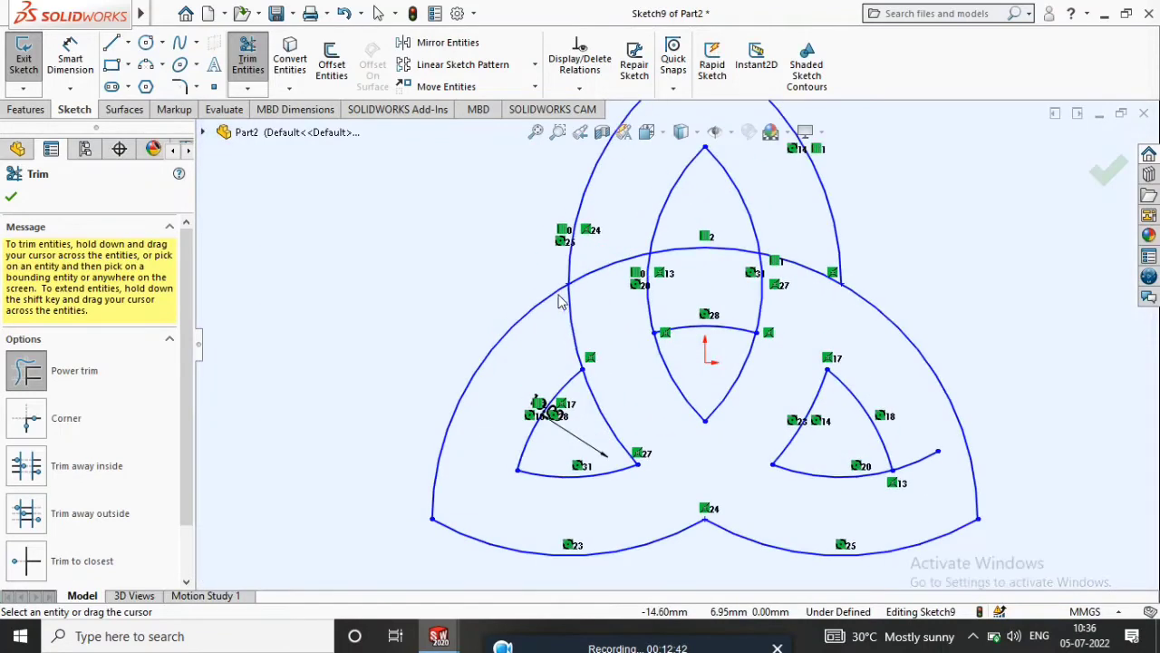
drag(591, 312, 649, 168)
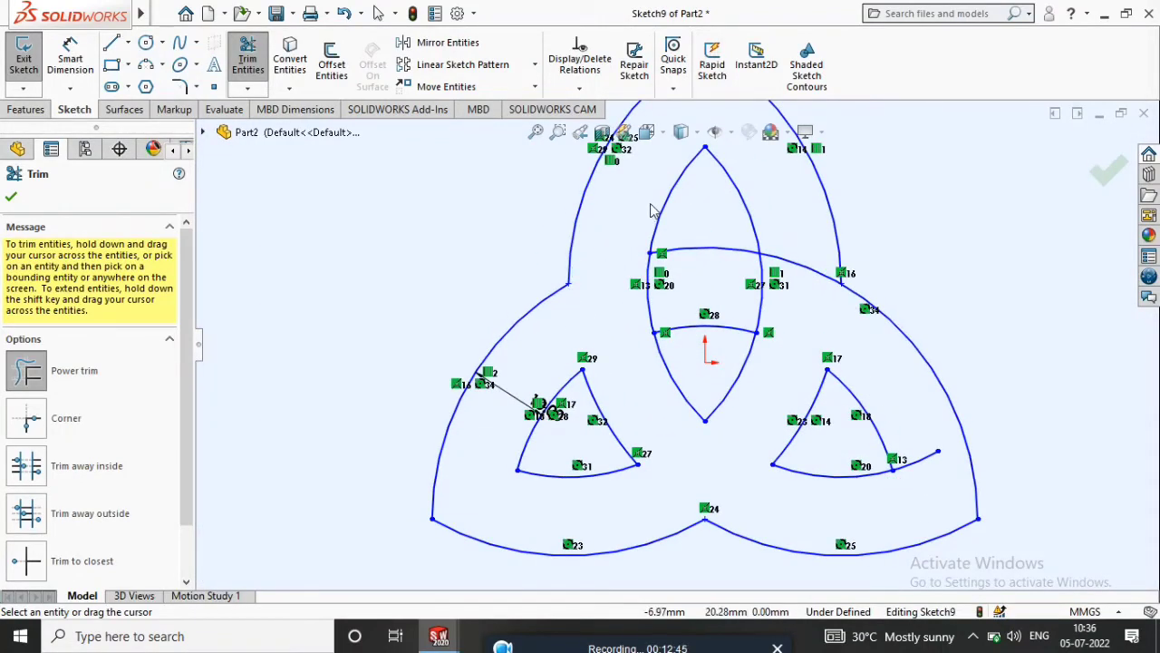
drag(624, 282, 770, 303)
scroll(774, 305, up, 5)
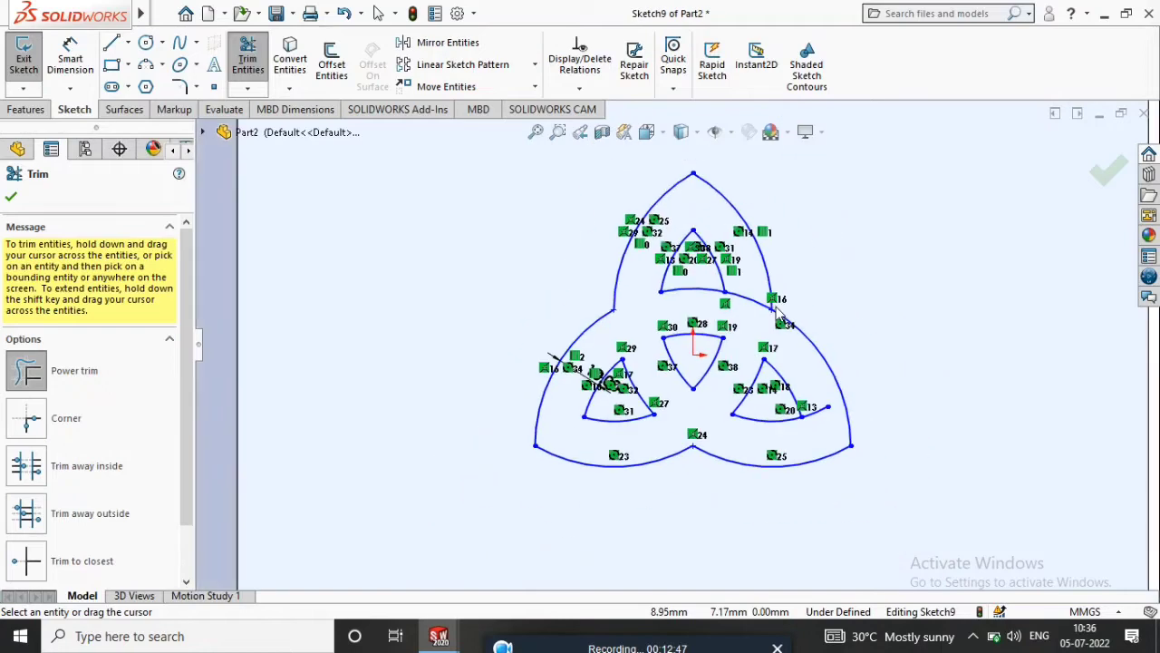
scroll(726, 299, down, 3)
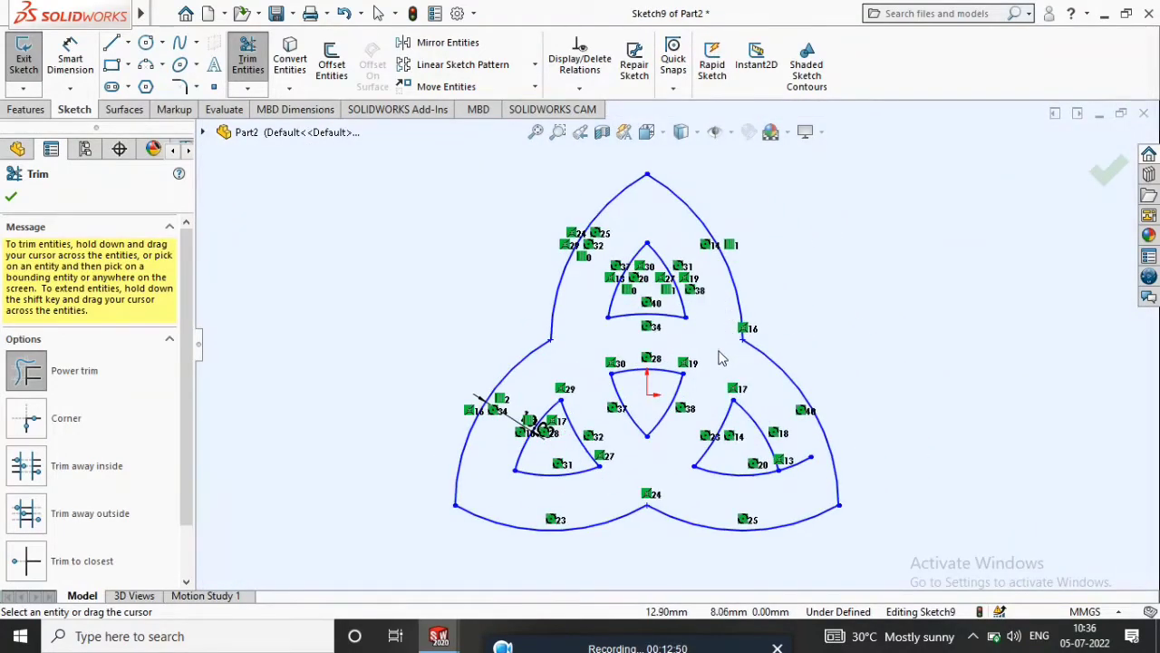
scroll(813, 336, up, 3)
click(11, 198)
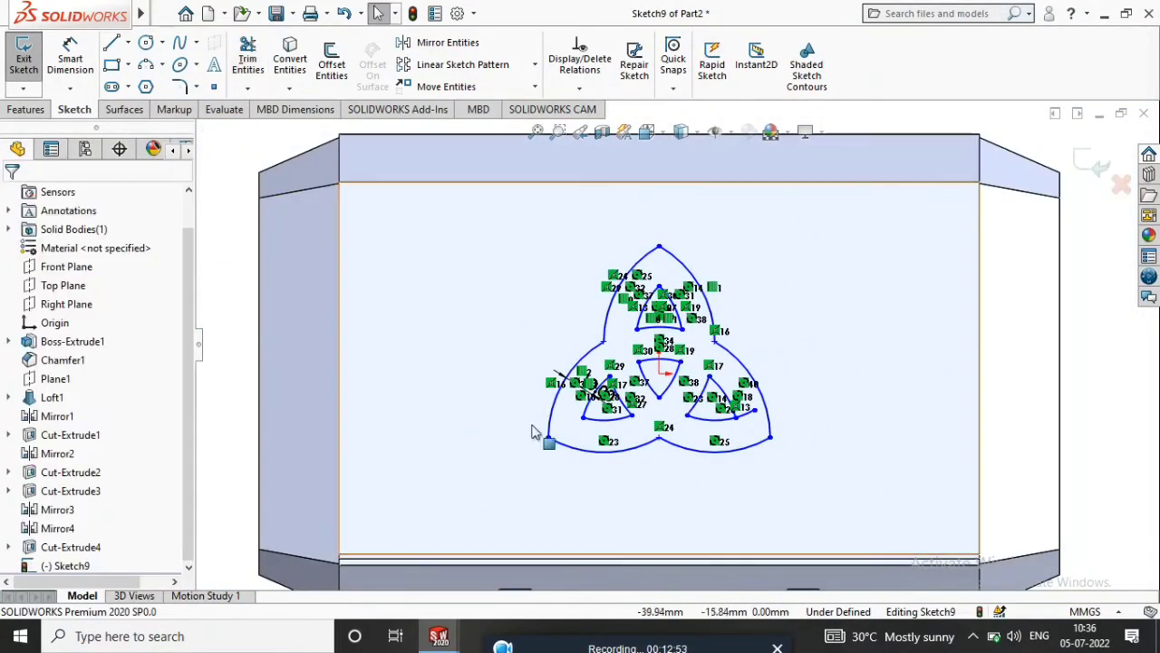
scroll(661, 409, down, 3)
scroll(676, 408, up, 4)
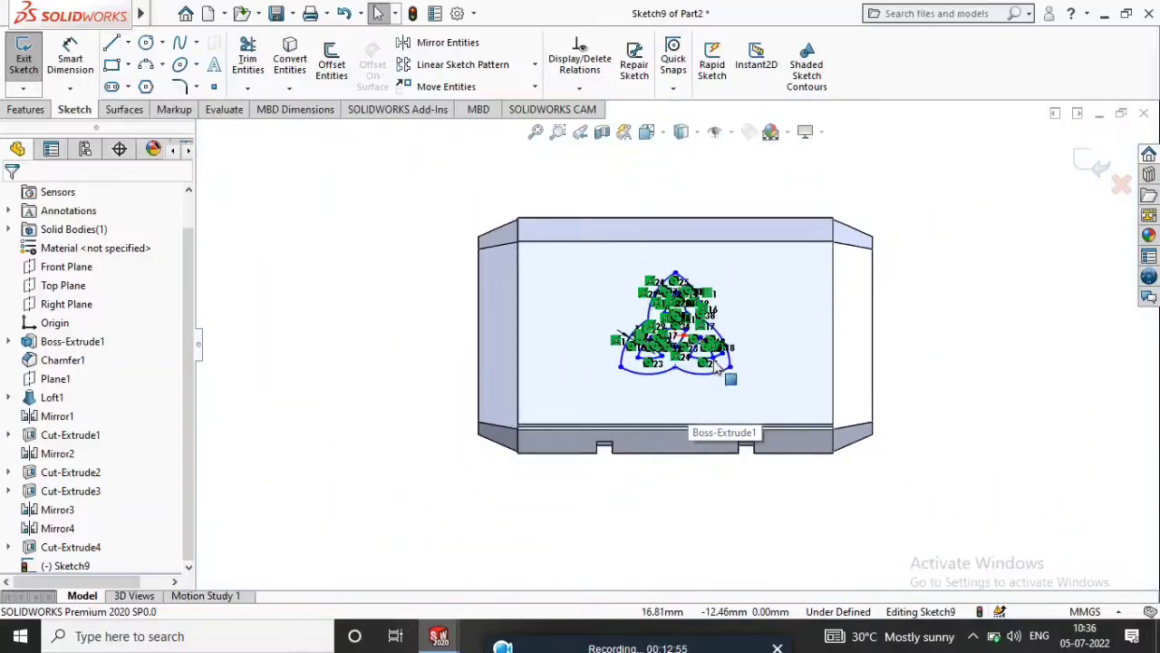
scroll(753, 370, down, 3)
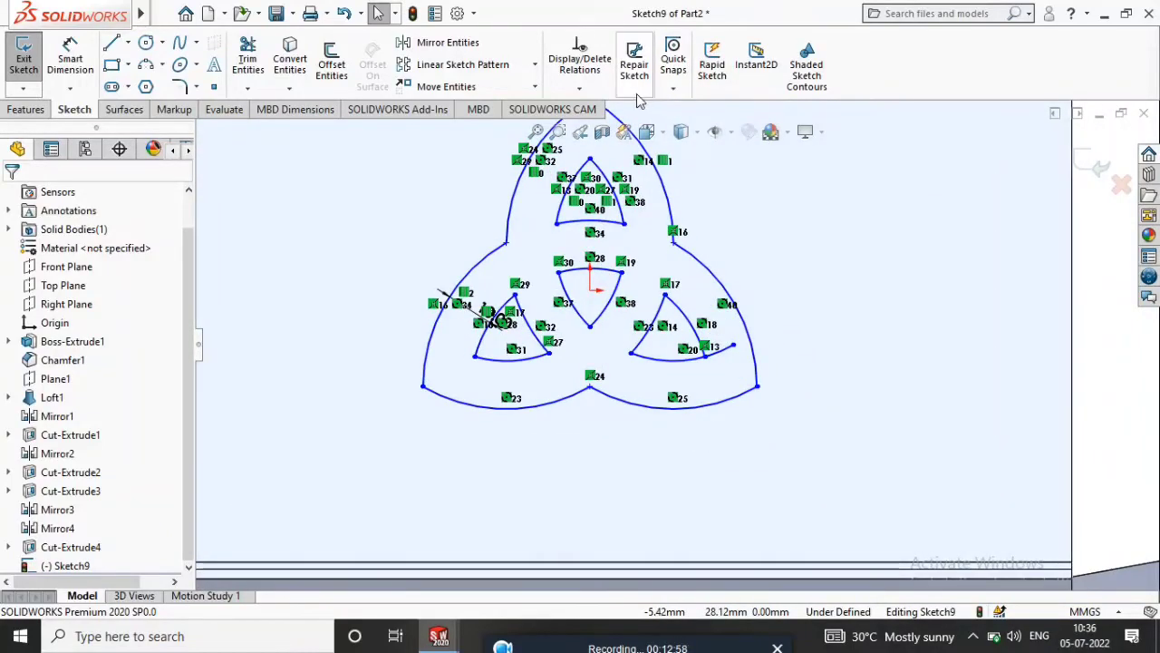
click(580, 88)
click(590, 148)
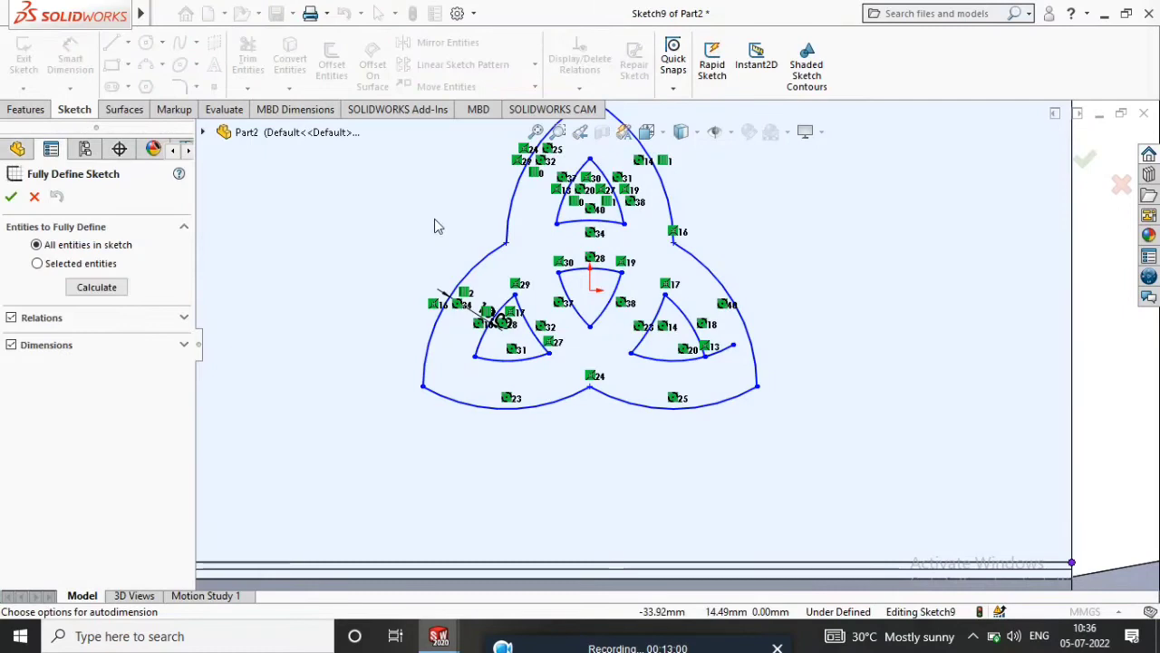
click(37, 264)
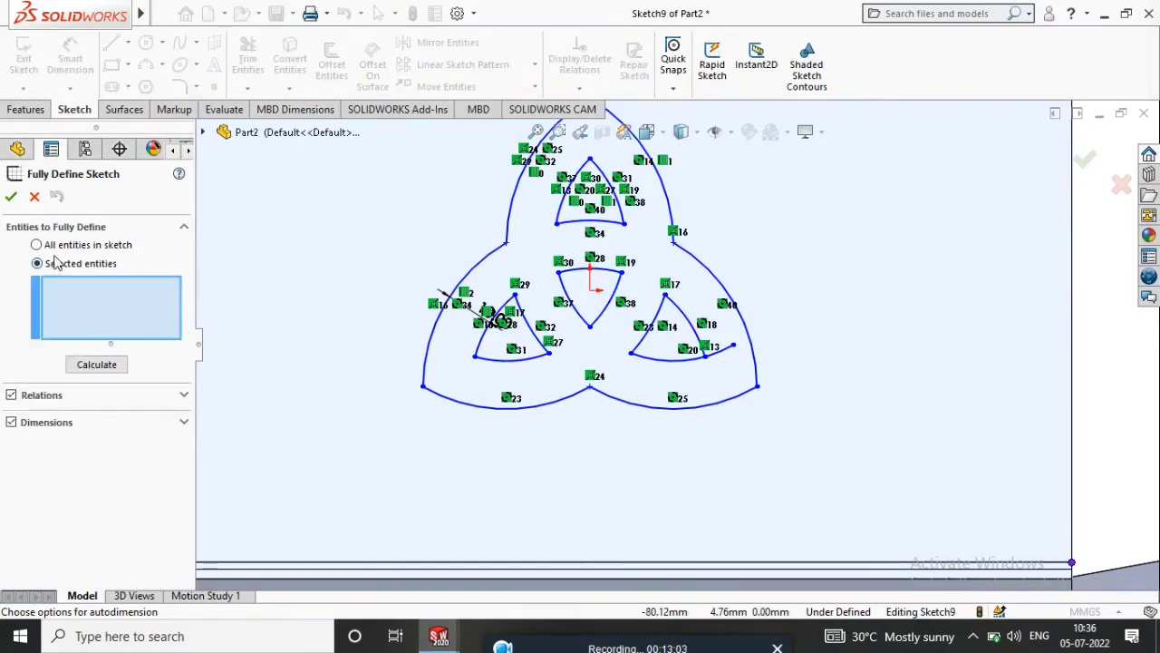
click(48, 246)
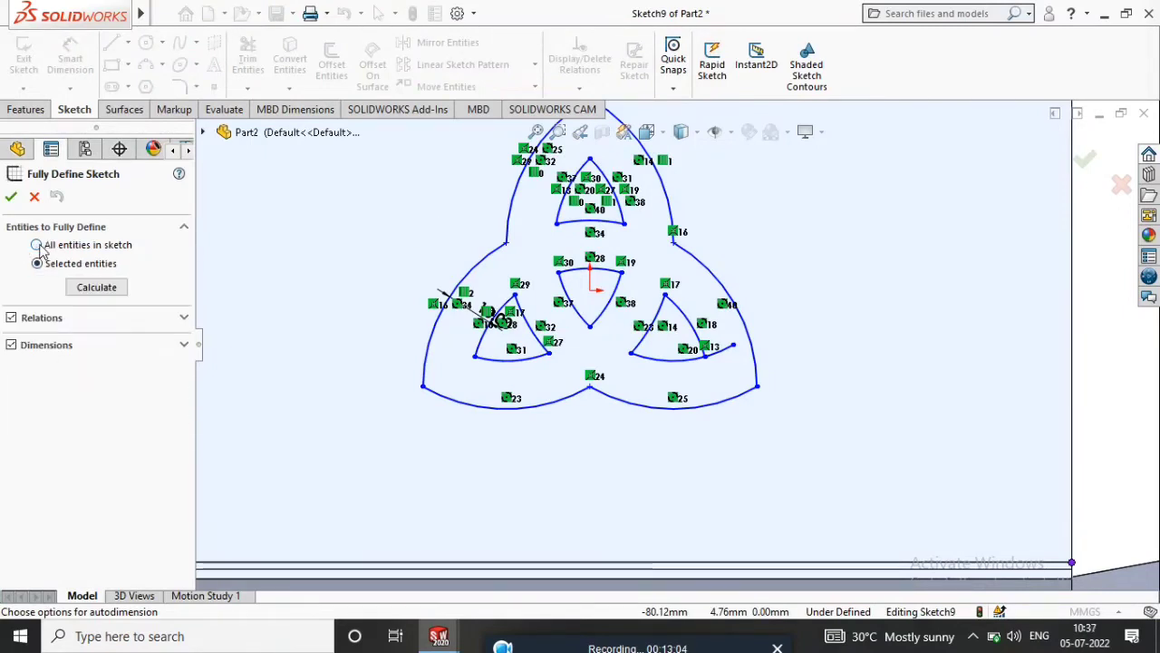
click(100, 285)
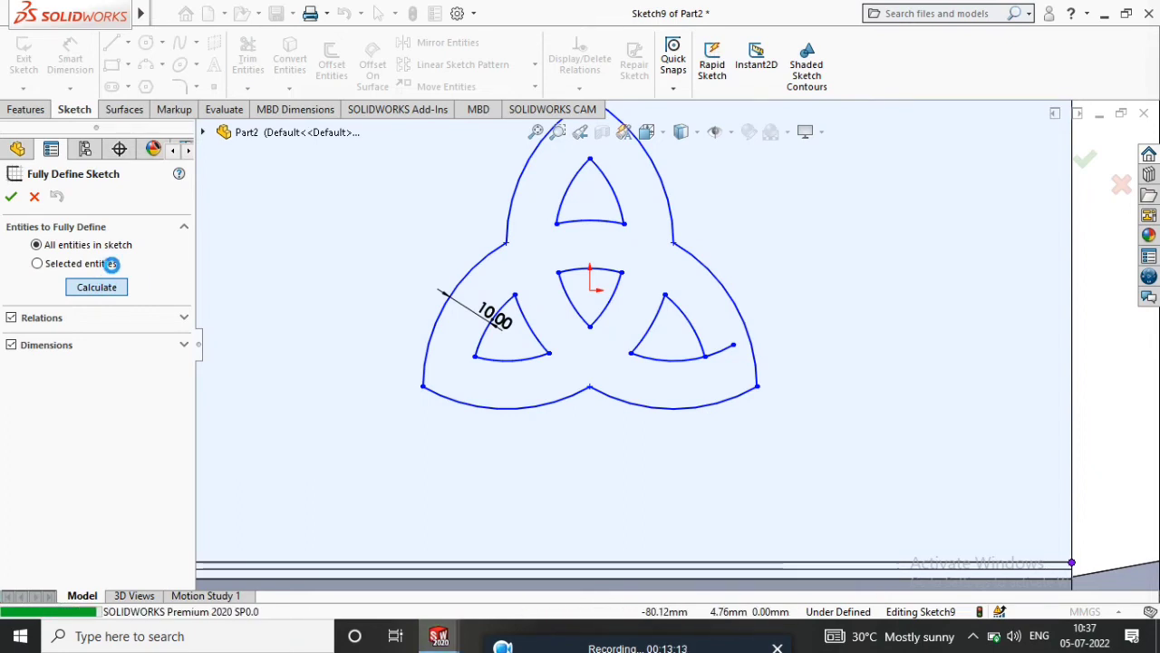
click(33, 196)
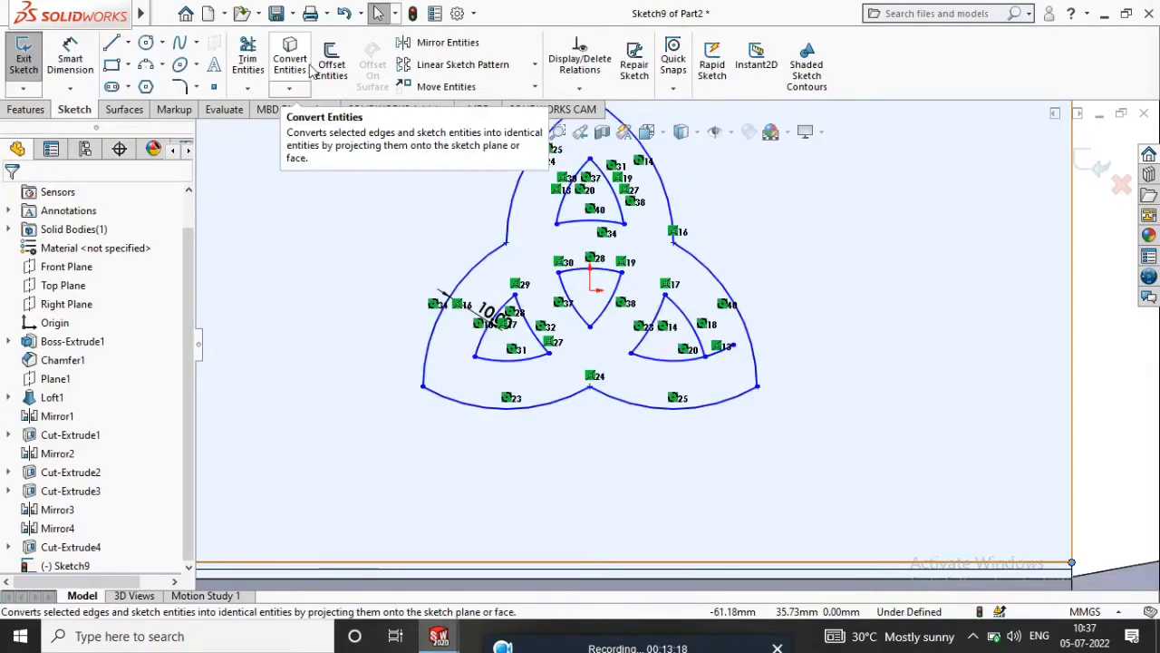
Step: Trim the stray arc end projecting from the lower-right curved triangle
click(248, 59)
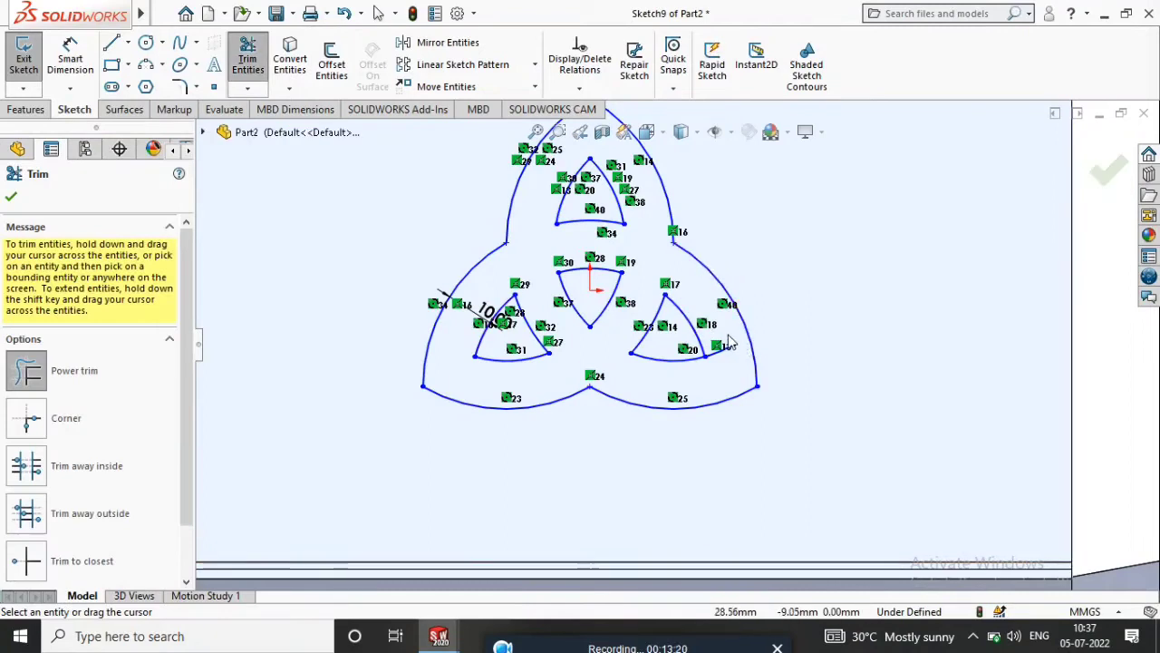
scroll(716, 381, up, 1)
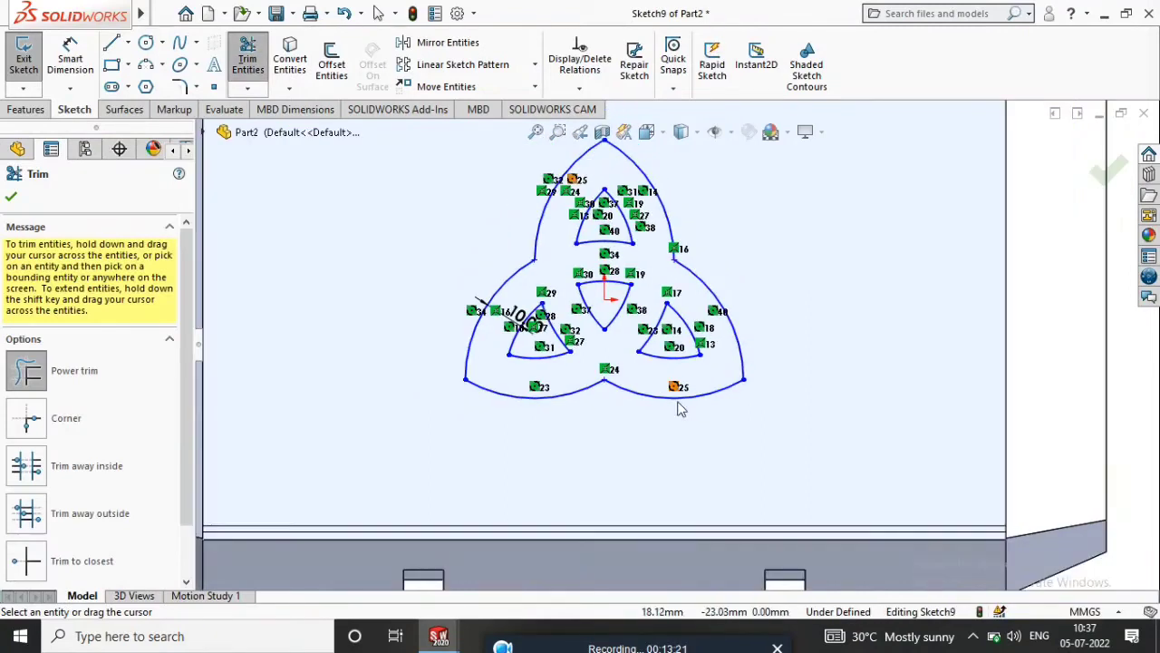
click(11, 196)
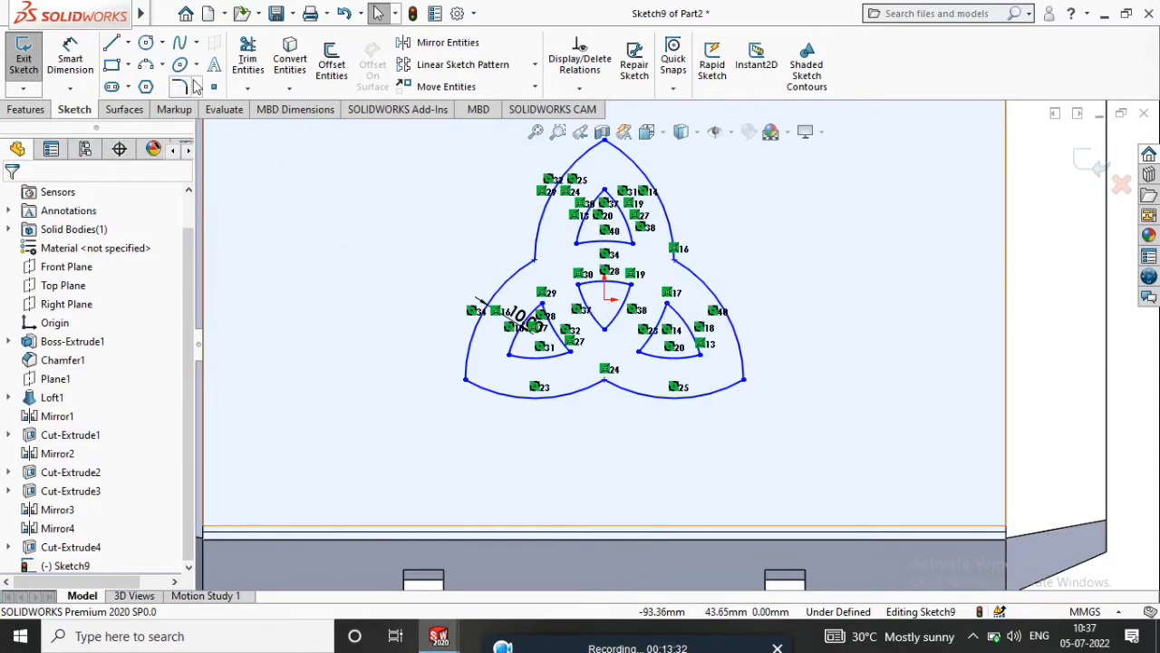
Step: Draw a horizontal centerline about 69 mm long below the emblem, spanning the emblem's width
click(128, 43)
click(138, 83)
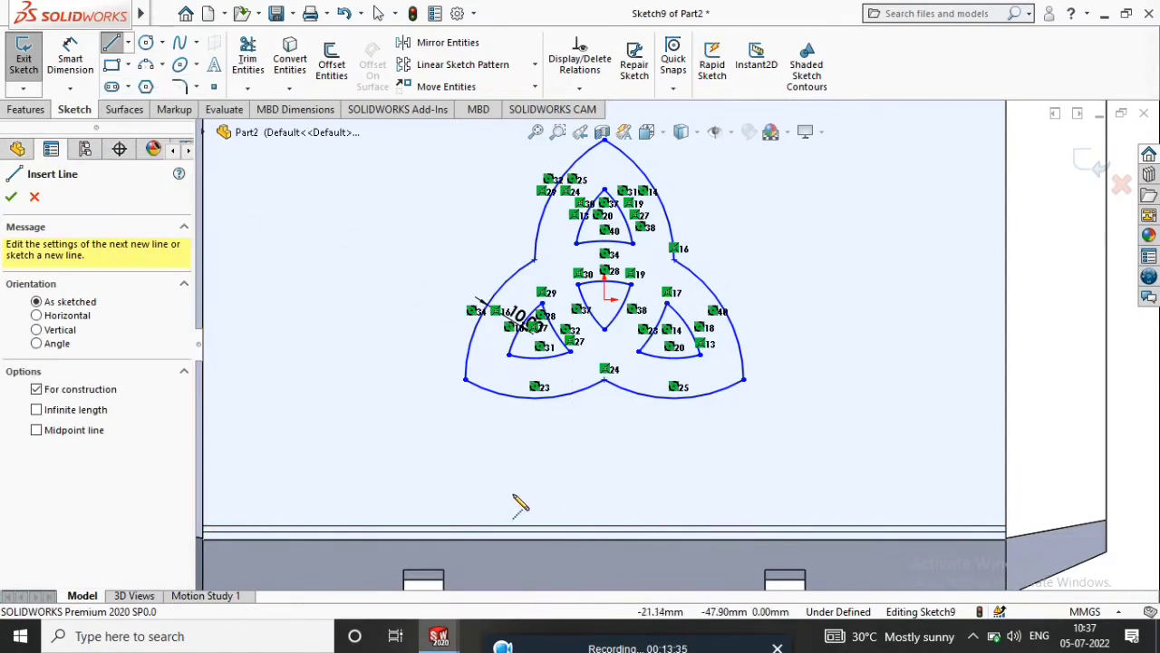
click(466, 496)
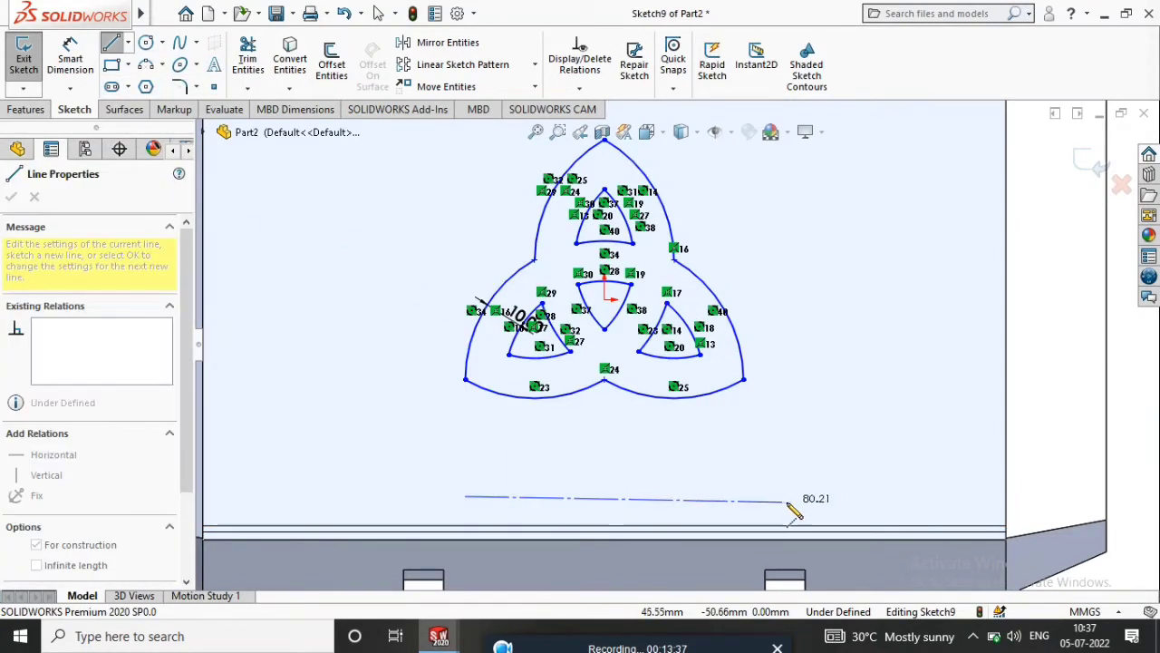
click(744, 497)
right_click(829, 404)
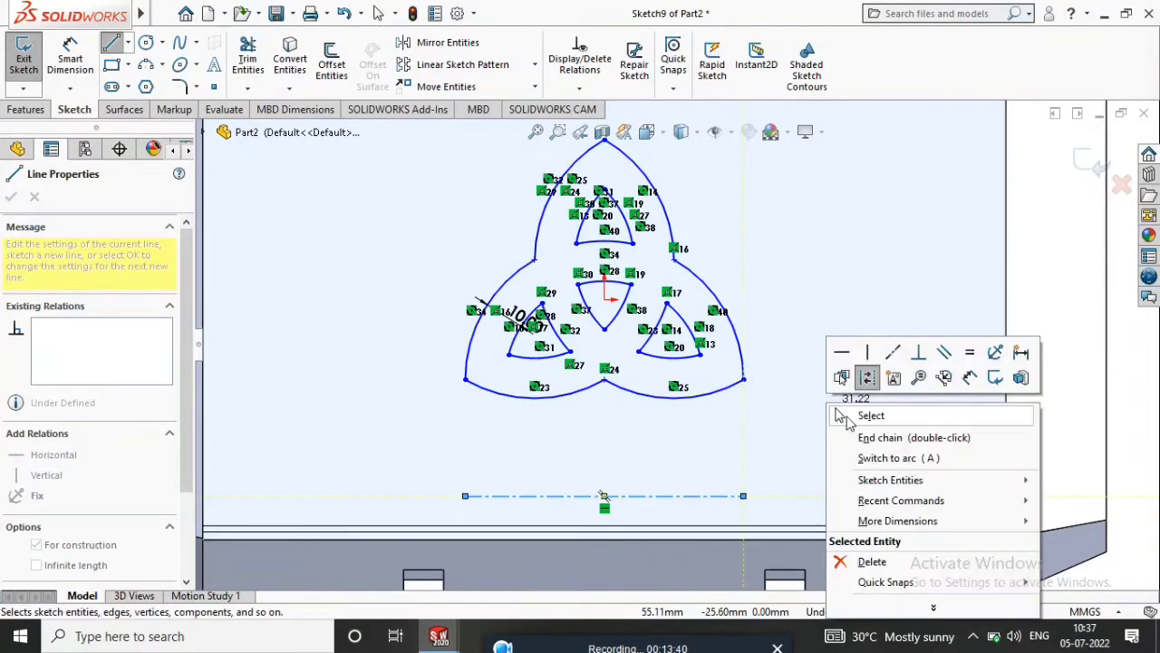
click(845, 415)
Step: Add the centred sketch text "DIGI MALAYALAM" along the horizontal centerline below the emblem
scroll(749, 462, up, 5)
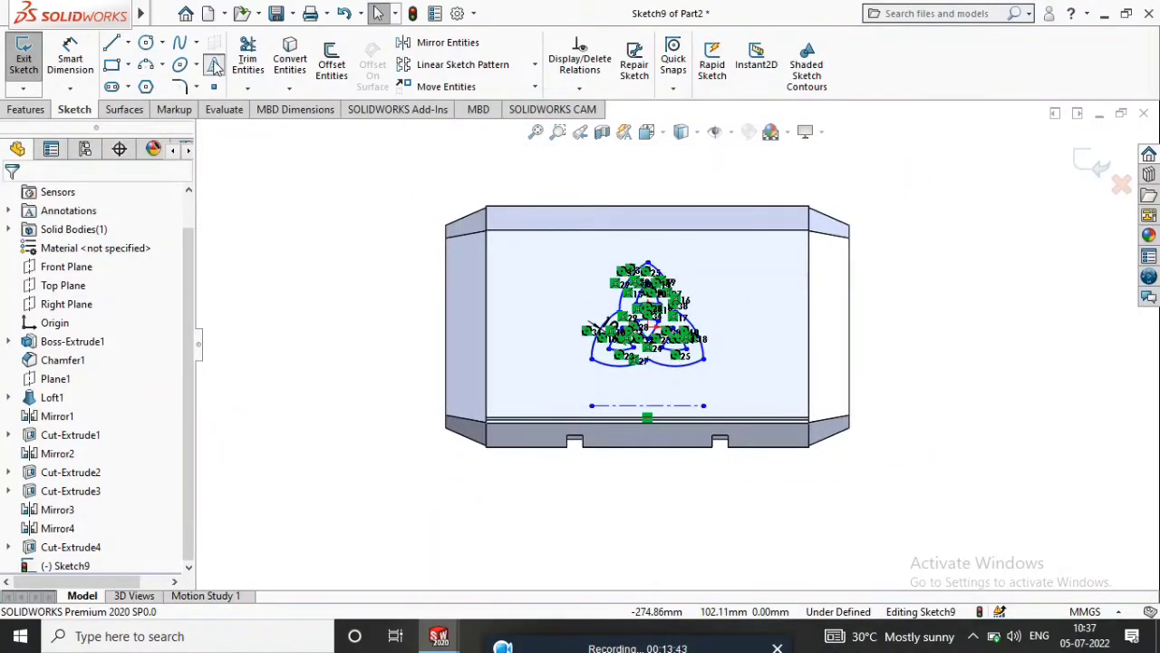
click(215, 65)
click(610, 408)
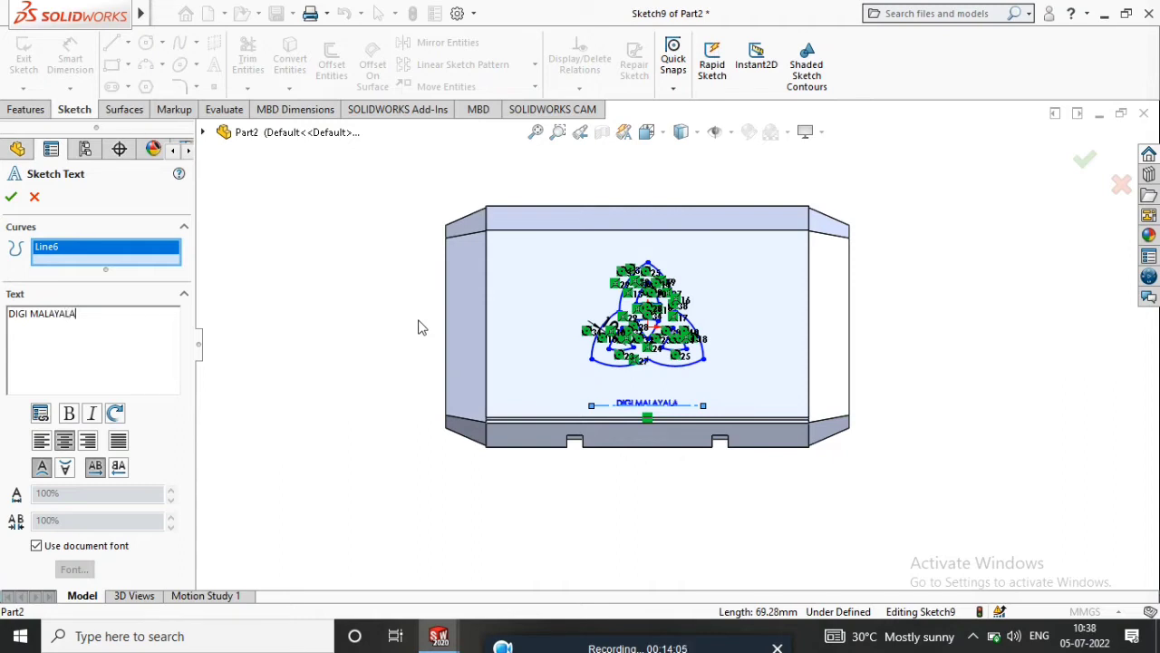
Step: Override the document font for the sketch text with a larger height in points, so the lettering nearly fills the centerline
click(37, 545)
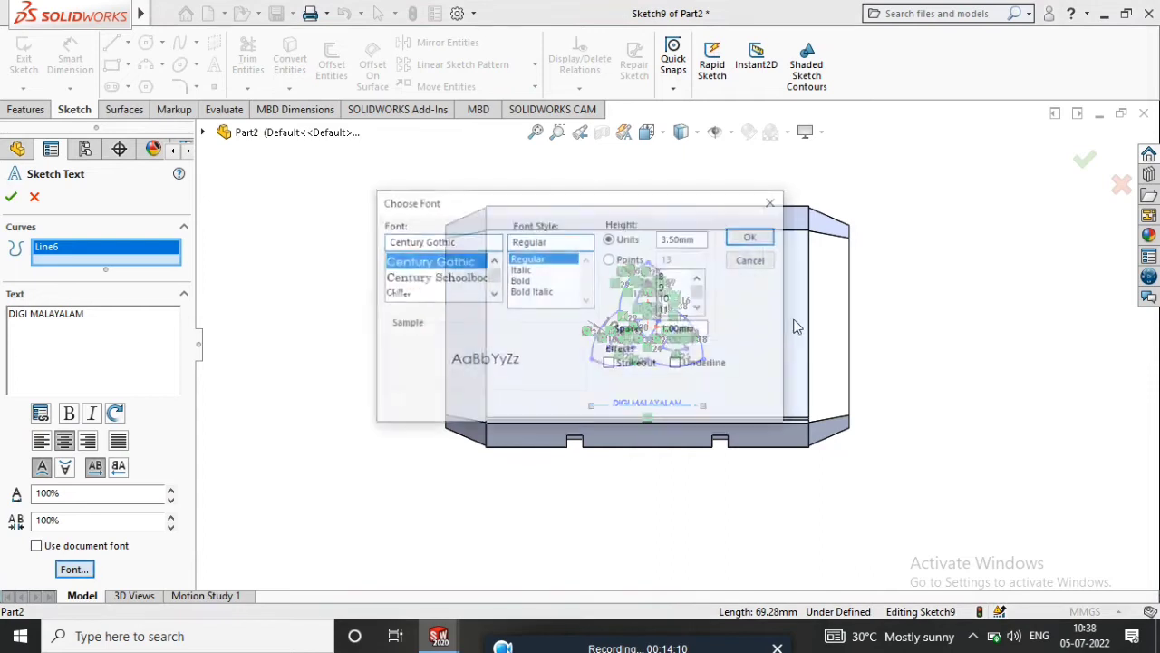
click(615, 261)
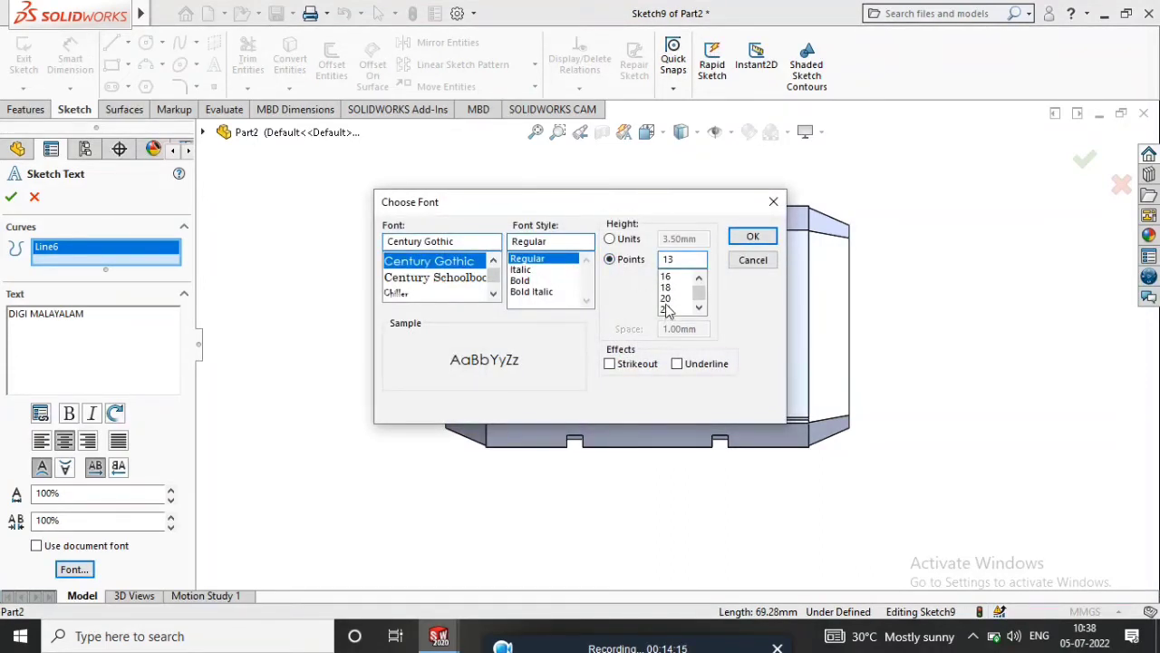
click(752, 238)
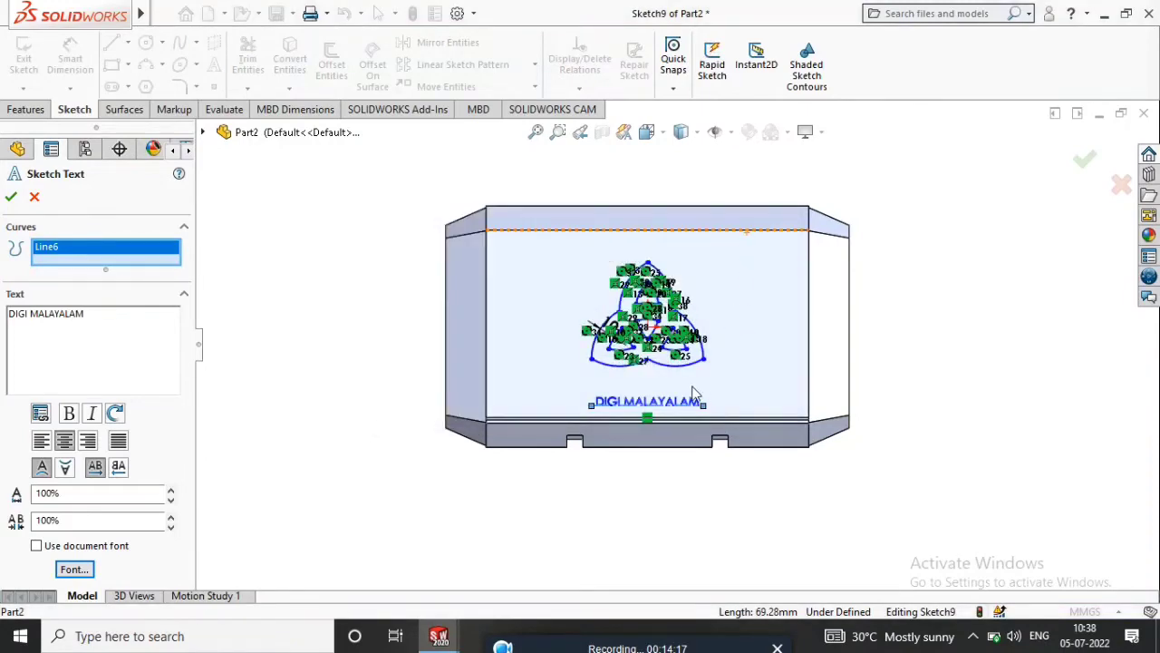
scroll(621, 416, down, 3)
scroll(623, 402, up, 4)
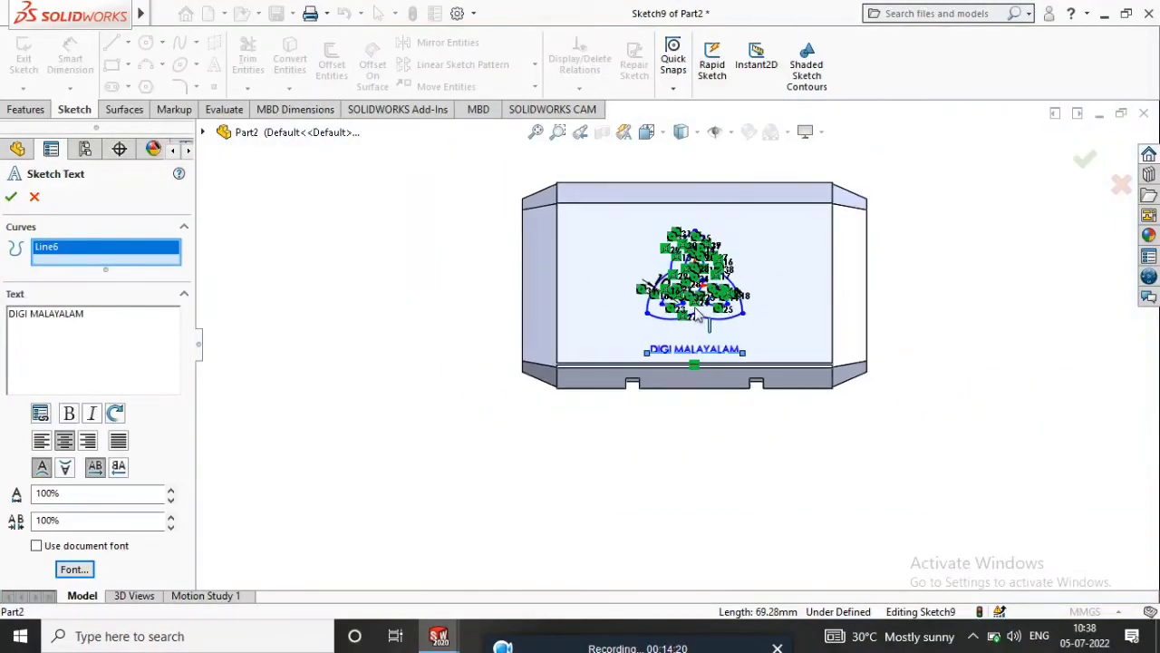
click(11, 197)
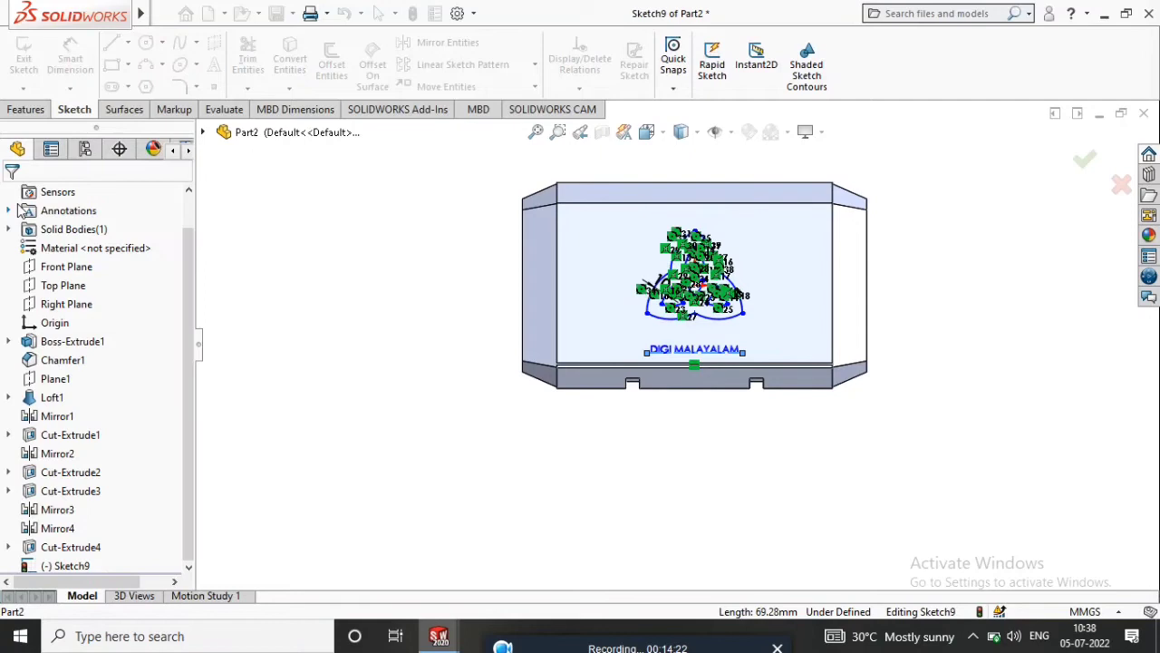
Step: Extrude the finished emblem and text sketch as a 1 mm boss merged with the hammer head
click(1094, 169)
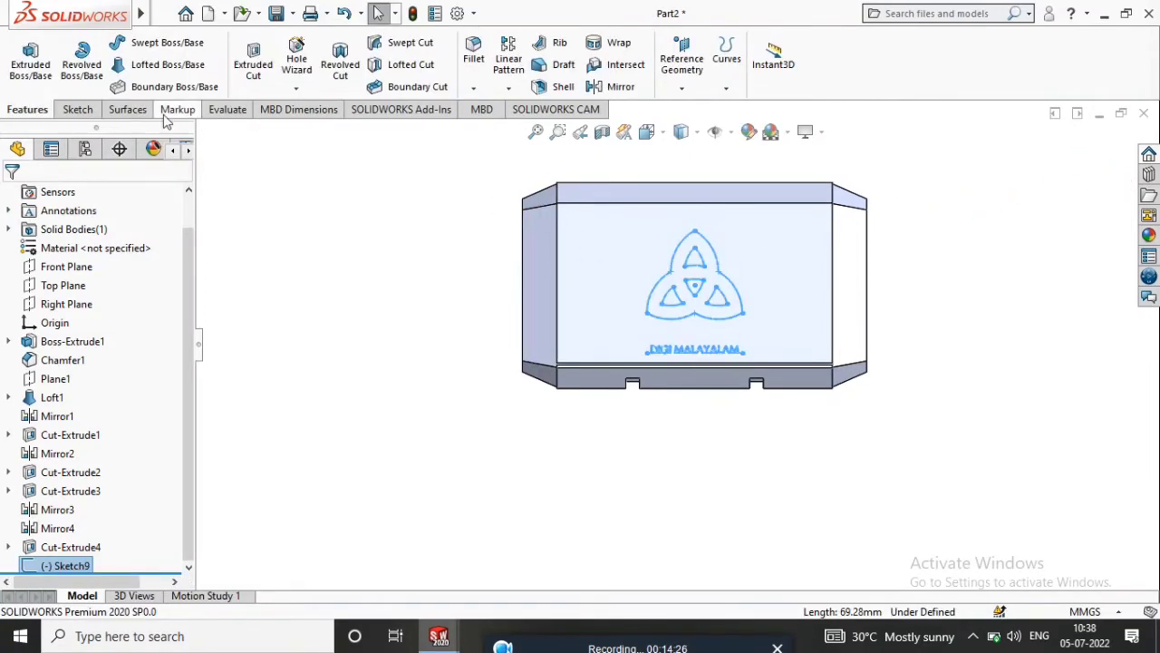
click(30, 62)
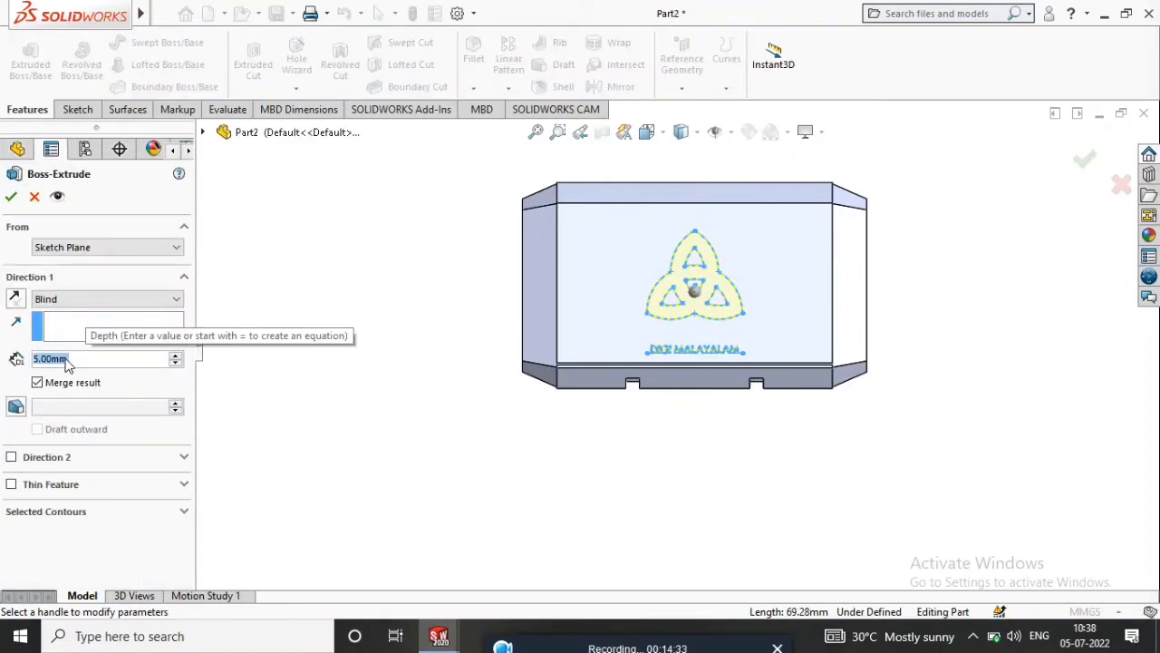
text(1)
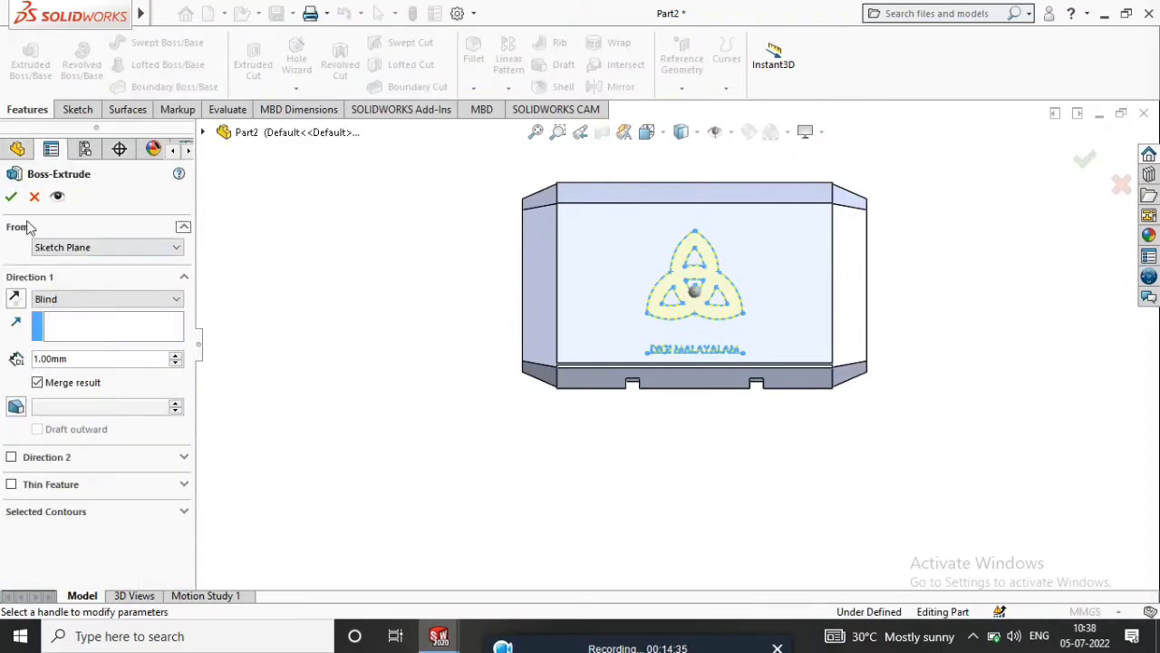
click(11, 197)
Step: Start a new sketch on the flat square end face of the hammer head, viewed straight on
scroll(734, 363, down, 3)
scroll(736, 379, up, 3)
scroll(674, 251, down, 3)
scroll(824, 308, up, 3)
middle_drag(824, 308, 681, 290)
scroll(703, 424, down, 3)
scroll(867, 352, up, 3)
scroll(910, 468, up, 2)
click(688, 293)
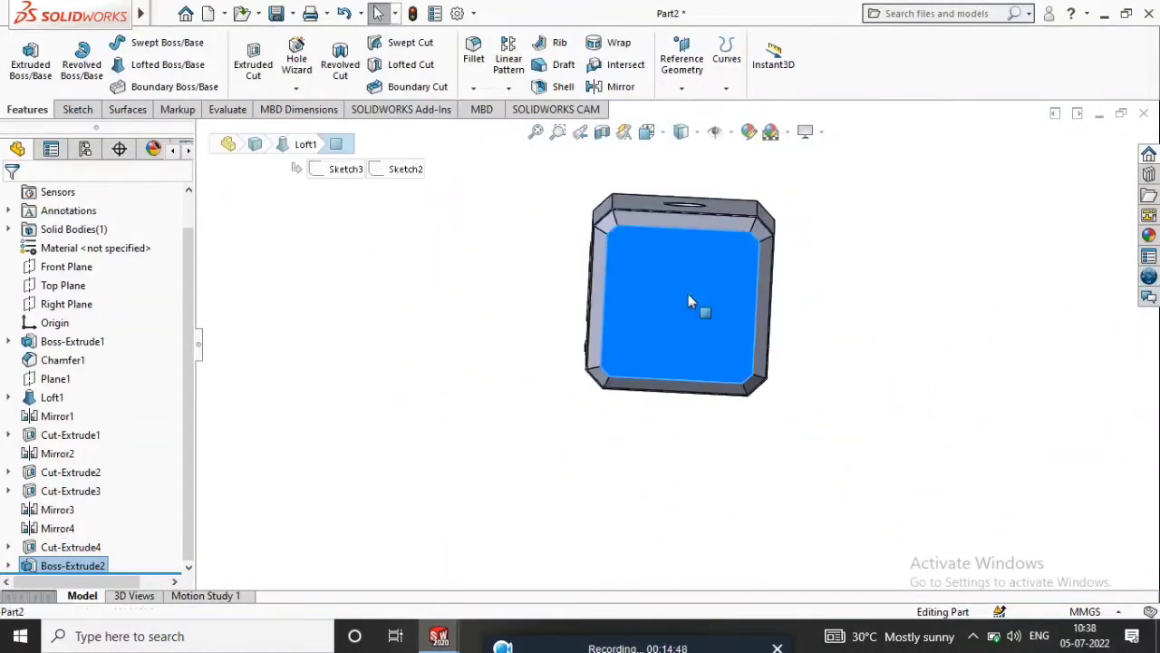
click(842, 243)
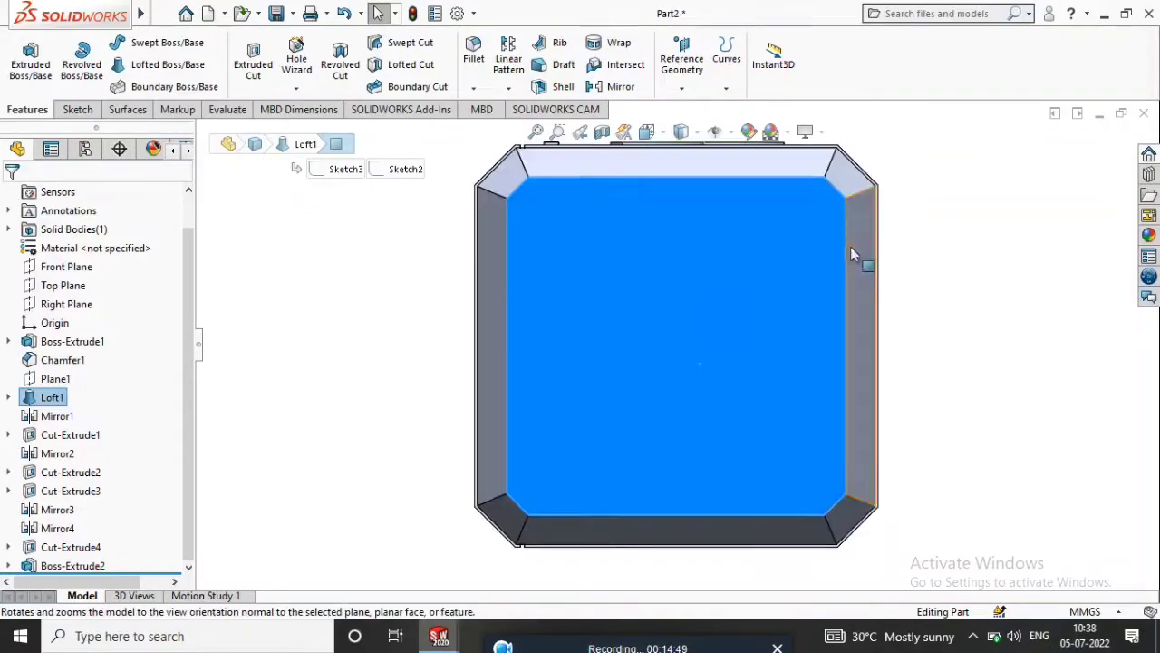
right_click(702, 290)
click(741, 224)
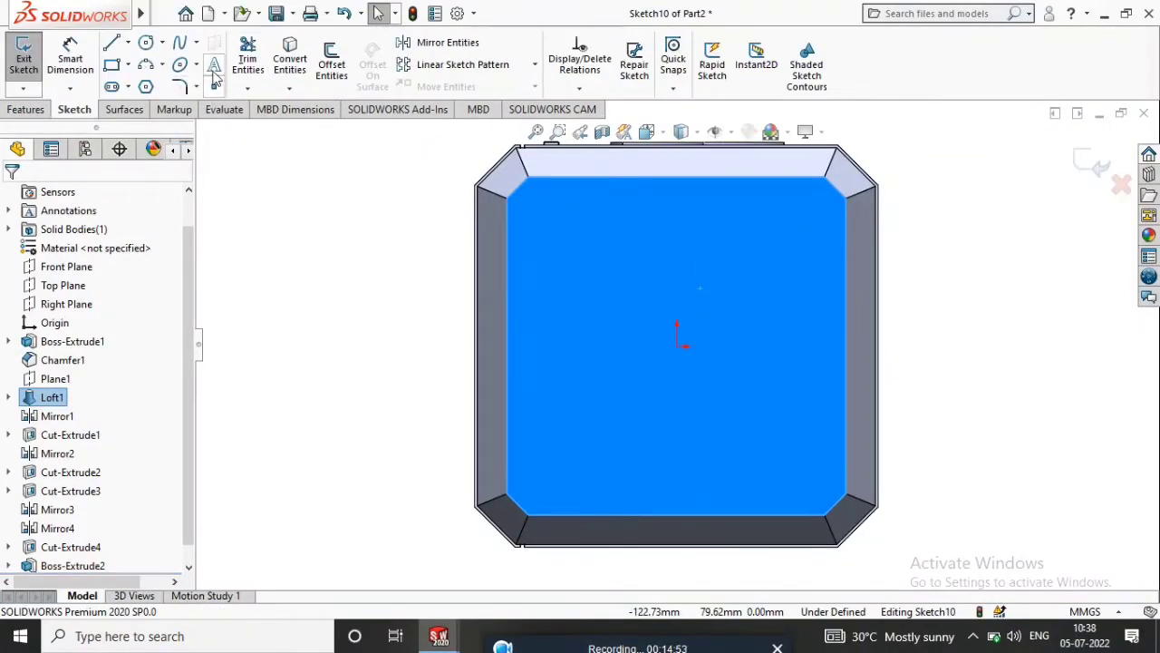
Step: Draw a horizontal centerline about 97 mm long across the end face, just above the origin
click(128, 42)
click(145, 83)
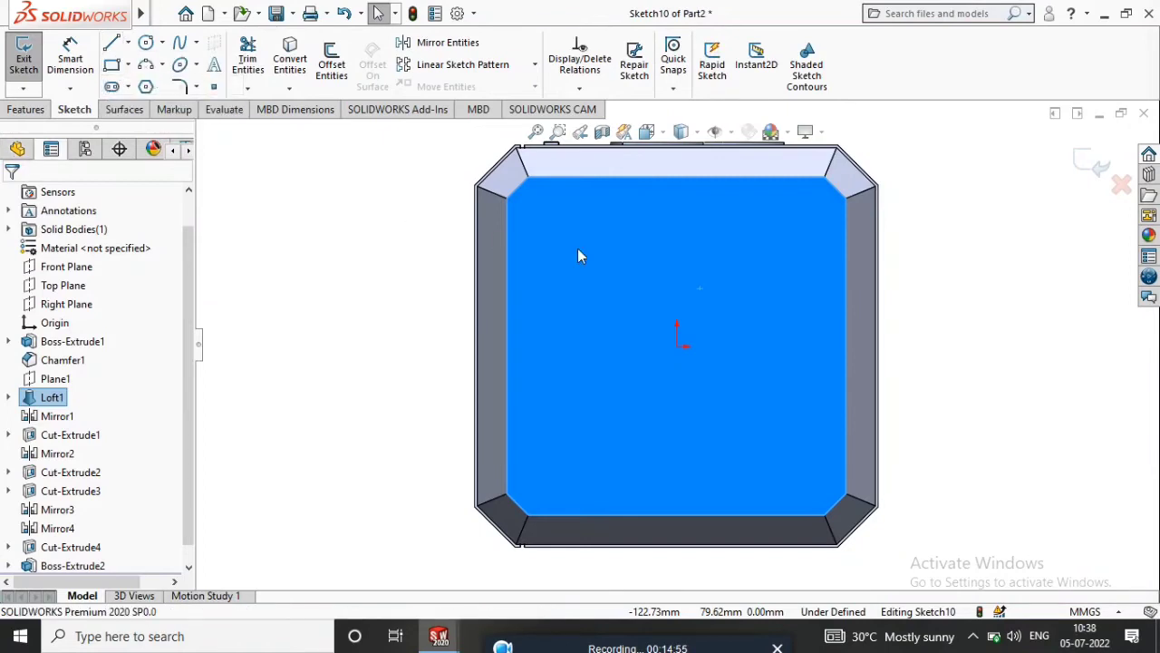
click(553, 341)
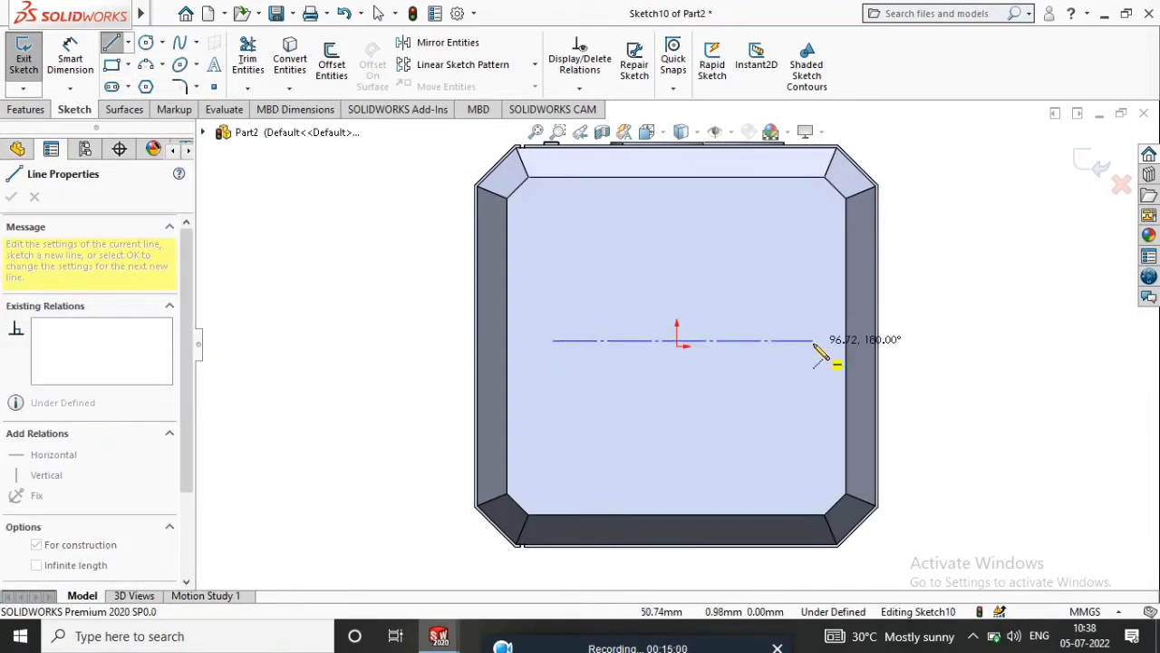
click(815, 341)
right_click(1080, 363)
click(991, 368)
Step: Draw a second horizontal centerline about 93 mm long below the origin, parallel to the first one
click(128, 43)
click(148, 87)
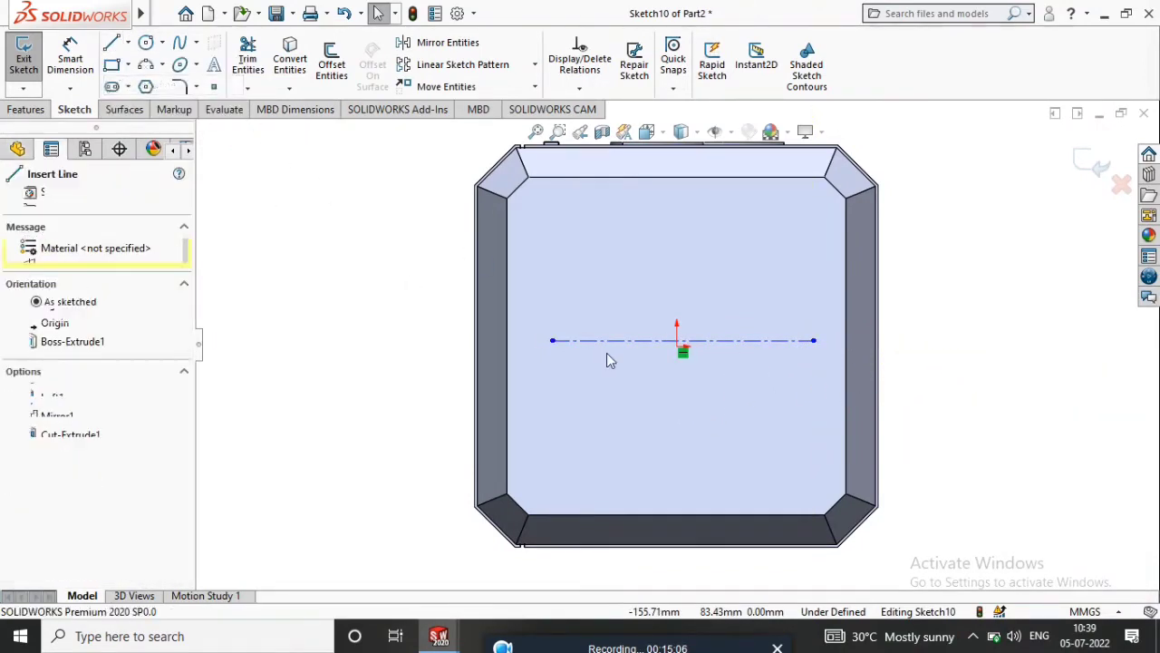
click(562, 422)
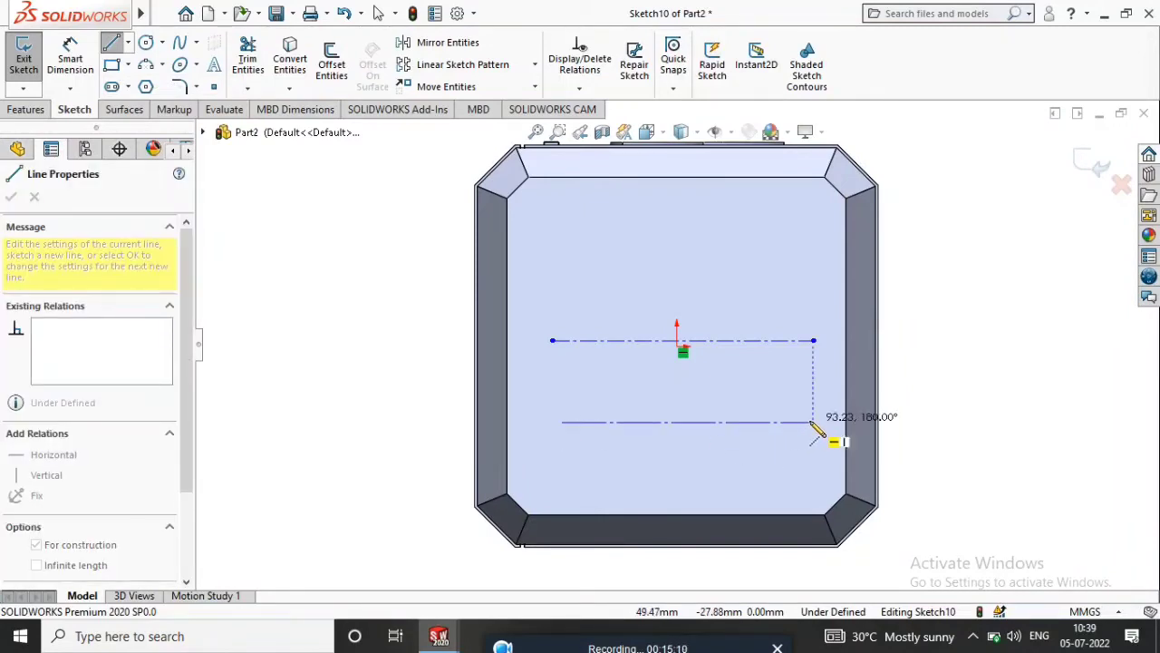
click(814, 423)
right_click(449, 269)
click(451, 267)
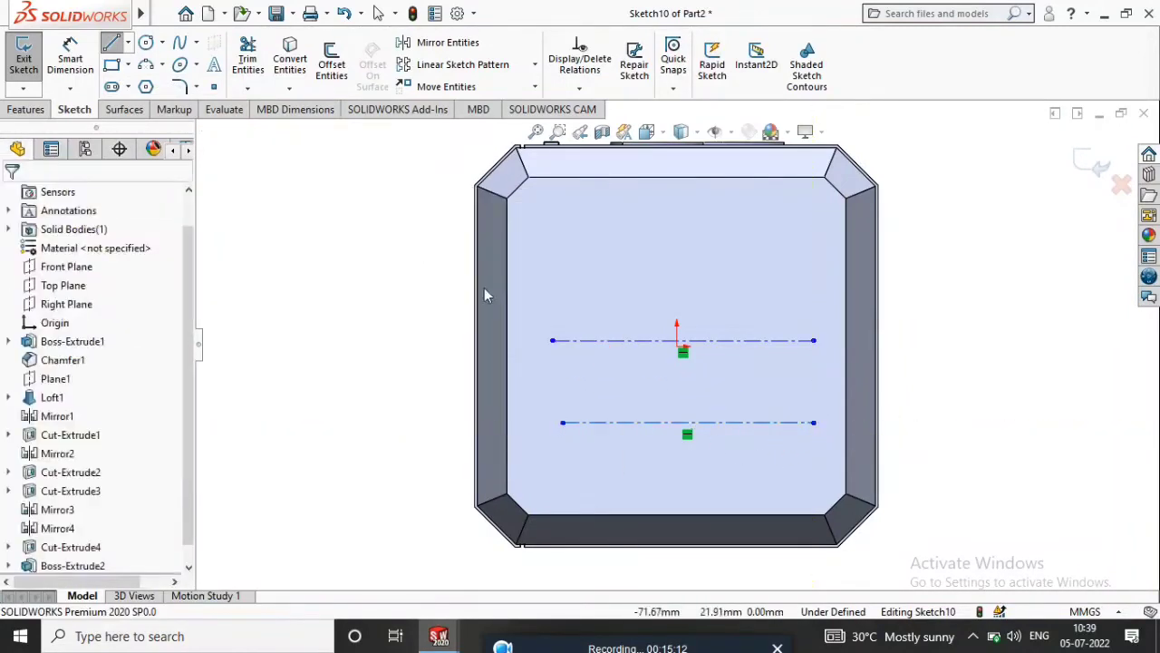
Step: Dimension the upper centerline's distance from the origin and set it to 10 mm
click(69, 57)
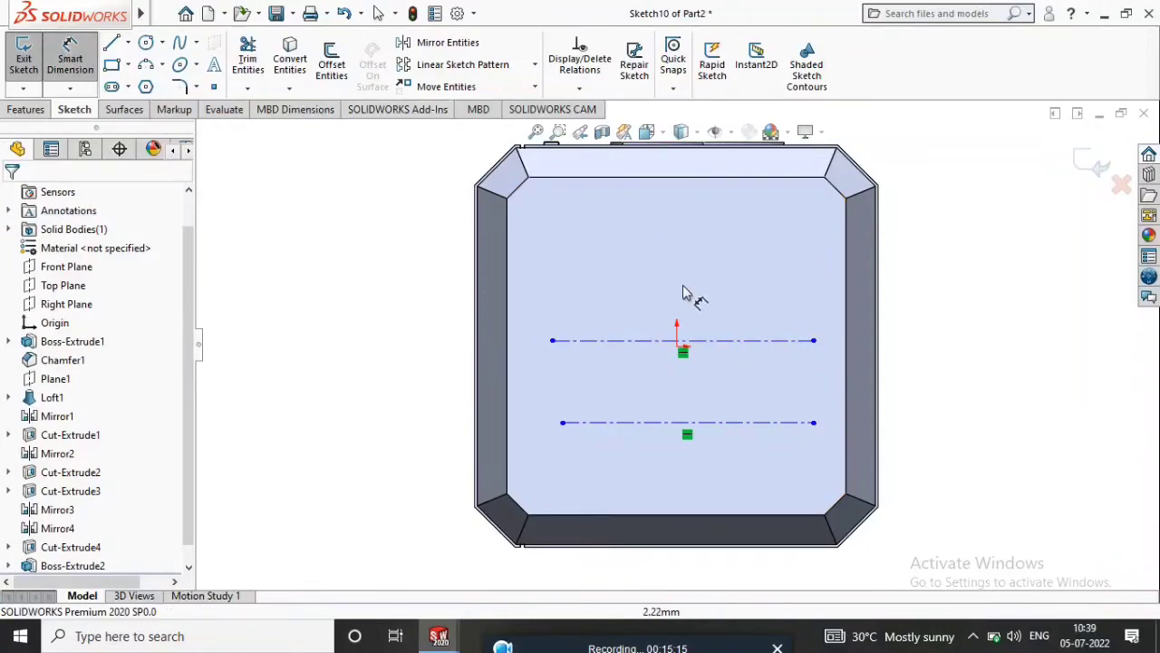
scroll(684, 331, down, 3)
click(648, 336)
click(639, 339)
click(1124, 408)
text(10)
key(Return)
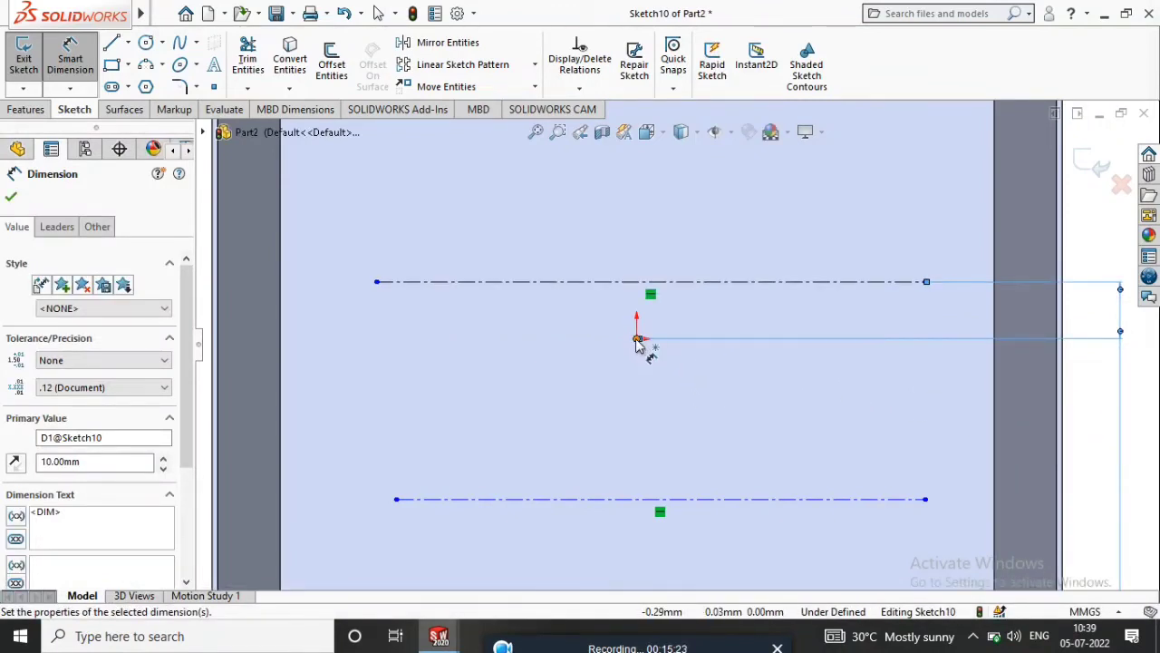
click(639, 339)
click(629, 506)
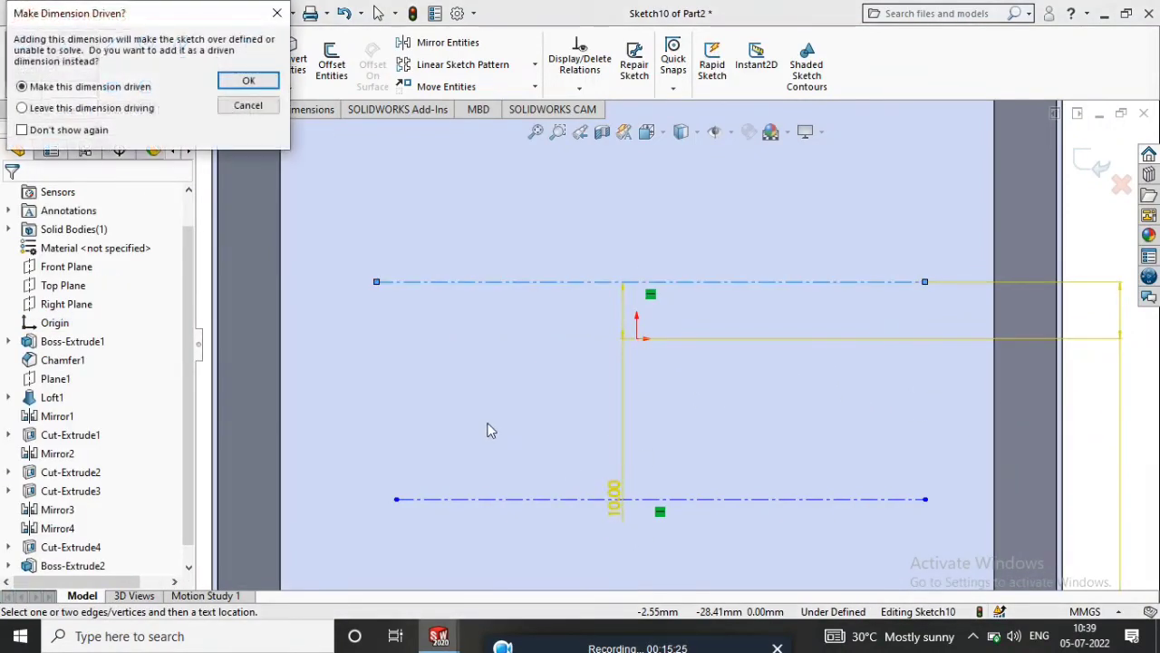
key(Escape)
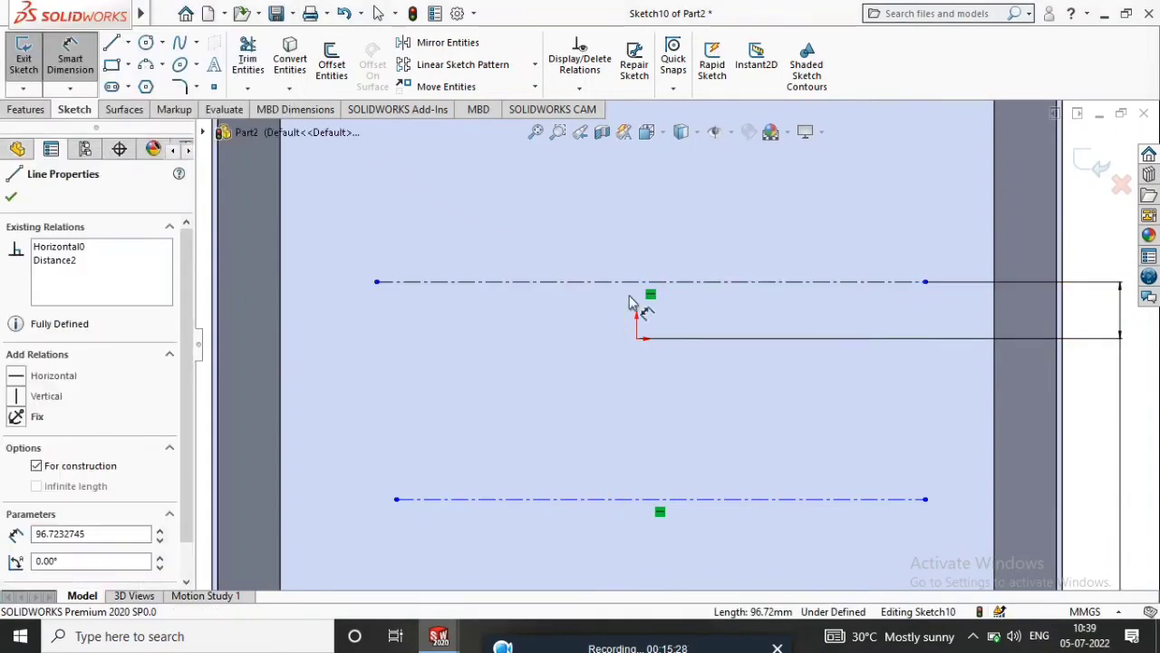
Step: Dimension the lower centerline's distance from the origin and set it to 10 mm
click(637, 339)
click(624, 498)
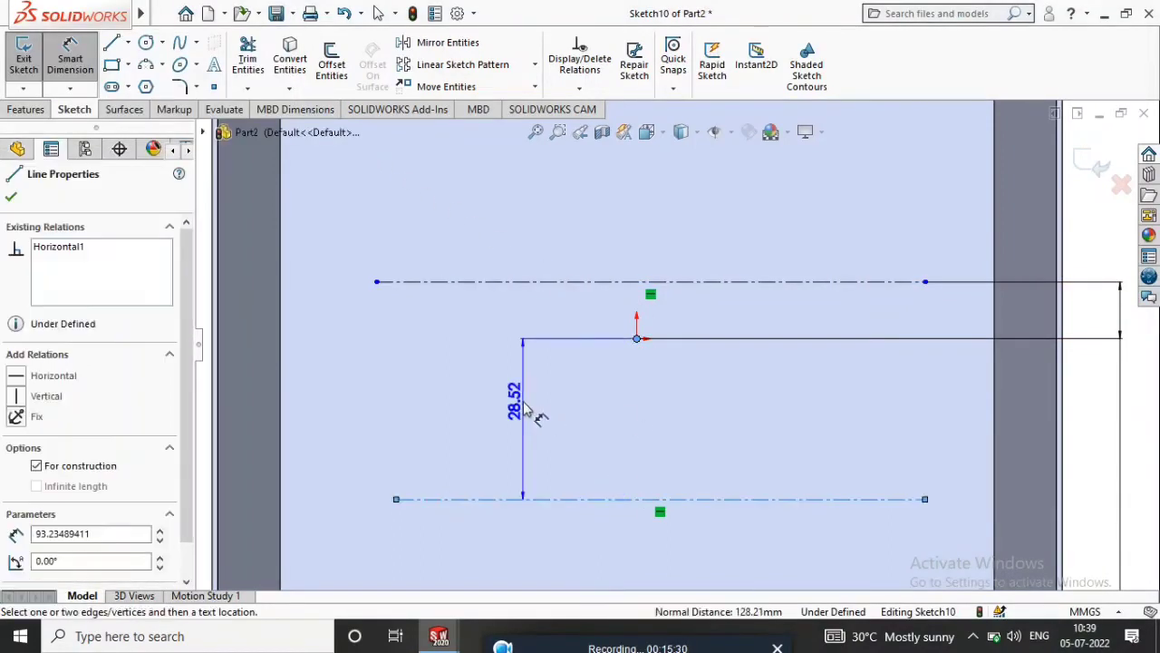
click(533, 411)
text(10)
key(Return)
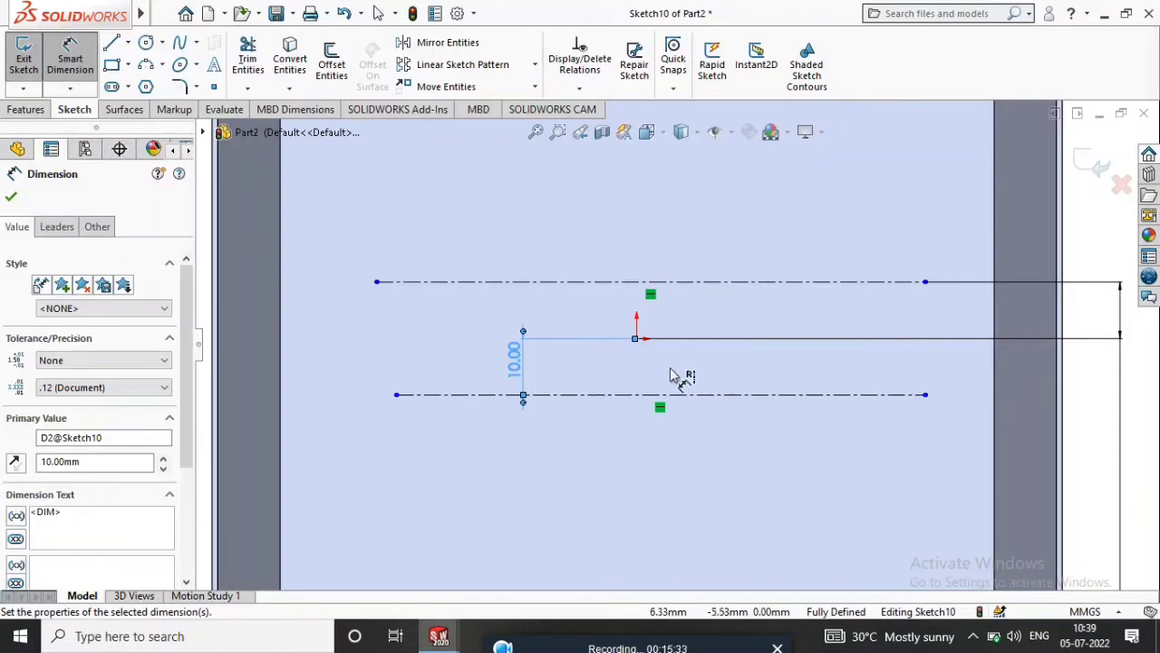
Step: Add the centred sketch text "THOR HAMMER" along the upper centerline, using the document font
scroll(649, 361, up, 2)
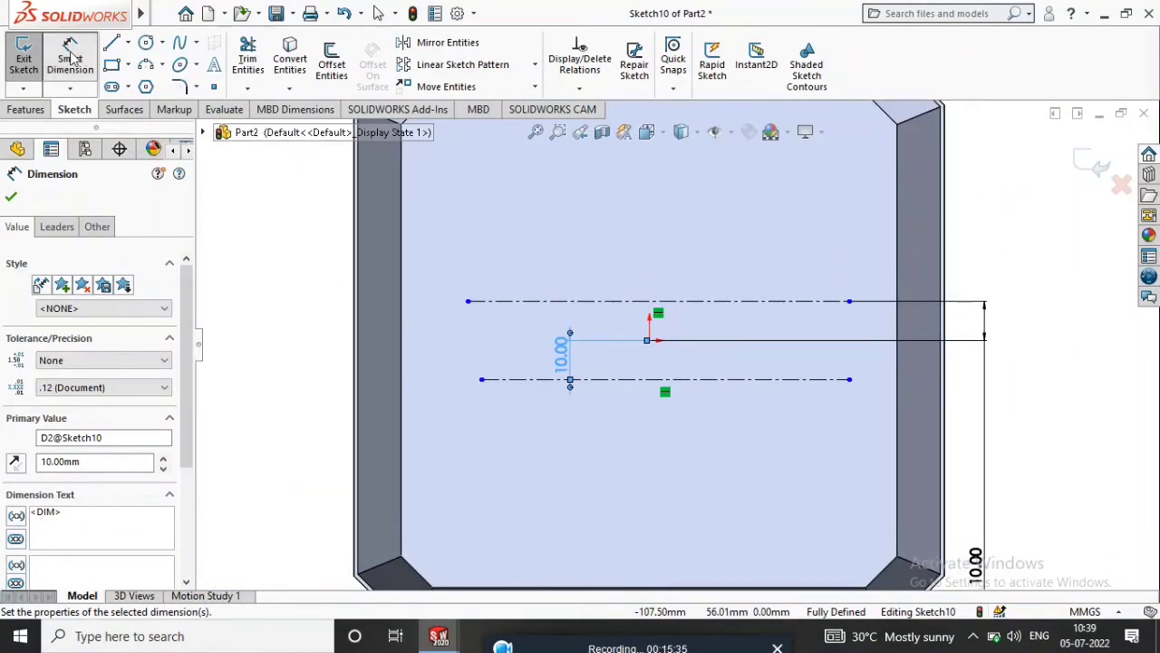
click(214, 65)
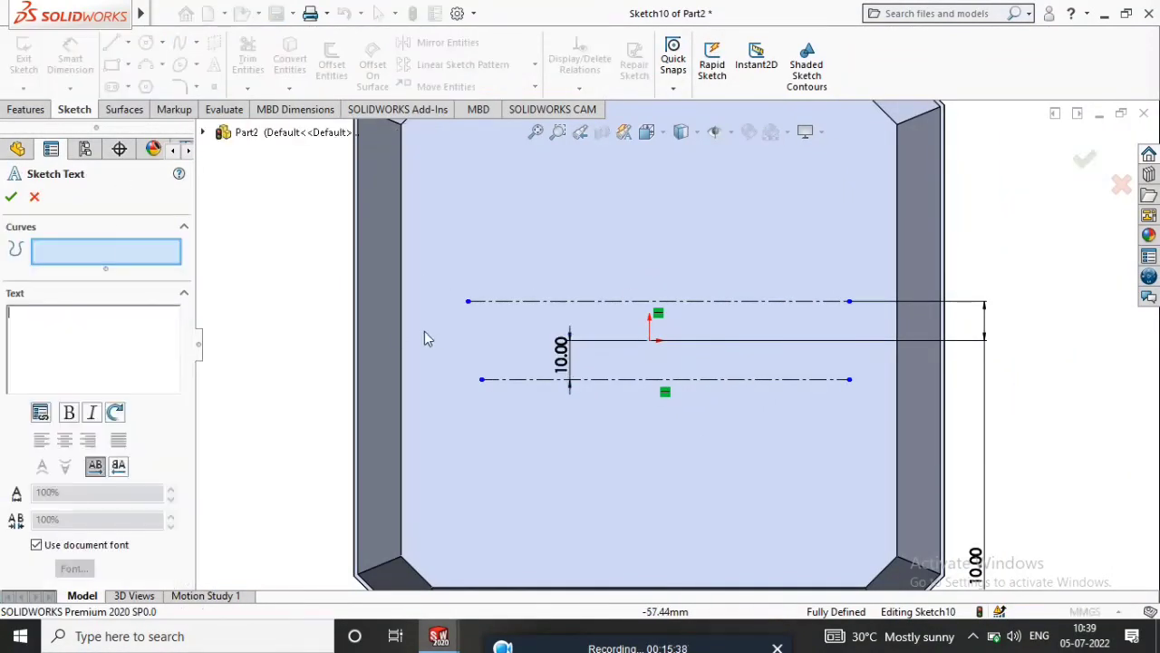
click(556, 302)
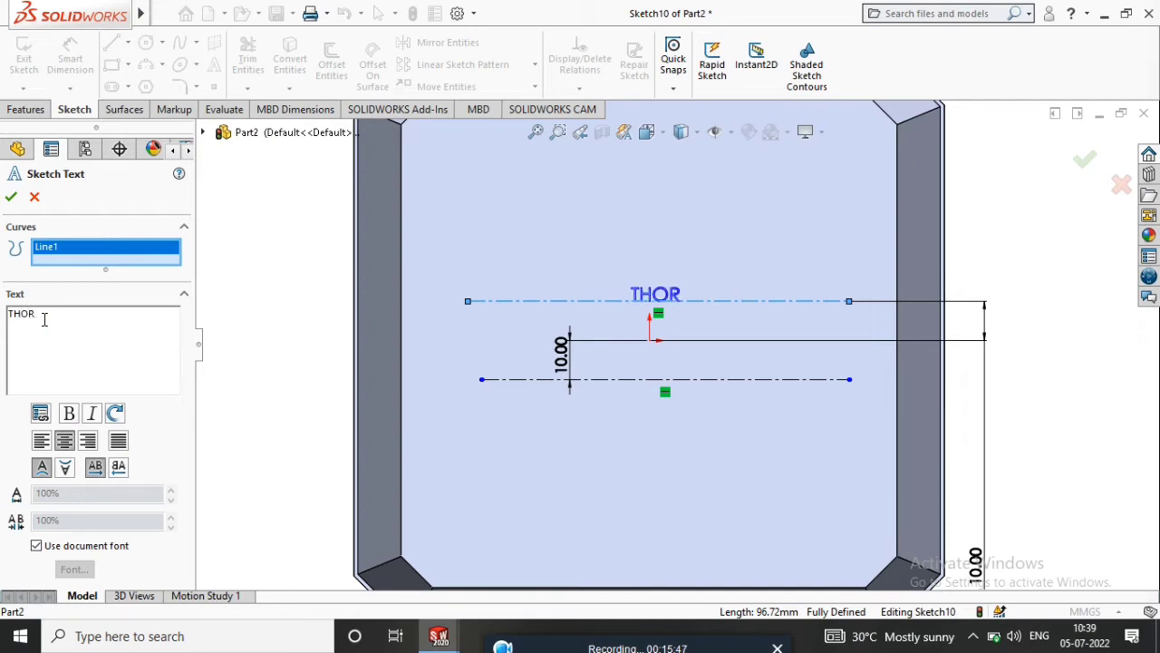
click(44, 319)
text(THOR HAMMER)
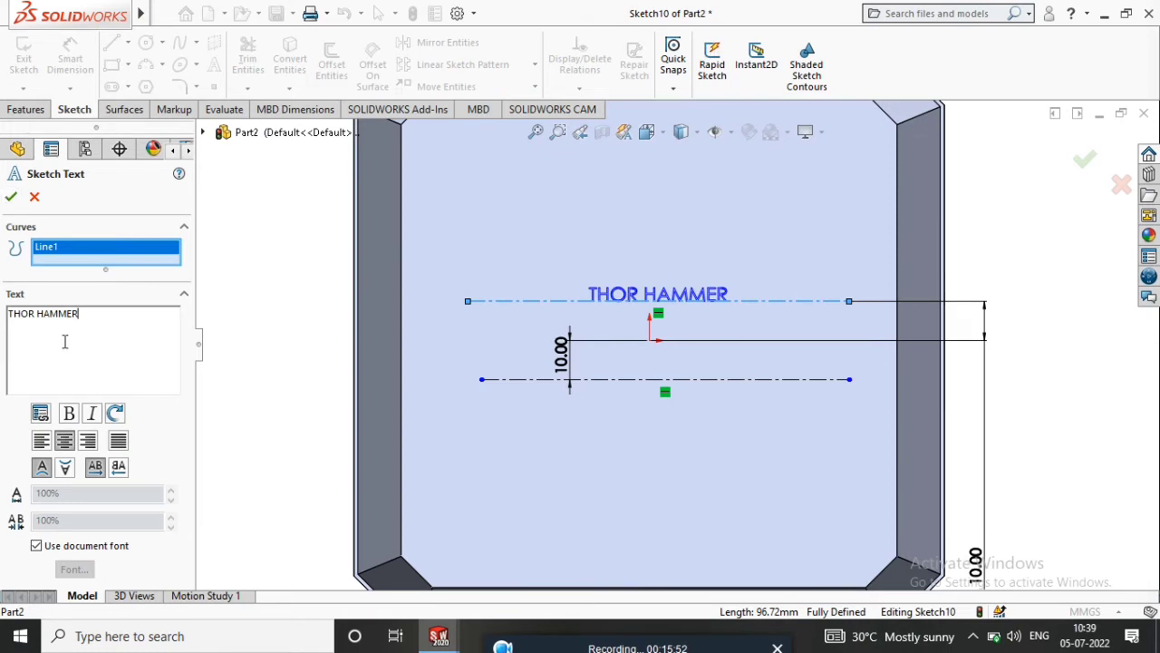
click(10, 197)
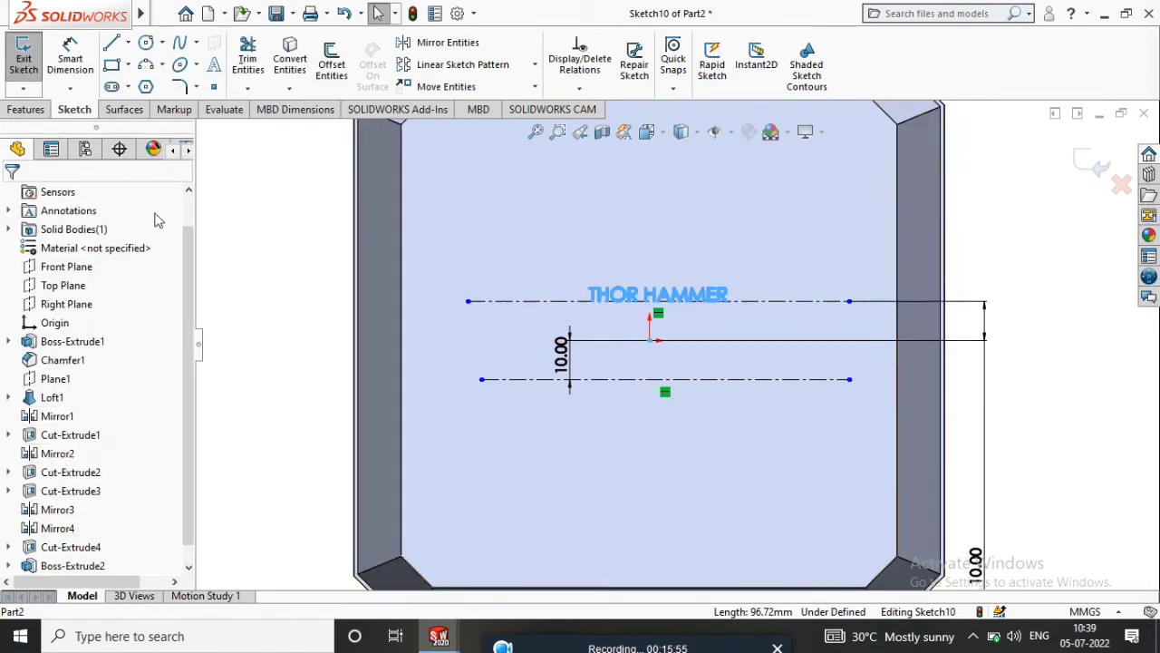
Step: Clear the end face selection and undo the THOR HAMMER sketch text on the upper centerline
scroll(653, 301, up, 3)
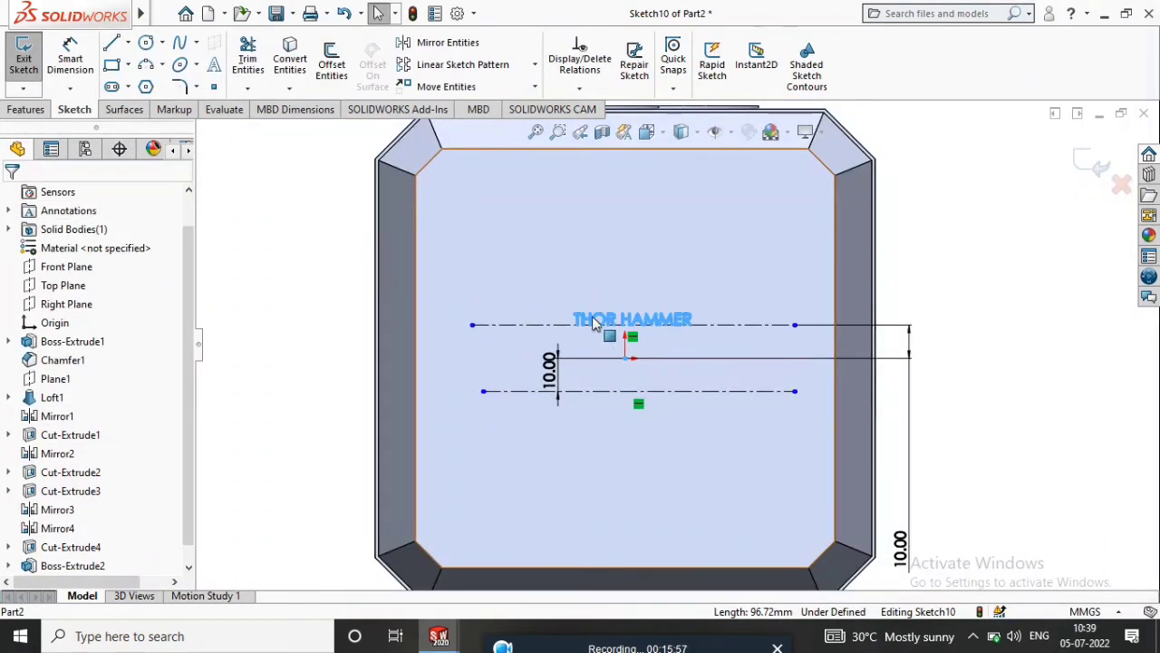
right_click(594, 325)
key(Escape)
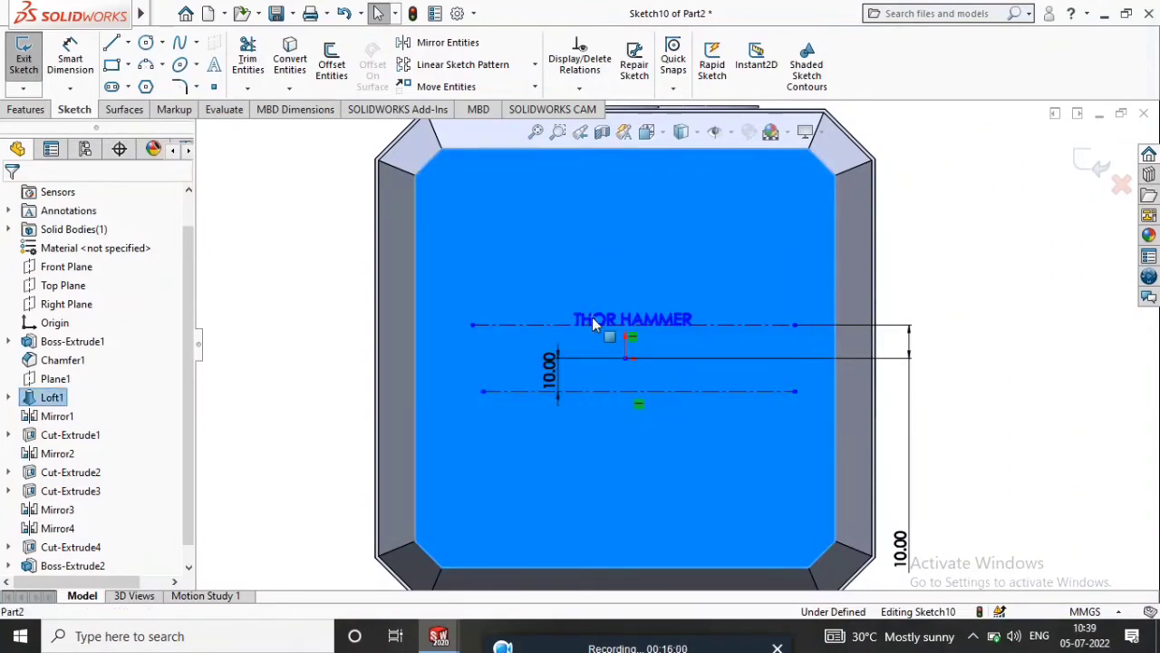
click(974, 298)
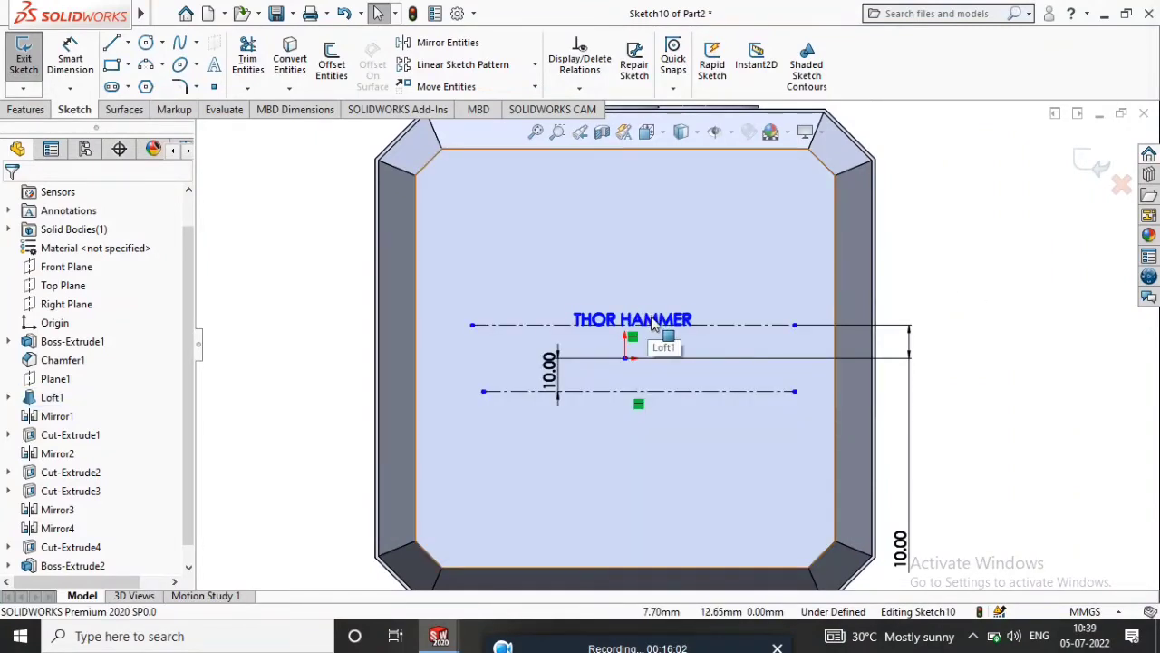
key(ctrl+z)
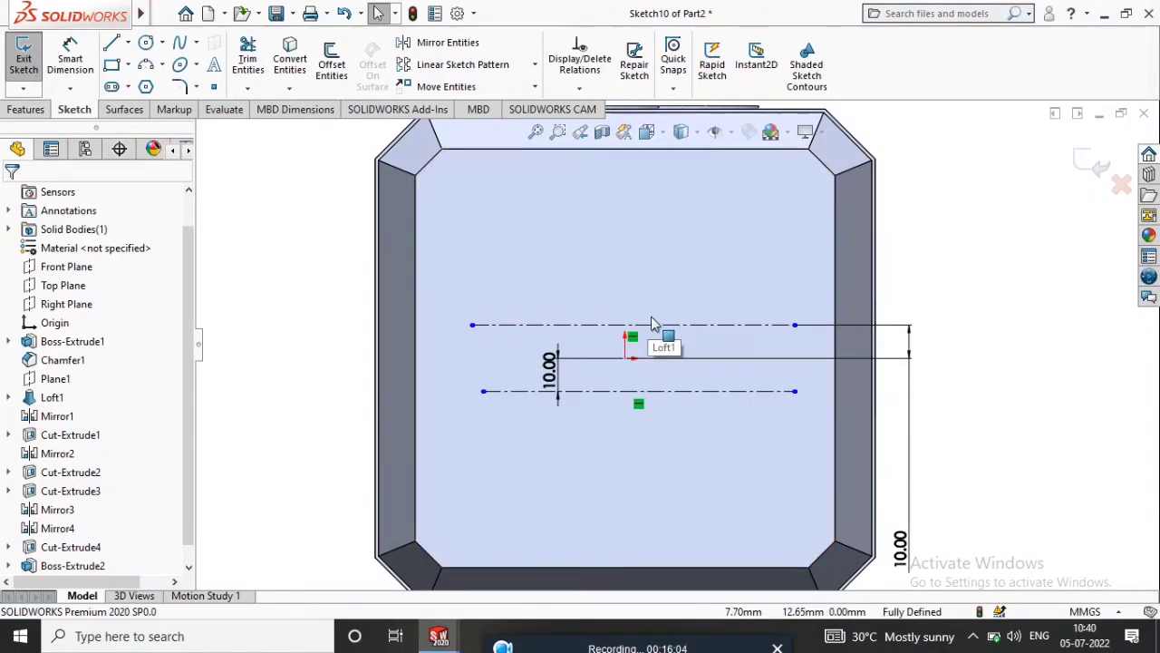
Step: Start the Sketch Text command again for the lettering on the end face
click(215, 66)
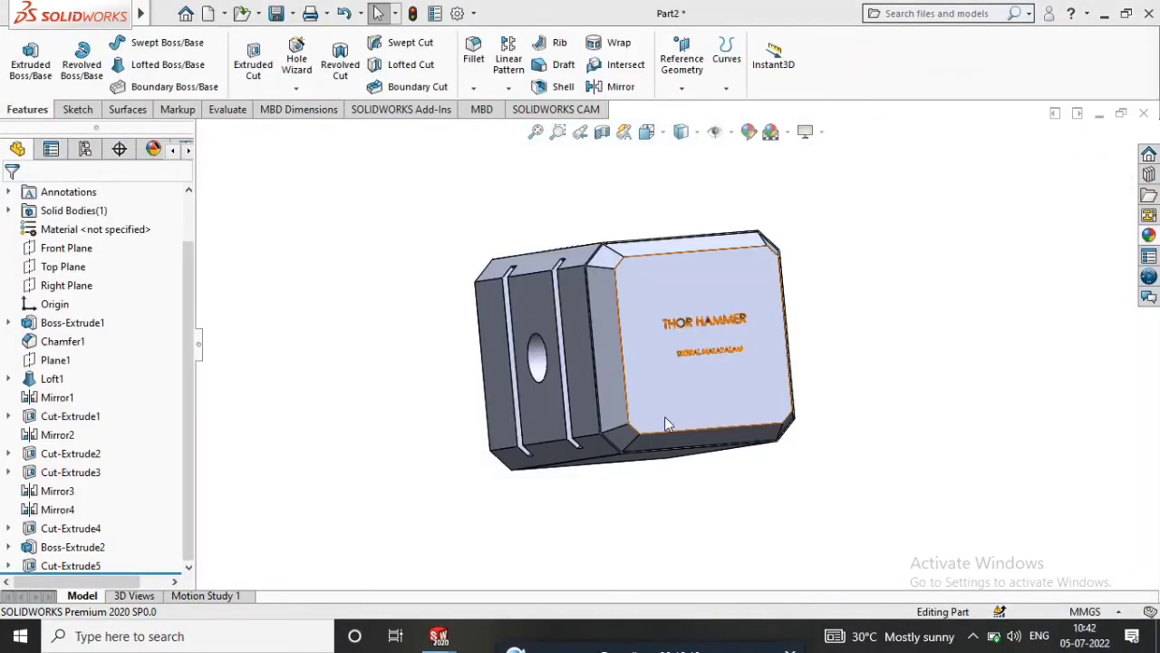
Step: Inspect the engraved lettering on the end face and select the blank face at the opposite end of the hammer head
middle_drag(665, 416, 745, 395)
scroll(647, 359, down, 5)
scroll(744, 391, down, 2)
scroll(743, 389, up, 4)
middle_drag(899, 351, 790, 386)
scroll(862, 309, up, 4)
click(587, 384)
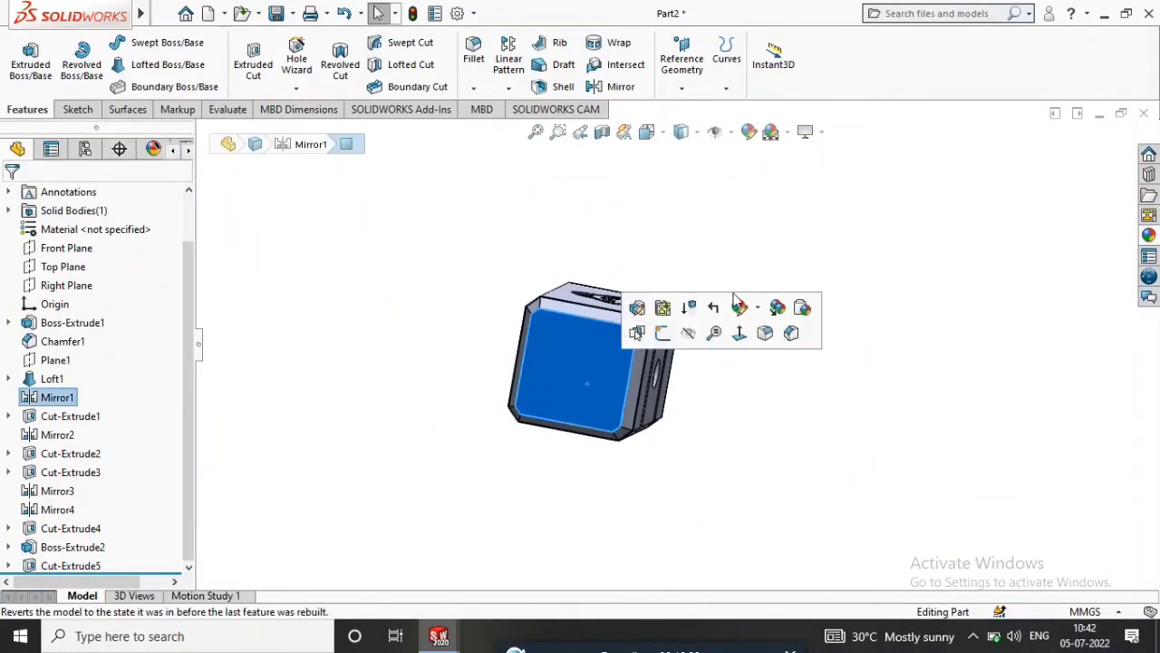
mouse_move(694, 619)
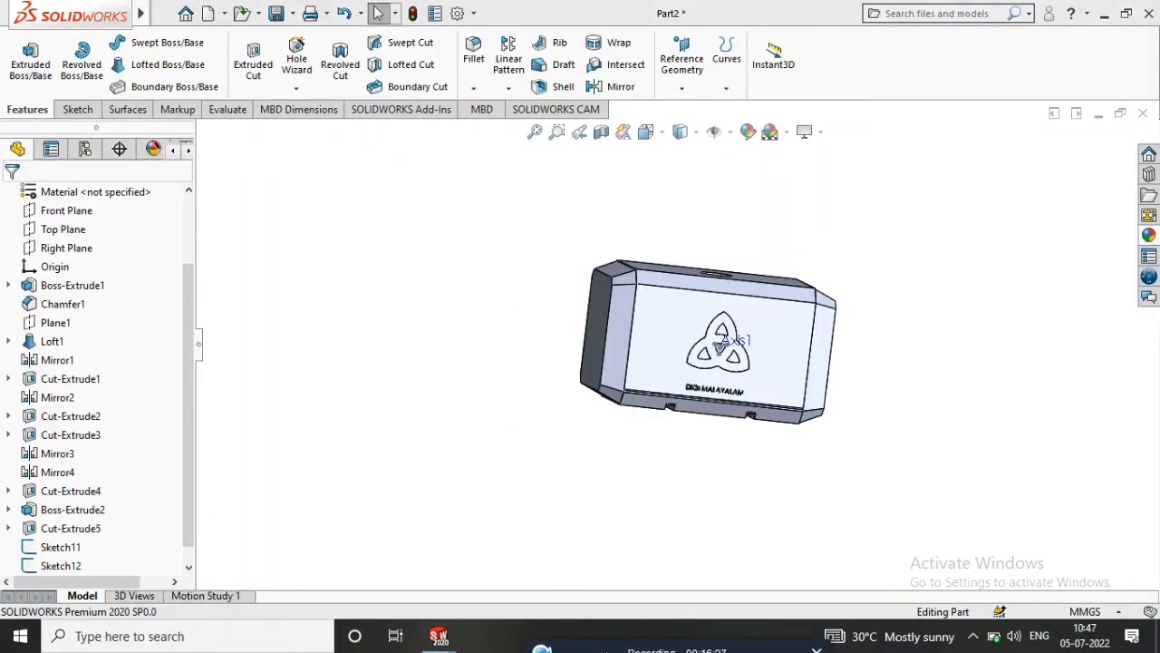
Step: Start a new sketch on the front face of the raised three-lobed emblem, viewed straight on
scroll(710, 392, down, 10)
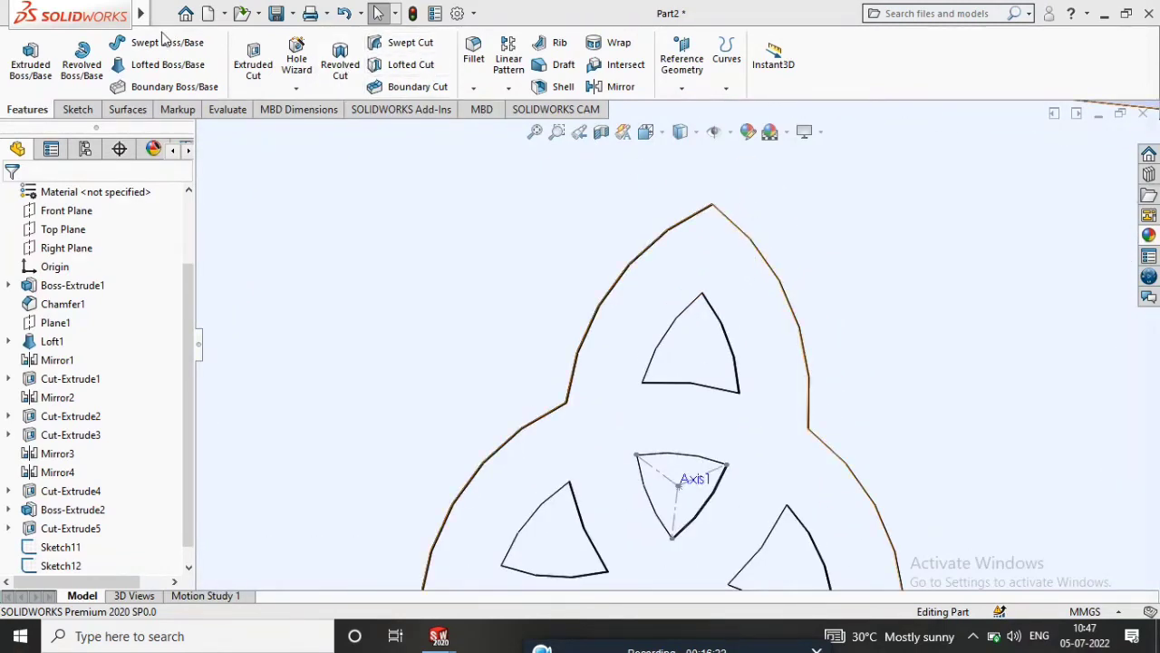
click(689, 262)
click(834, 218)
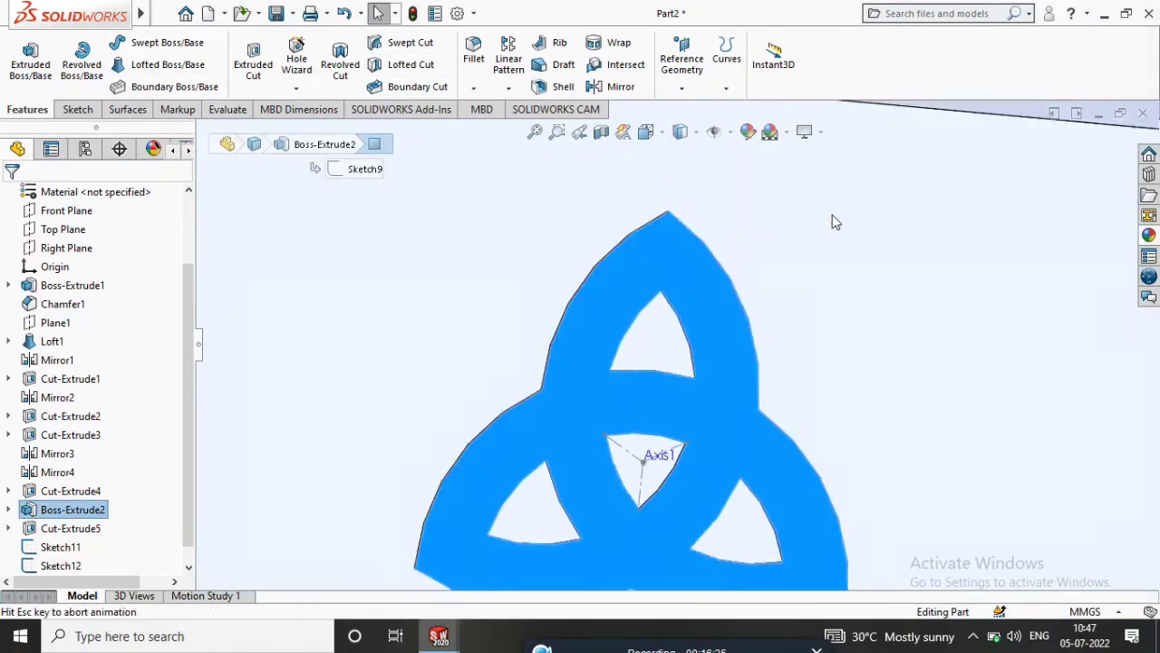
right_click(676, 286)
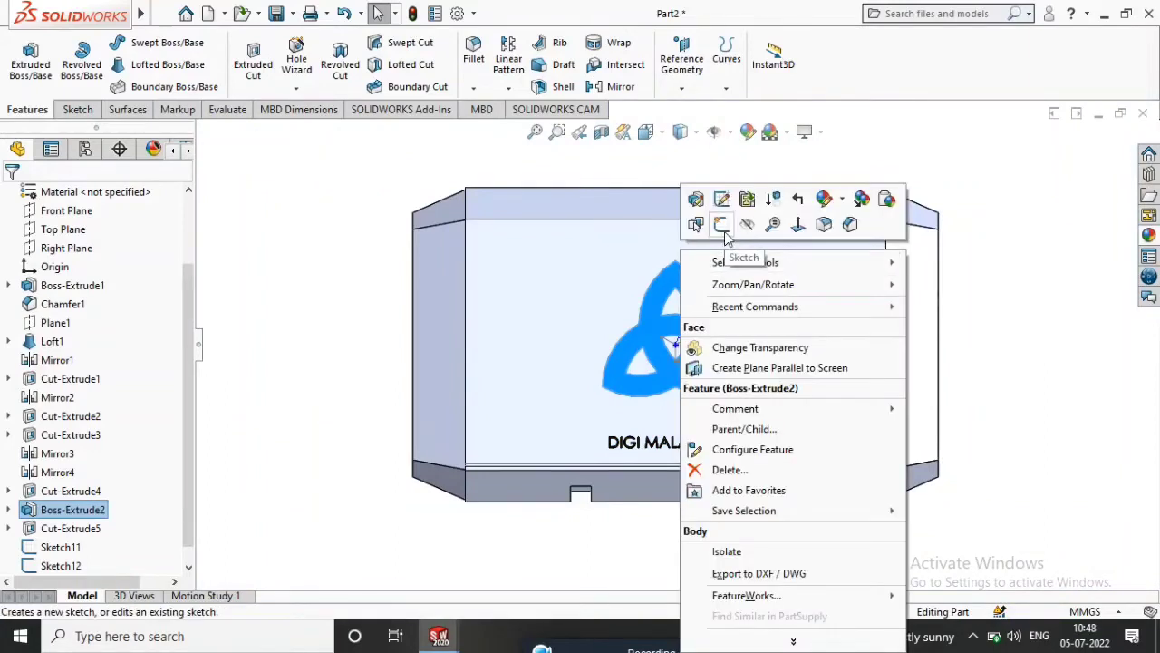
click(721, 225)
Step: Try a 10 mm outward offset of the emblem's outer outline, and undo it
click(332, 62)
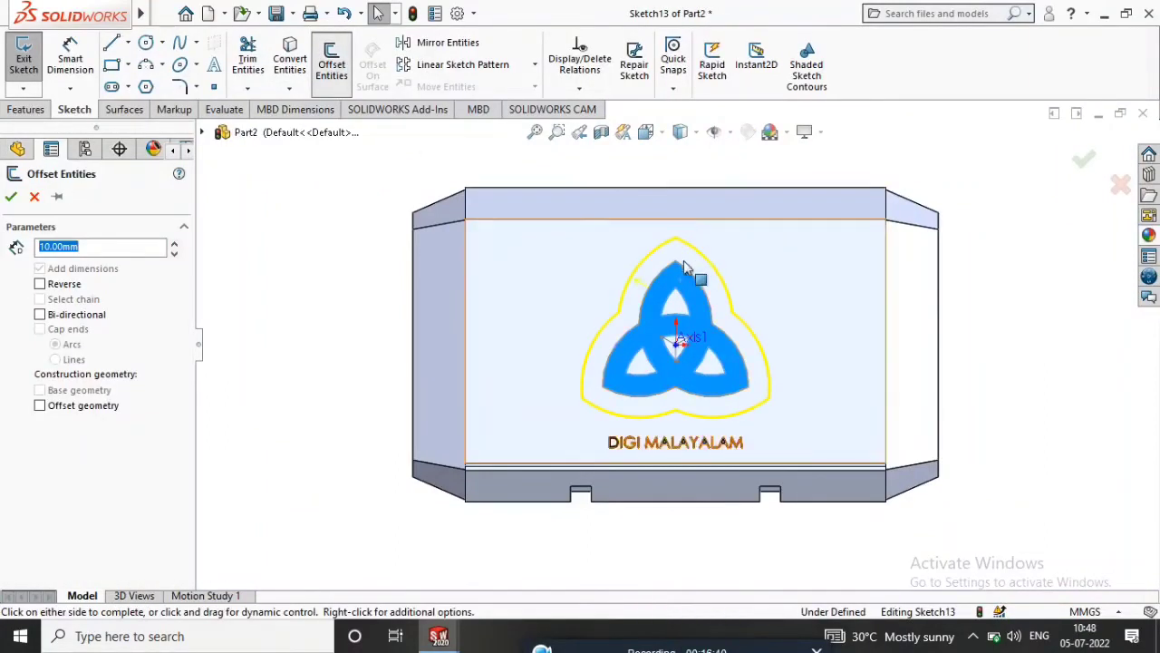
click(1083, 159)
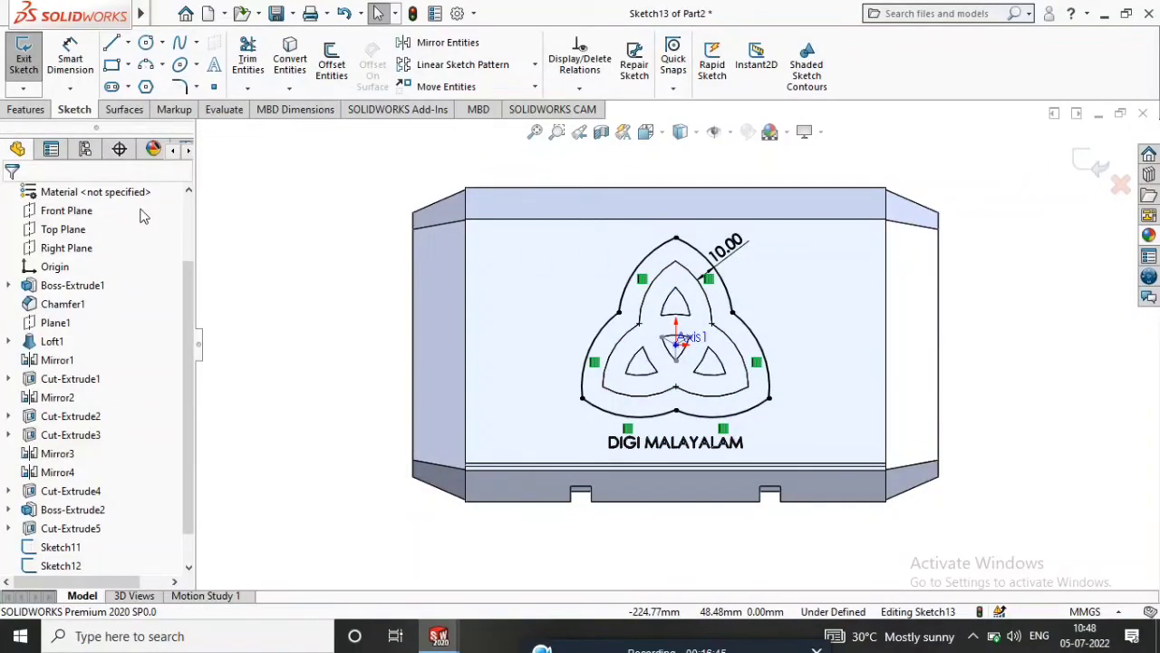
key(ctrl+z)
Step: Offset the two curved side edges of the upper lobe's triangular opening outward by 5 mm
scroll(810, 271, down, 5)
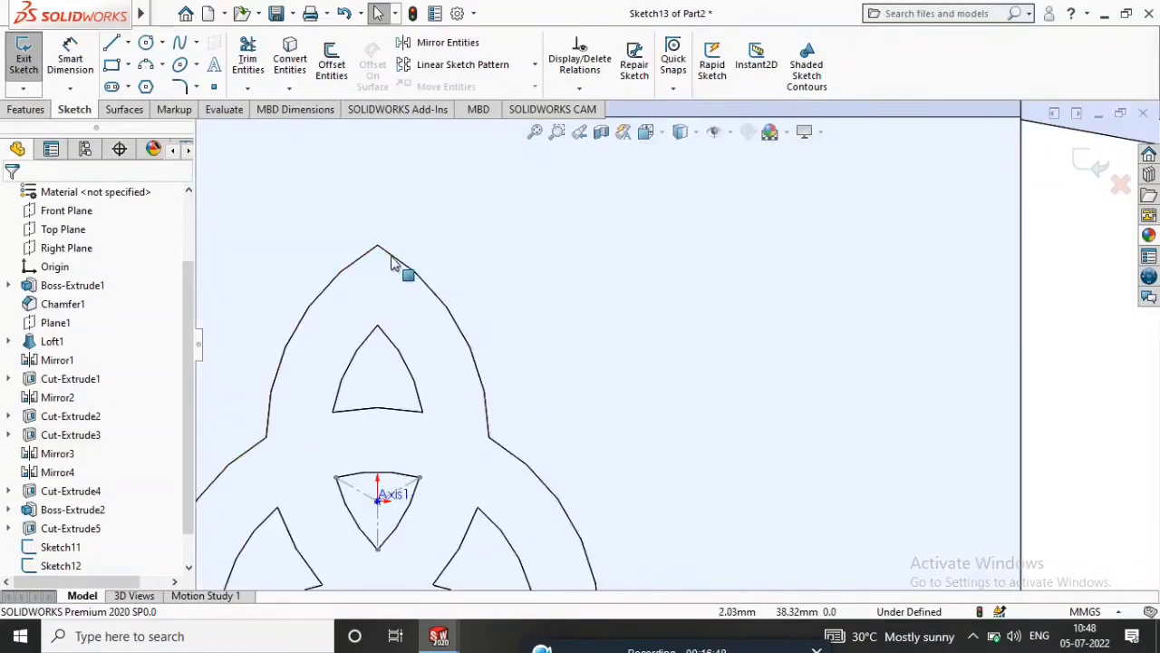
click(332, 62)
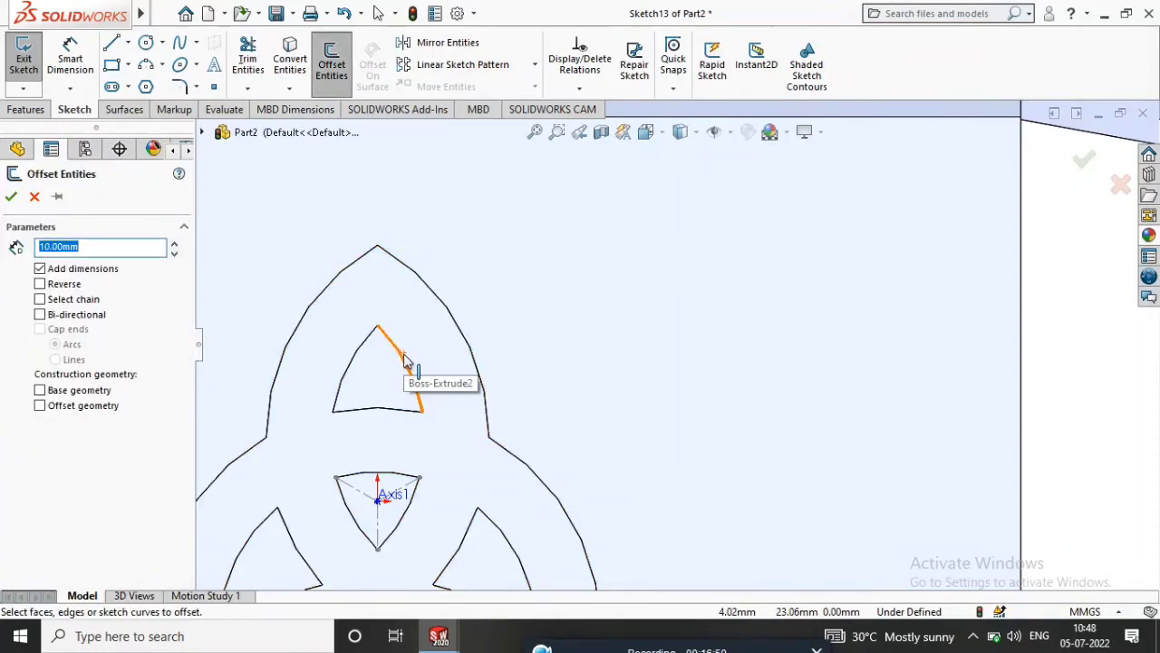
click(361, 349)
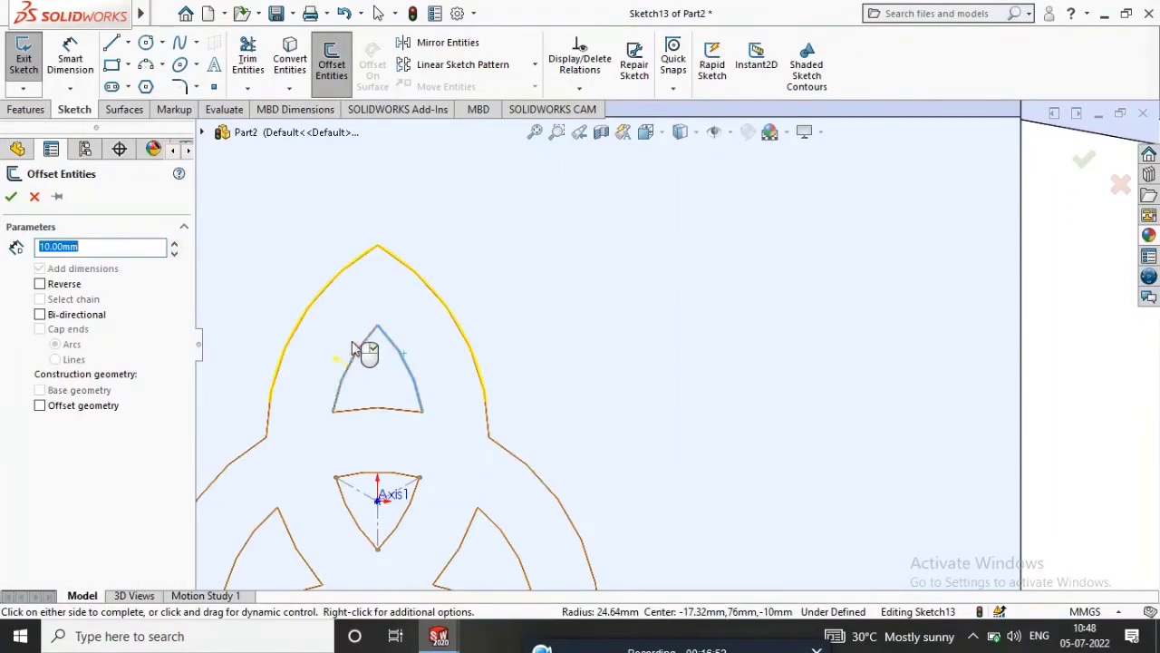
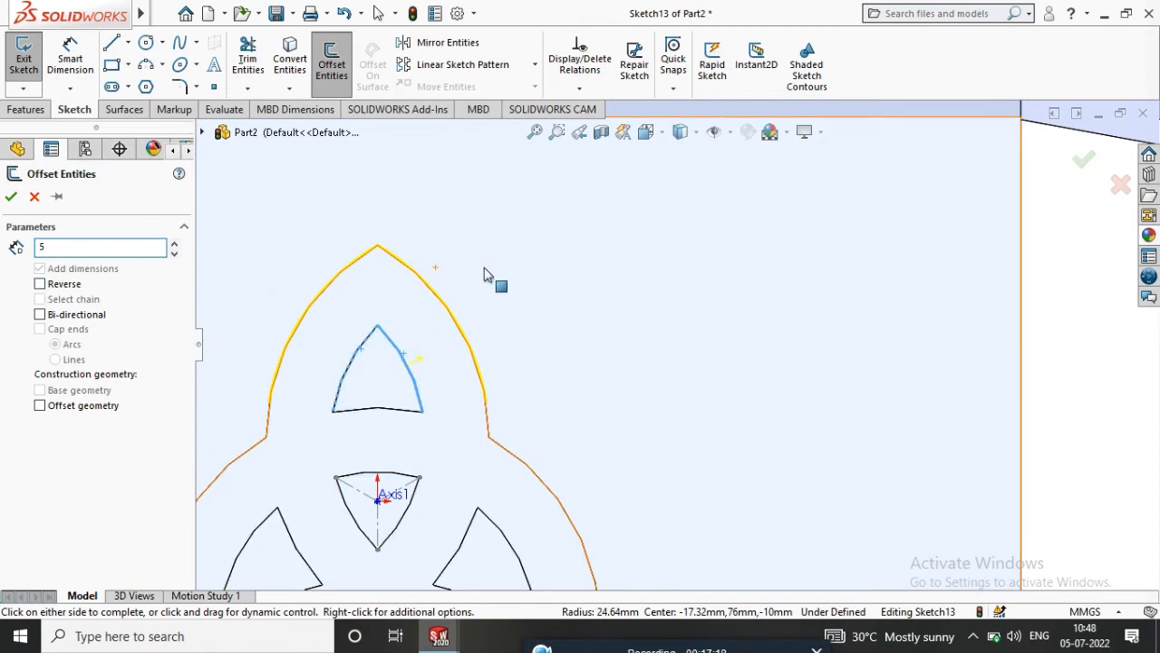
click(290, 234)
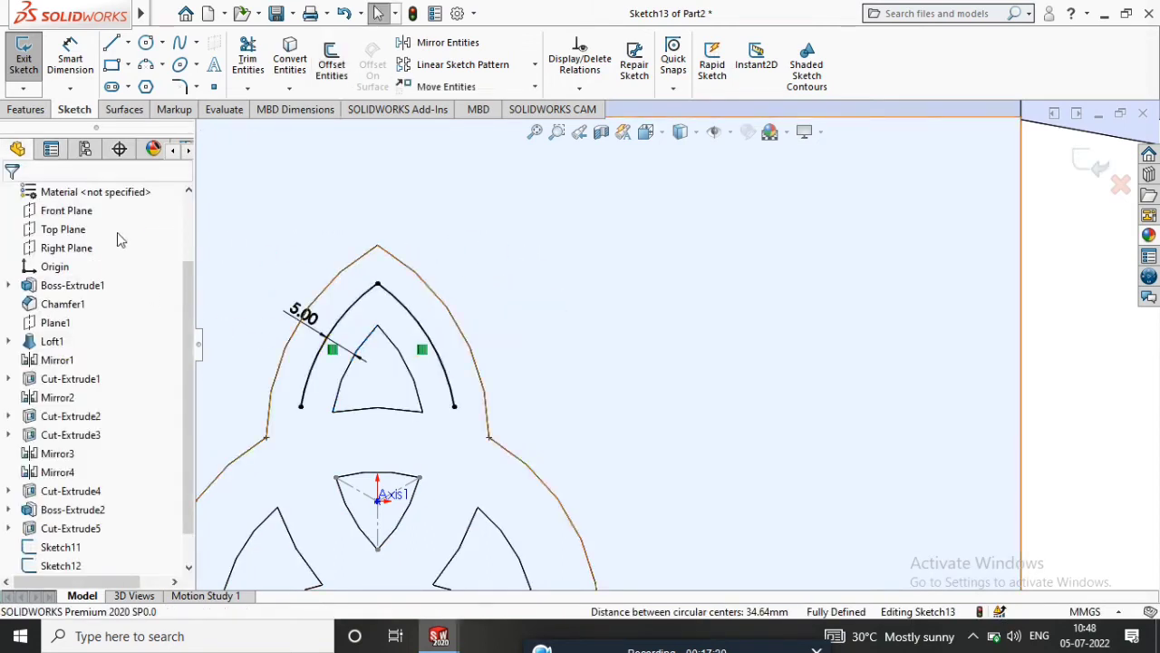
Step: Offset the bottom edge of the upper lobe's opening 5 mm downward and finish the sketch
click(331, 63)
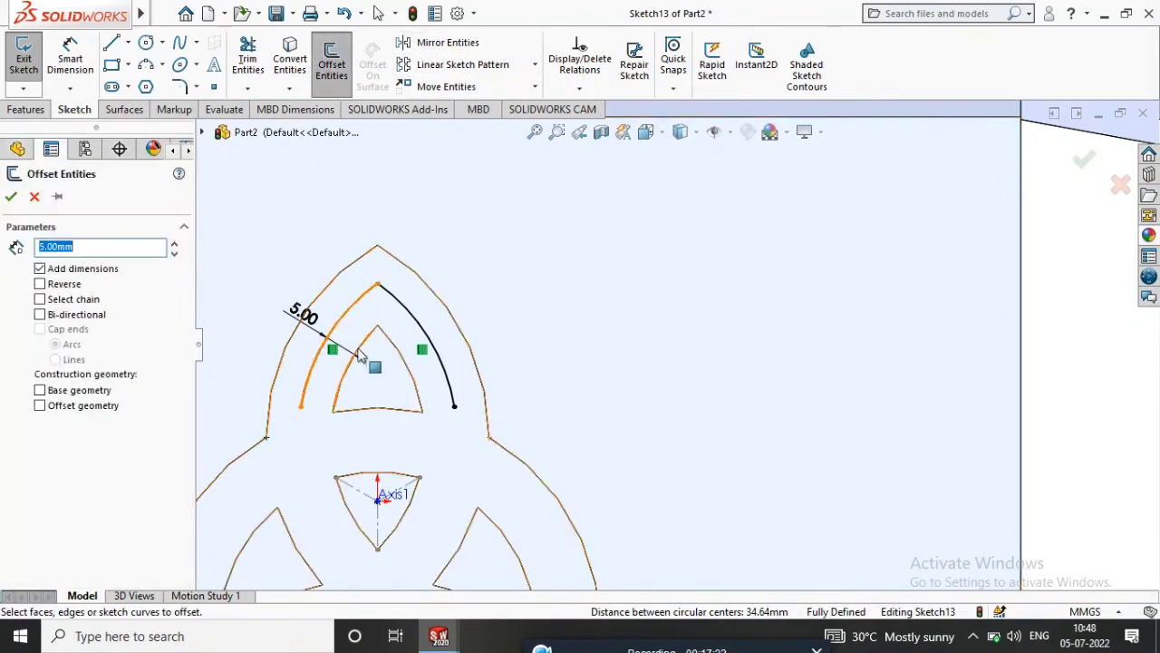
click(367, 413)
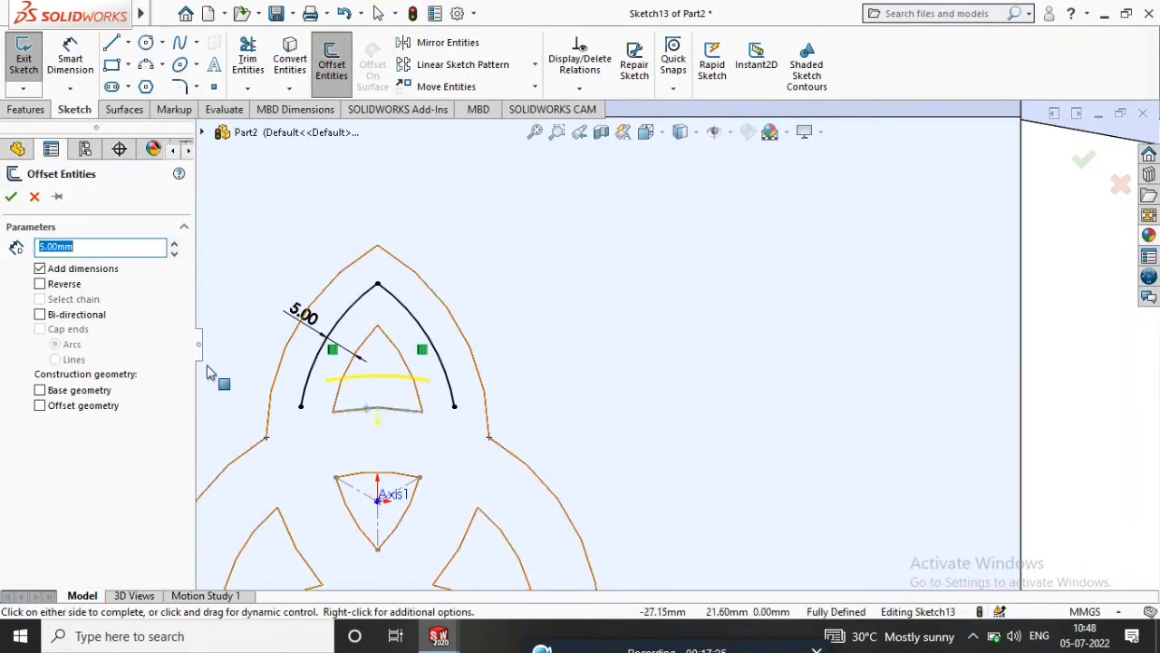
click(11, 197)
scroll(611, 275, up, 5)
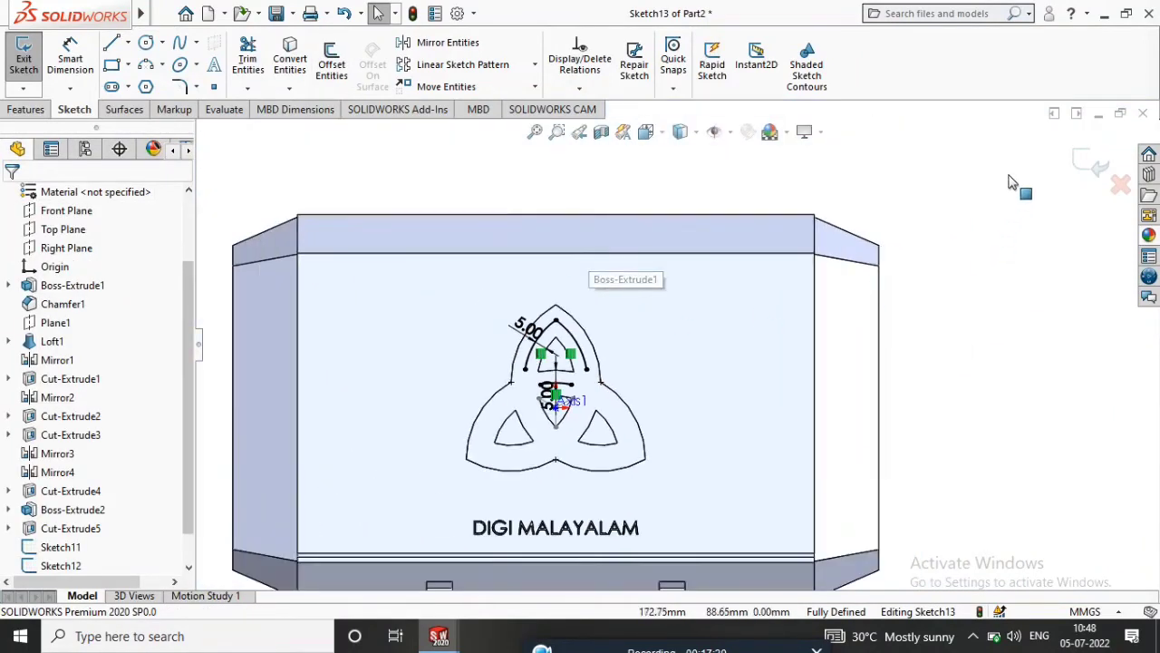
click(1081, 161)
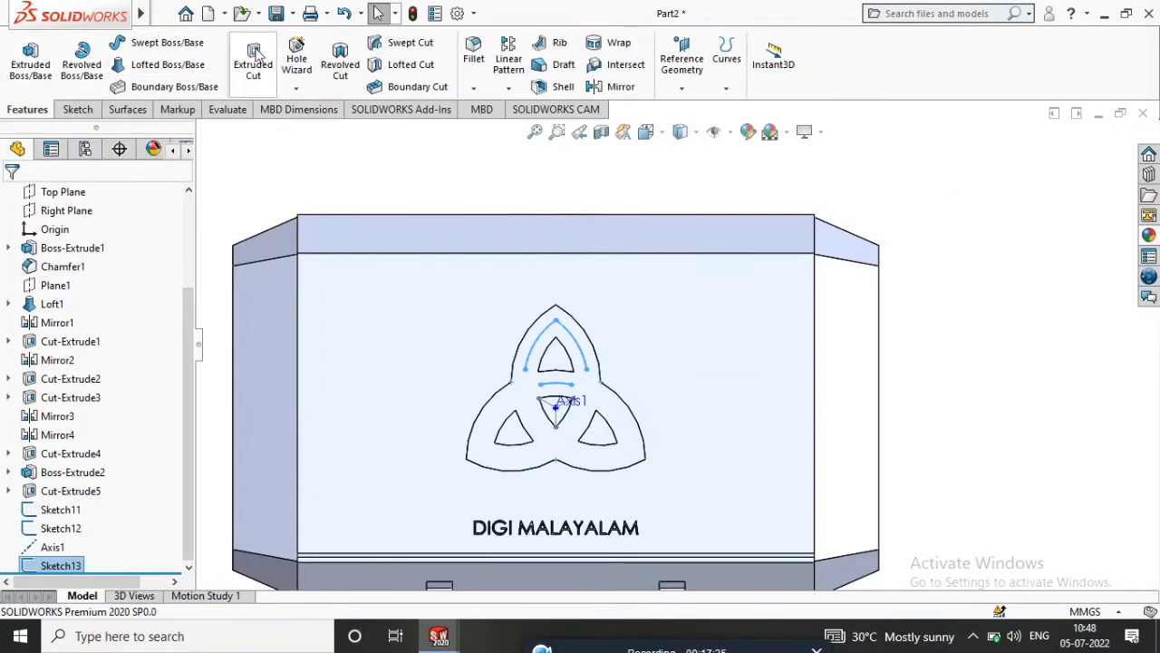
Step: Cut the offset curves into the emblem 1 mm deep as a mid-plane thin feature 1 mm thick
click(256, 56)
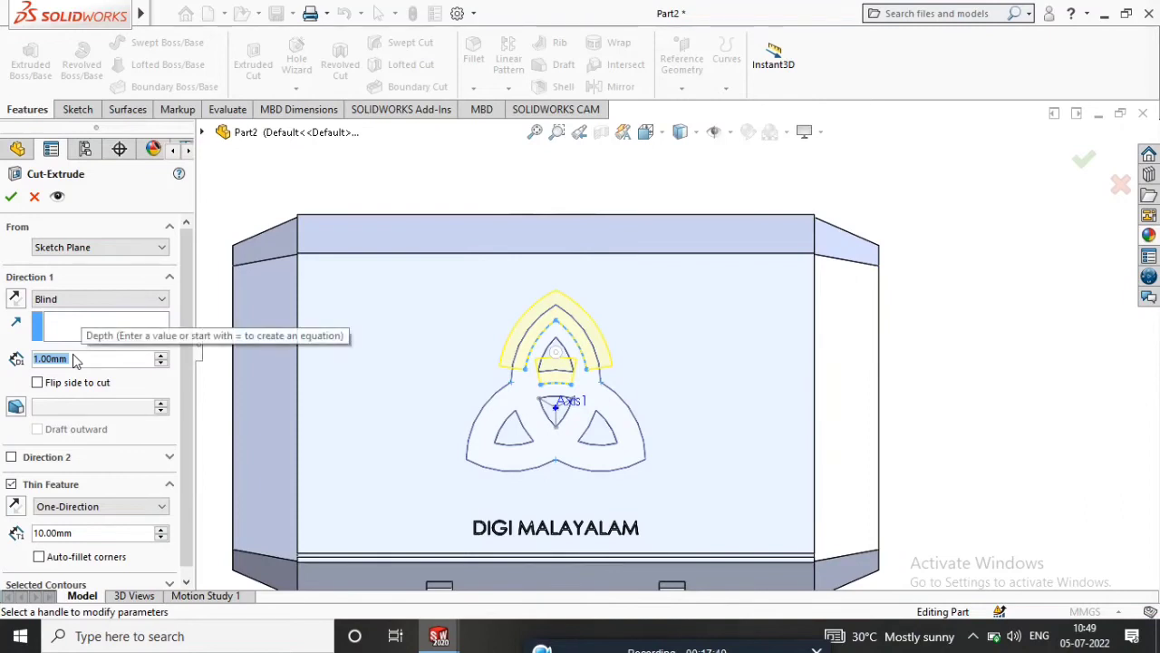
text(1)
key(Return)
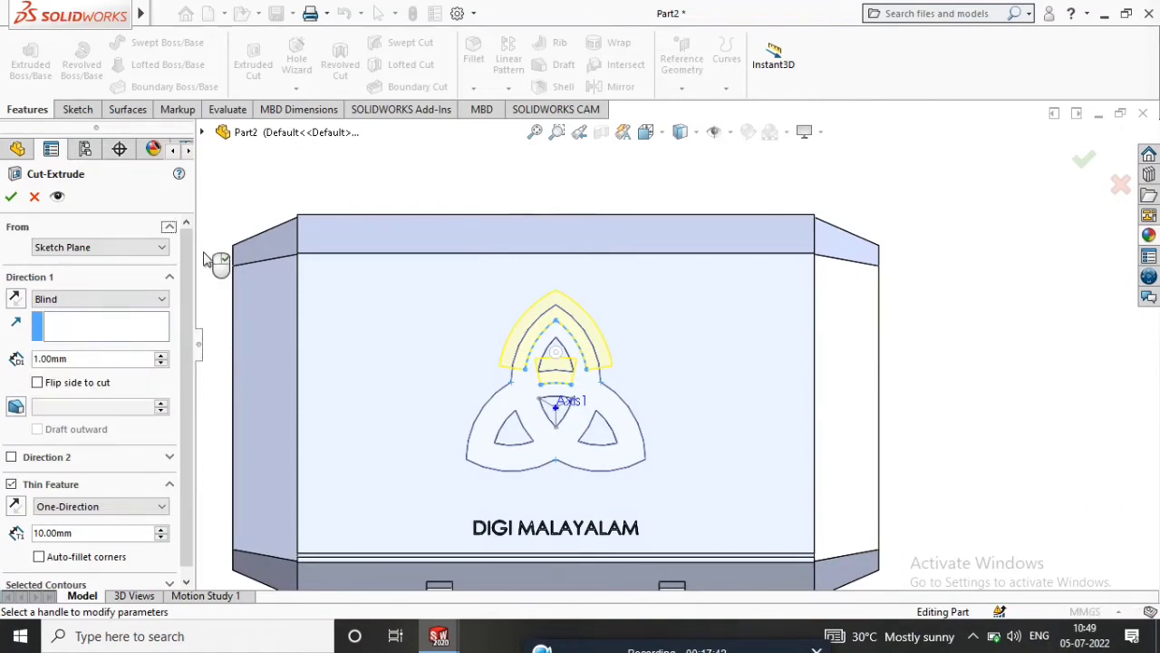
click(66, 508)
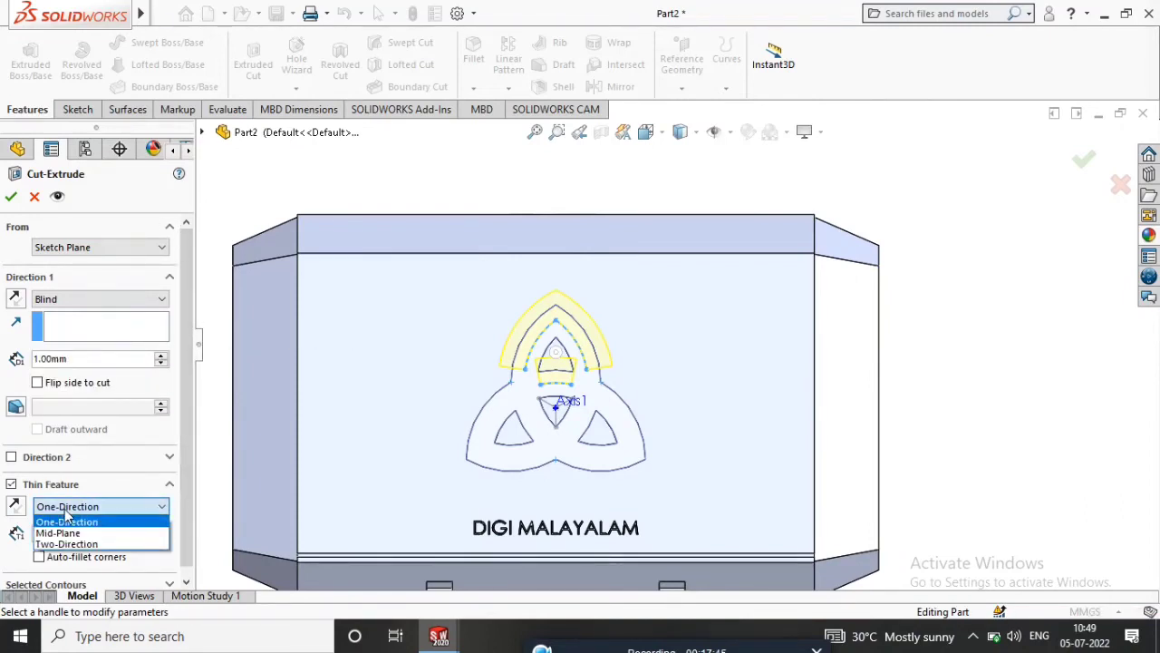
click(60, 533)
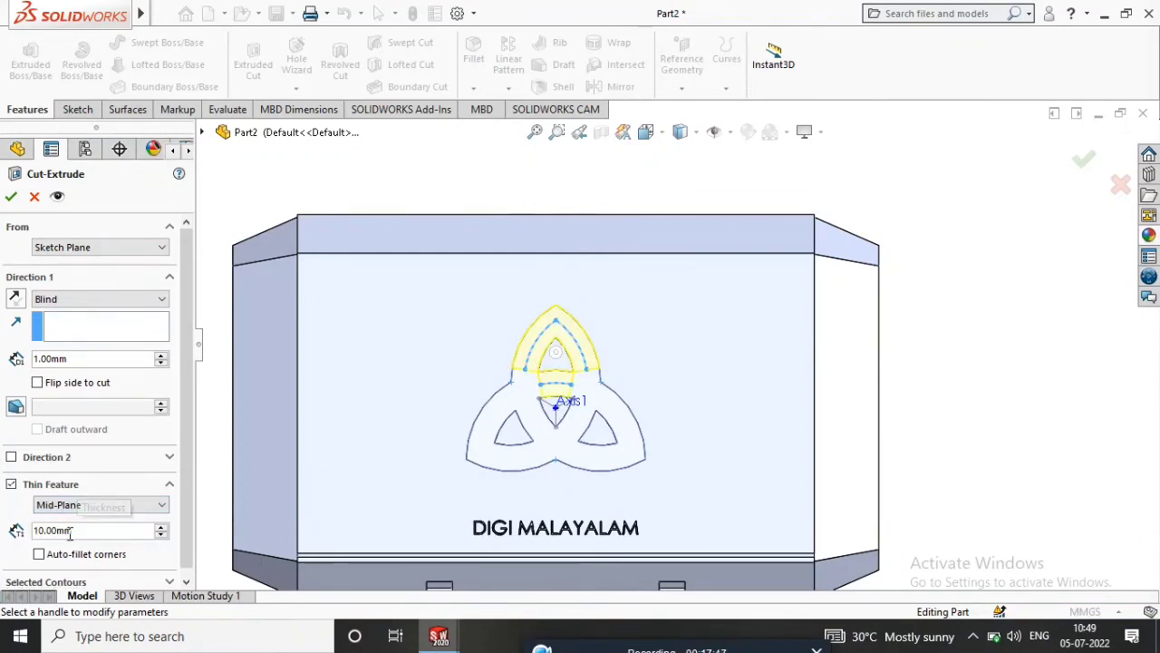
click(73, 530)
text(1)
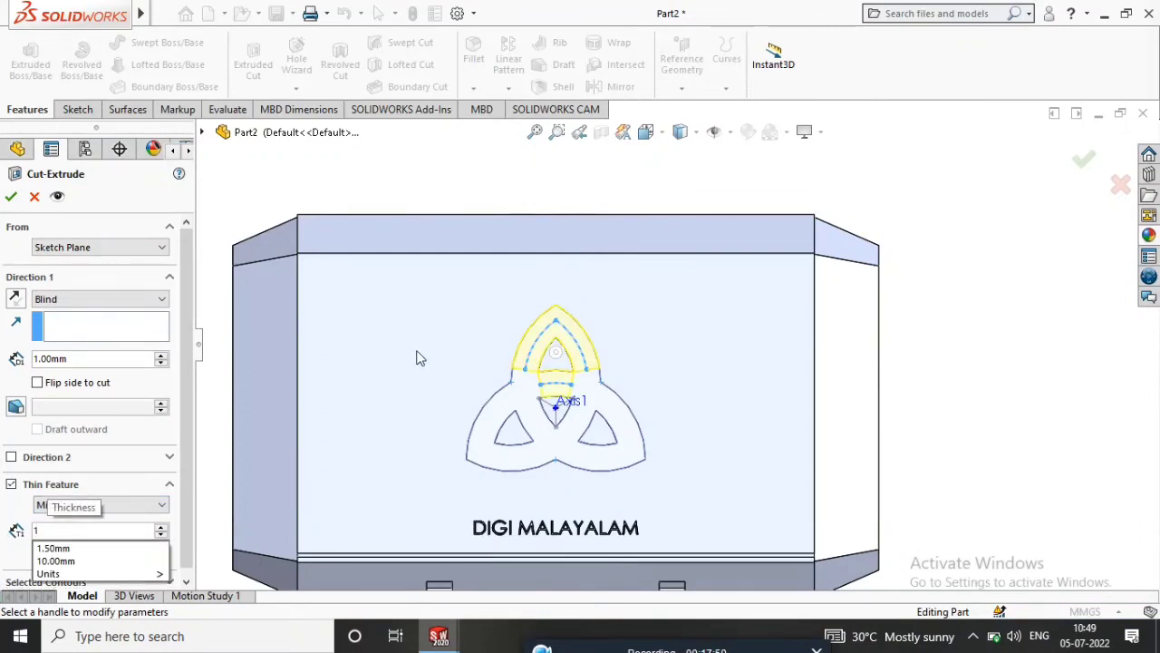
key(Return)
scroll(570, 349, down, 3)
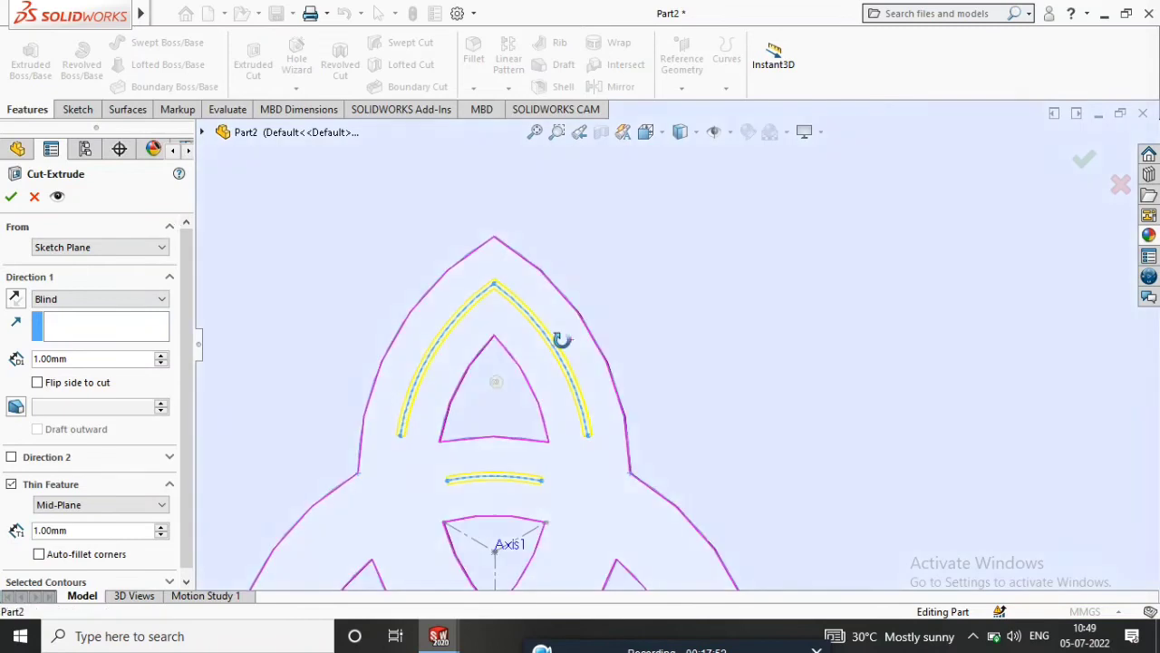
click(10, 198)
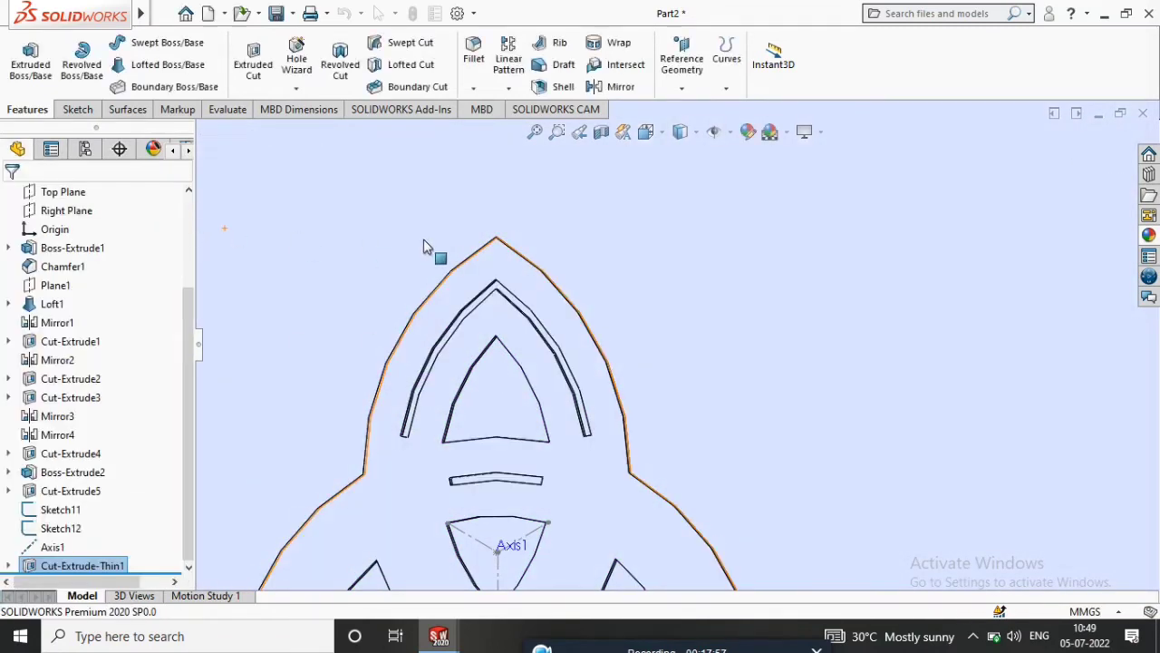
Step: Circular-pattern the thin cut around Axis1 with 3 equally spaced instances over 360 degrees
scroll(576, 381, up, 2)
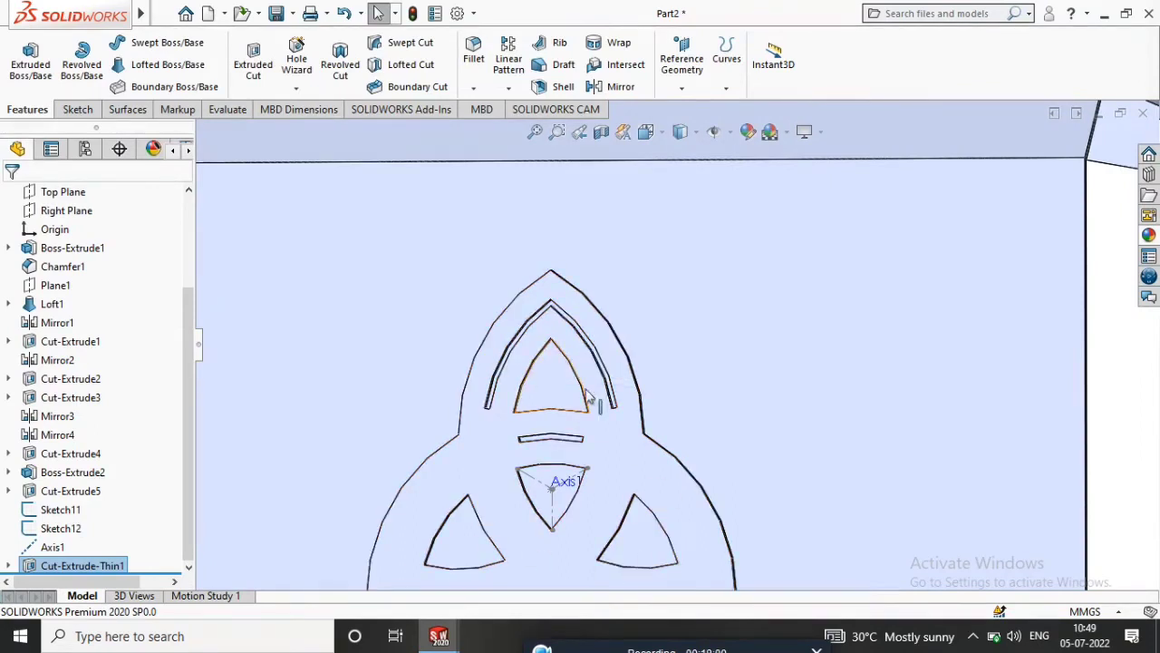
click(510, 88)
click(534, 128)
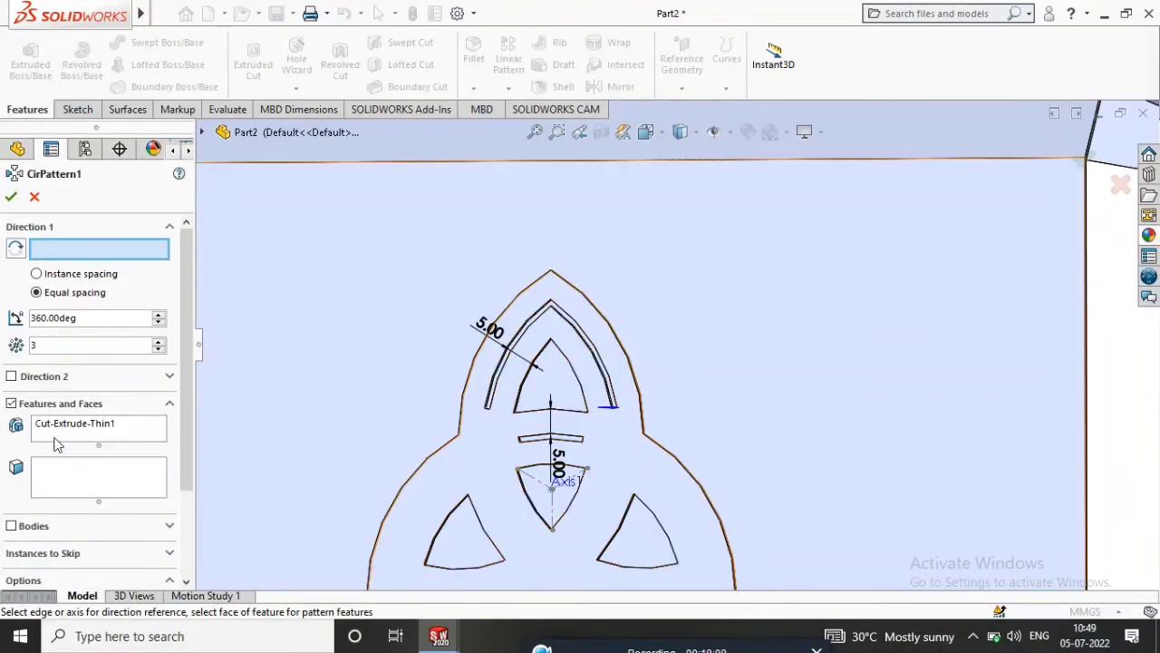
scroll(556, 490, down, 10)
scroll(388, 367, up, 8)
scroll(407, 420, down, 8)
scroll(444, 396, up, 5)
scroll(498, 399, down, 6)
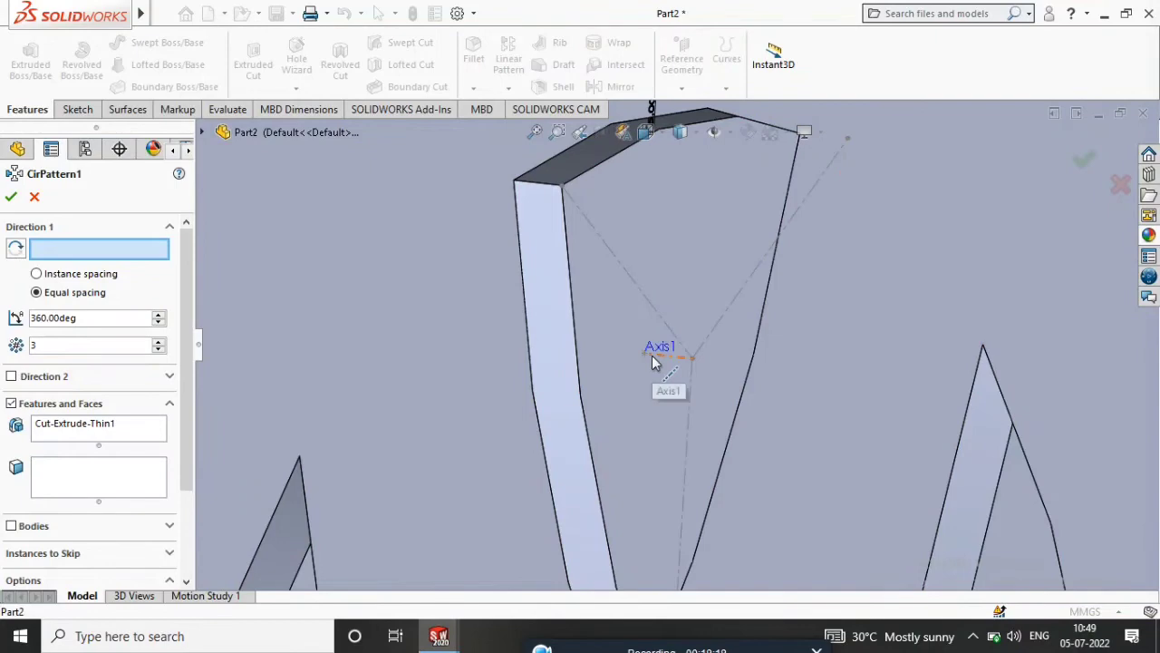
click(654, 362)
scroll(665, 364, up, 6)
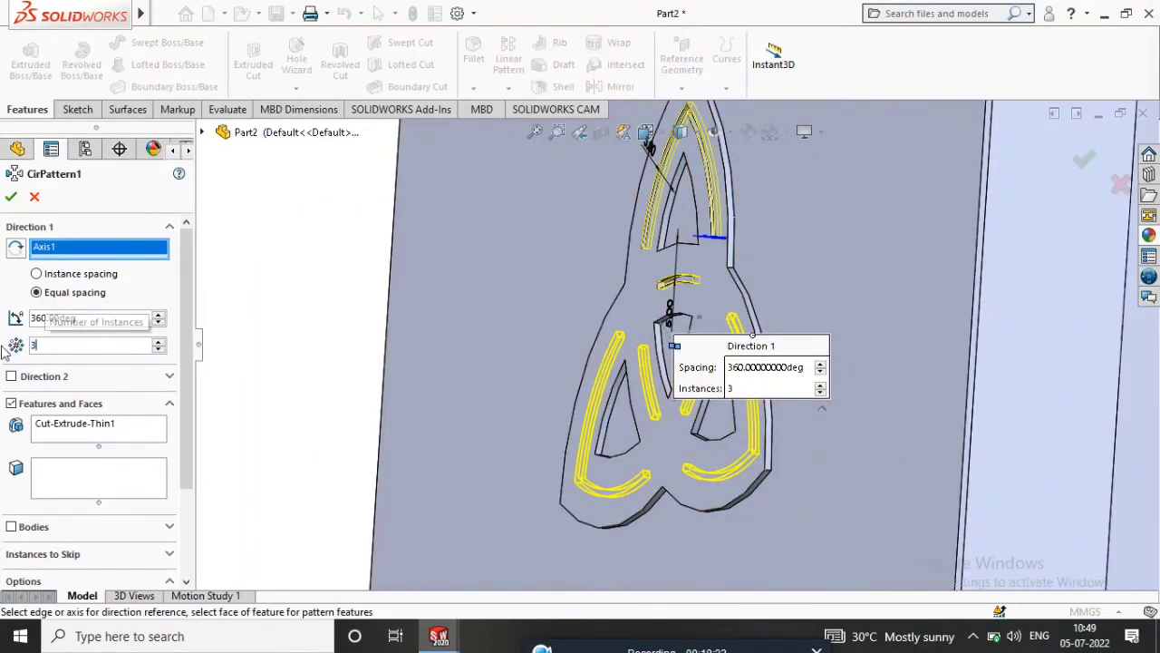
click(10, 198)
Step: Inspect the patterned grooves on the emblem and the blank end face of the hammer head
scroll(610, 295, down, 3)
scroll(660, 301, up, 3)
middle_drag(748, 328, 817, 342)
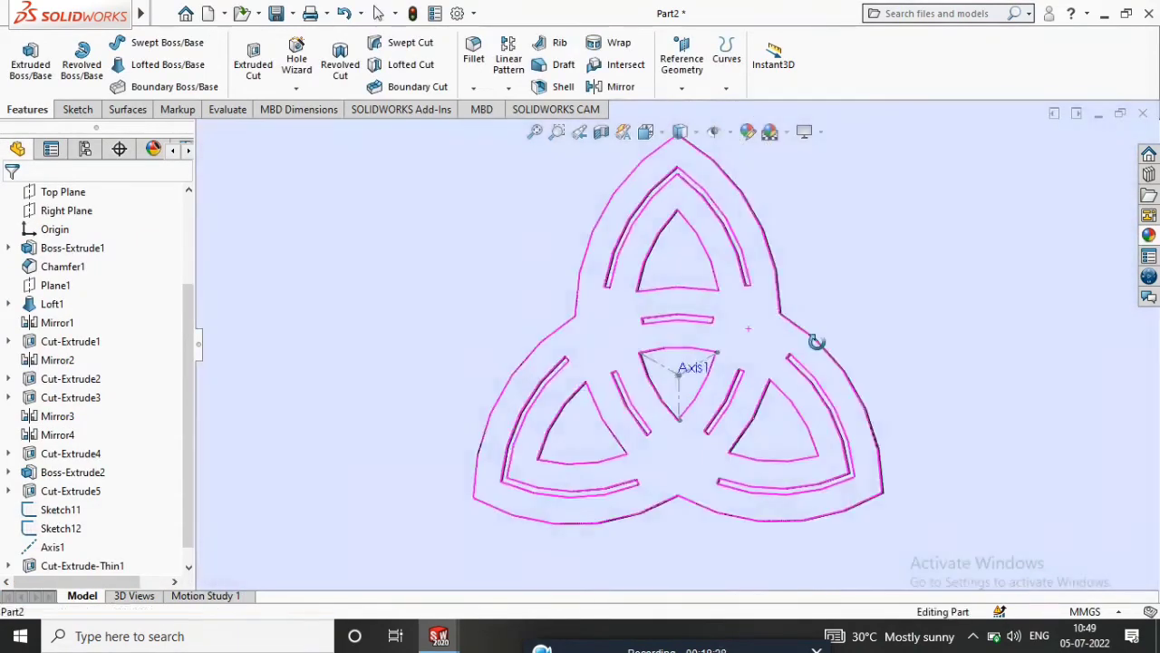
scroll(809, 349, up, 6)
middle_drag(720, 434, 730, 460)
middle_drag(705, 514, 807, 360)
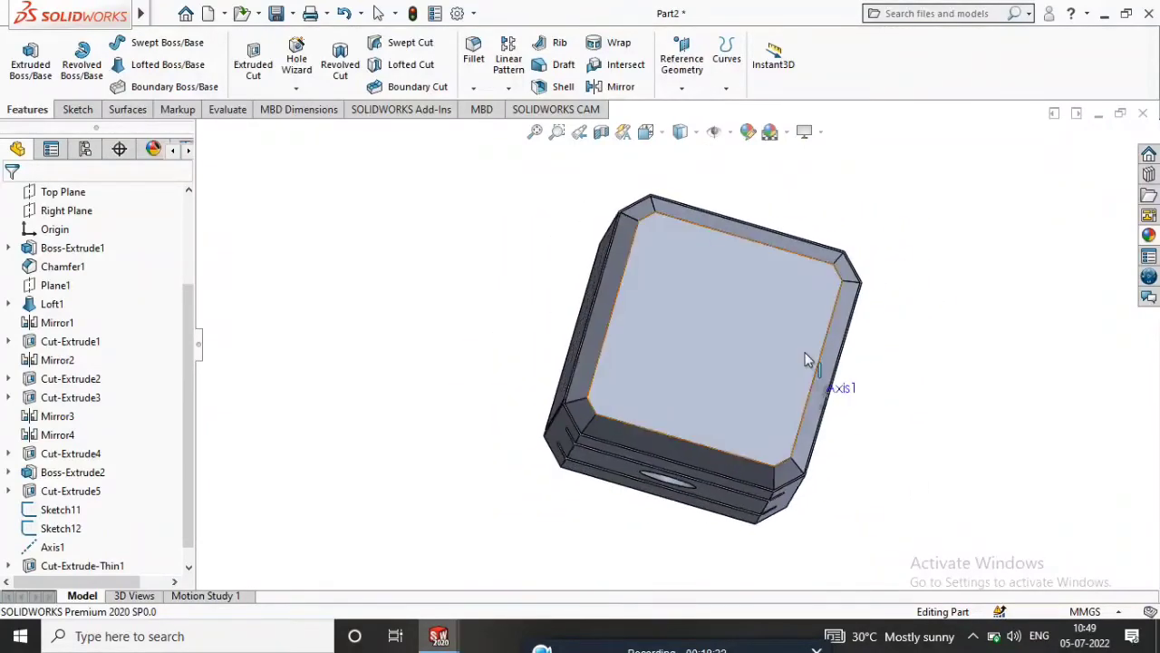
click(747, 360)
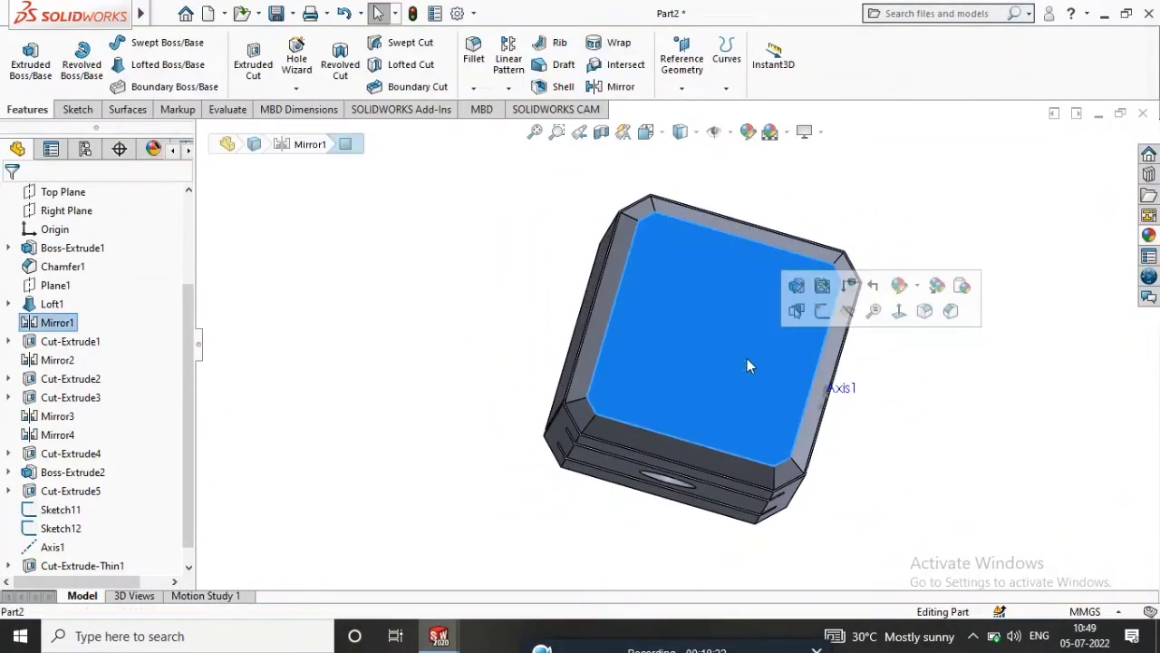
click(1043, 278)
Step: Place the DS SolidWorks Silver Transparent decal on the blank end face and rotate it so the text reads upright
click(1149, 235)
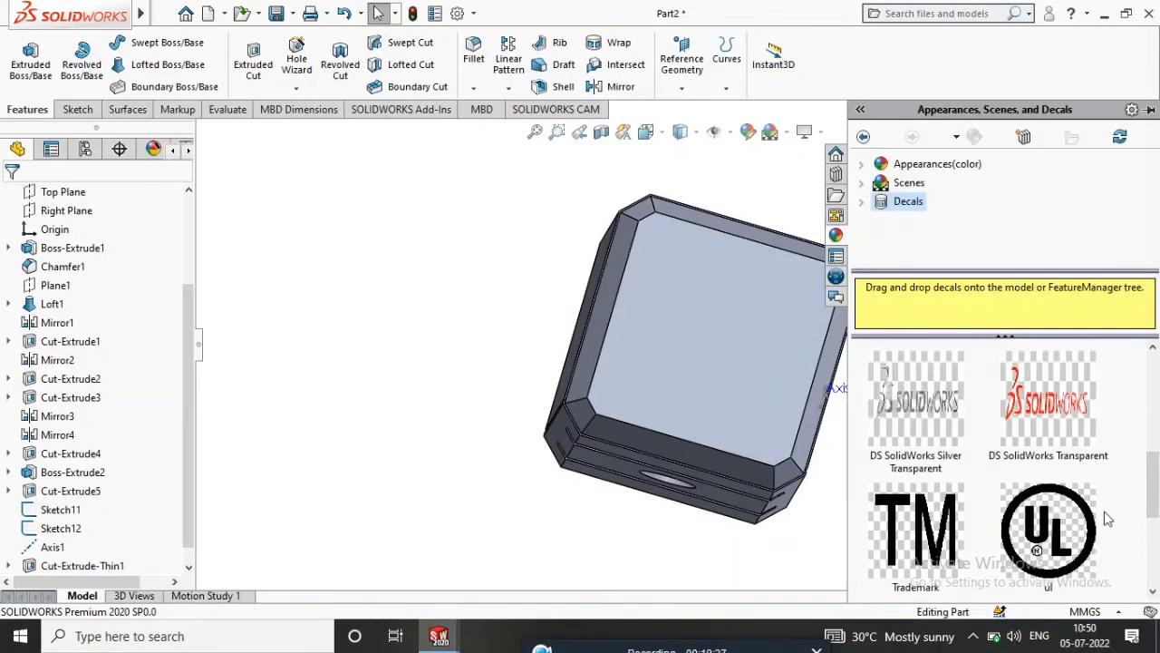
scroll(989, 440, up, 2)
scroll(987, 452, down, 2)
scroll(987, 452, up, 1)
scroll(987, 452, down, 1)
scroll(989, 453, up, 2)
scroll(967, 467, down, 1)
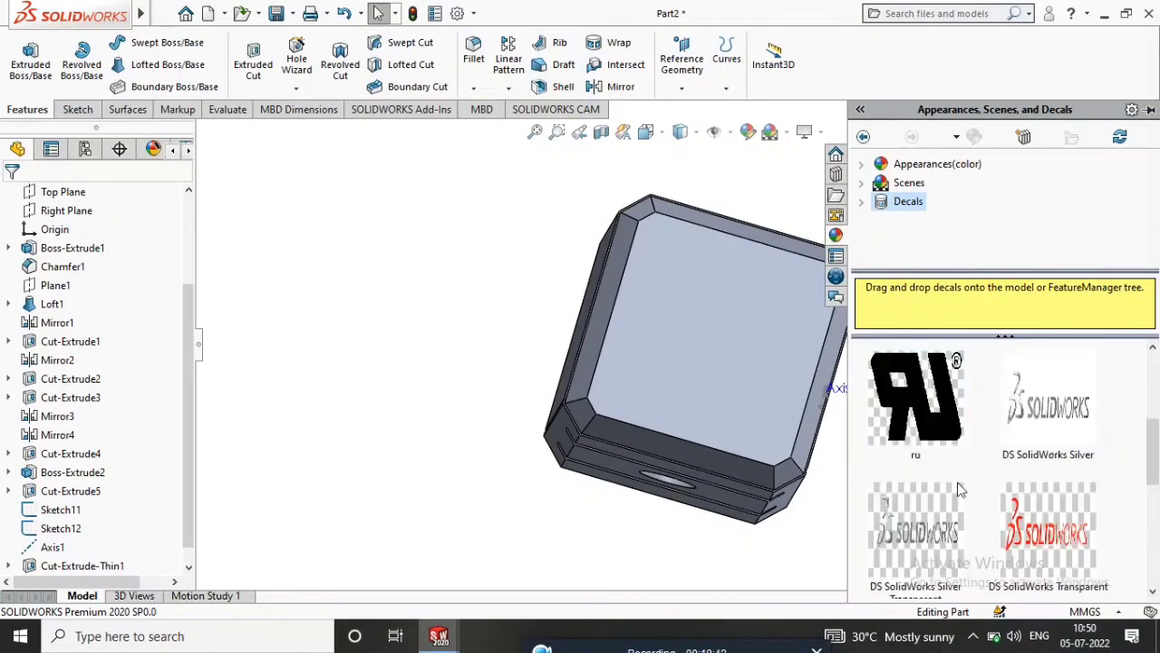
drag(916, 531, 733, 346)
middle_drag(736, 286, 736, 376)
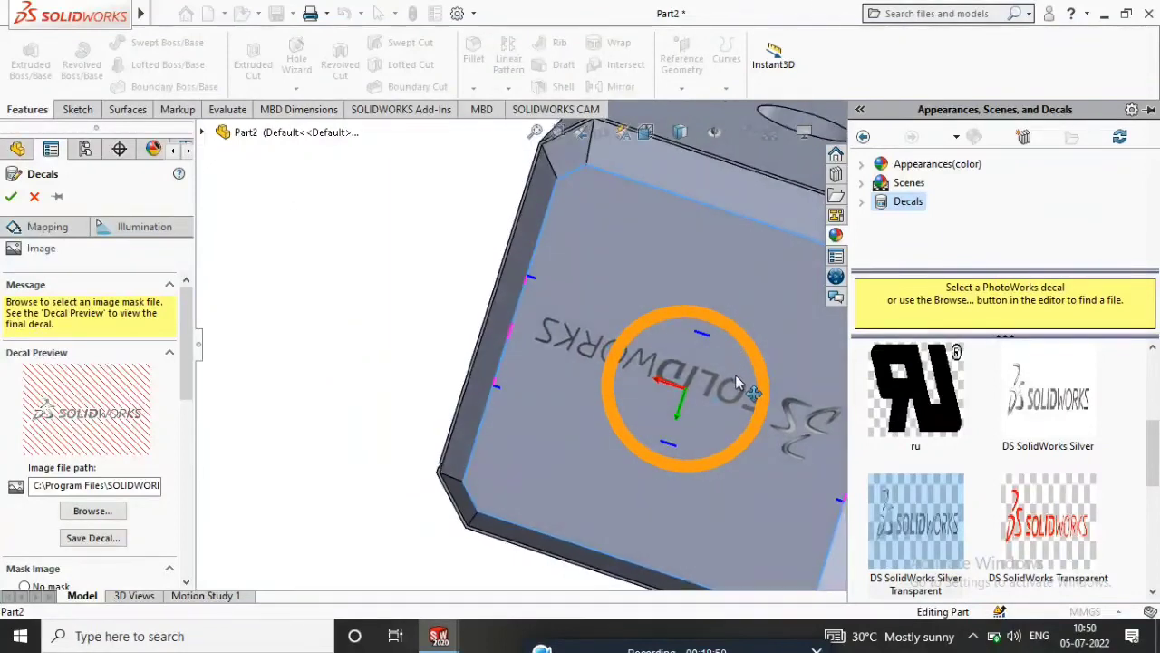
drag(736, 385, 611, 404)
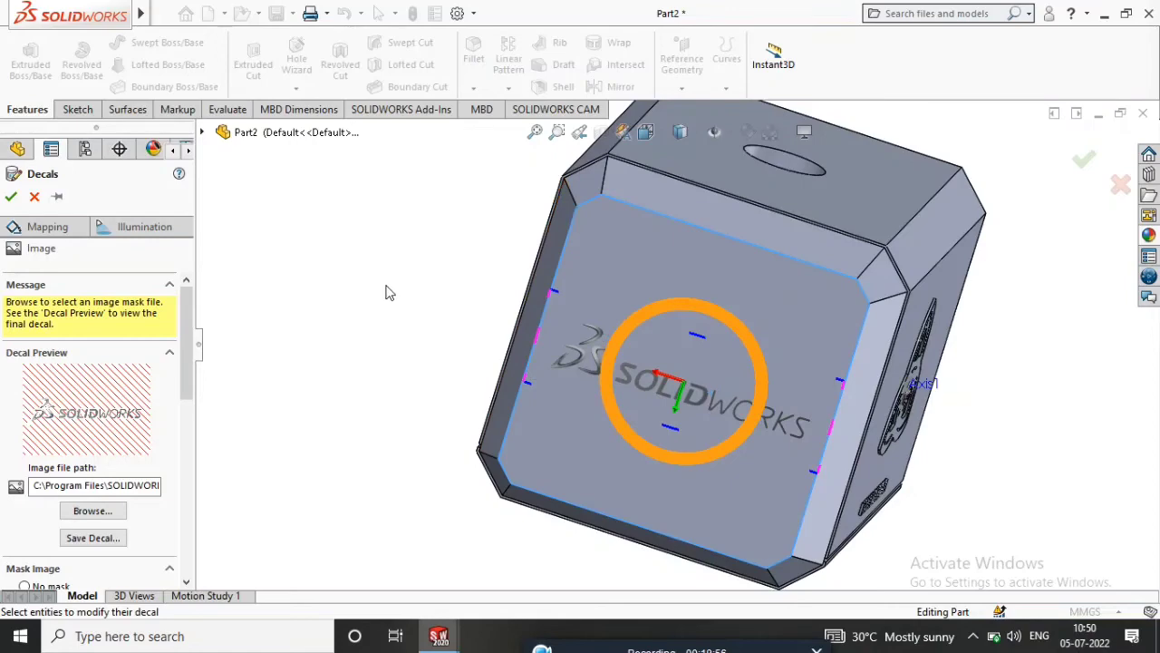
Step: Replace the decal's image with jane1200.jpg from the Saved Pictures folder
click(83, 513)
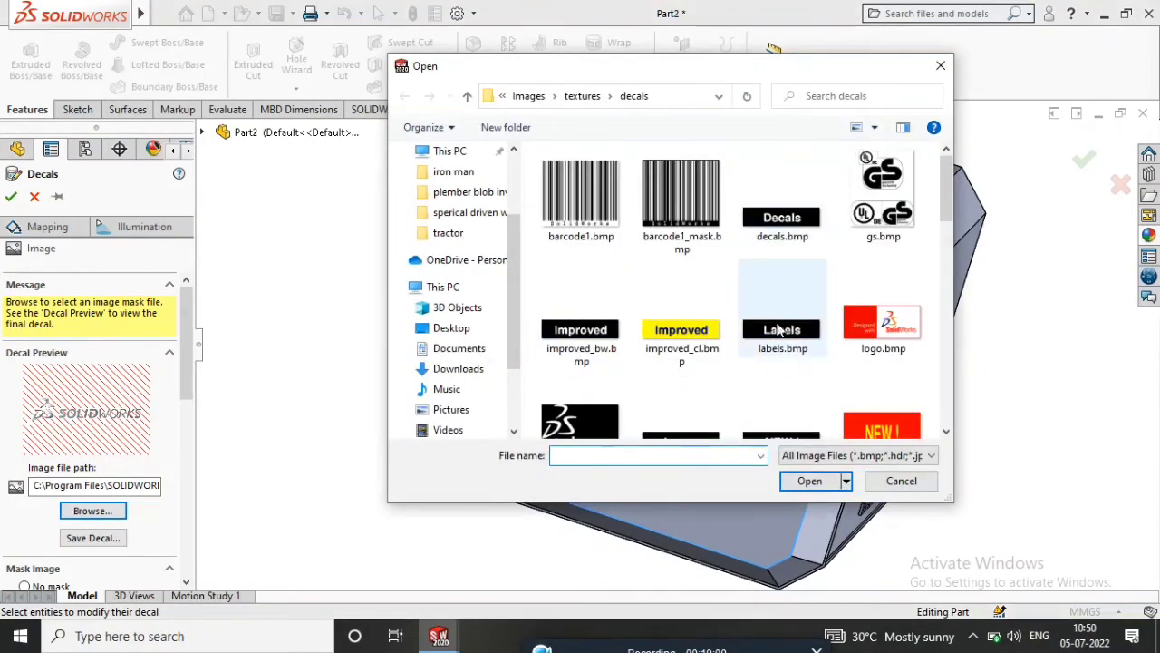
scroll(781, 390, down, 3)
scroll(779, 390, down, 3)
scroll(772, 362, up, 2)
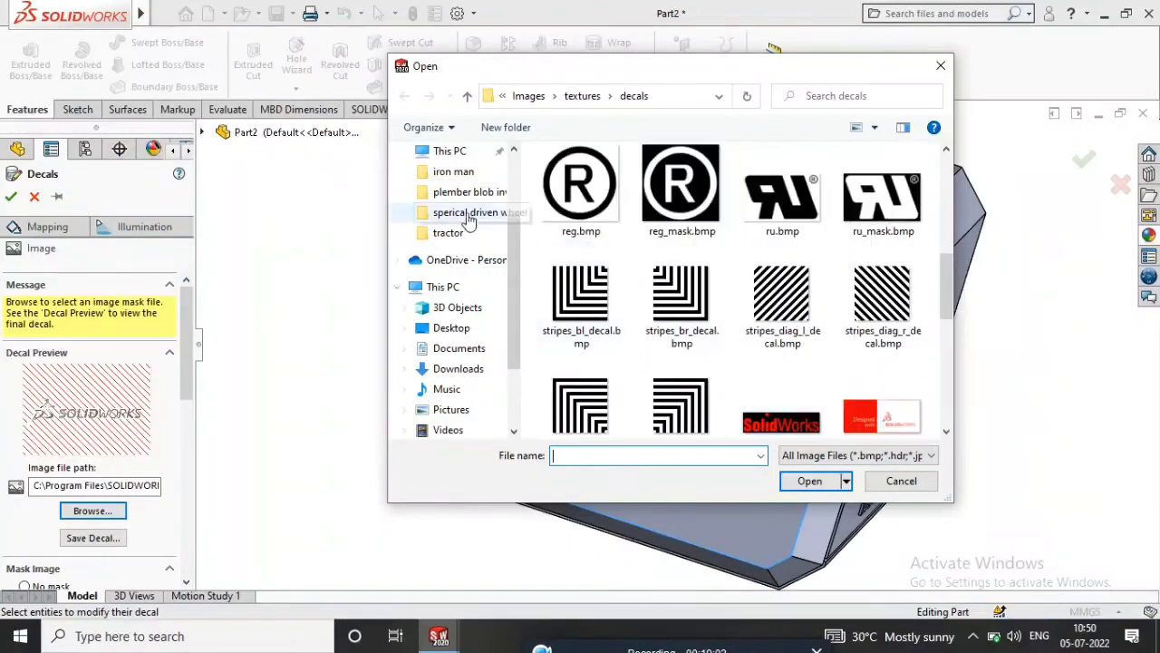
scroll(449, 199, up, 3)
click(450, 246)
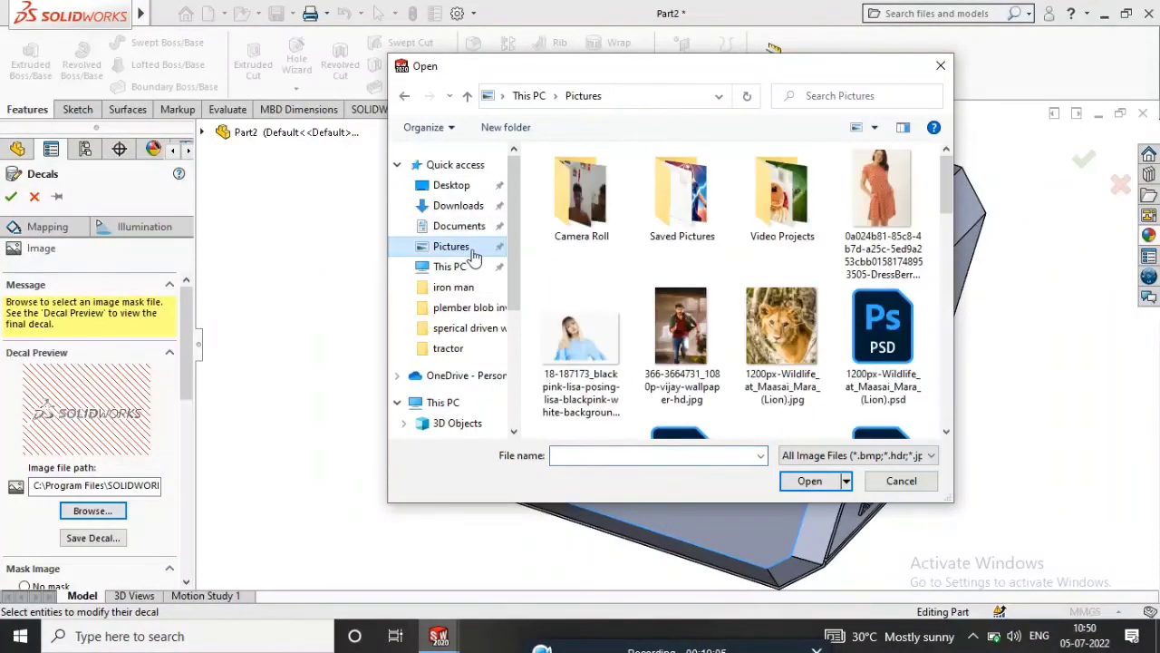
scroll(843, 326, down, 10)
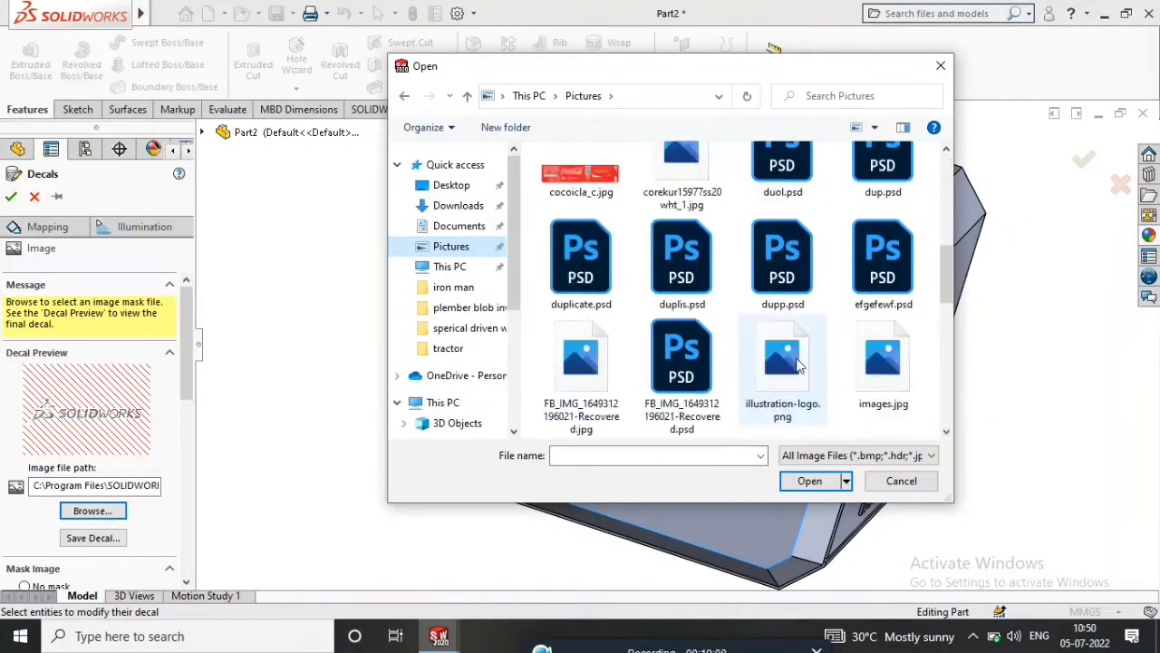
scroll(788, 361, down, 3)
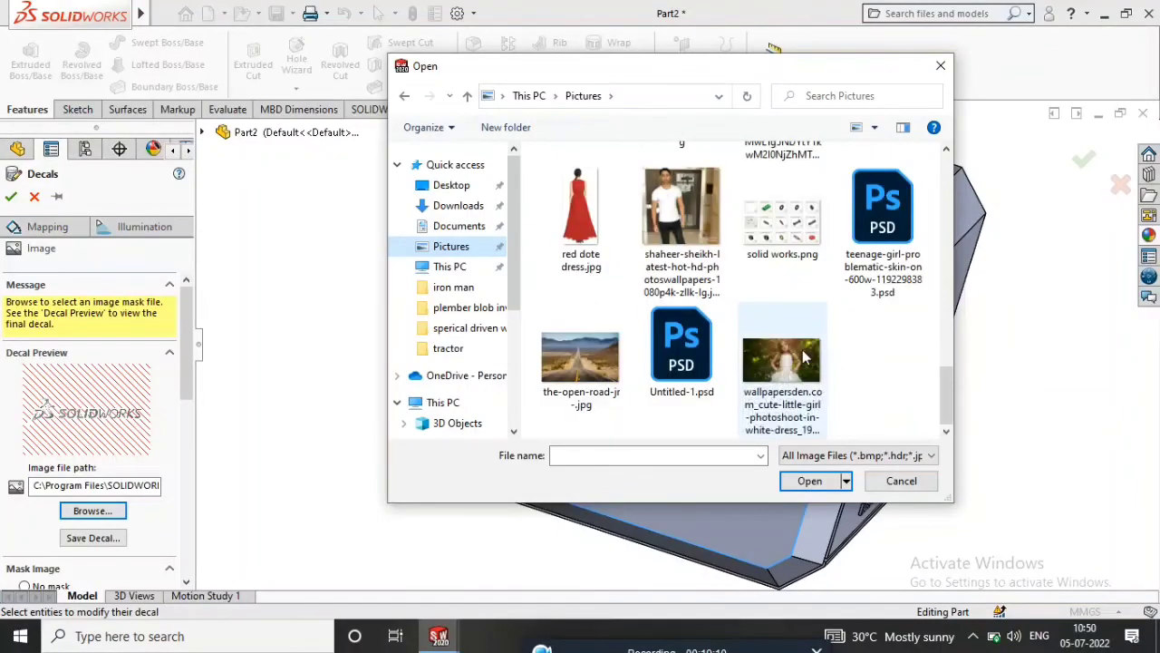
scroll(712, 352, up, 2)
scroll(676, 317, up, 6)
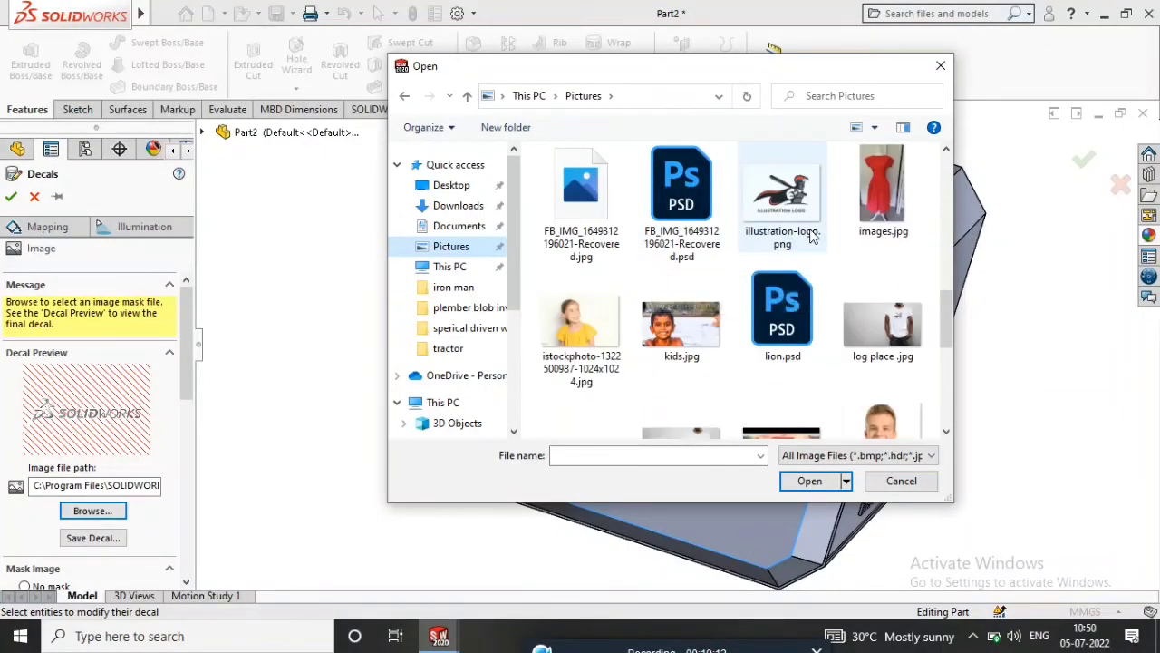
scroll(725, 256, up, 5)
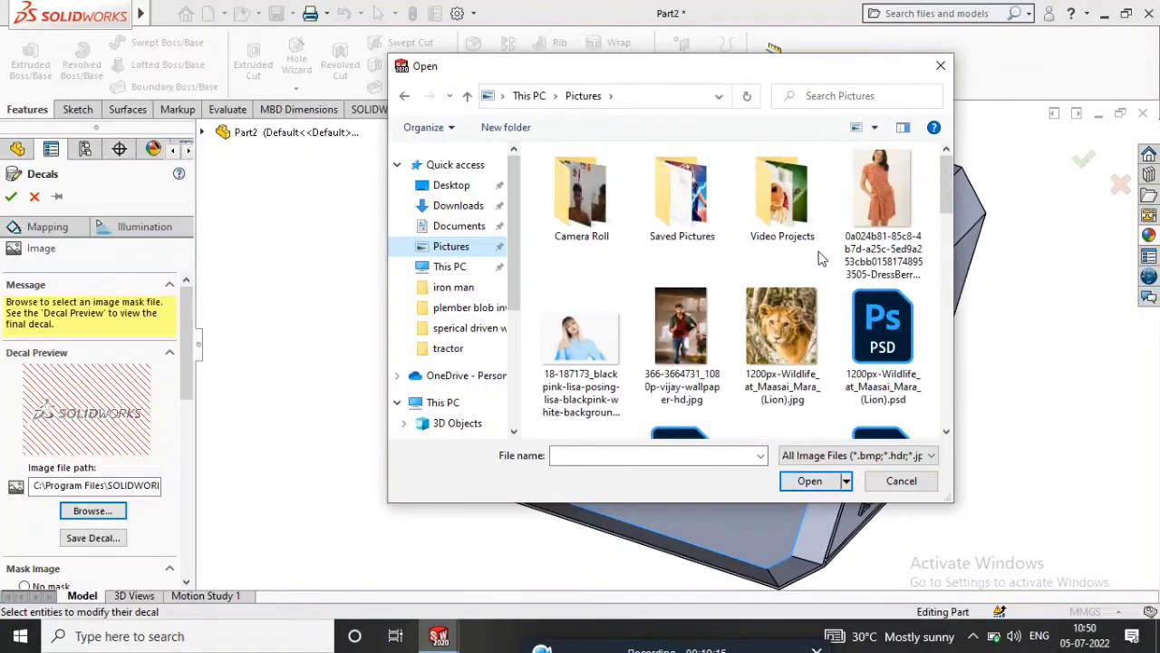
double_click(689, 208)
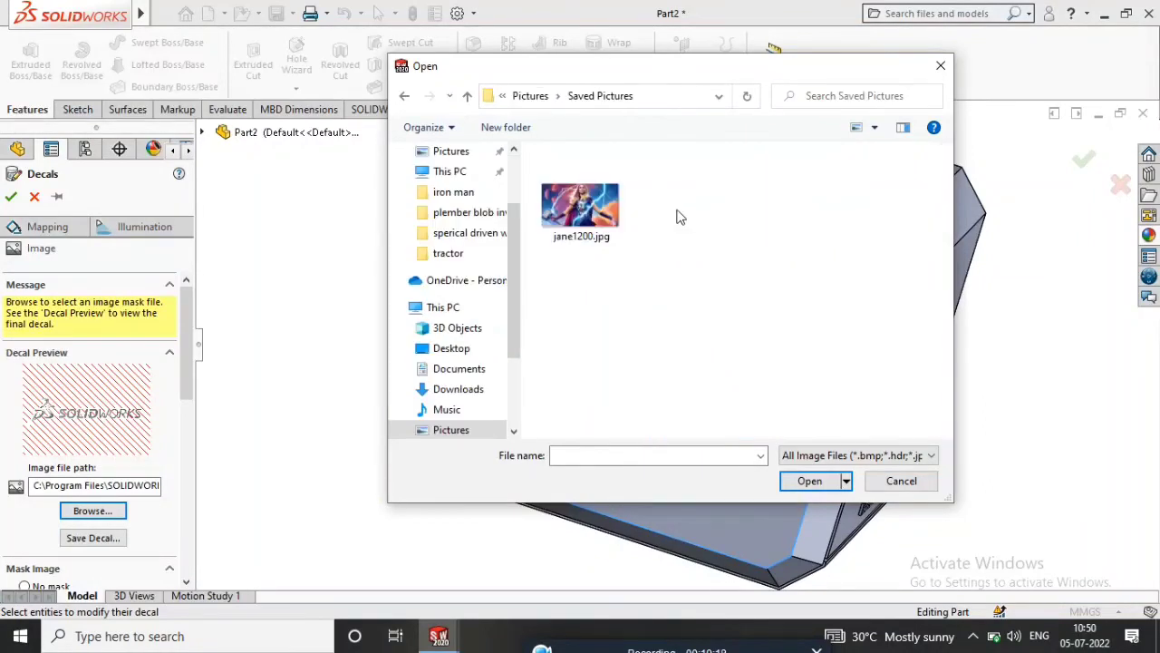
click(598, 212)
click(808, 482)
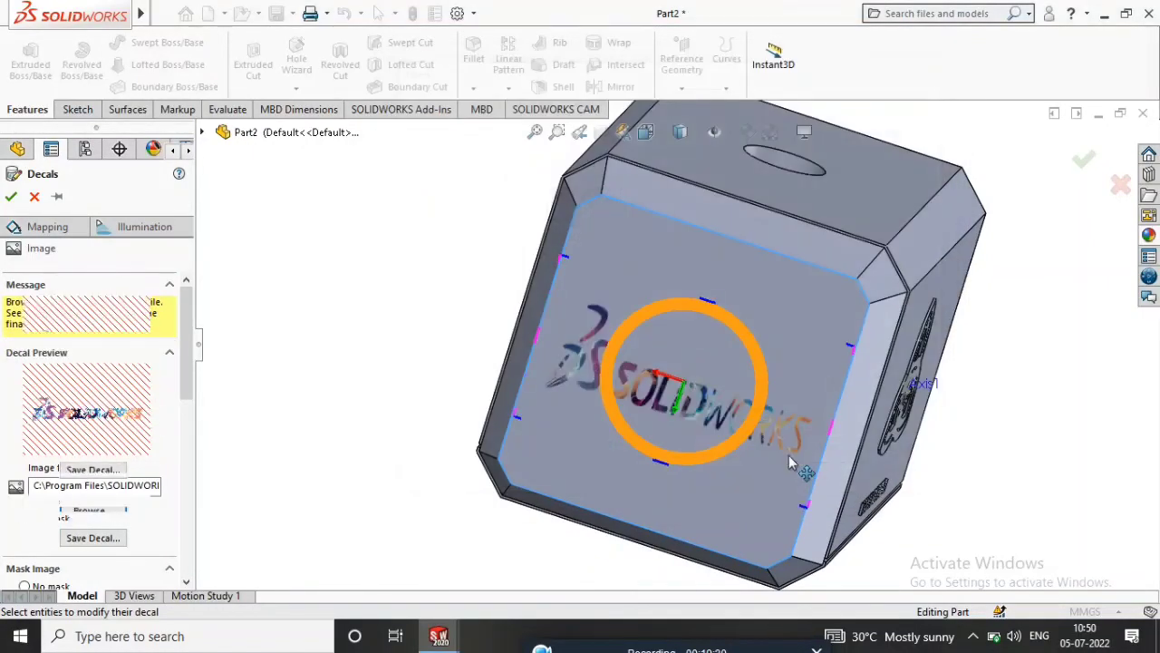
Step: Try shifting the image decal slightly upward on the end face, and discard the decal
scroll(660, 405, down, 5)
scroll(660, 400, up, 3)
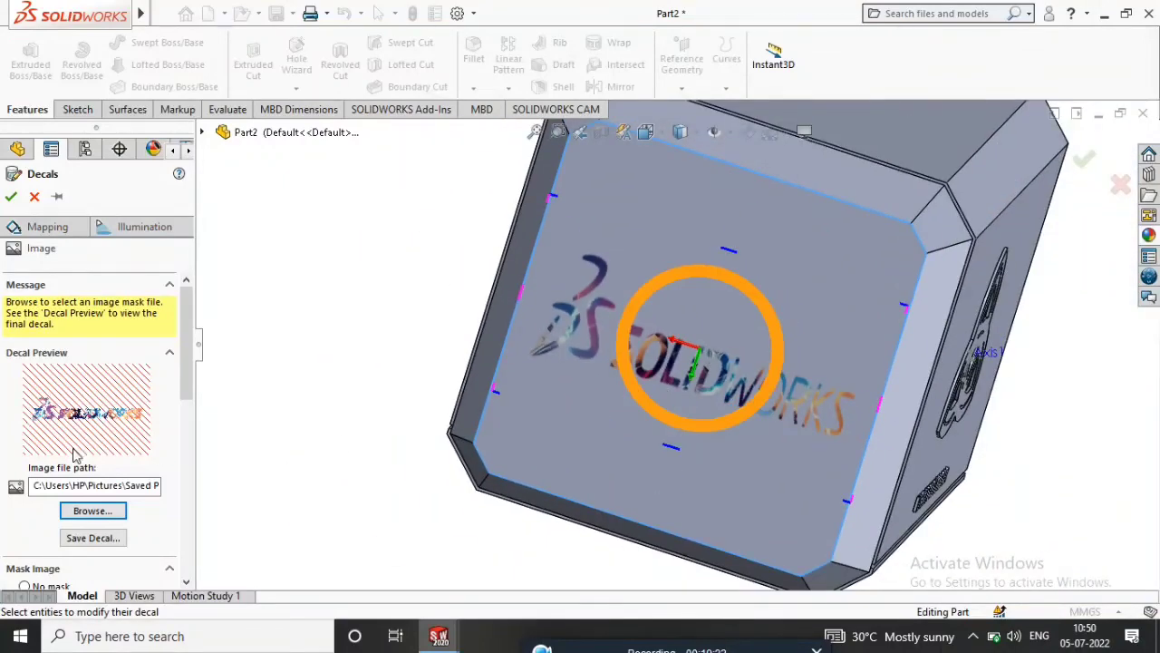
middle_drag(381, 445, 700, 367)
drag(700, 367, 717, 330)
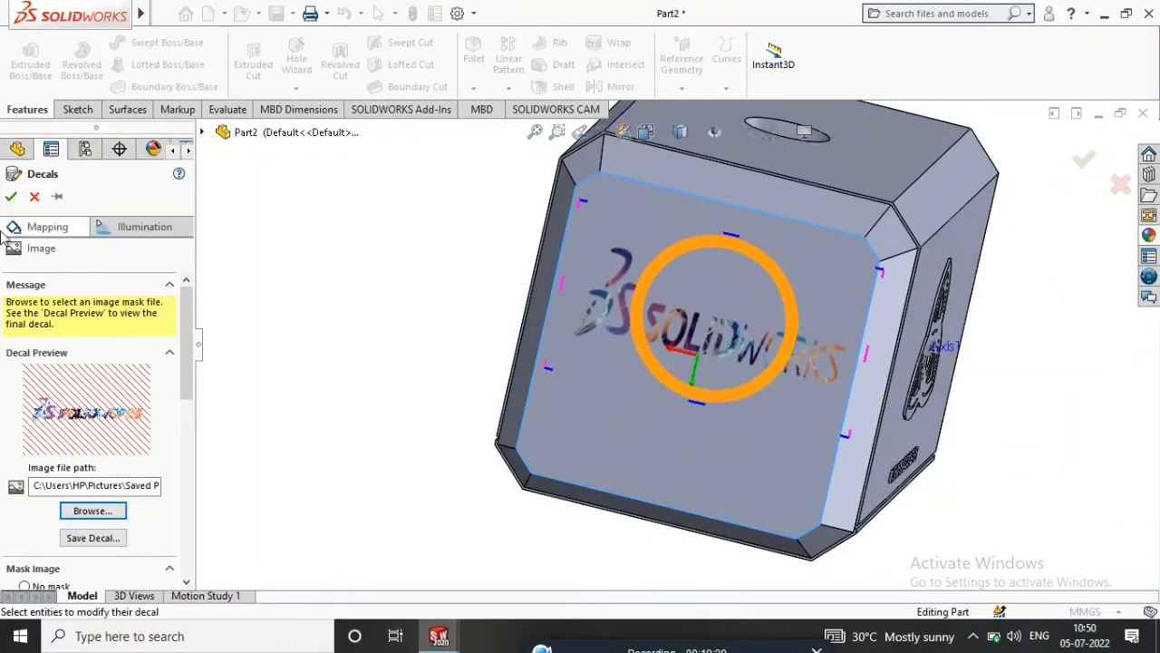
click(33, 198)
mouse_move(549, 646)
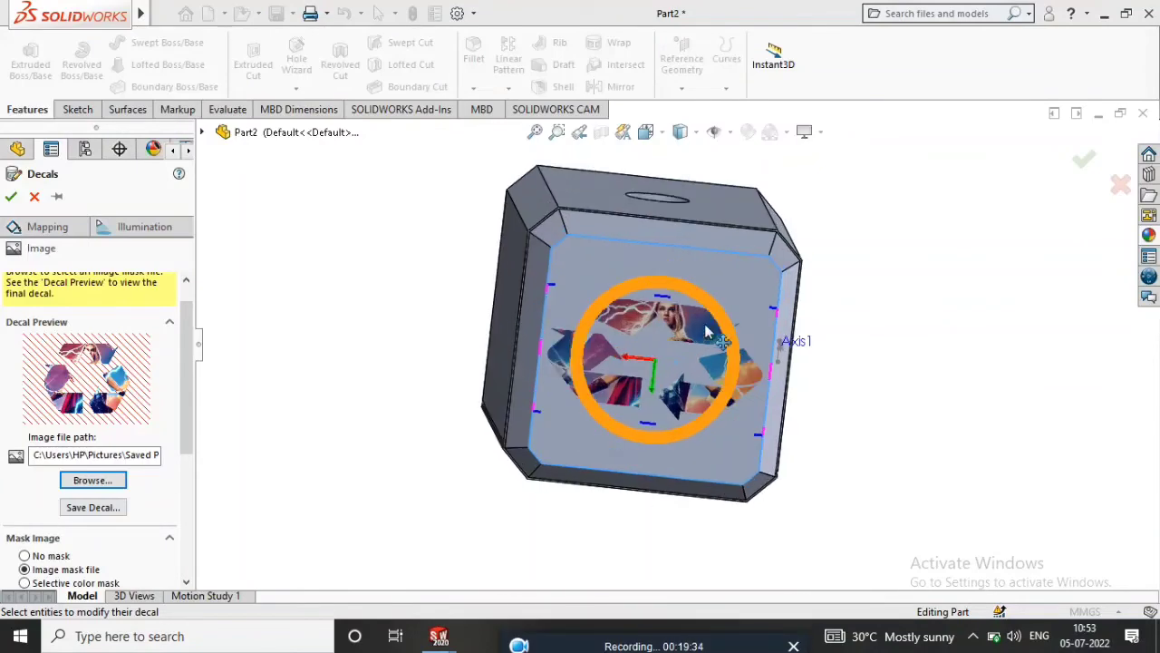
Step: Remove the mask from the end-face decal so the whole rectangular image is used, and apply the decal
scroll(689, 338, up, 3)
middle_drag(689, 339, 220, 406)
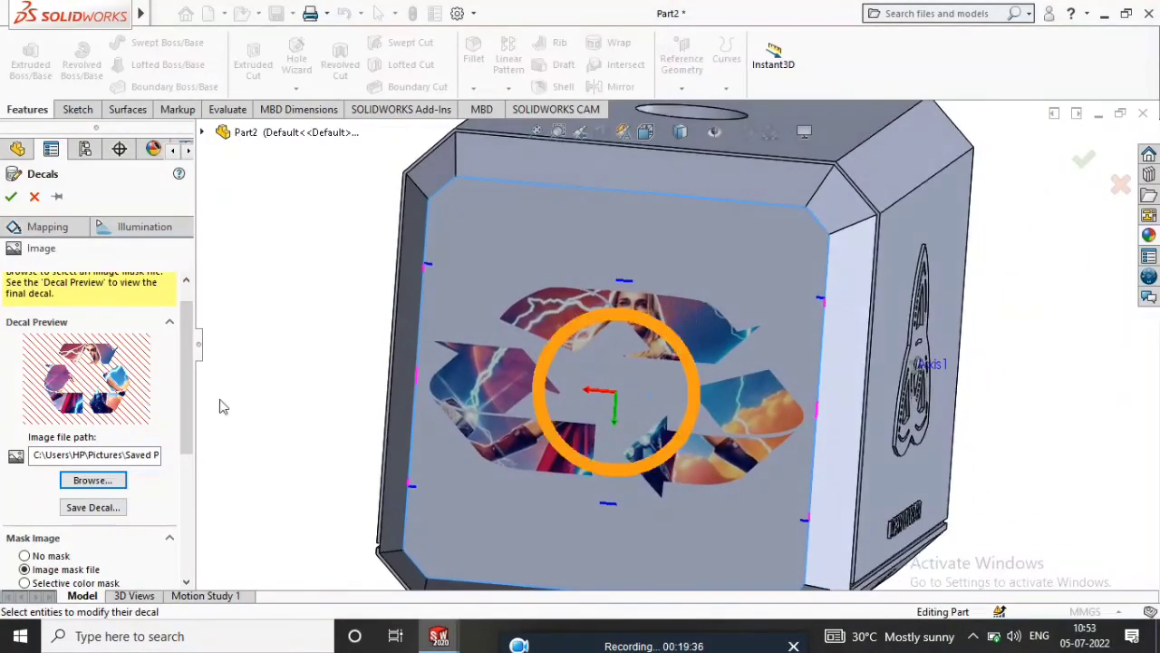
click(27, 556)
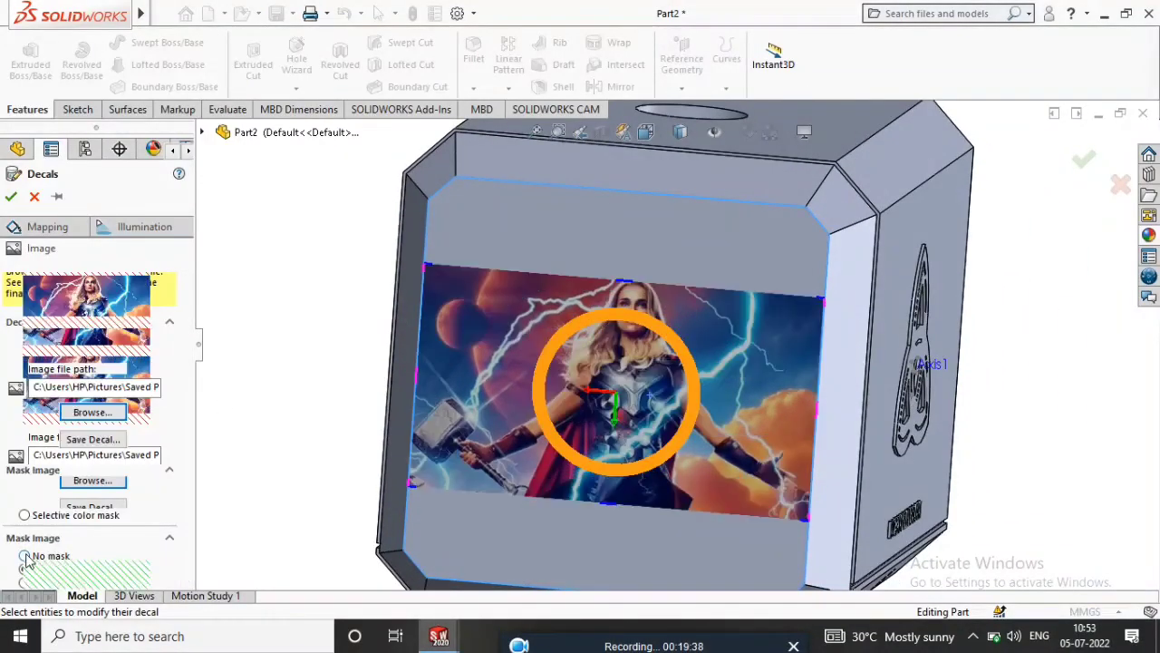
click(11, 197)
Step: Examine the applied image decal on the end face and the hammer head as a whole
scroll(686, 314, down, 5)
middle_drag(687, 314, 866, 308)
scroll(725, 314, down, 5)
mouse_move(752, 315)
middle_down()
mouse_move(658, 313)
mouse_move(855, 323)
mouse_move(753, 310)
middle_up()
scroll(665, 345, down, 5)
scroll(665, 344, up, 6)
middle_drag(665, 345, 793, 443)
scroll(668, 388, up, 6)
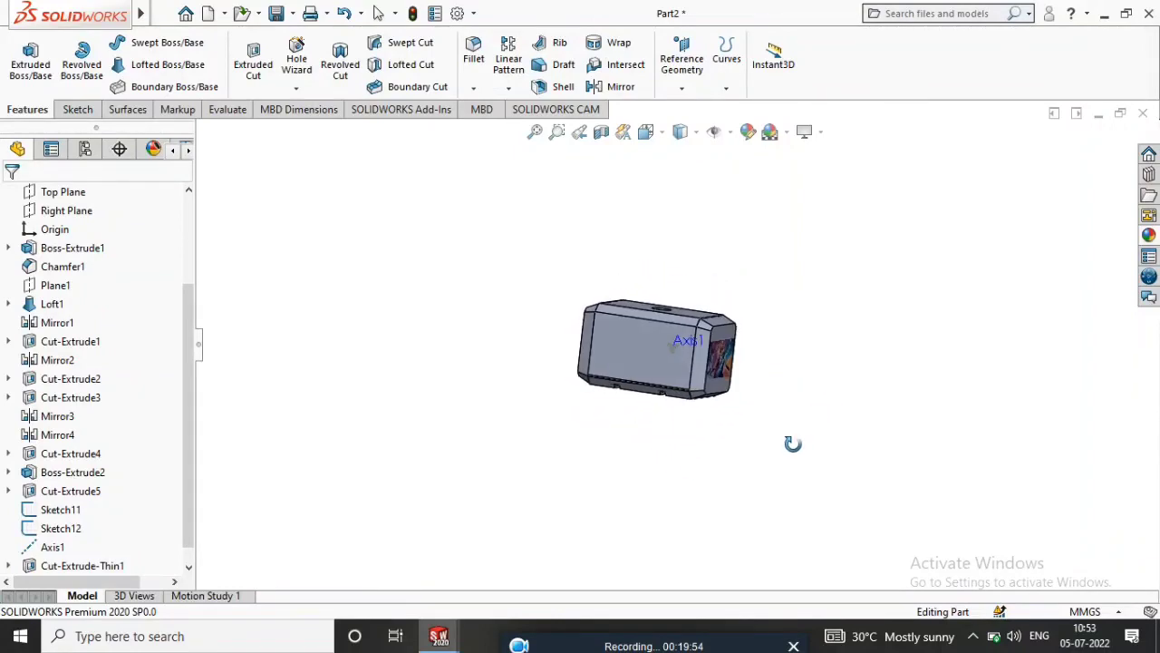
Step: Apply a soft grey gradient background scene and turn on RealView Graphics
click(772, 133)
click(798, 154)
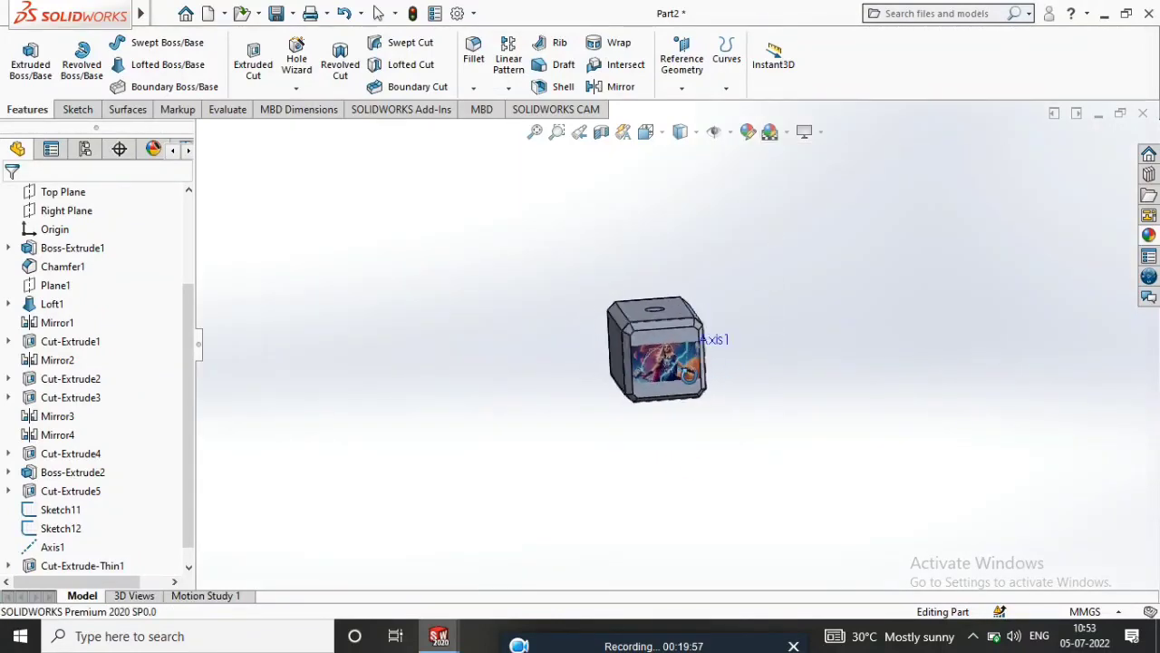
click(811, 132)
click(848, 155)
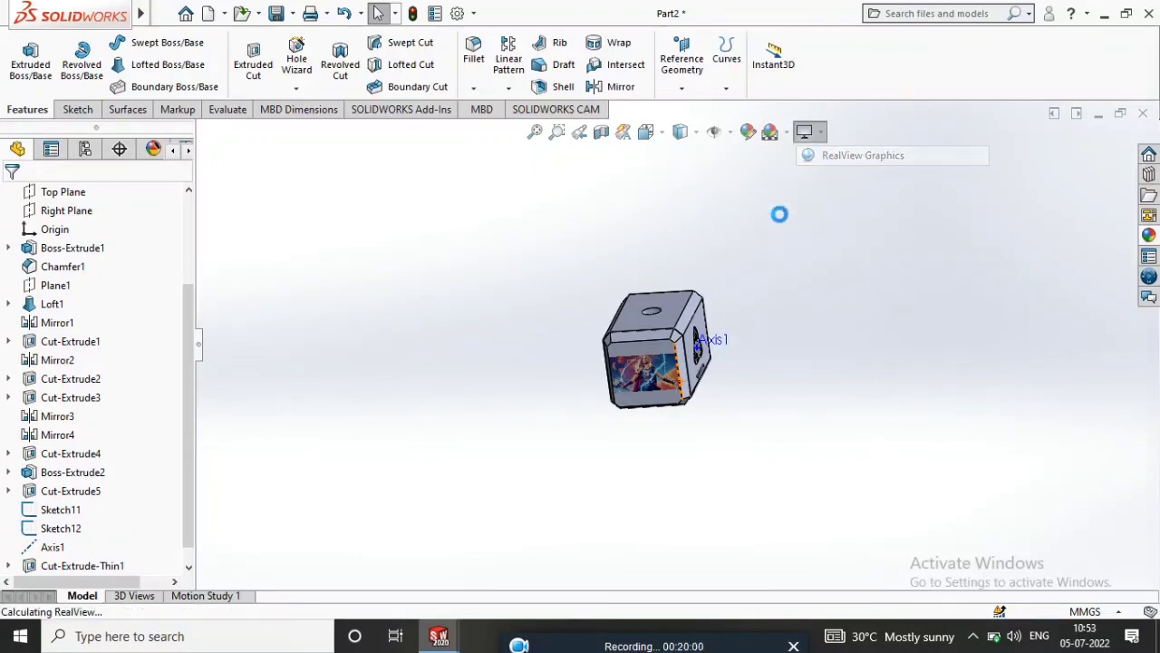
Step: Switch the background scene to plain white
middle_drag(780, 214, 738, 339)
click(771, 132)
click(786, 177)
Step: Examine the image decal and the chamfered edges of the end face from several angles and distances
middle_drag(750, 289, 633, 407)
scroll(683, 314, down, 4)
scroll(681, 329, down, 10)
middle_drag(682, 328, 626, 390)
scroll(623, 389, down, 4)
scroll(635, 375, up, 4)
scroll(636, 373, up, 8)
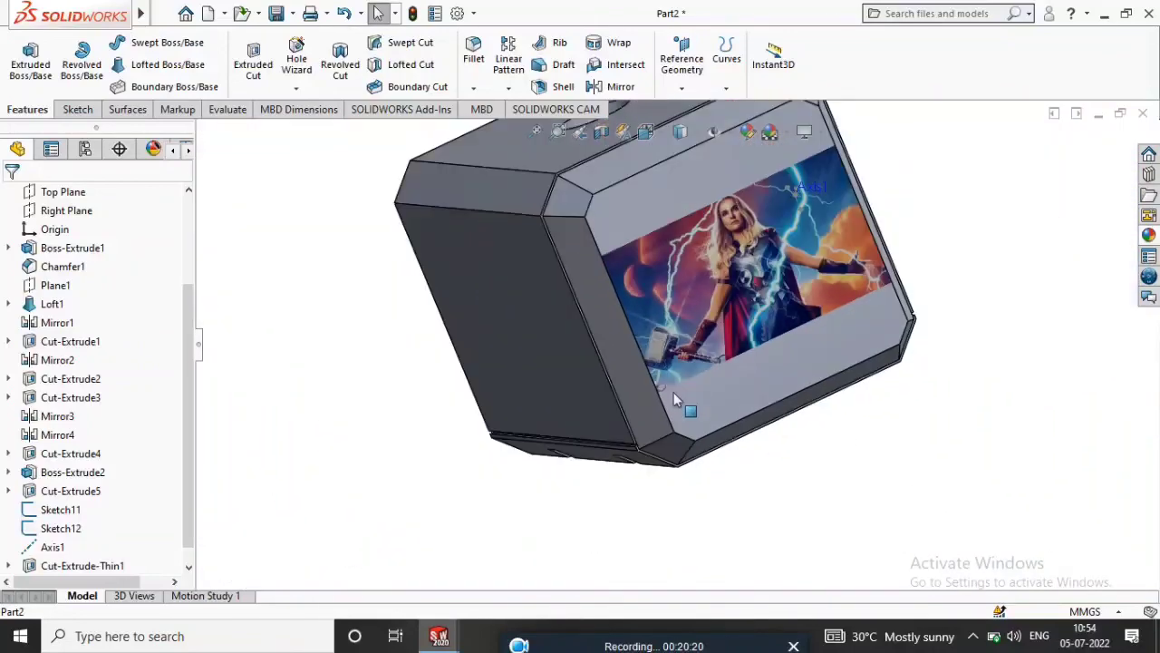
mouse_move(669, 632)
scroll(725, 171, up, 5)
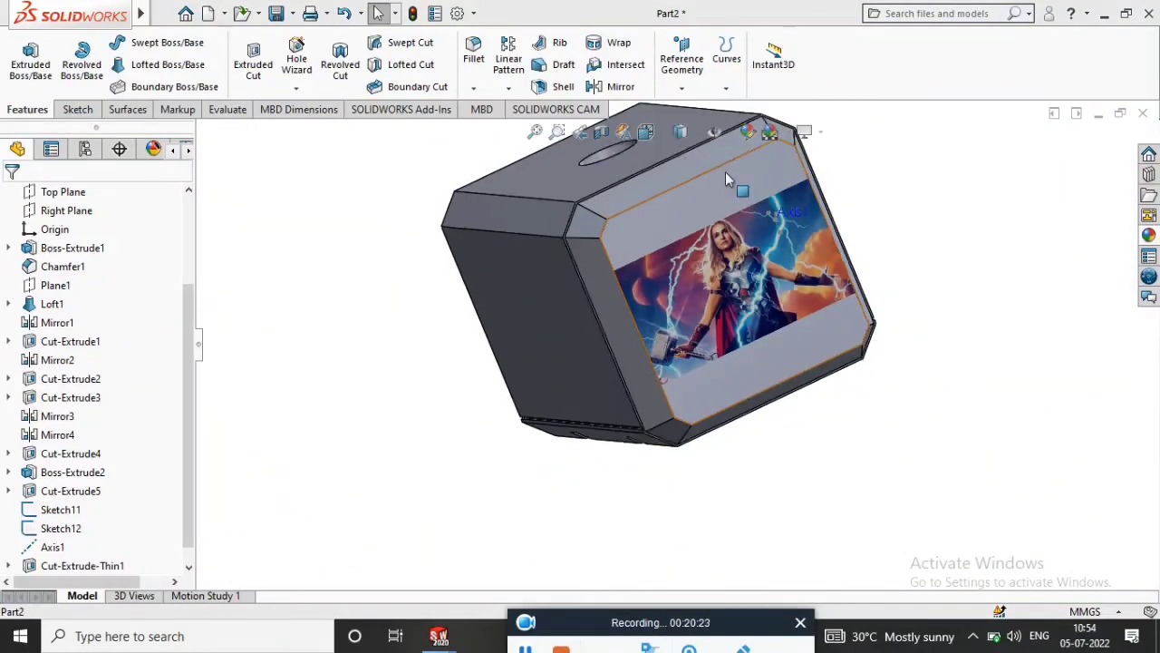